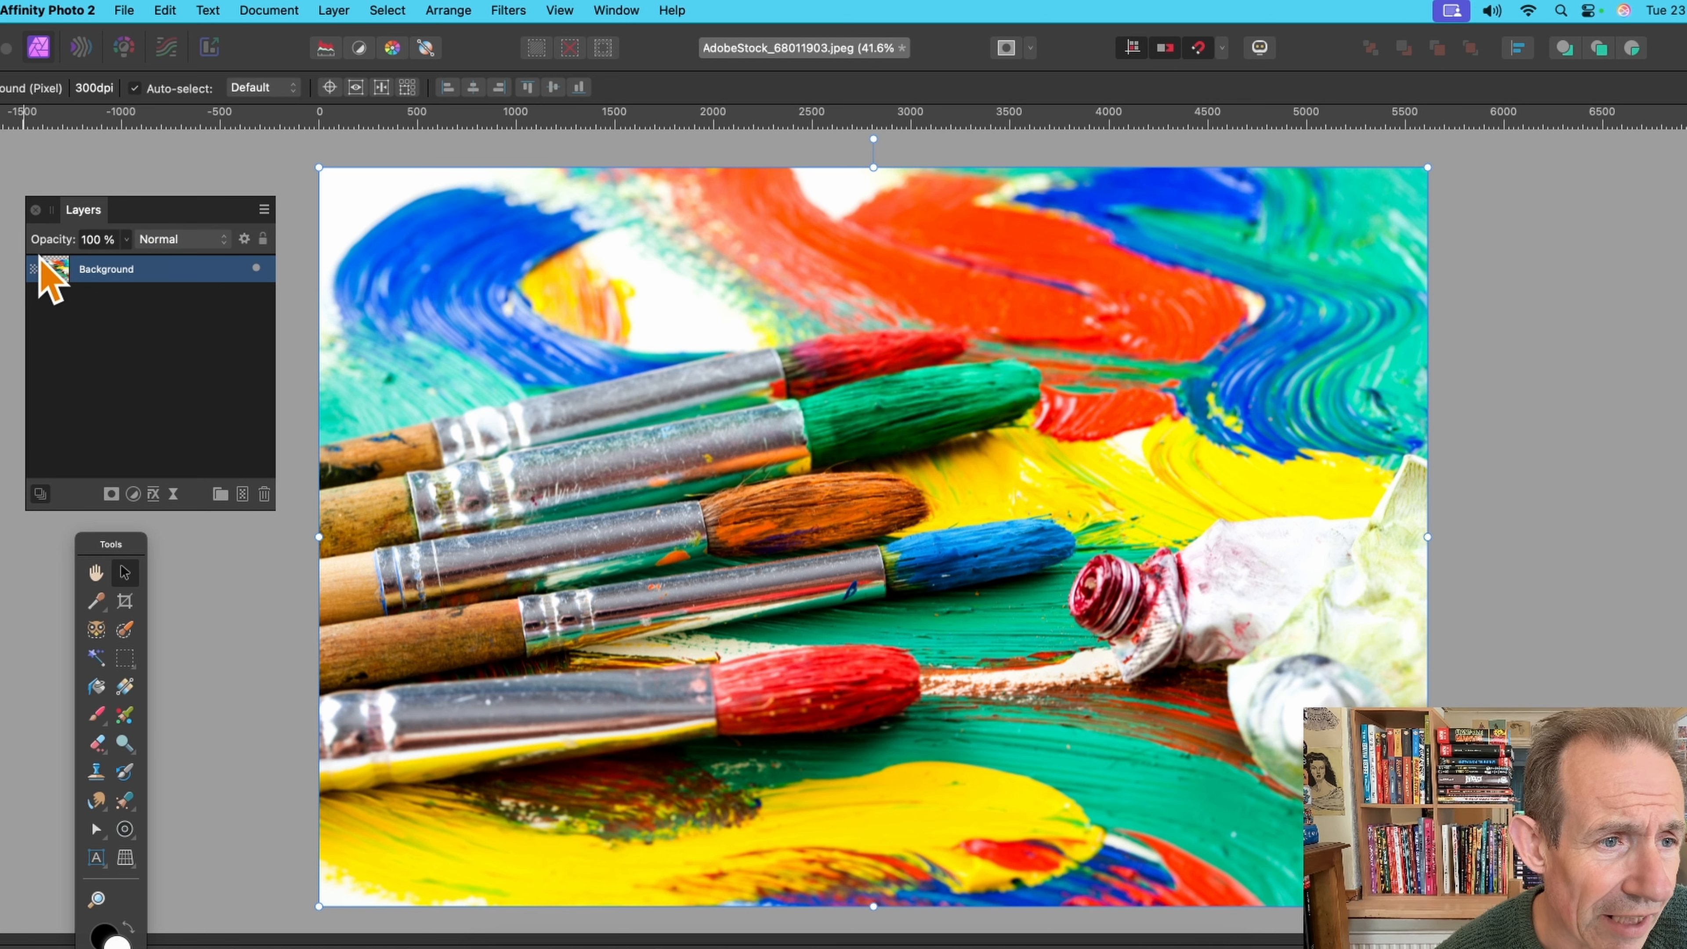
# - Duplicate the Background layer and select the upper copy
pyautogui.rightClick(174, 274)
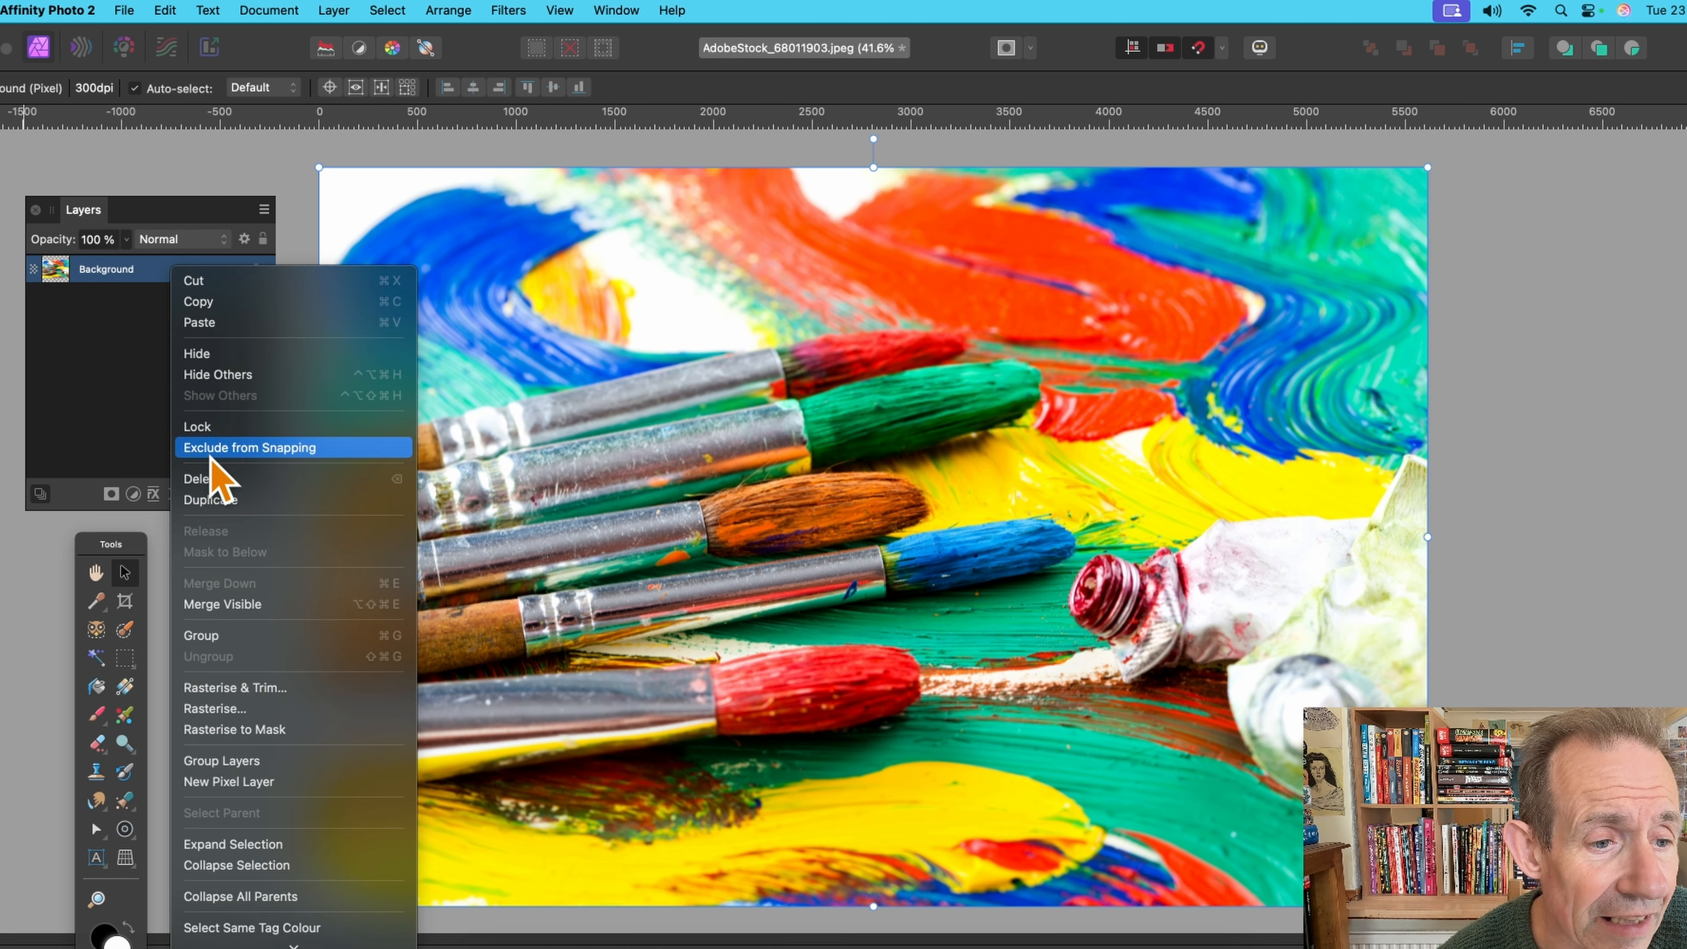
pyautogui.click(241, 503)
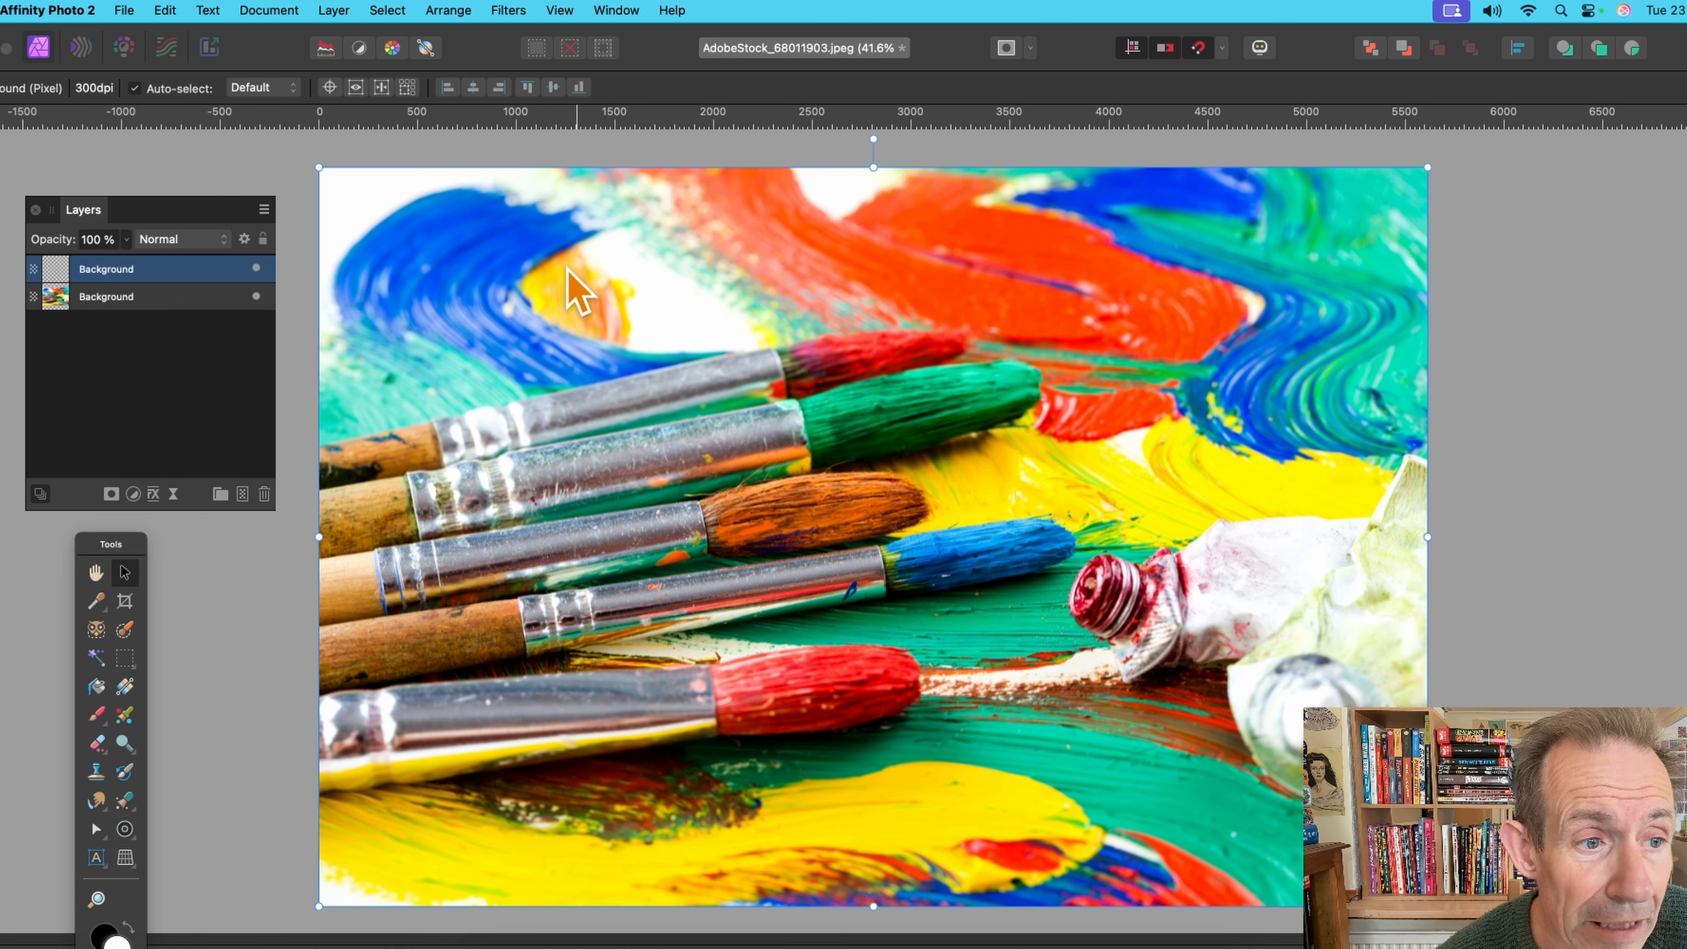
pyautogui.click(128, 297)
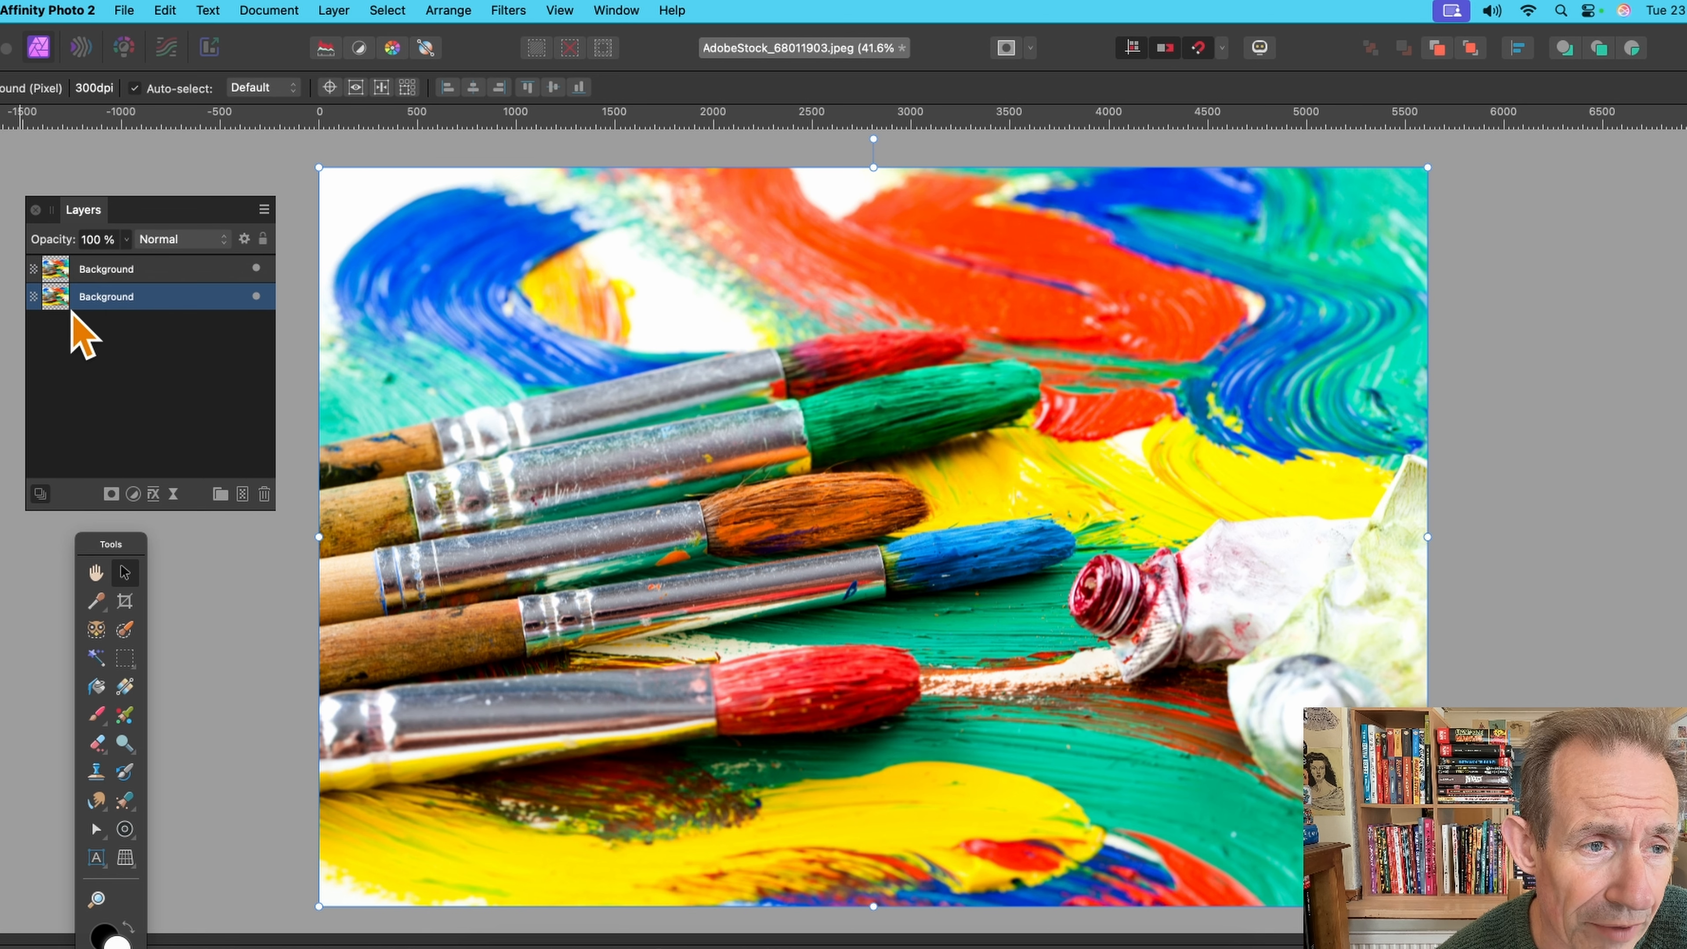
pyautogui.click(128, 270)
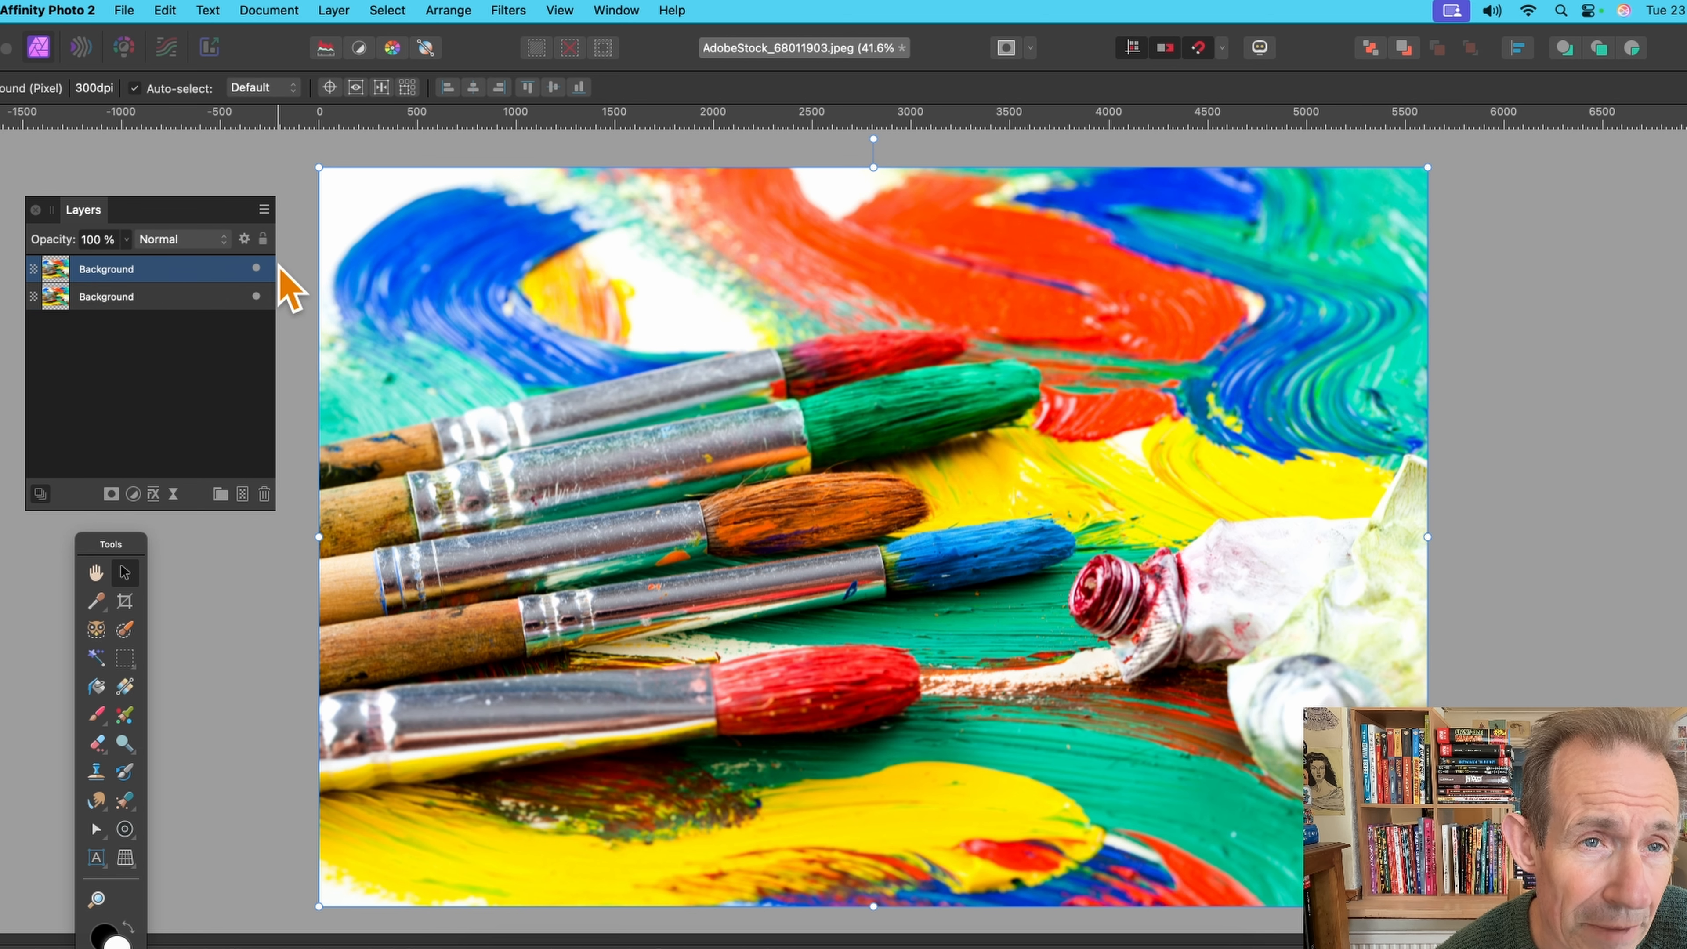
# - Start the Apply Image filter on the upper copy, using the current layer as the source
pyautogui.click(509, 11)
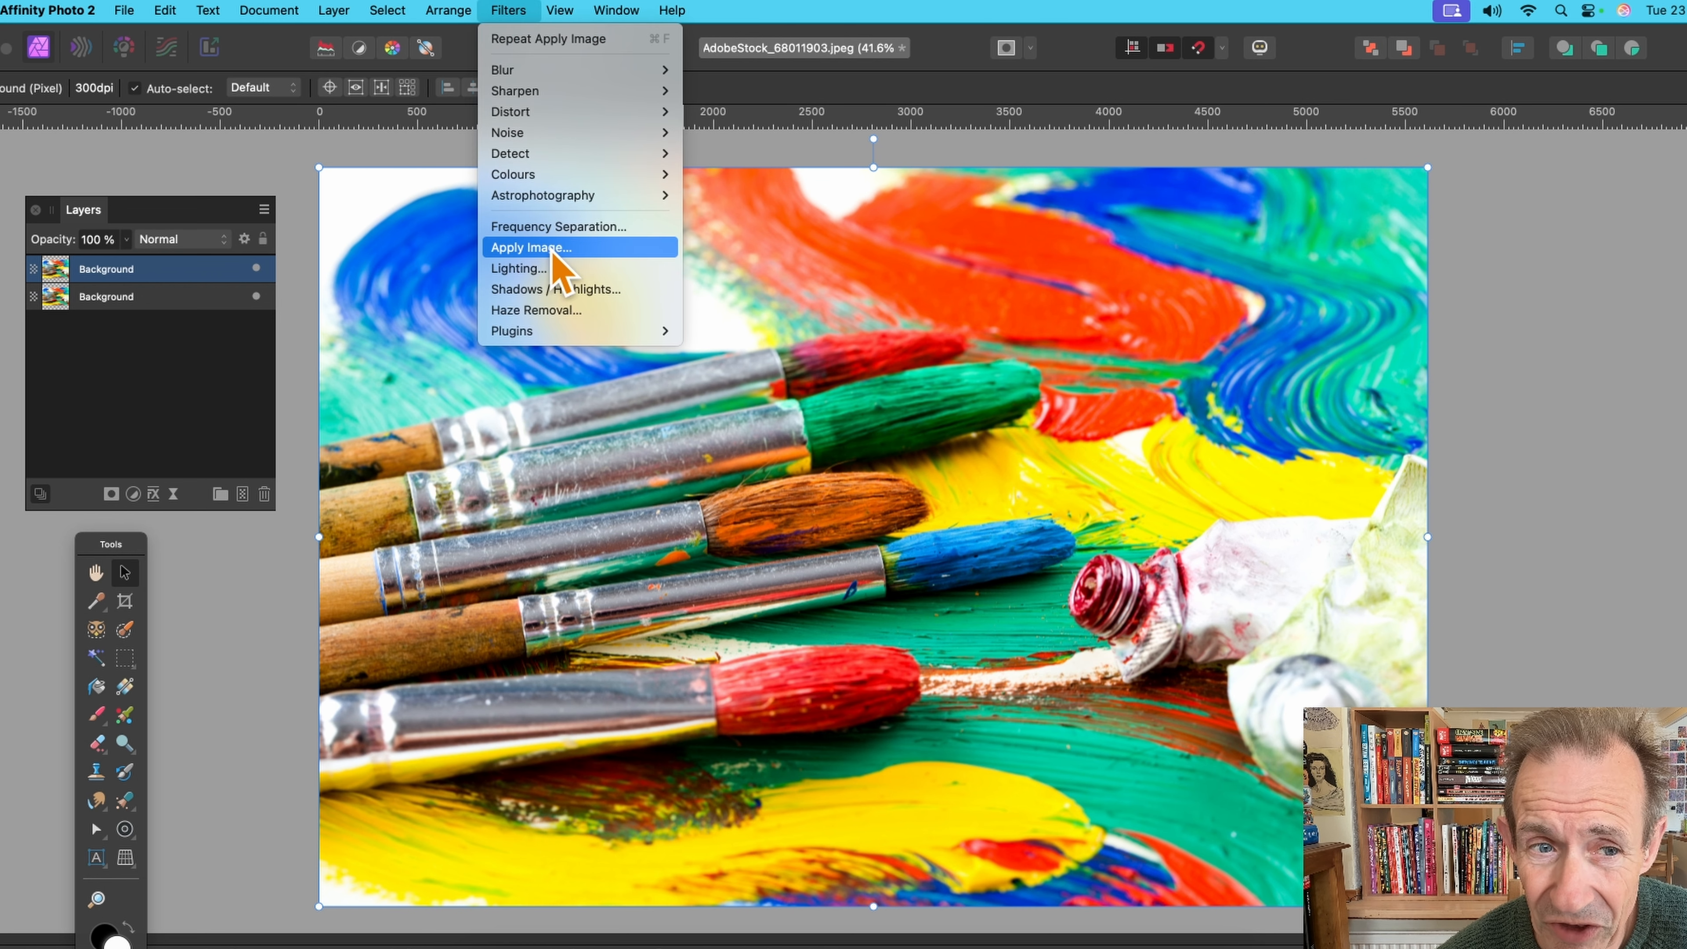
pyautogui.click(571, 250)
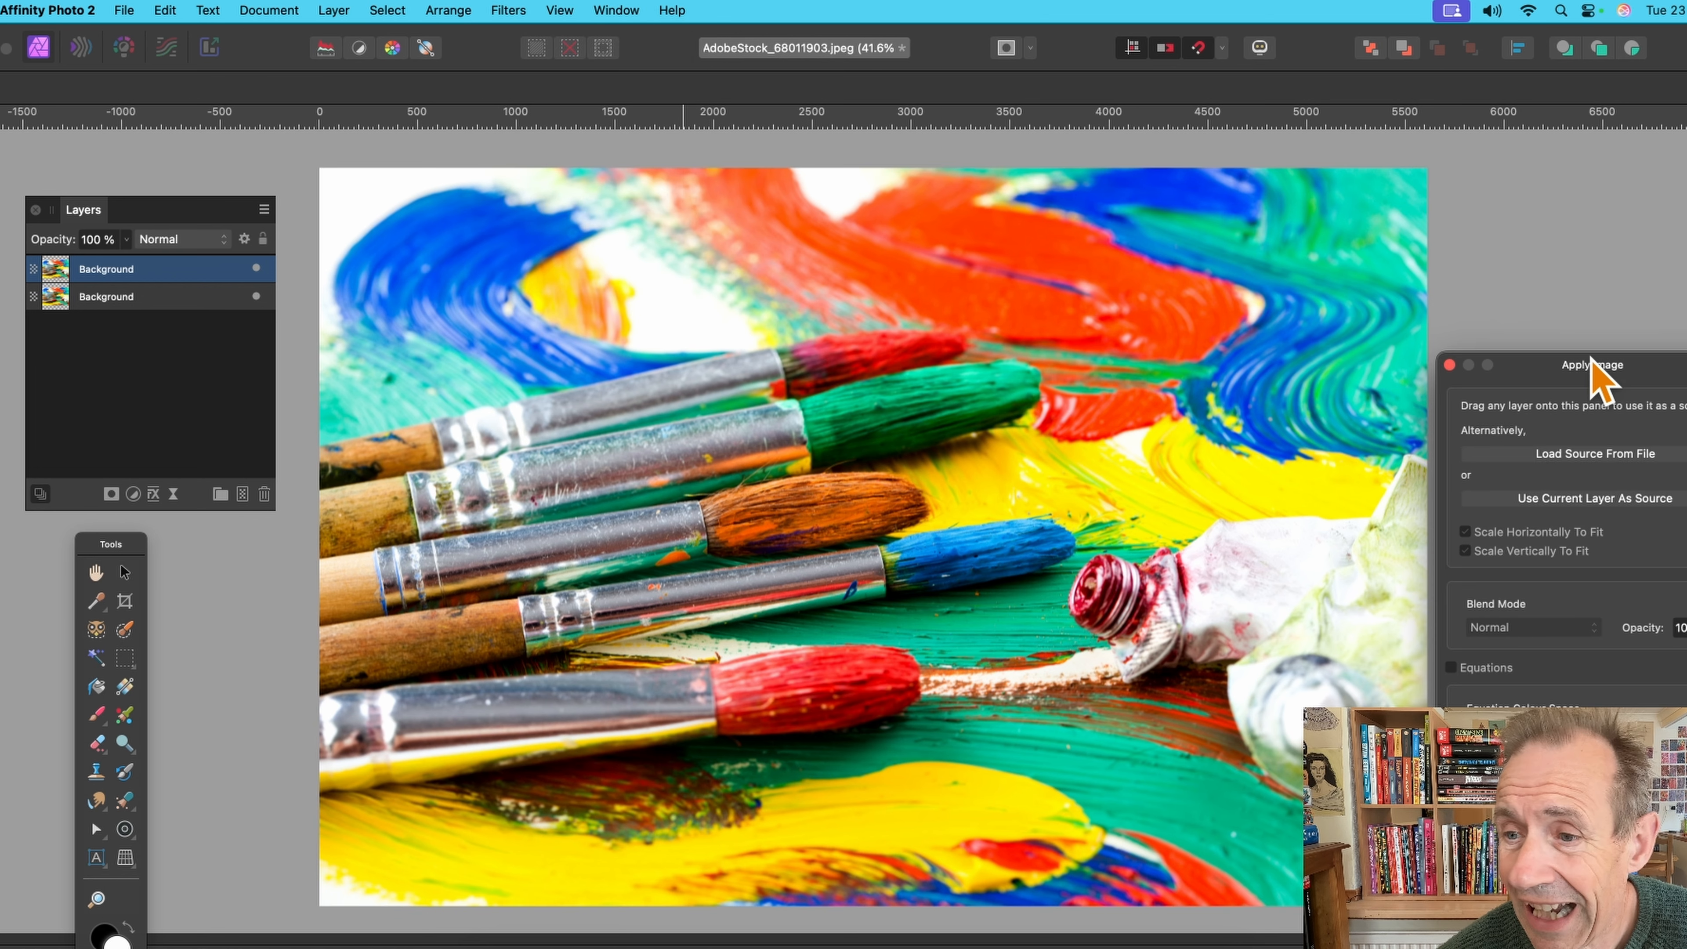
pyautogui.moveTo(1591, 365); pyautogui.dragTo(1057, 214)
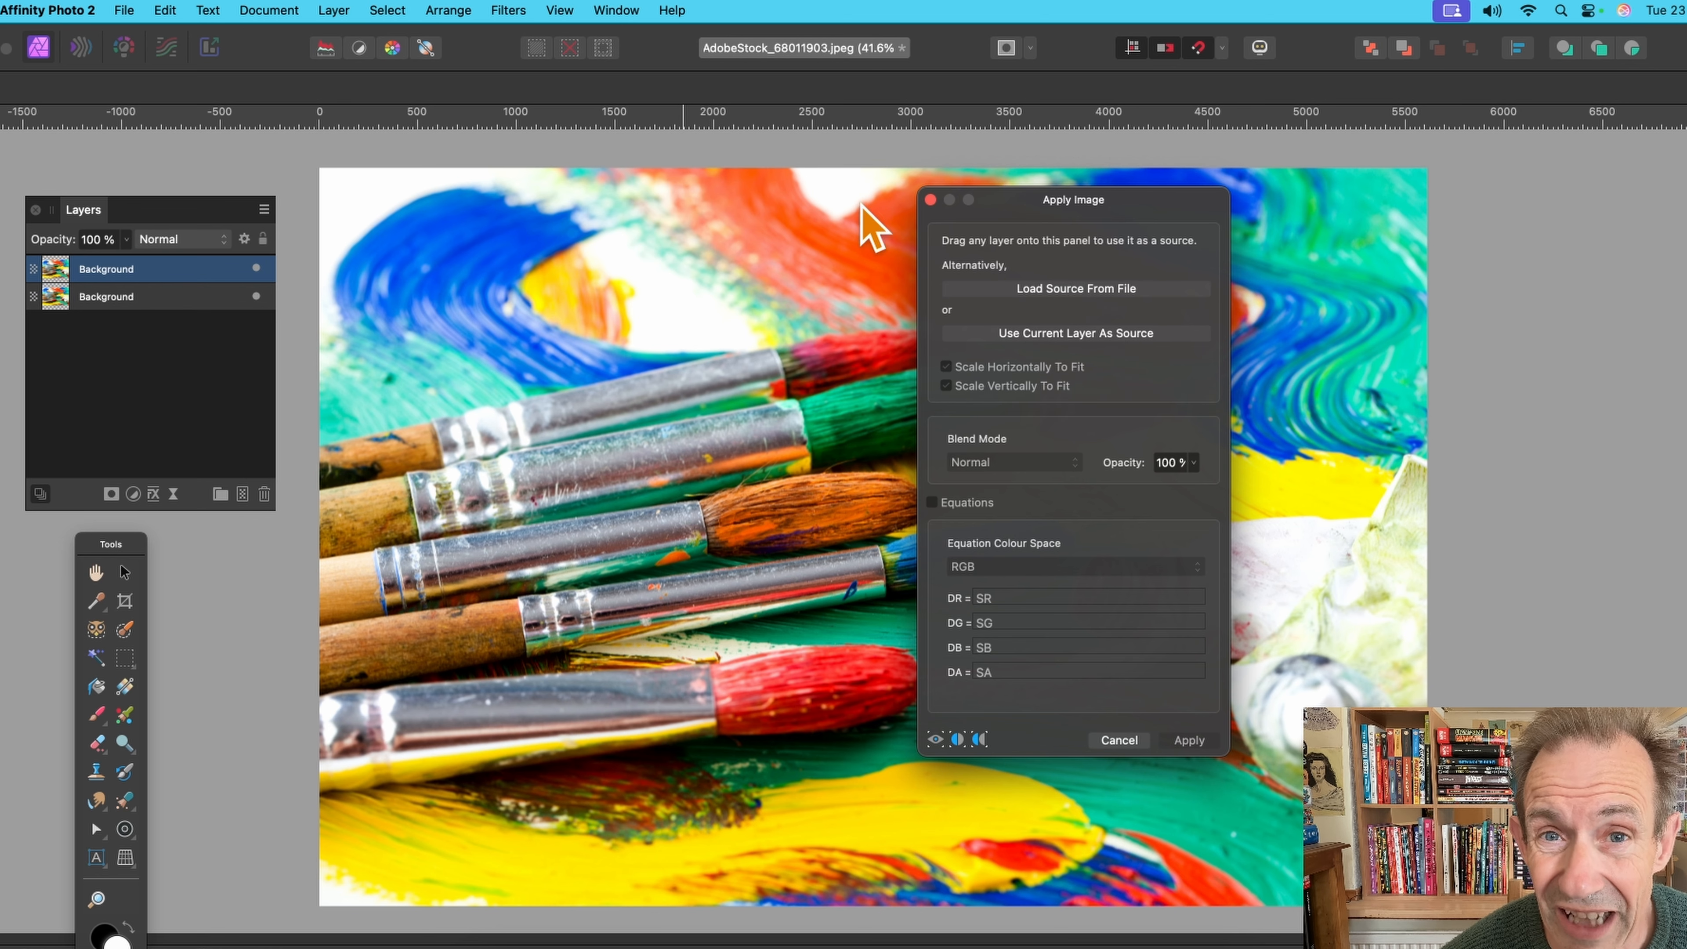
pyautogui.click(1065, 340)
pyautogui.moveTo(1106, 202); pyautogui.dragTo(1141, 170)
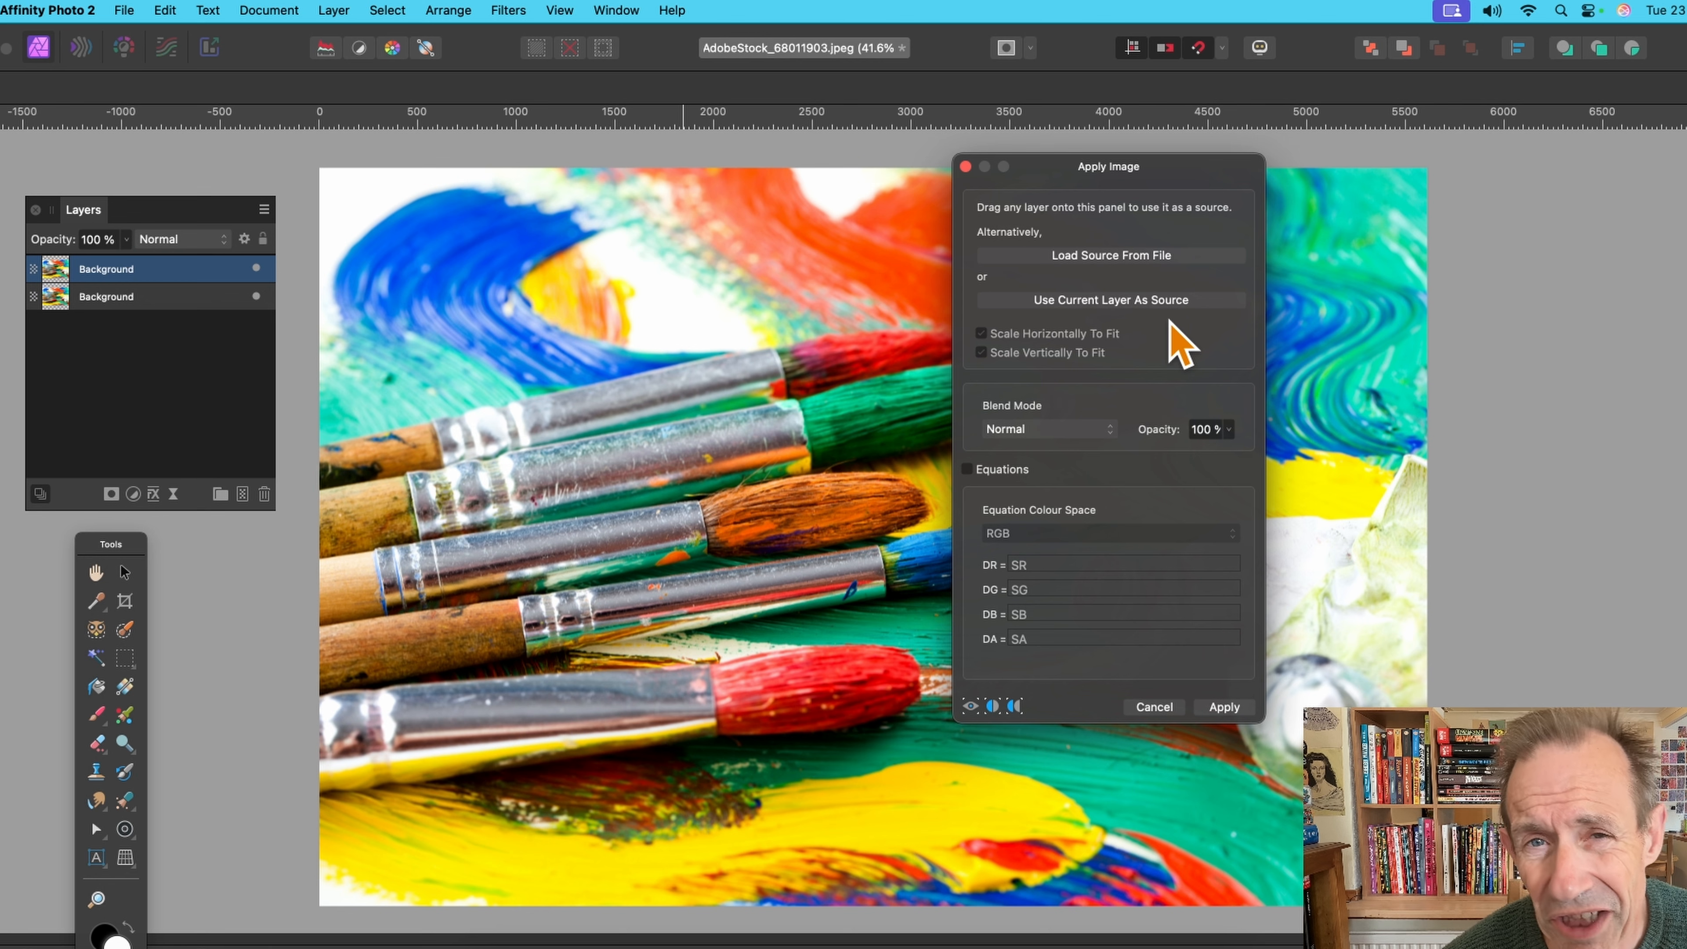
# - Enable equations in the Apply Image filter, keeping the Normal blend mode
pyautogui.click(1033, 431)
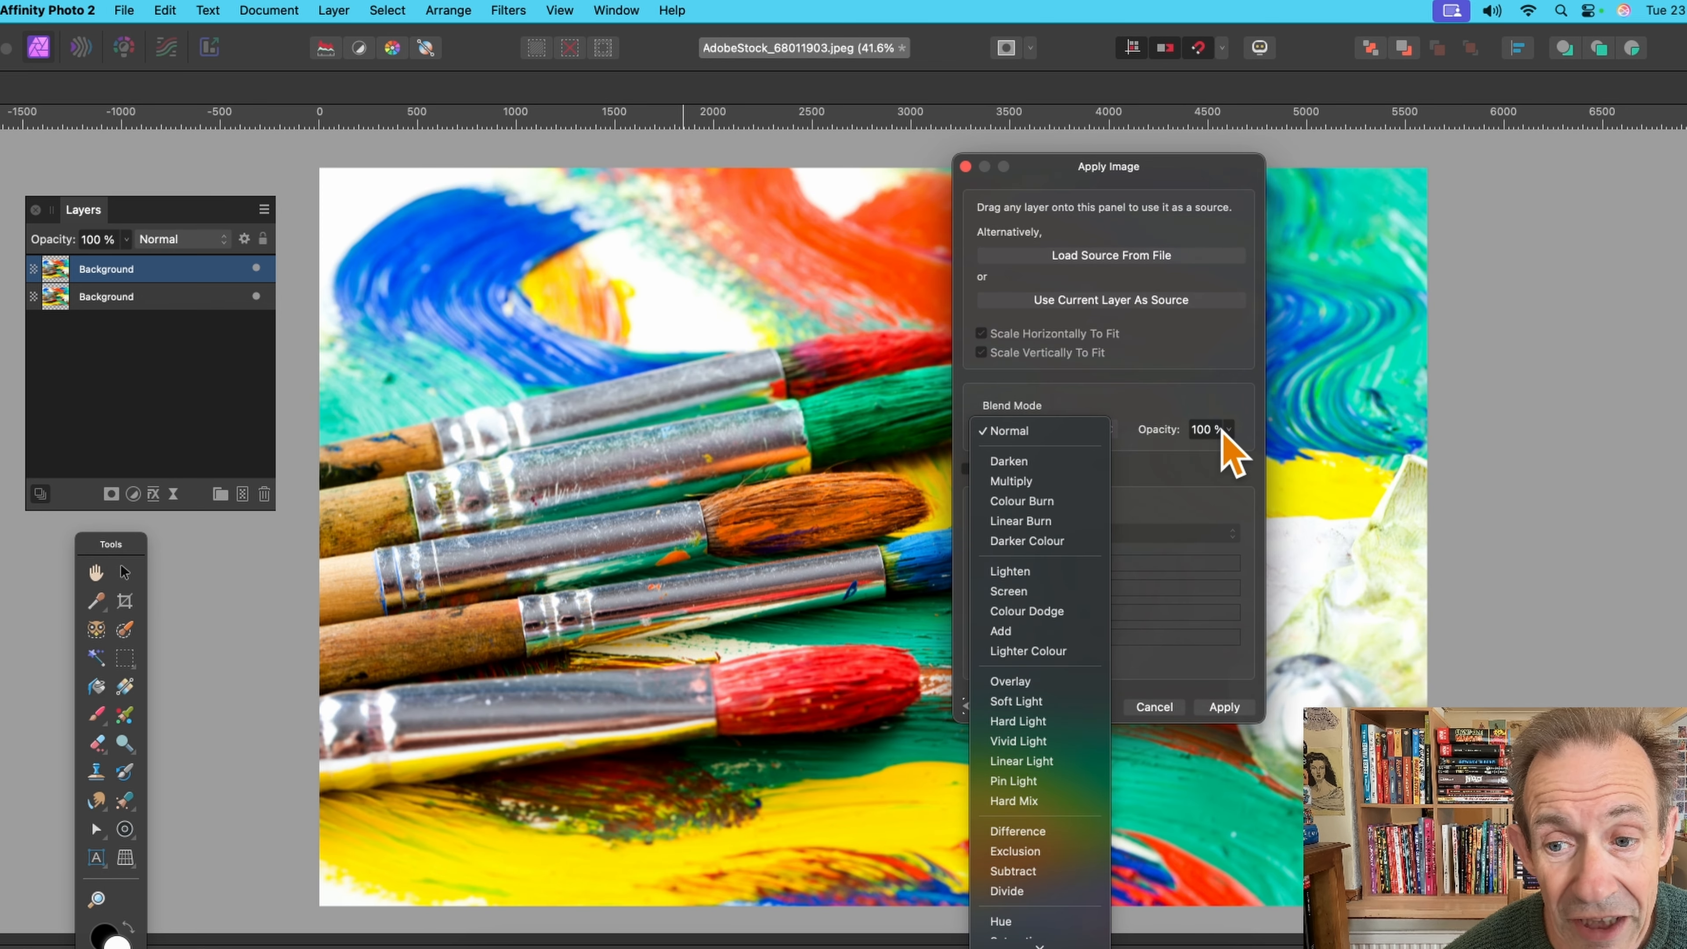
pyautogui.click(1202, 419)
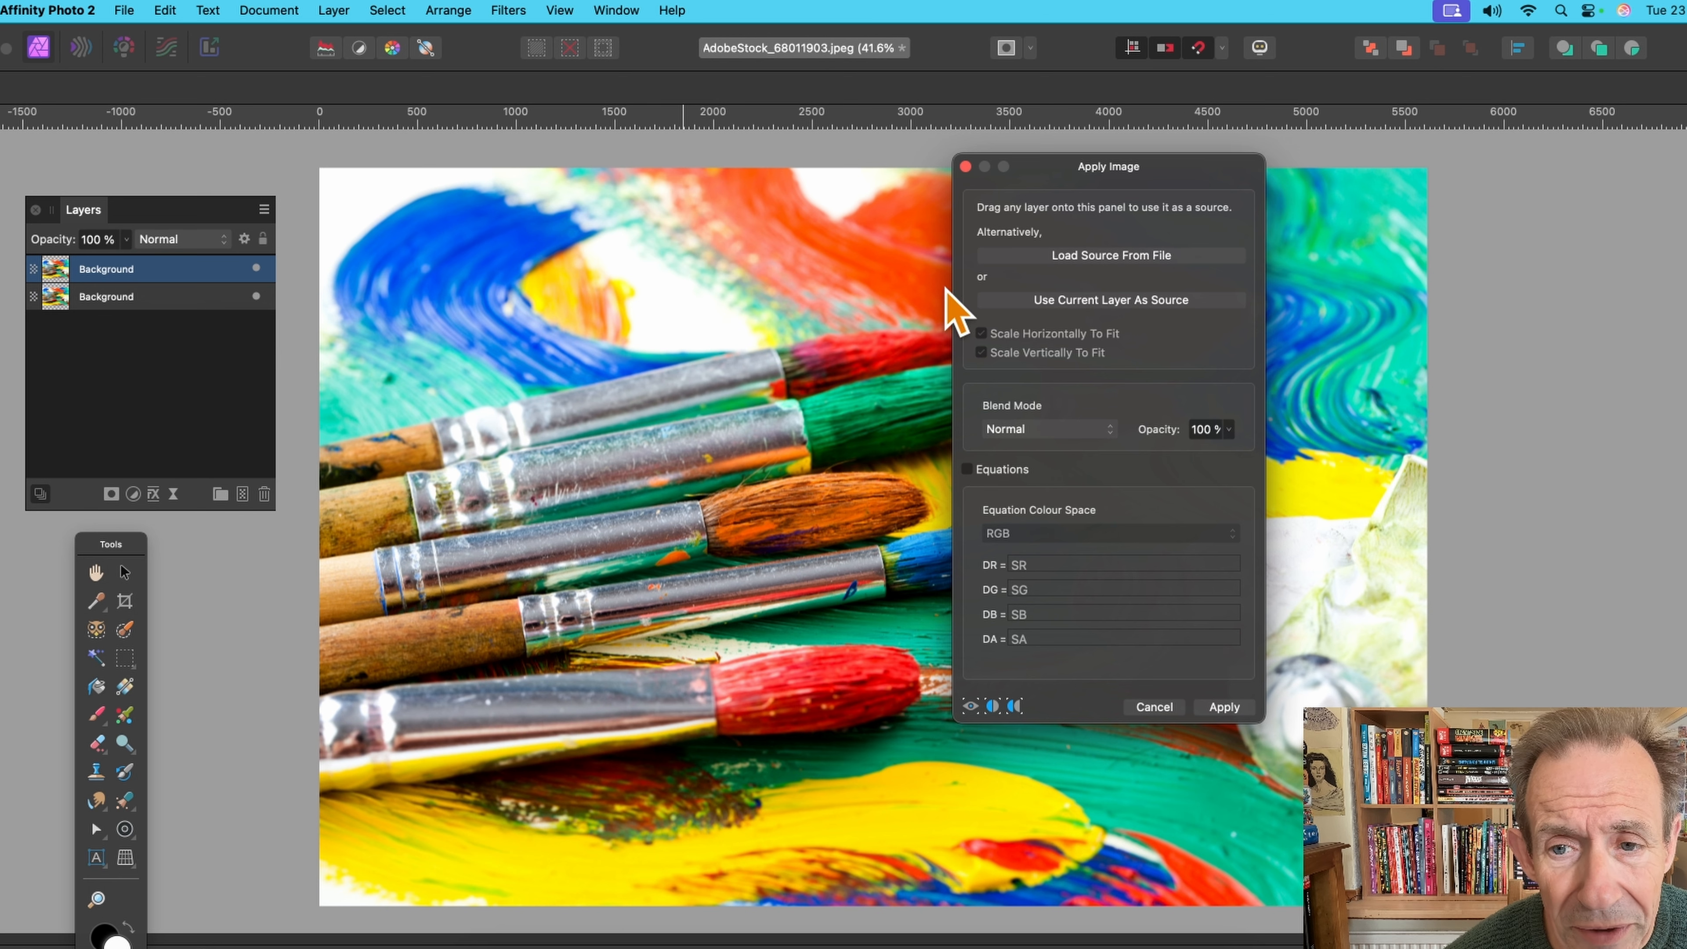
pyautogui.click(969, 470)
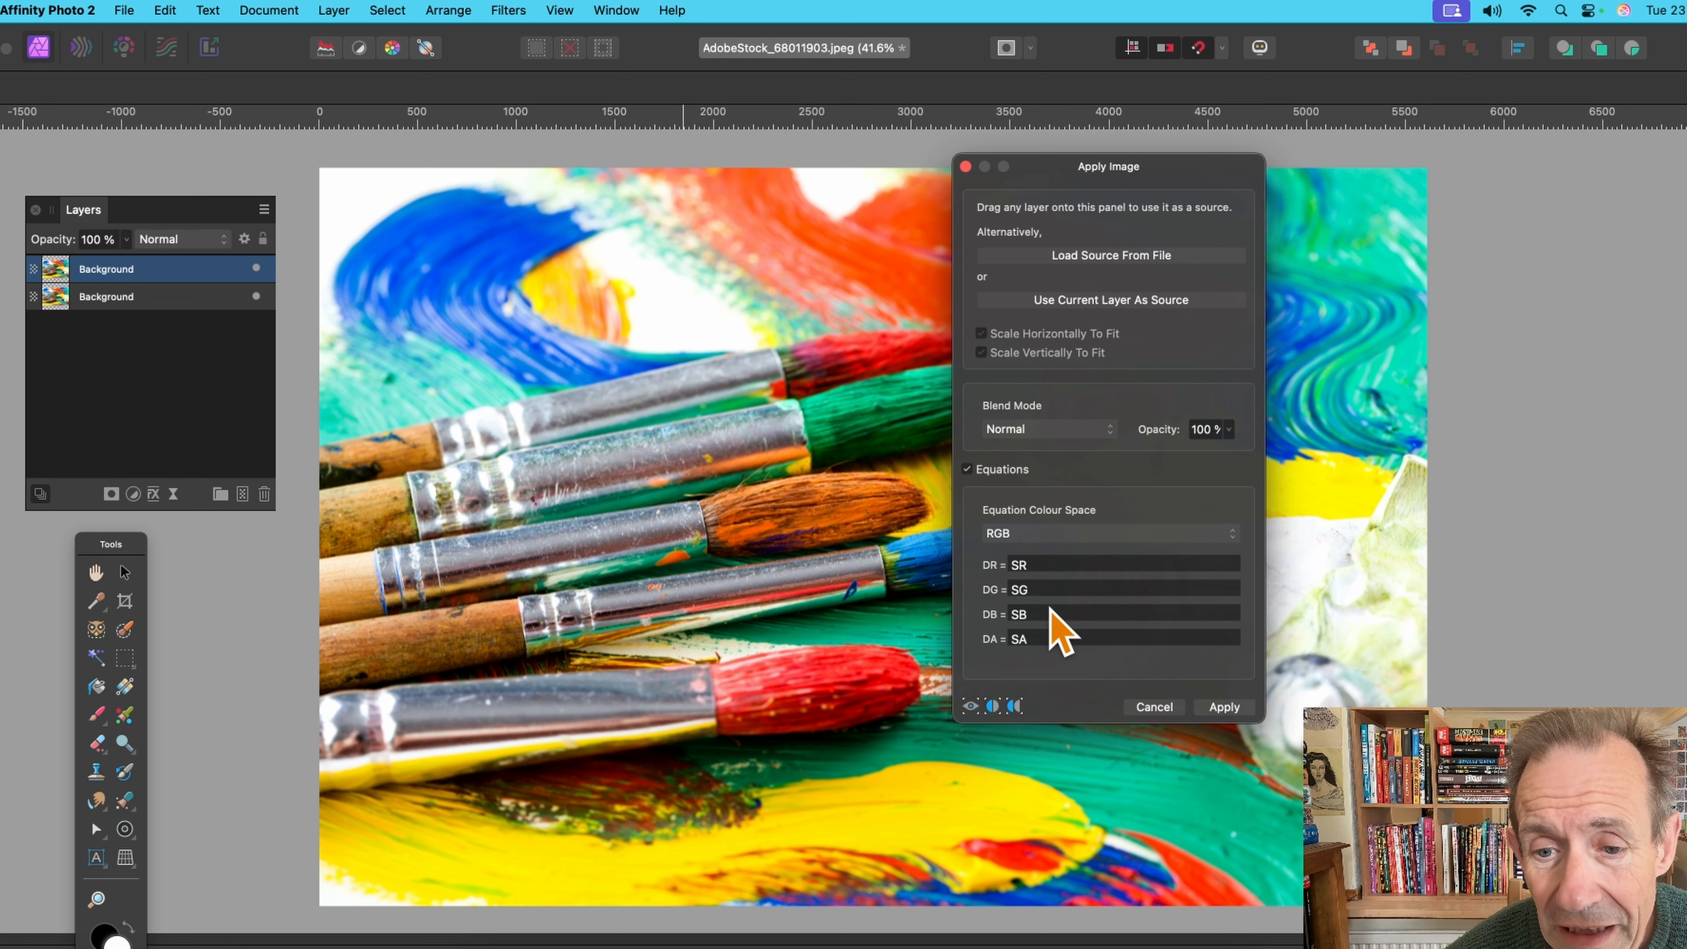
# - Try the Greyscale equation colour space on the image and switch back to RGB
pyautogui.click(1035, 534)
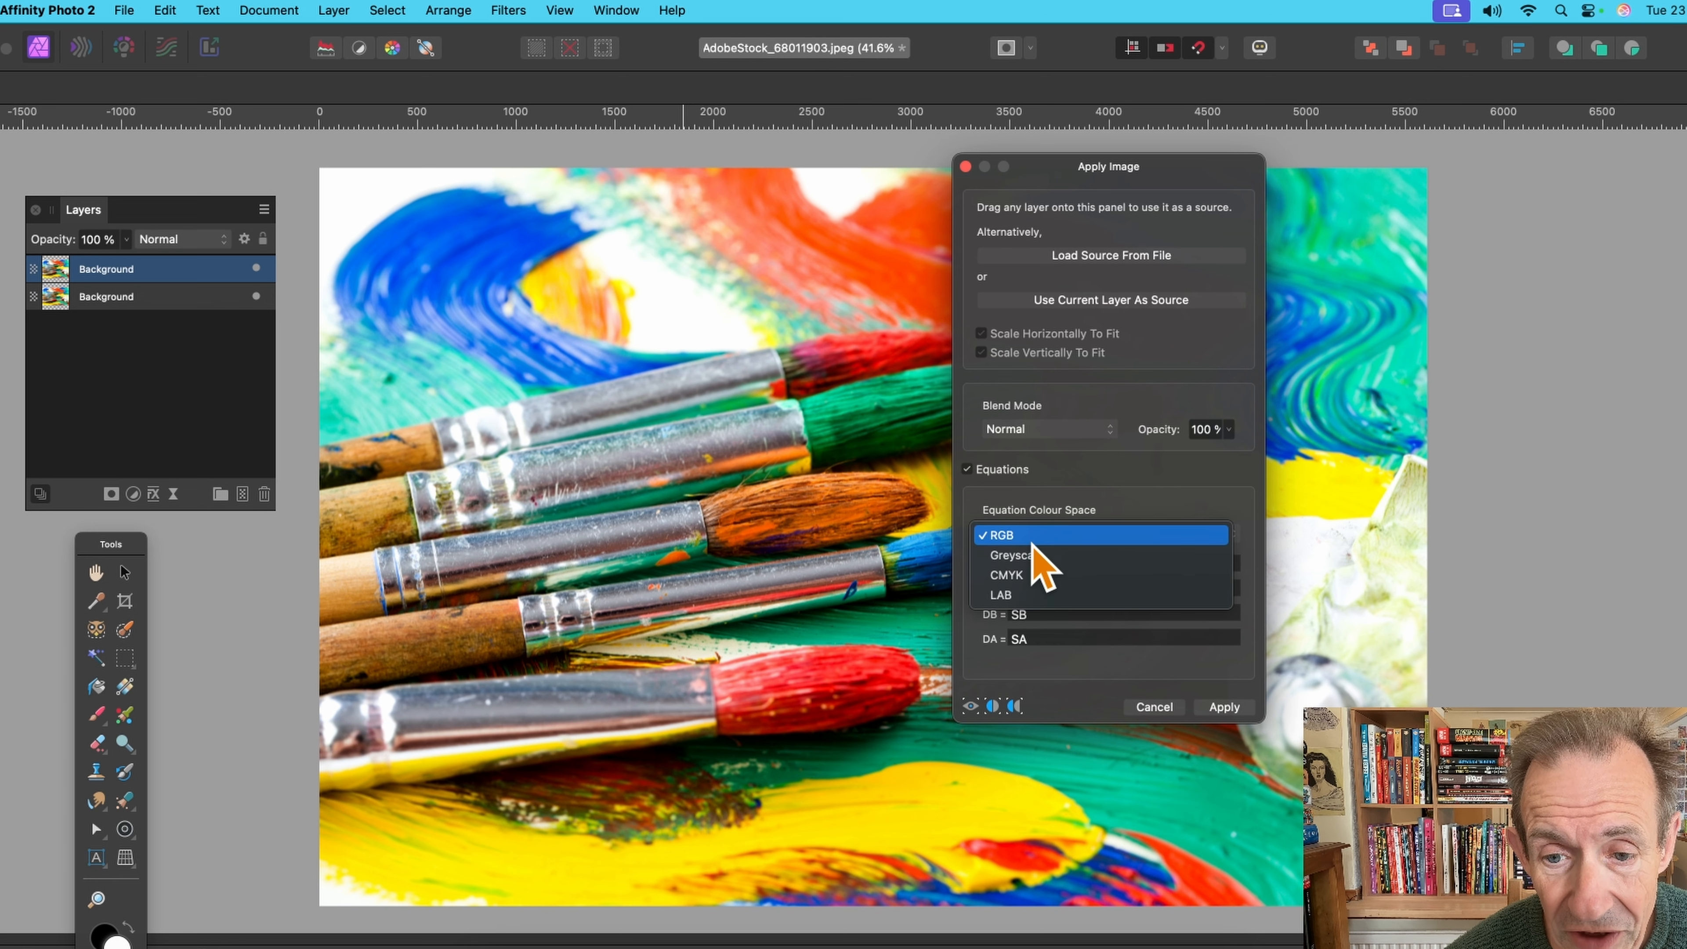
pyautogui.click(1034, 557)
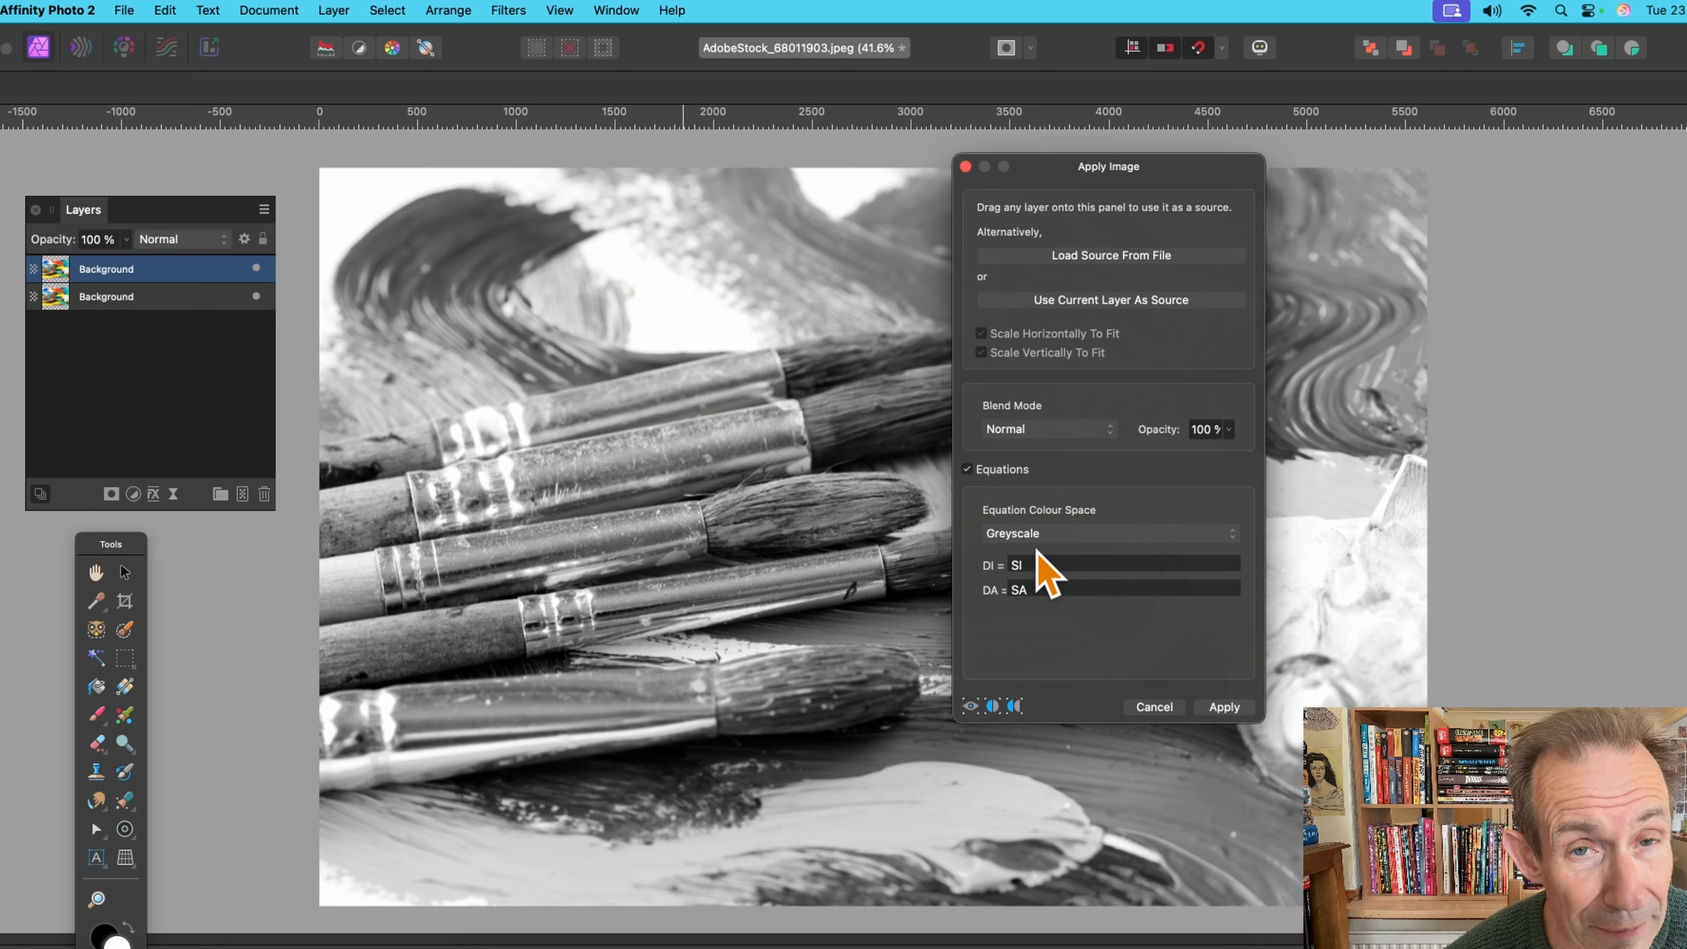
pyautogui.click(1038, 536)
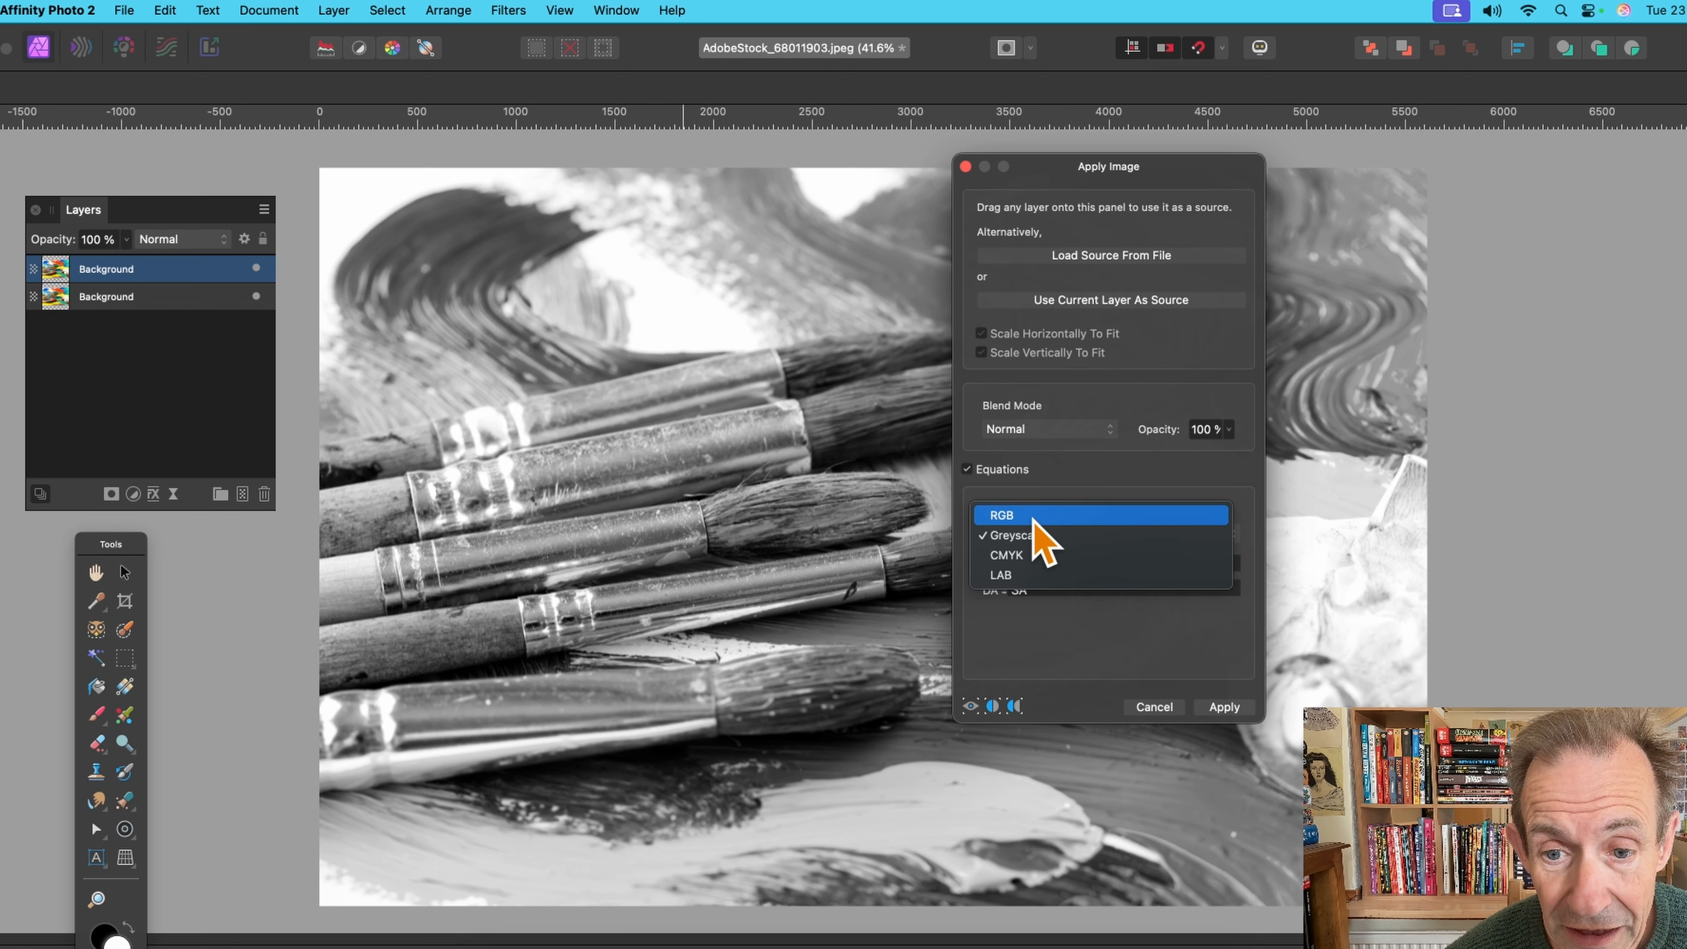
pyautogui.click(1033, 519)
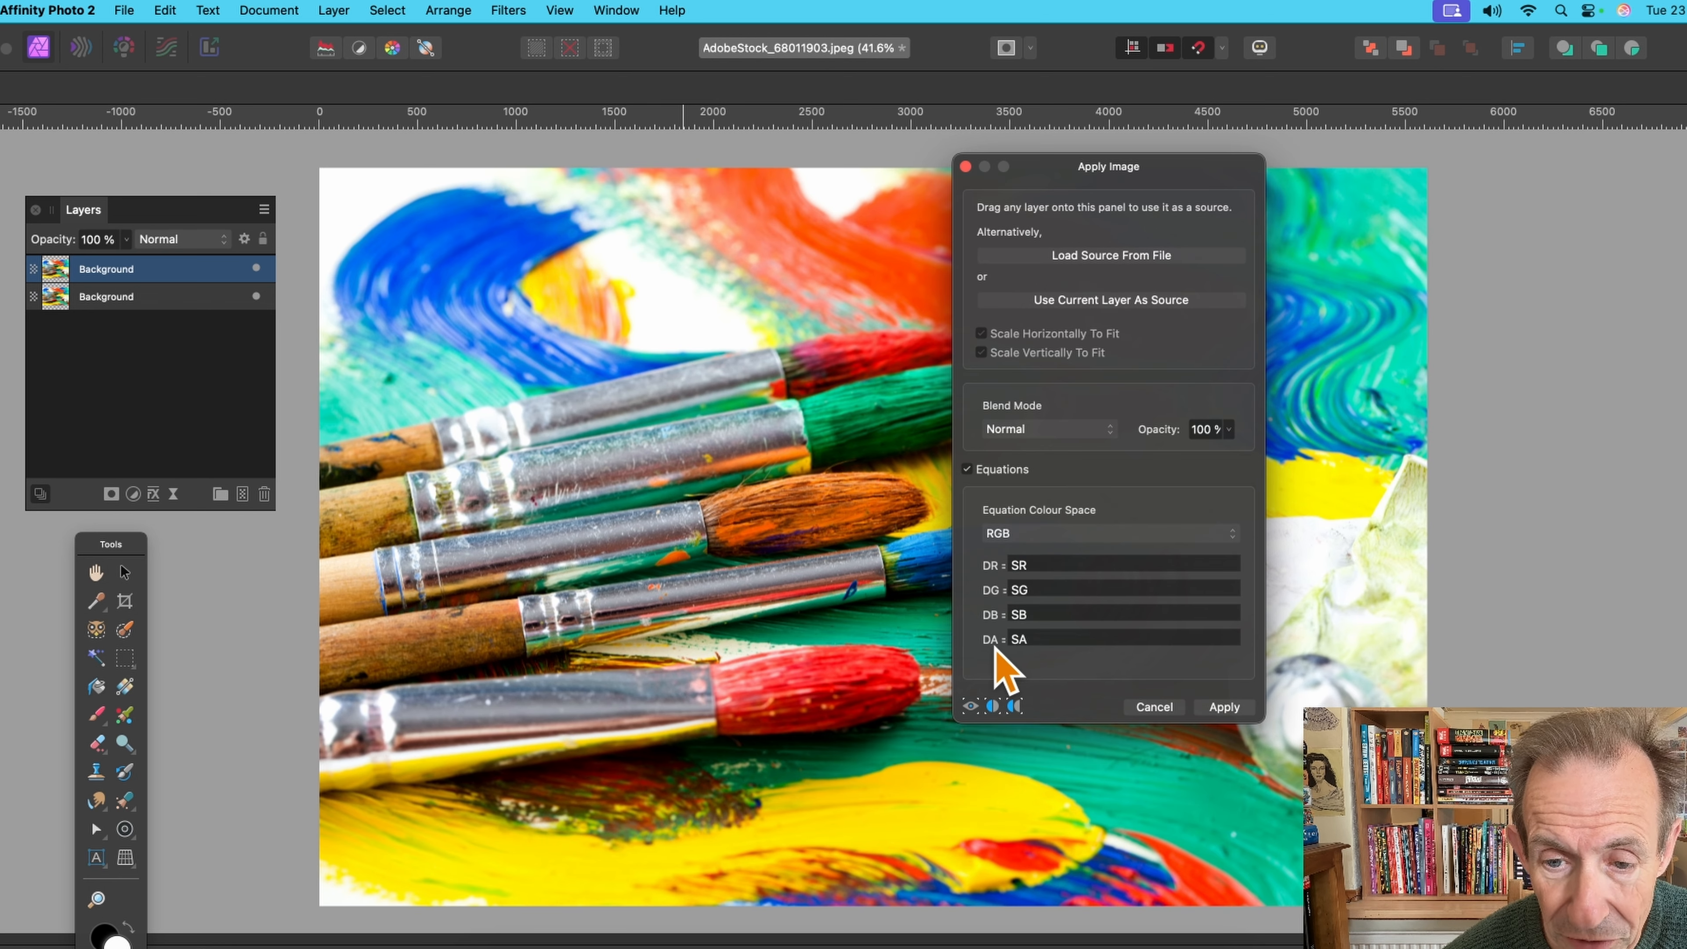
# - Set the alpha channel equation DA to (SR+SG)/2 and apply the Apply Image filter
pyautogui.click(1036, 639)
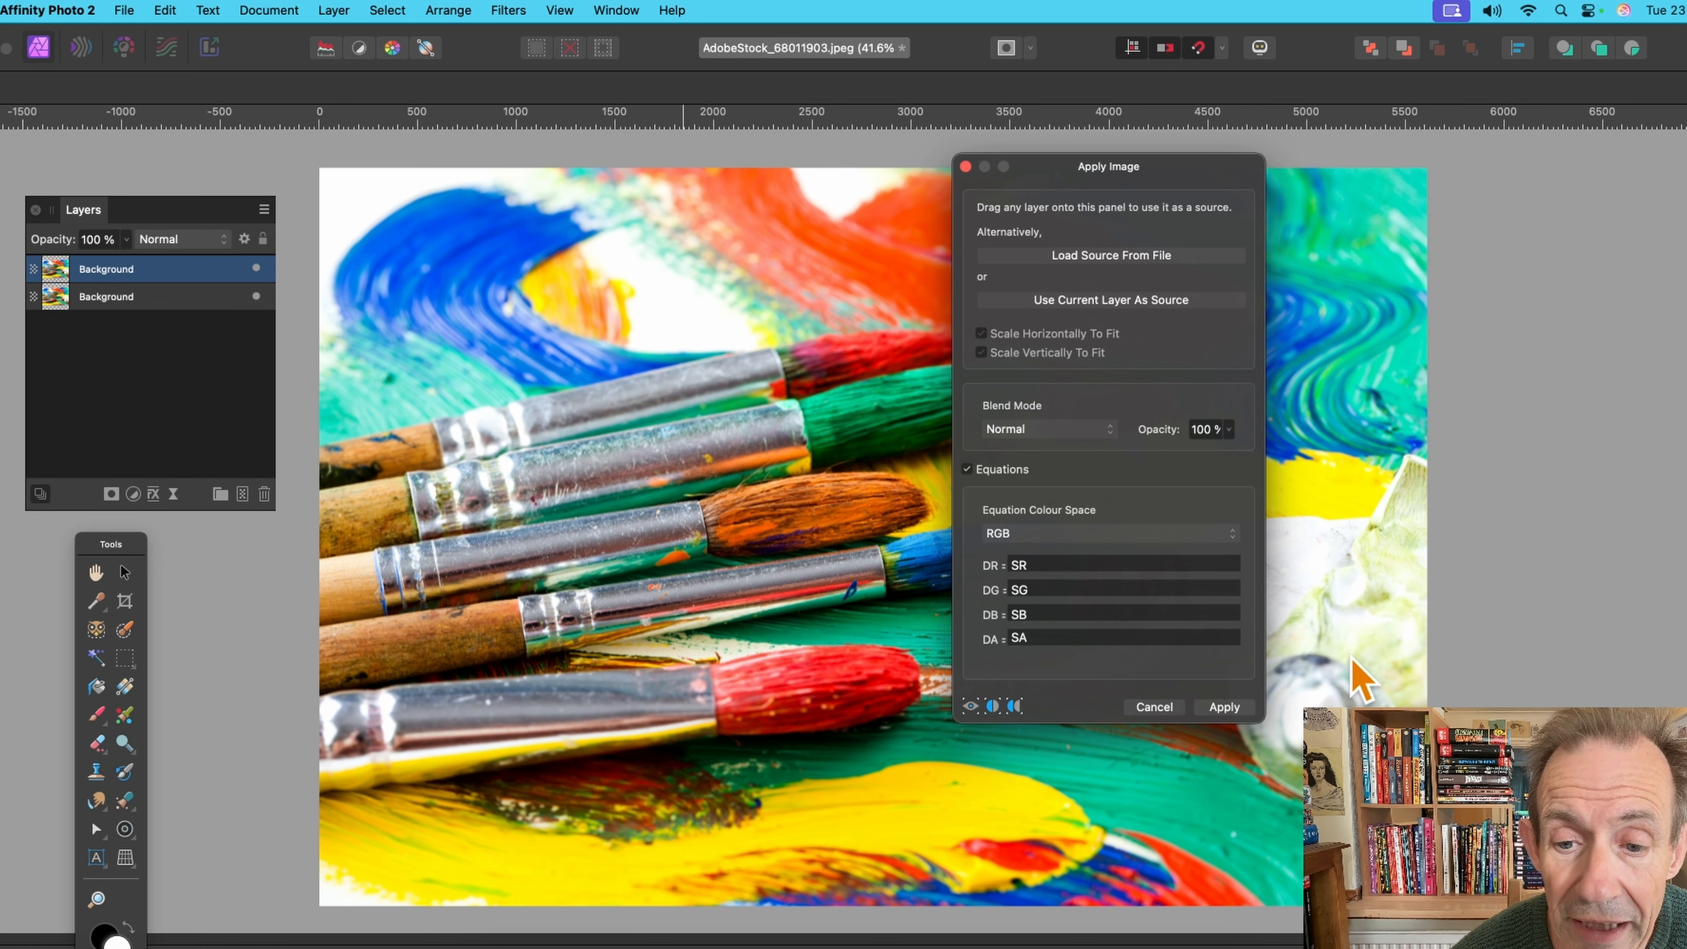
pyautogui.press('BackSpace')
pyautogui.press('BackSpace')
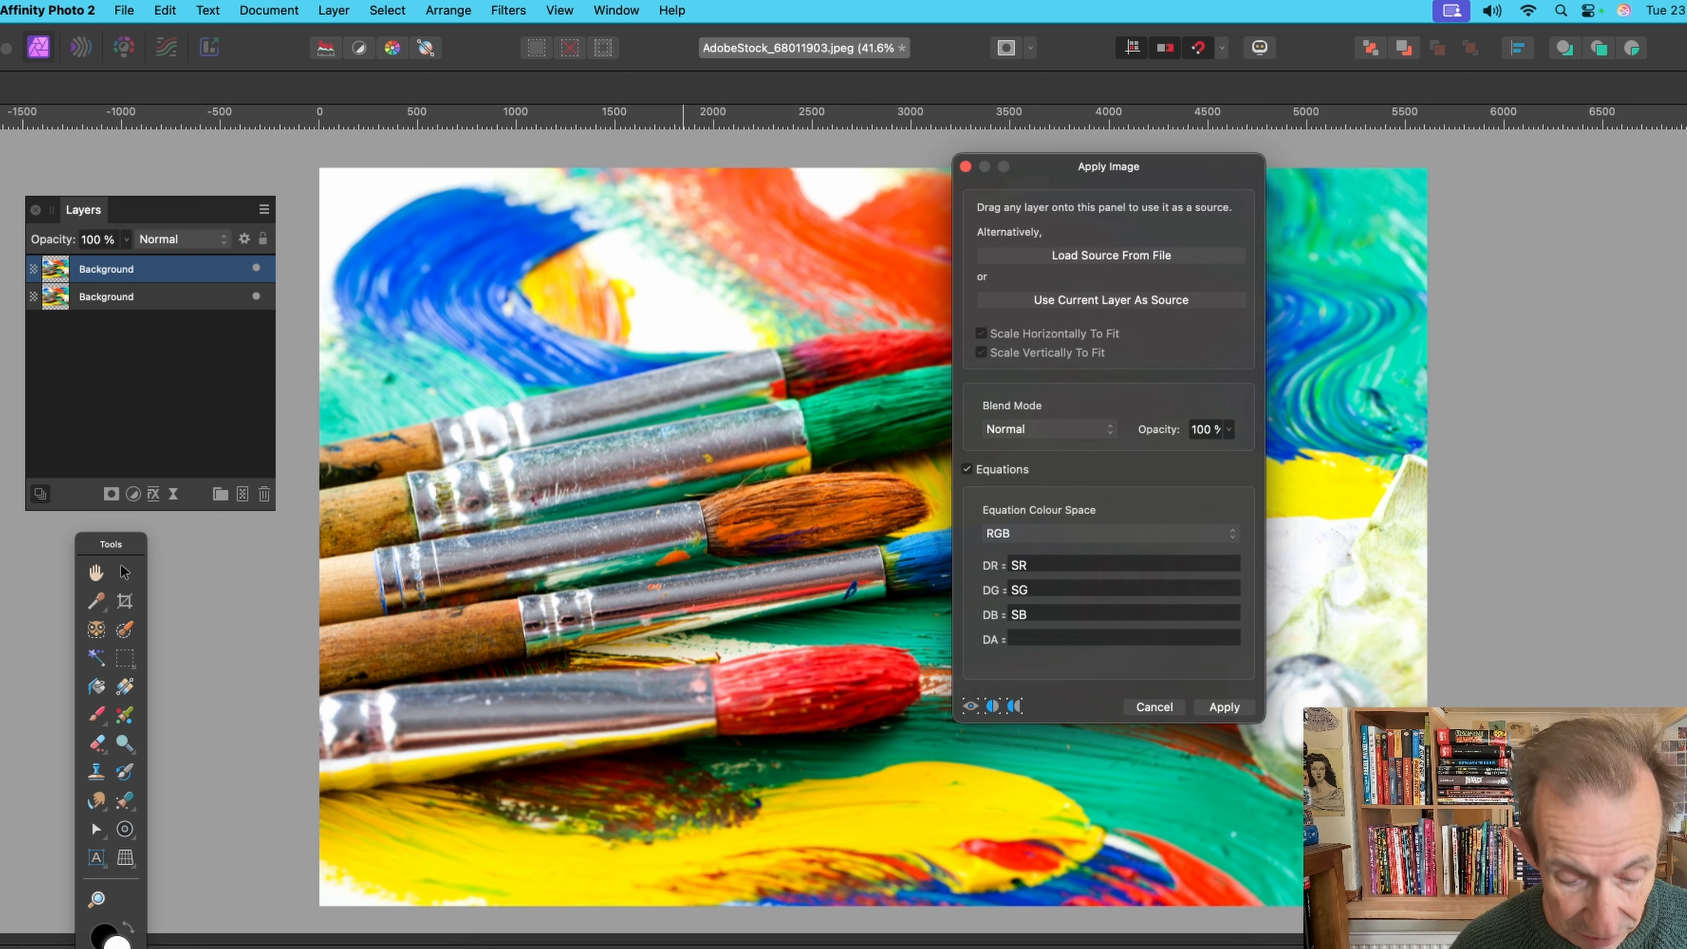
pyautogui.write('SR+SG')
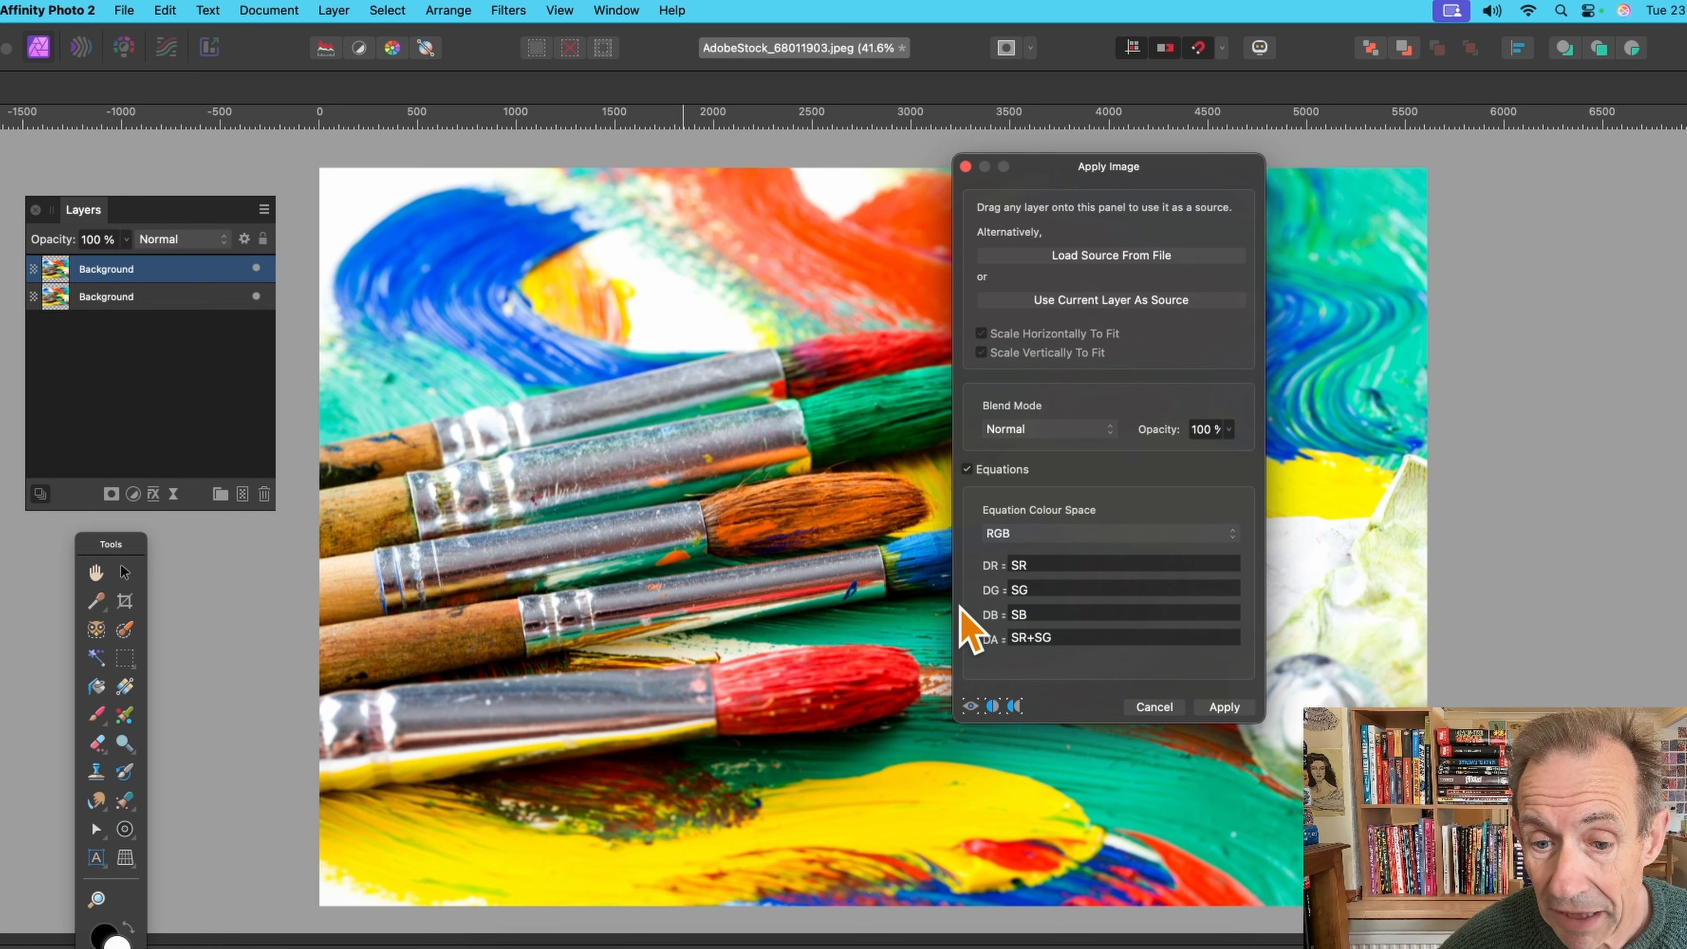
pyautogui.click(1010, 637)
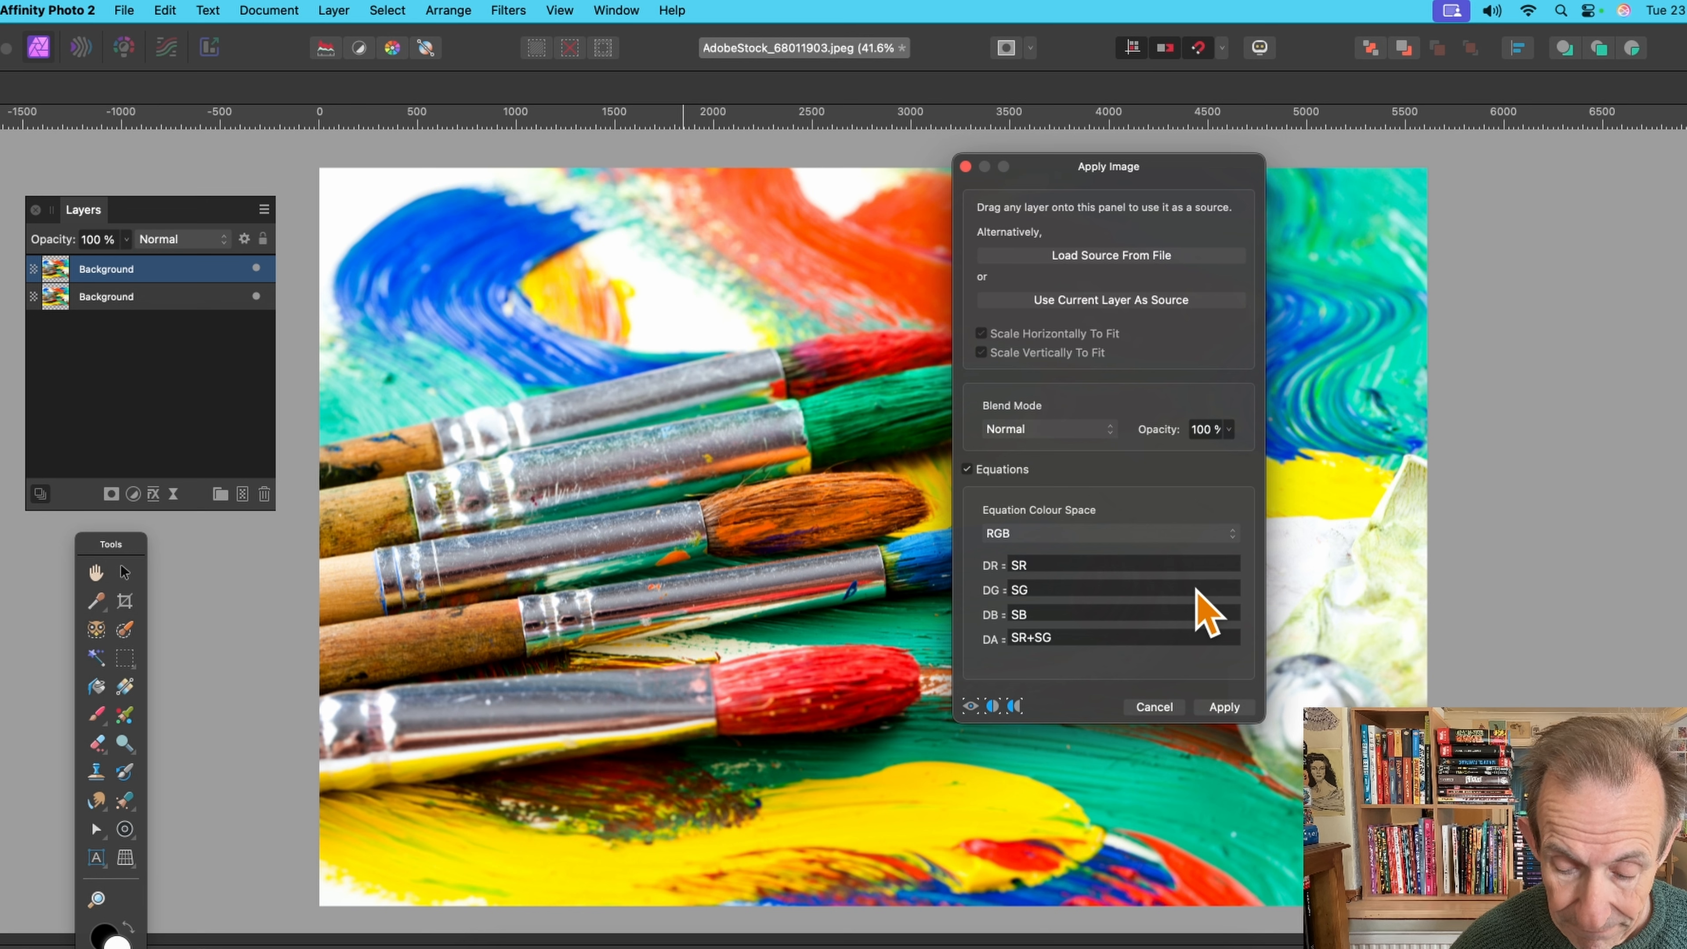
pyautogui.write('(')
pyautogui.press('Right')
pyautogui.press('Right')
pyautogui.press('Right')
pyautogui.press('Right')
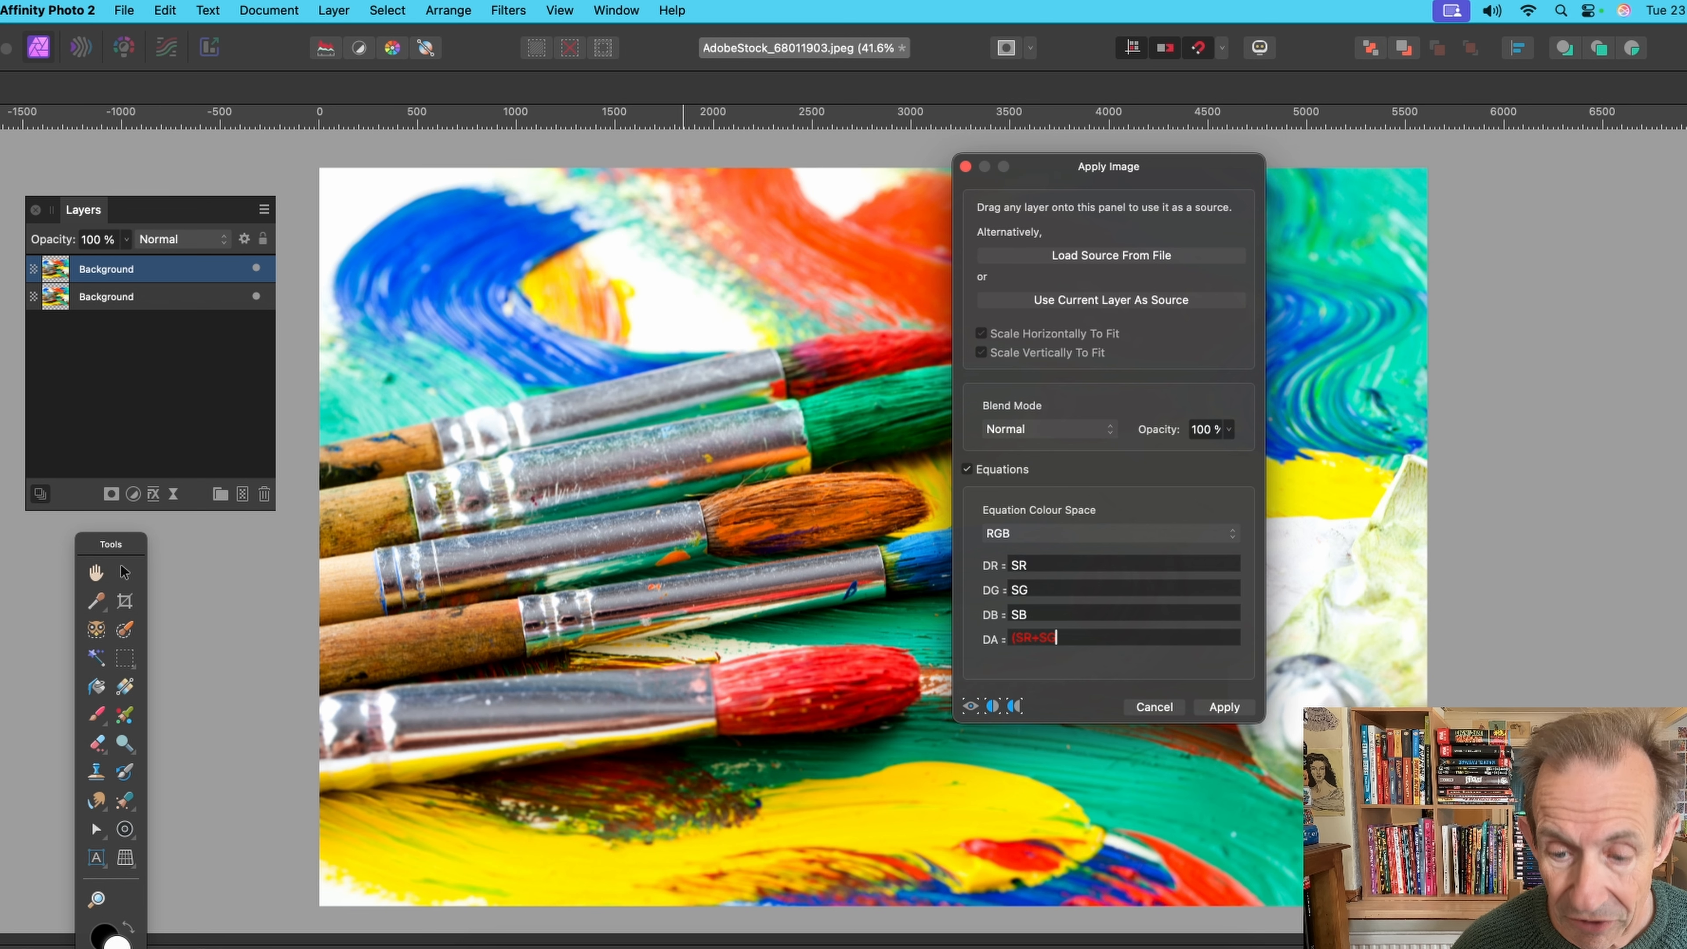
pyautogui.write(')')
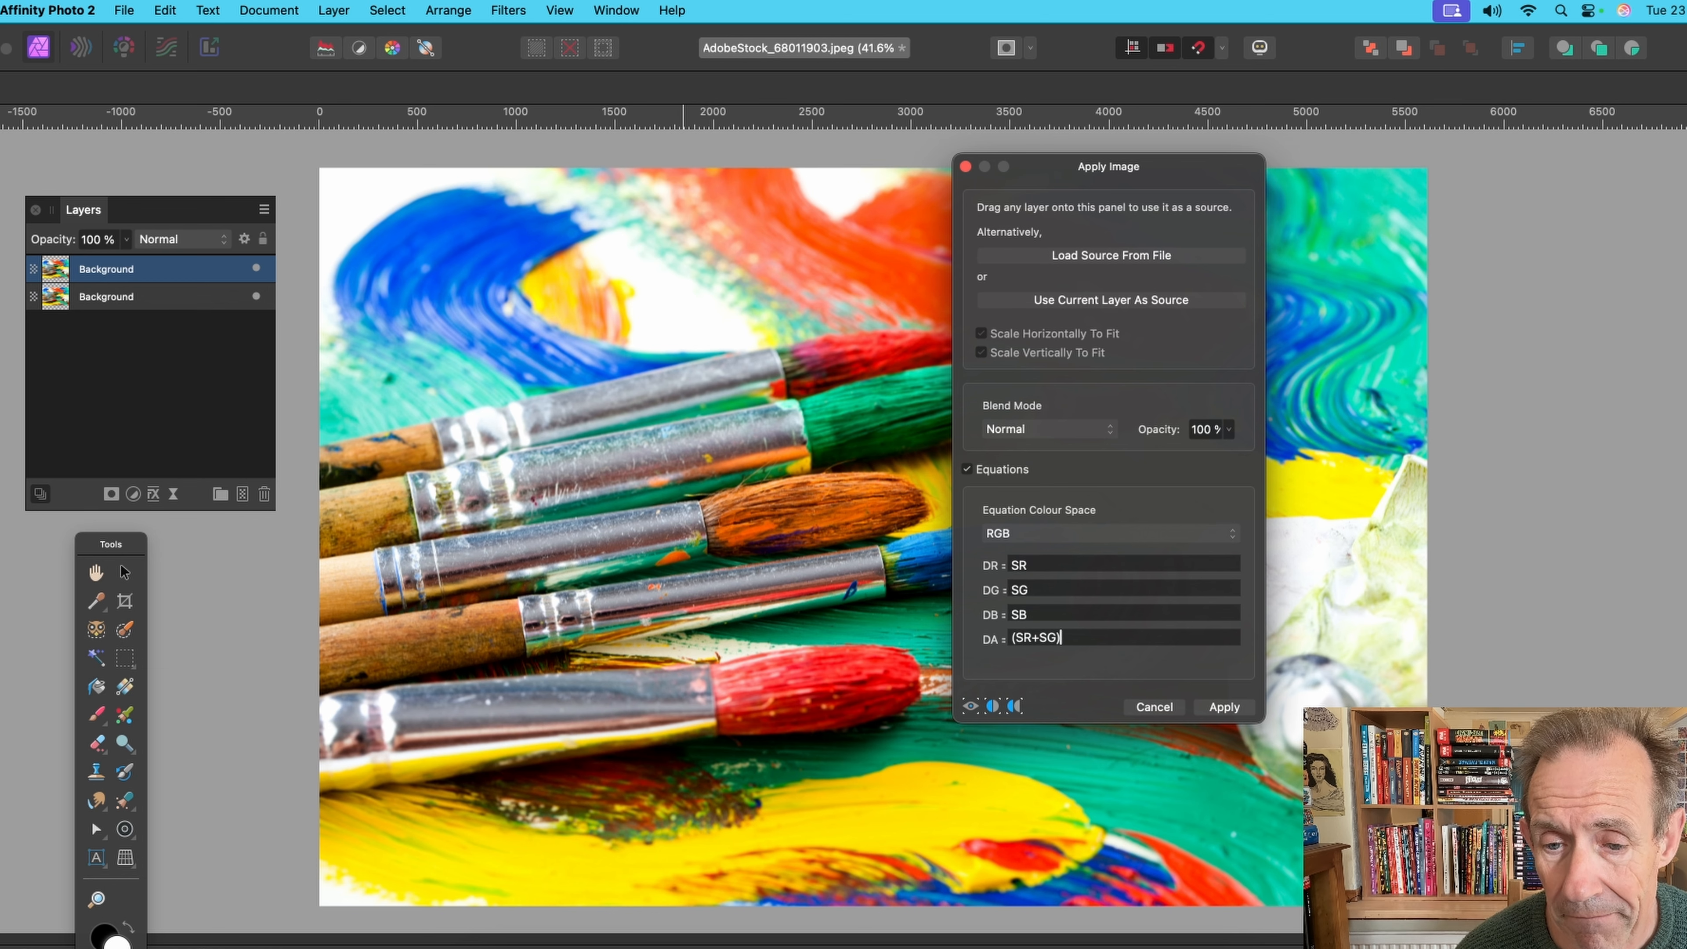
pyautogui.write('/2')
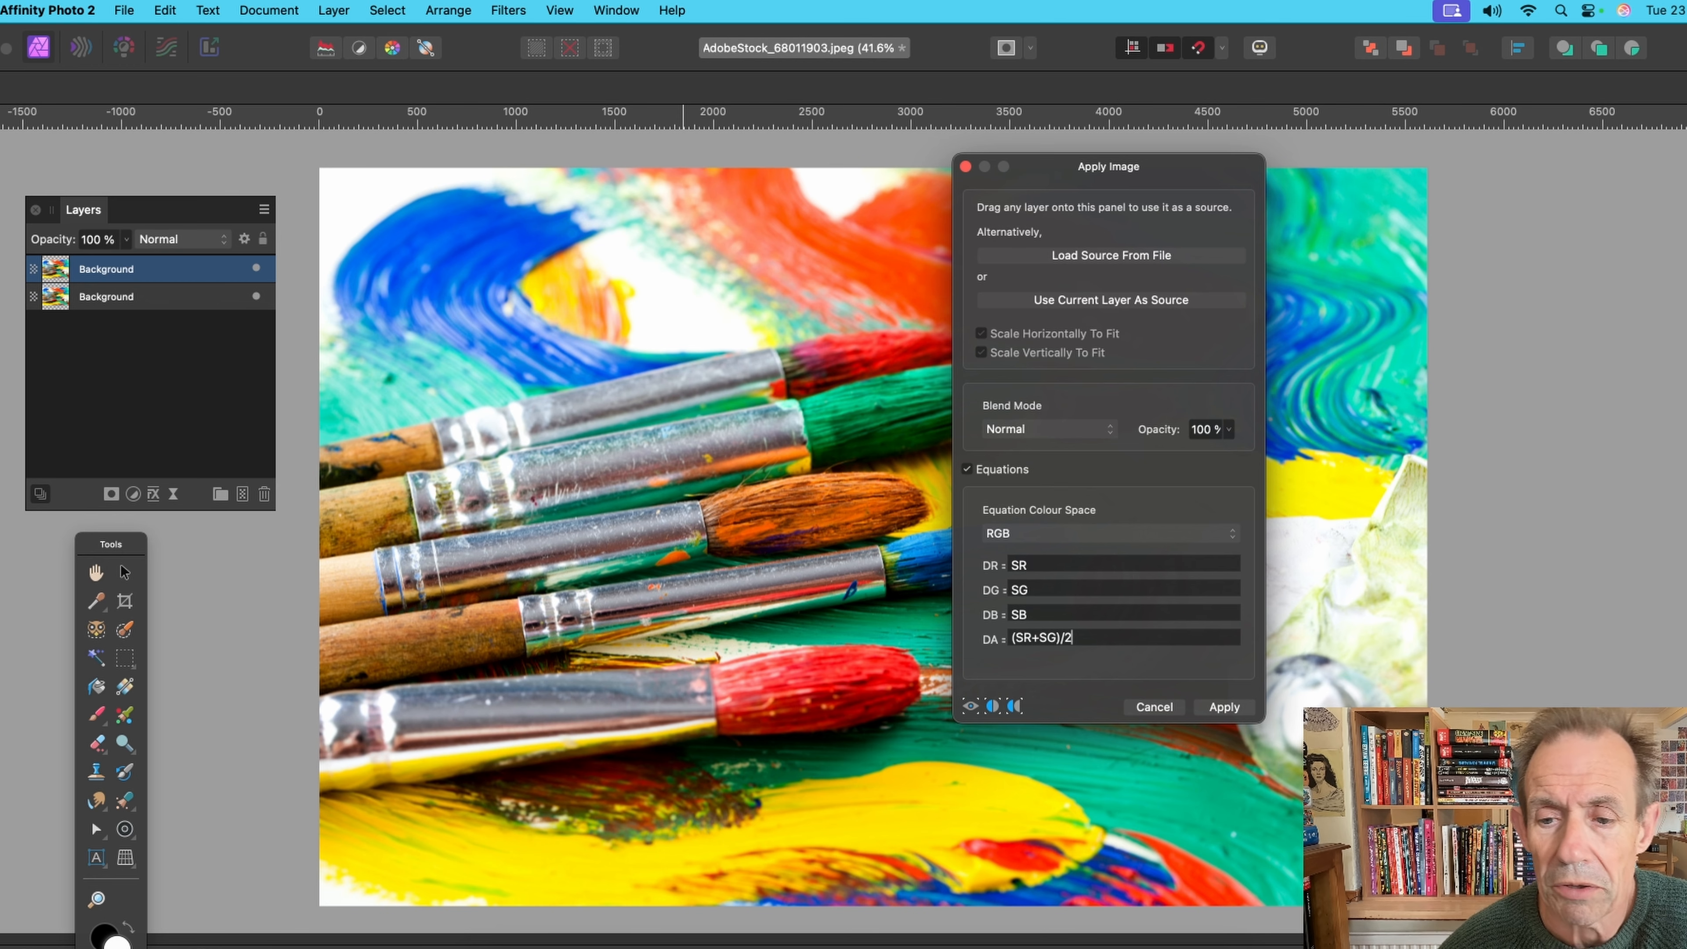
pyautogui.click(1212, 709)
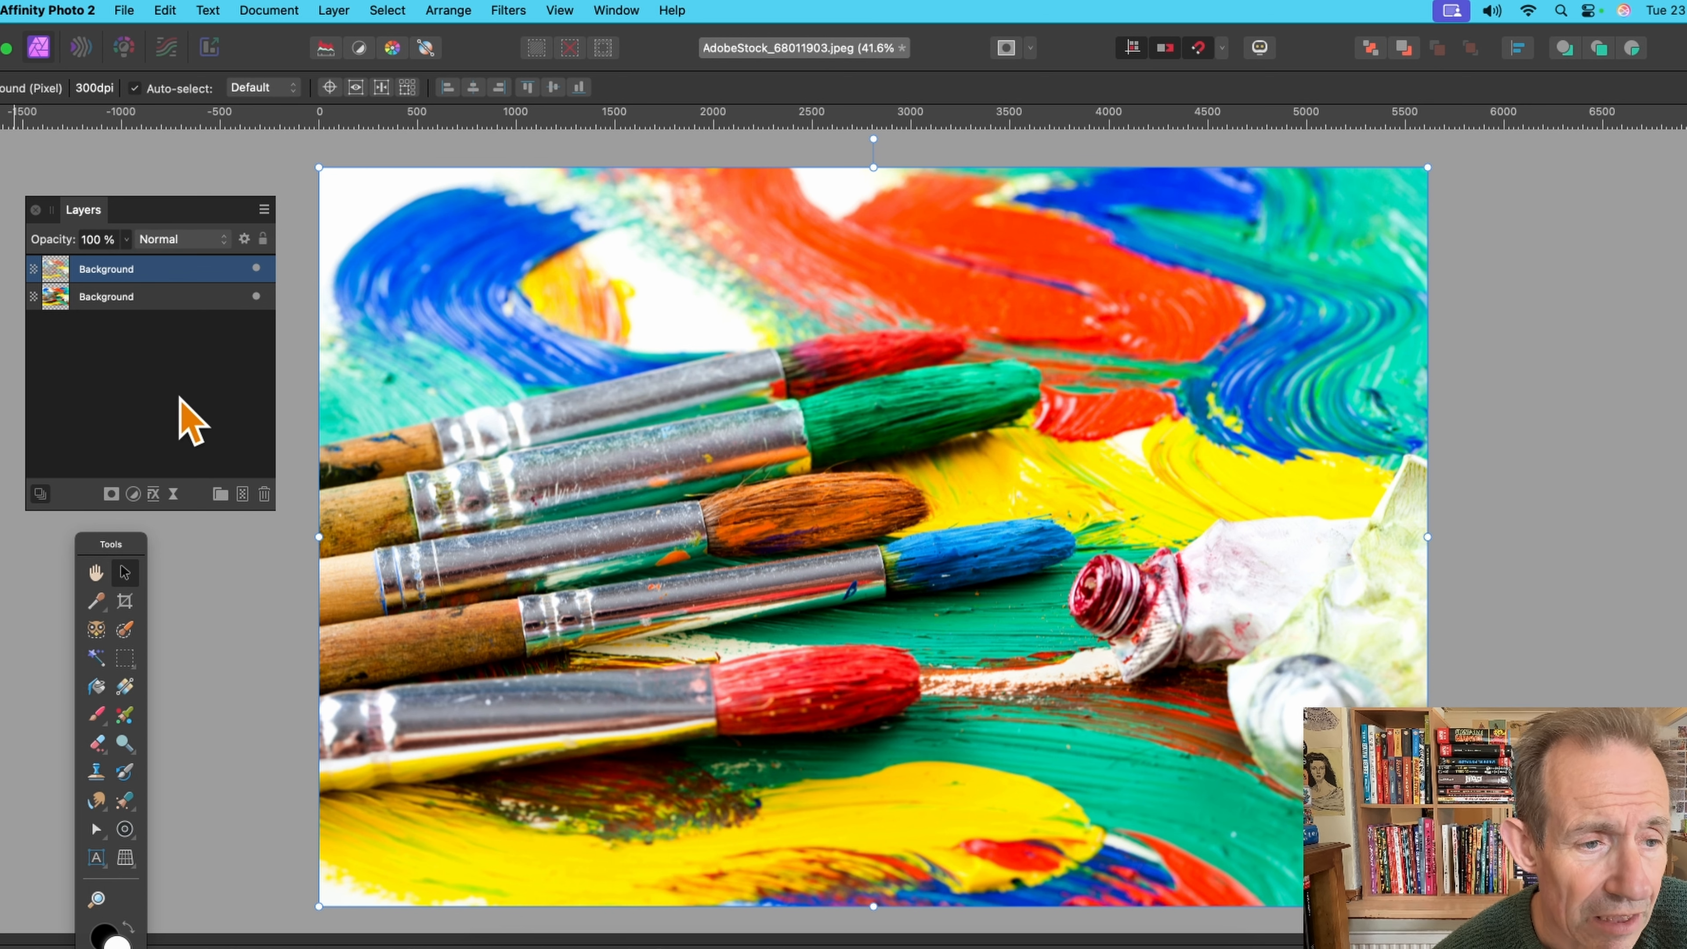
# - Add a Pillow Bevel / Emboss effect to the upper layer with a 100 px radius and 0.7 px soften
pyautogui.click(152, 495)
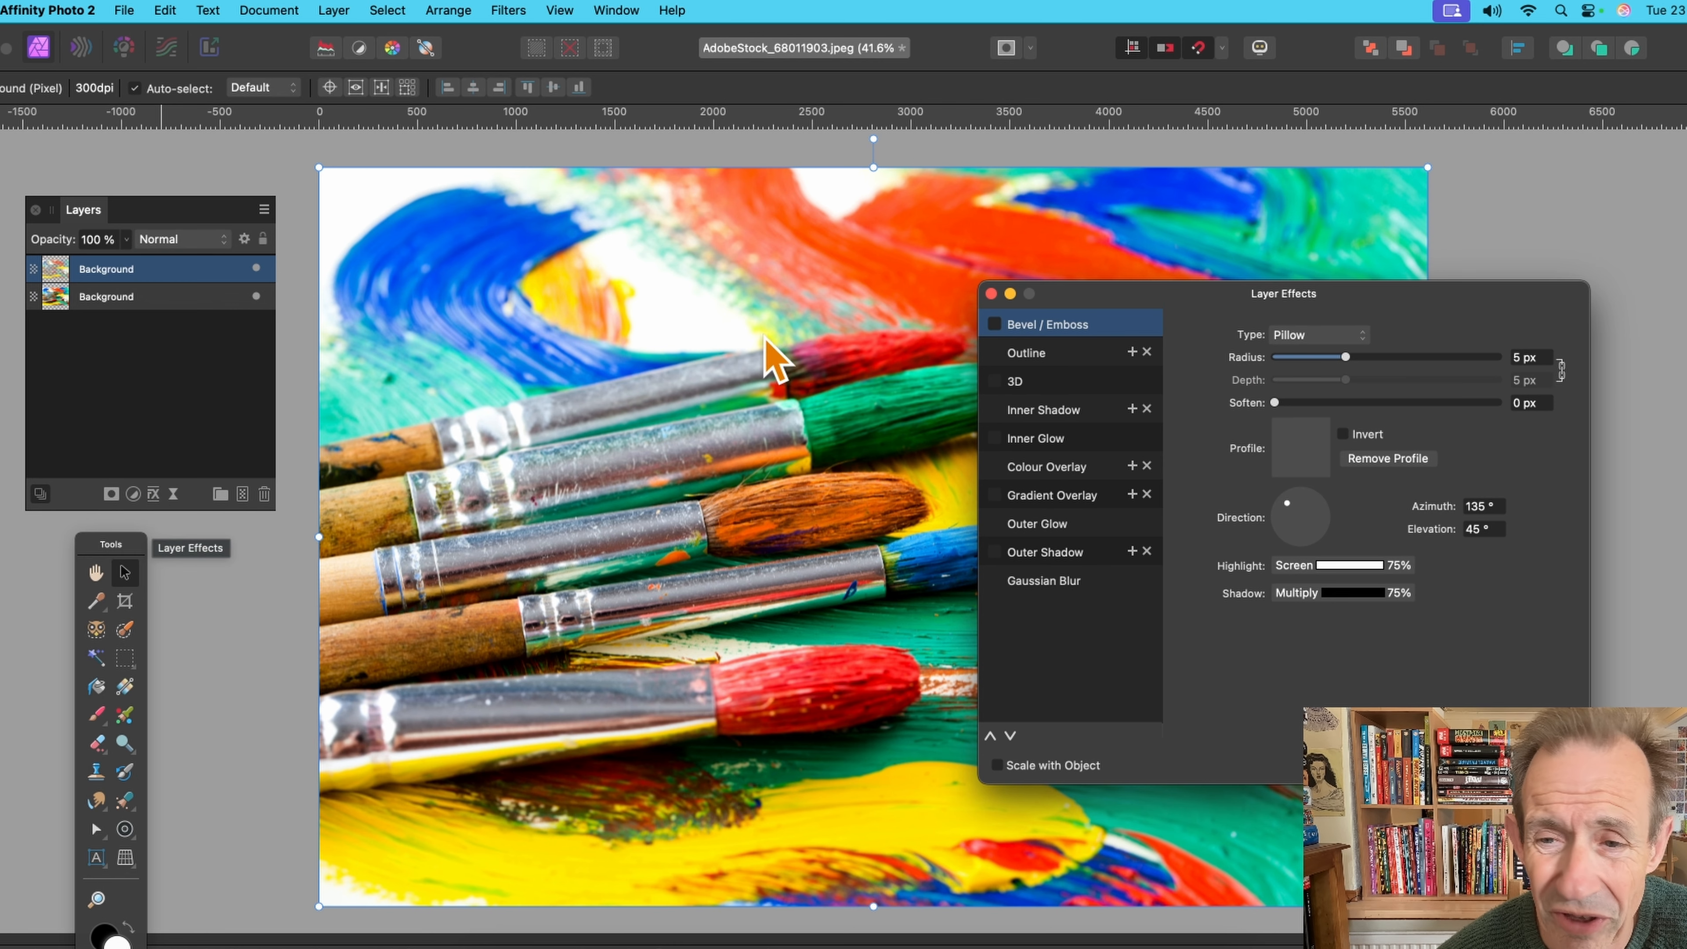
pyautogui.moveTo(1108, 295); pyautogui.dragTo(1101, 149)
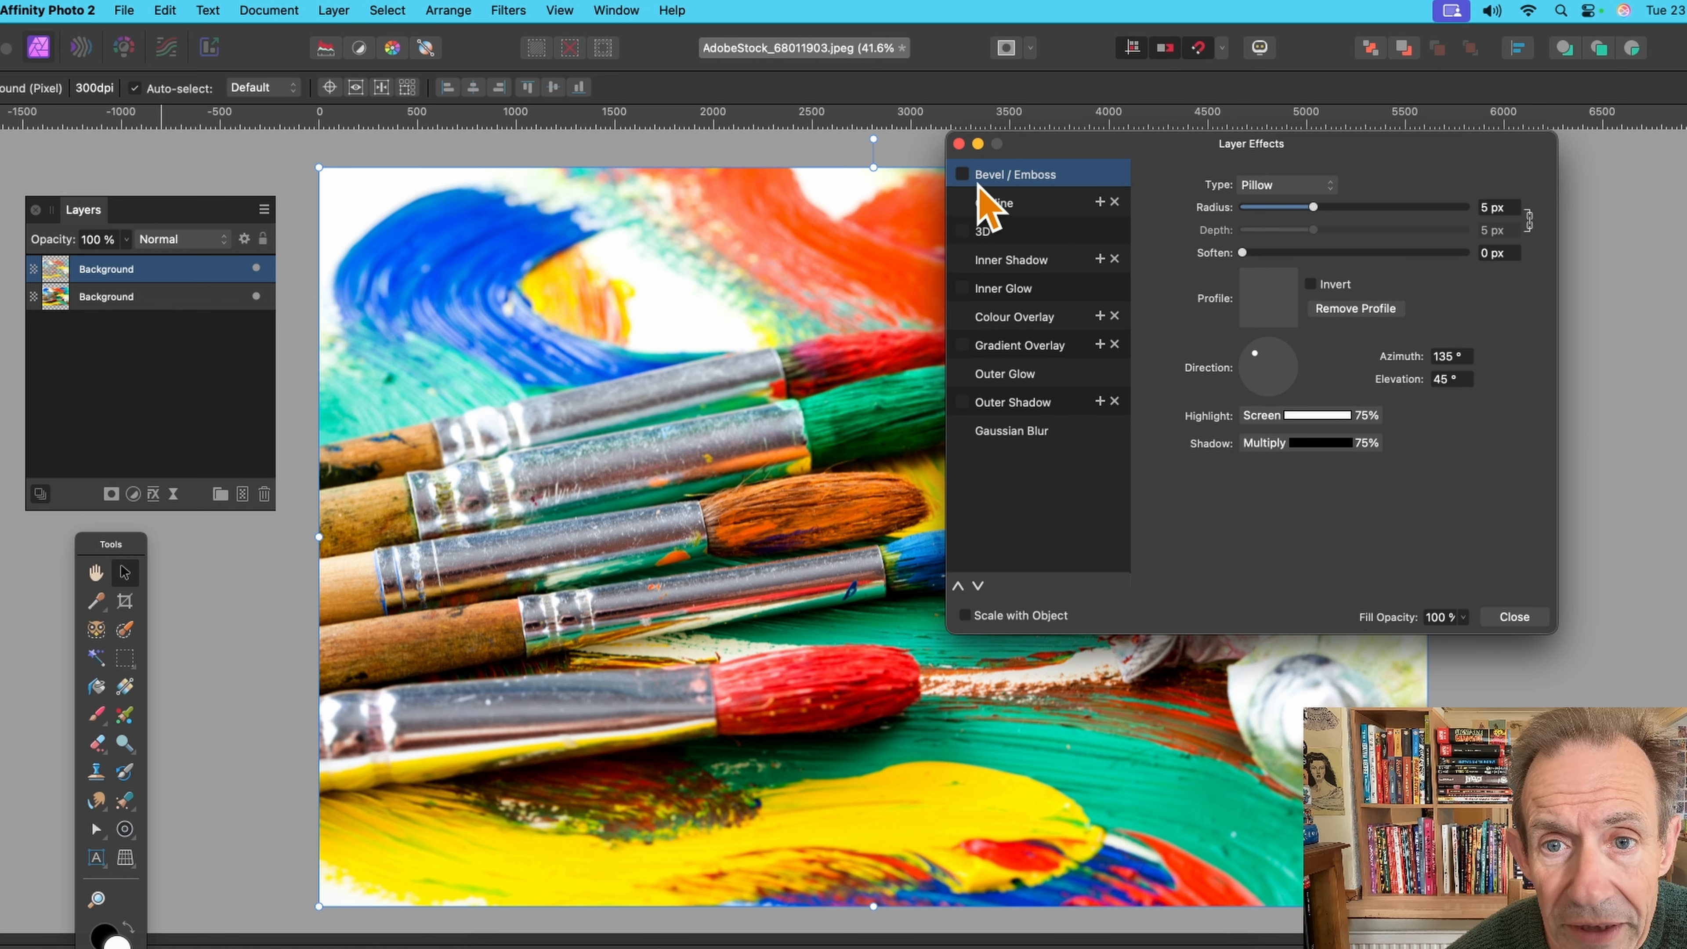
pyautogui.click(963, 174)
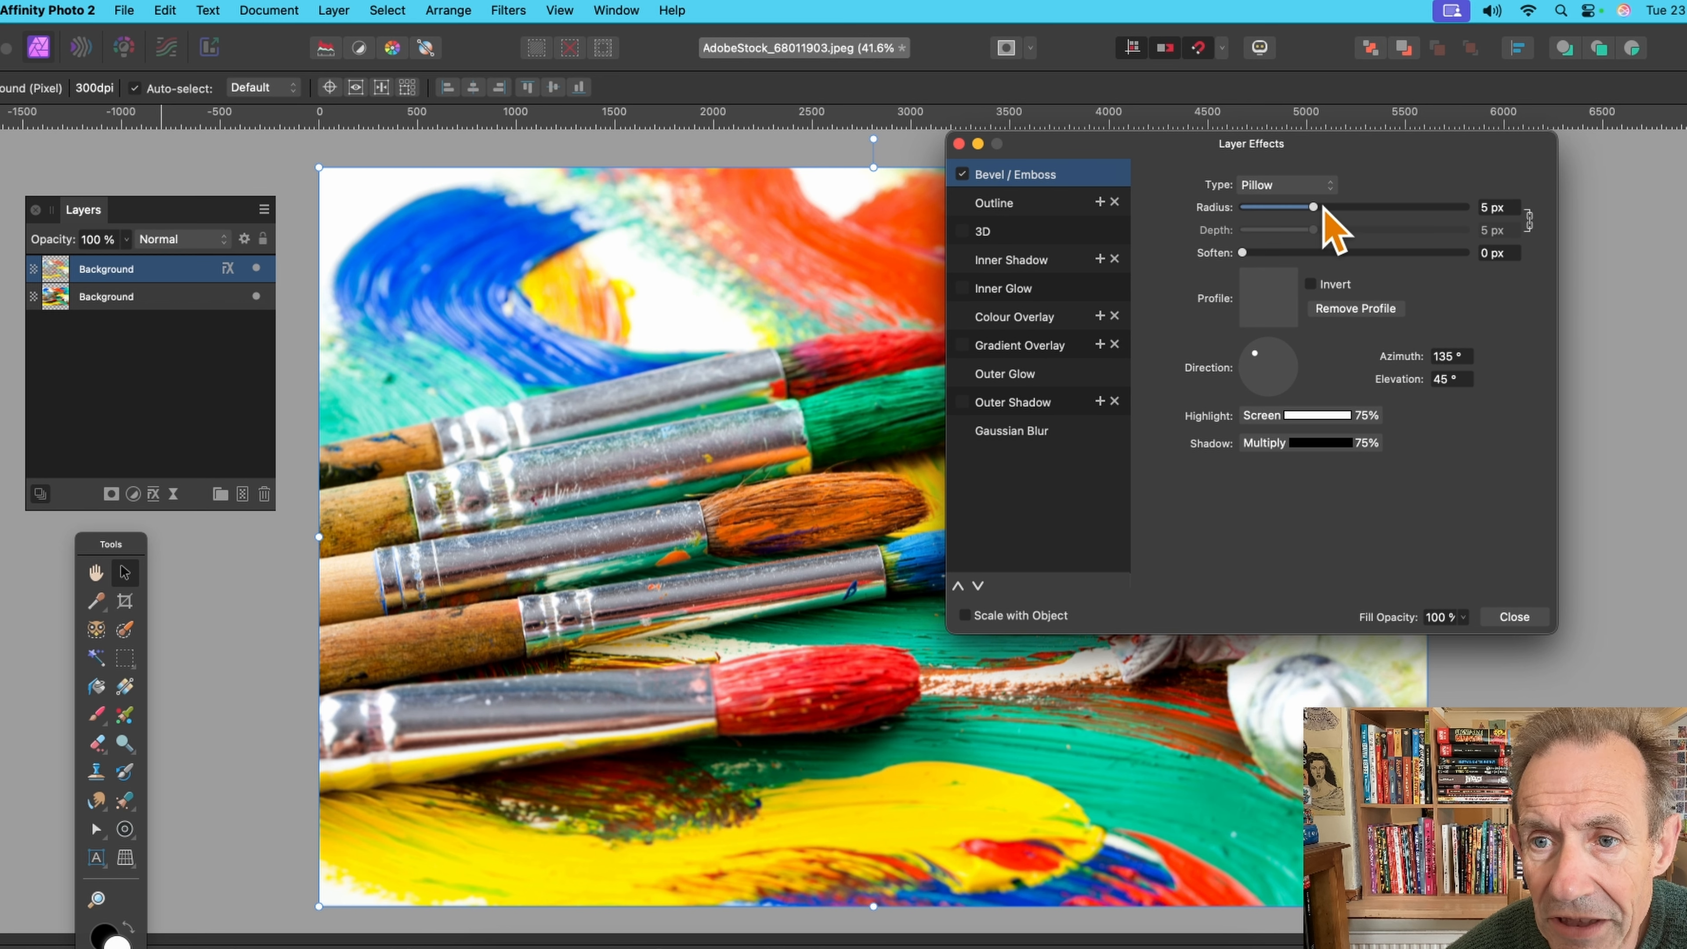
pyautogui.moveTo(1324, 212); pyautogui.dragTo(1480, 229)
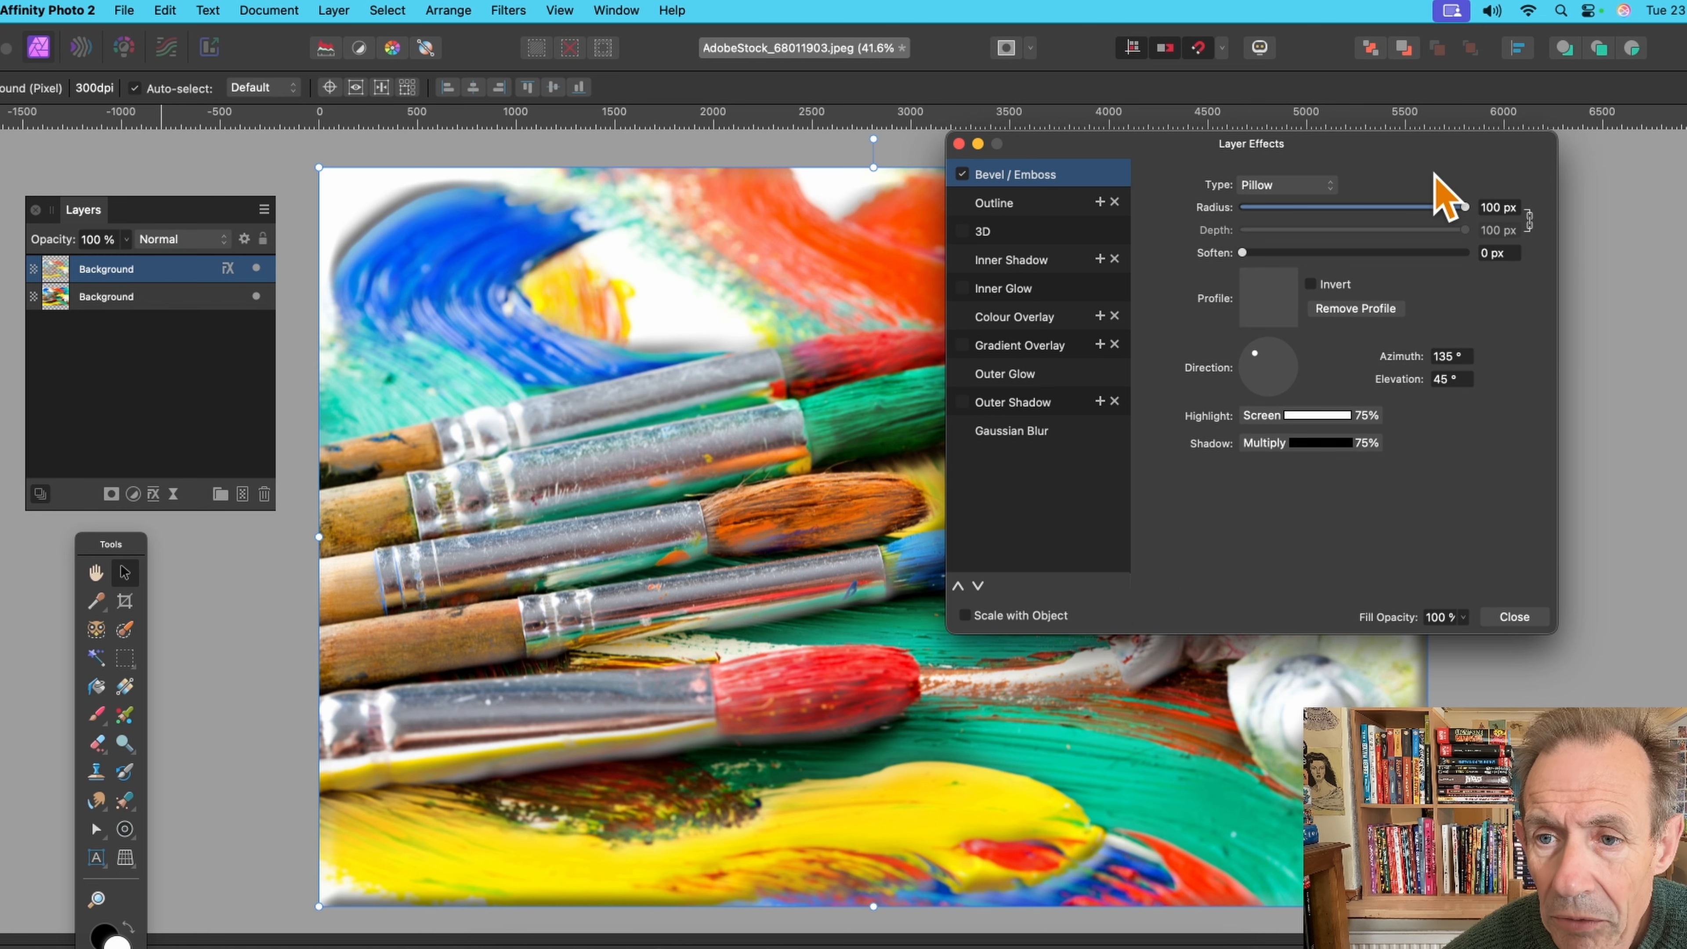
pyautogui.moveTo(1242, 253); pyautogui.dragTo(1262, 253)
# - Give the bevel the convex rounded standard profile, pull its middle node slightly downward, and close the layer effects
pyautogui.click(1261, 300)
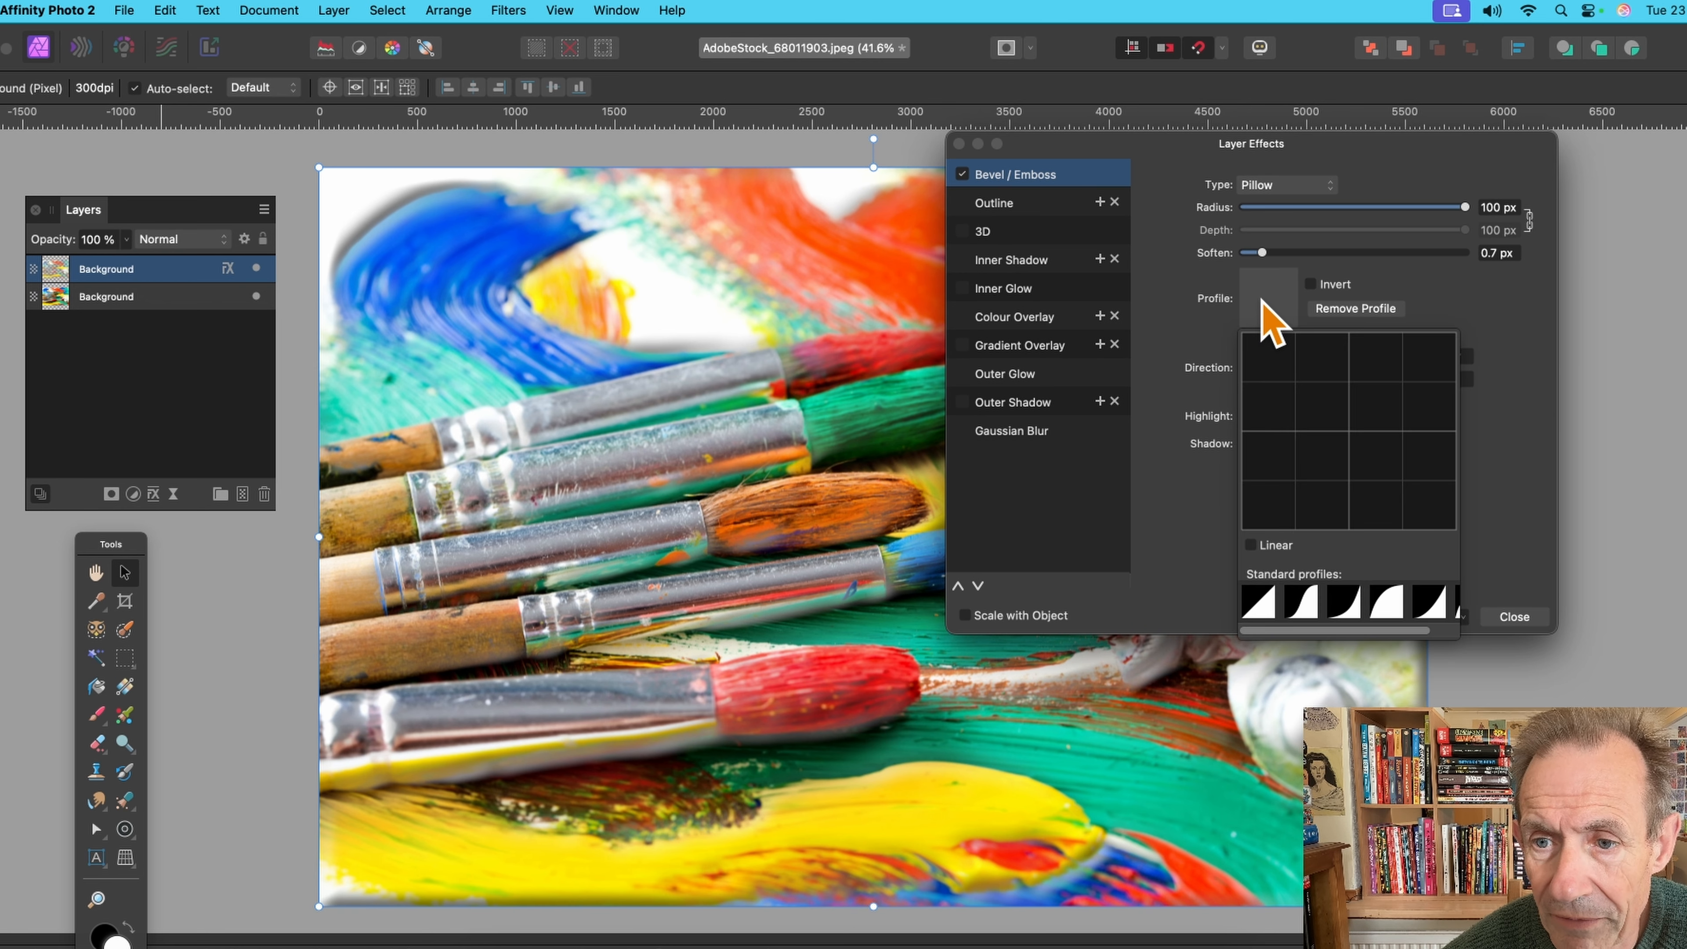
pyautogui.click(1301, 602)
pyautogui.click(1341, 602)
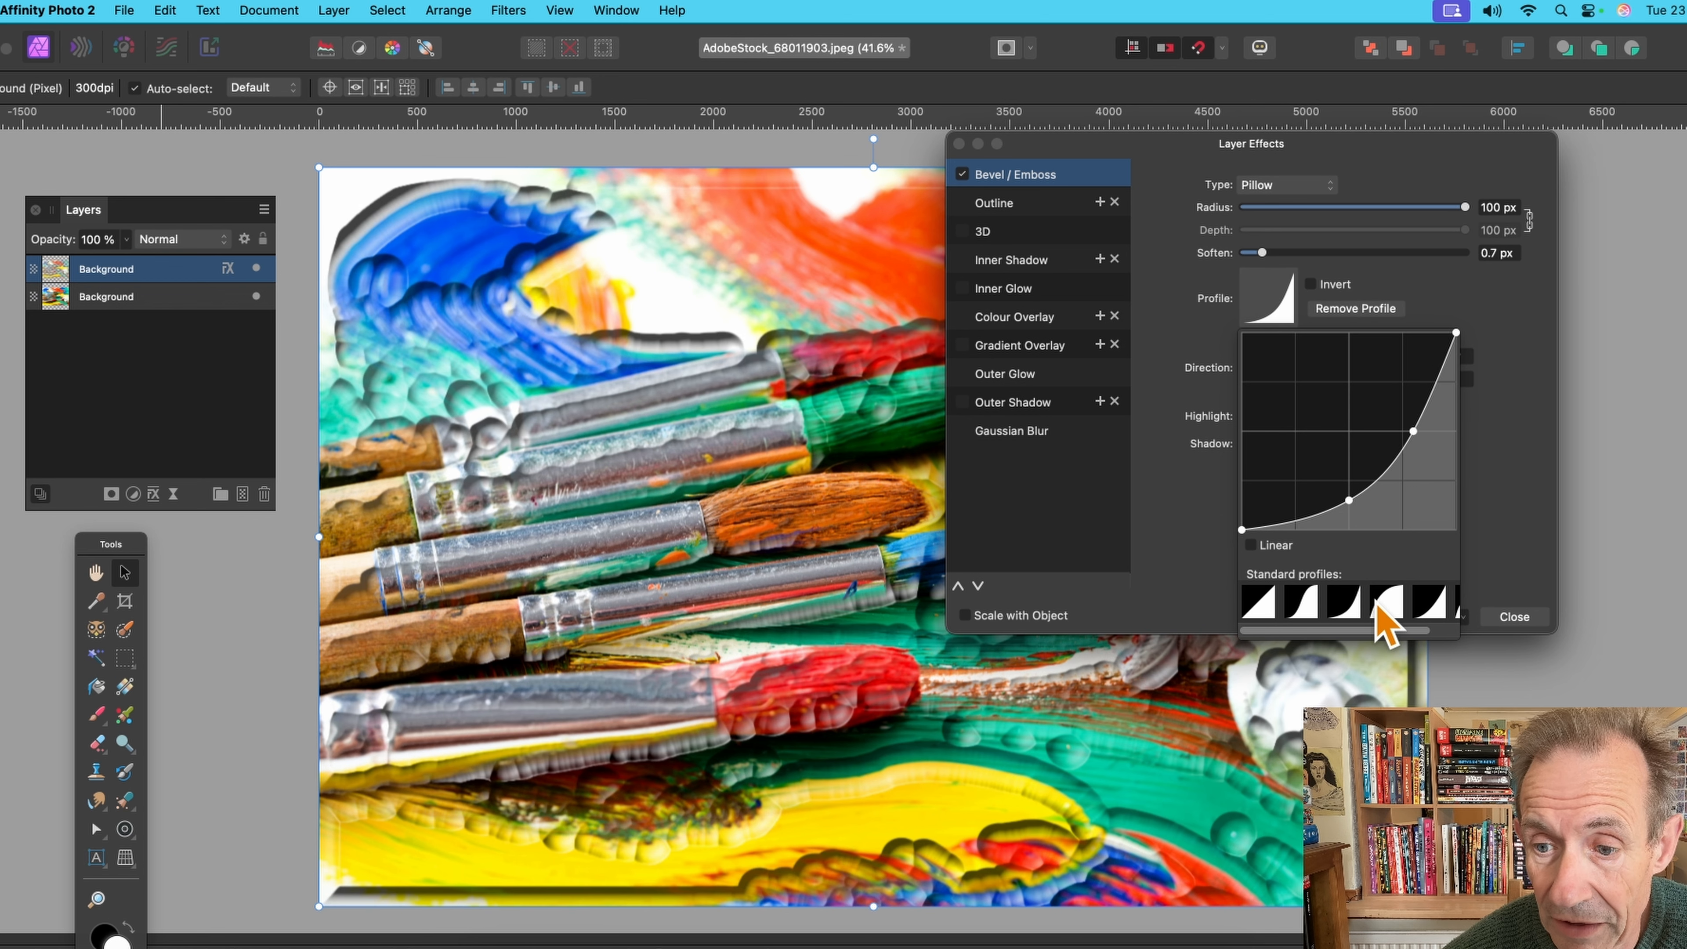
pyautogui.click(1384, 610)
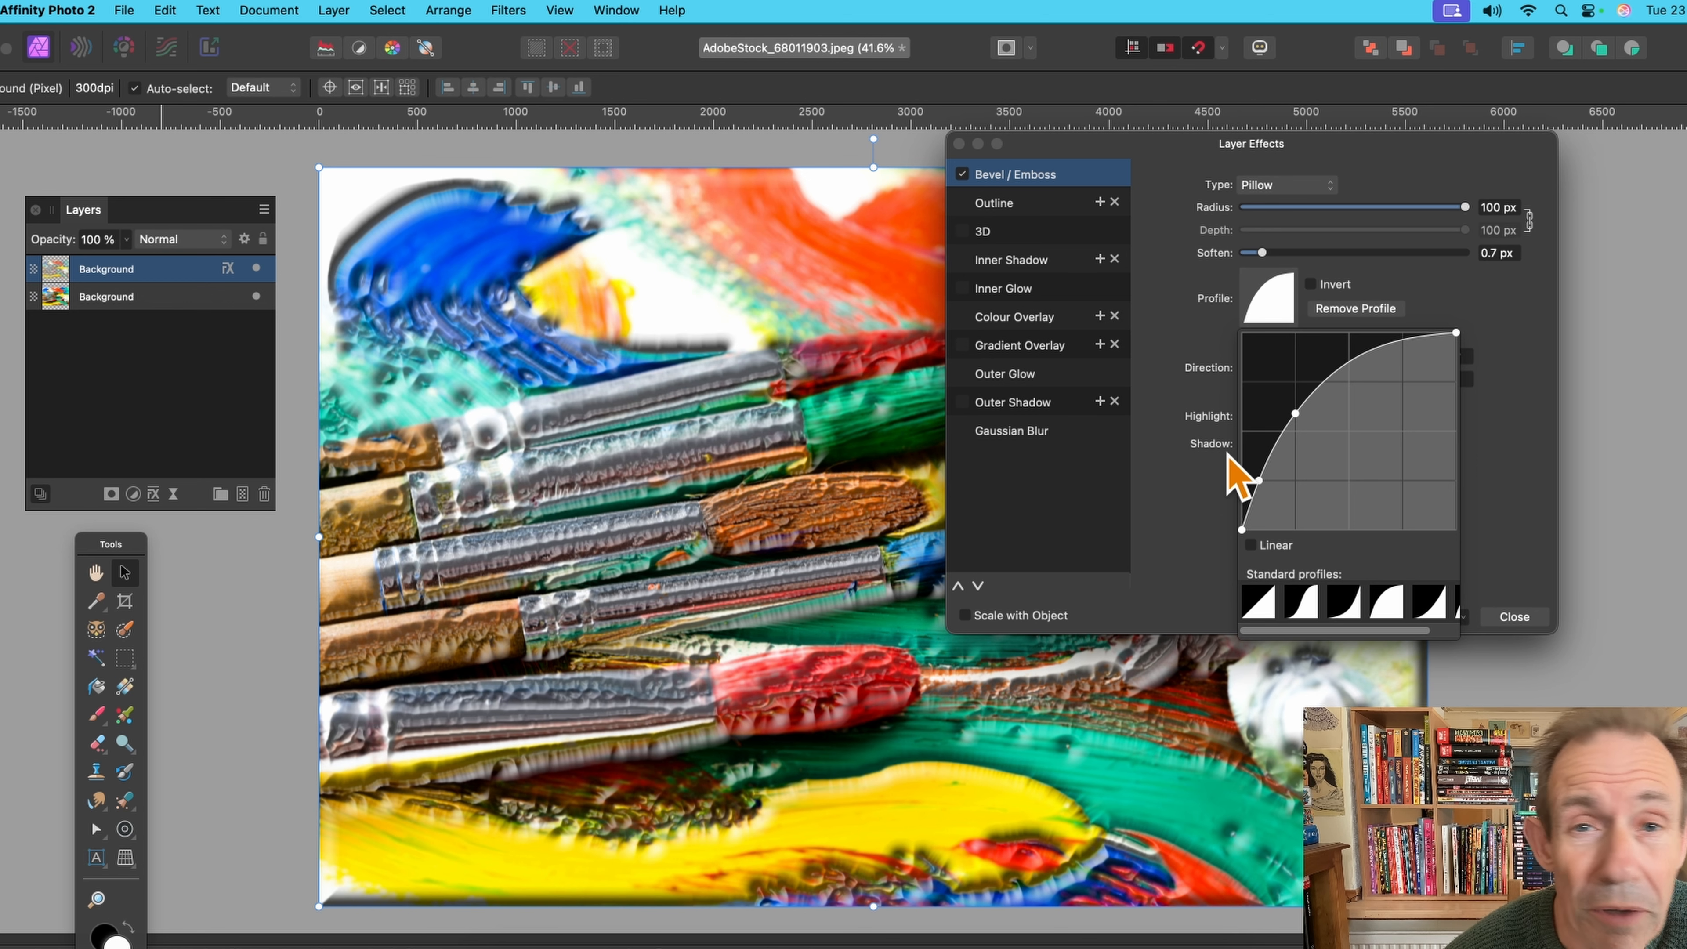
pyautogui.moveTo(1288, 418)
pyautogui.mouseDown()
pyautogui.moveTo(1318, 471)
pyautogui.moveTo(1295, 429)
pyautogui.moveTo(1301, 445)
pyautogui.mouseUp()
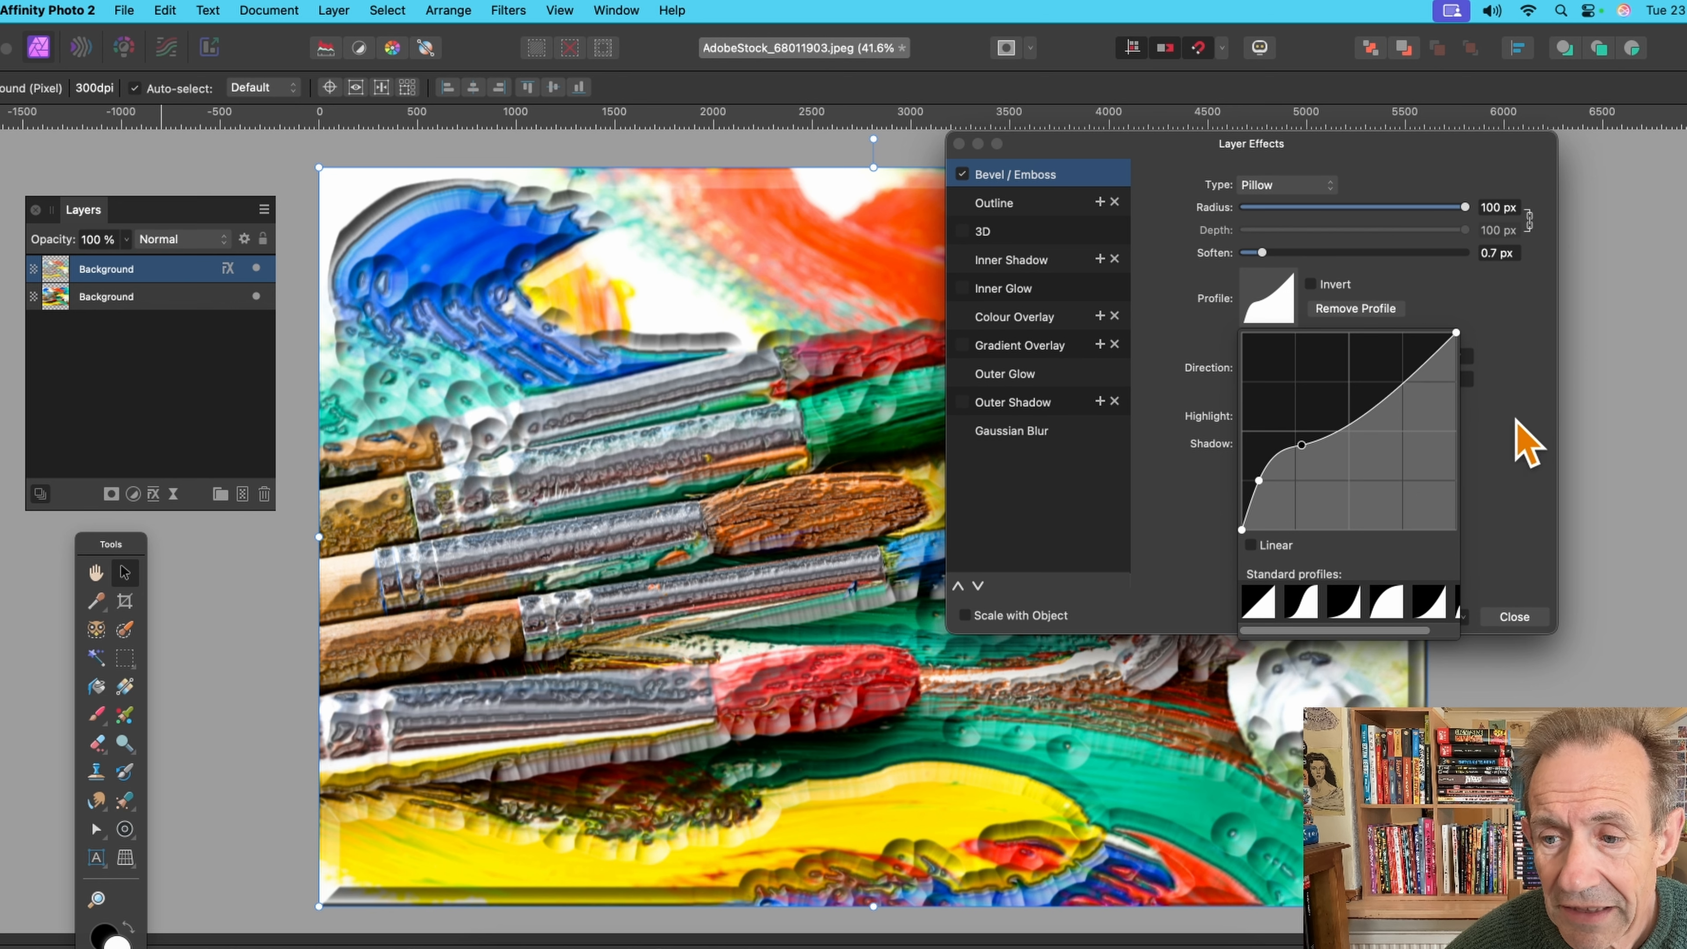
pyautogui.click(1525, 620)
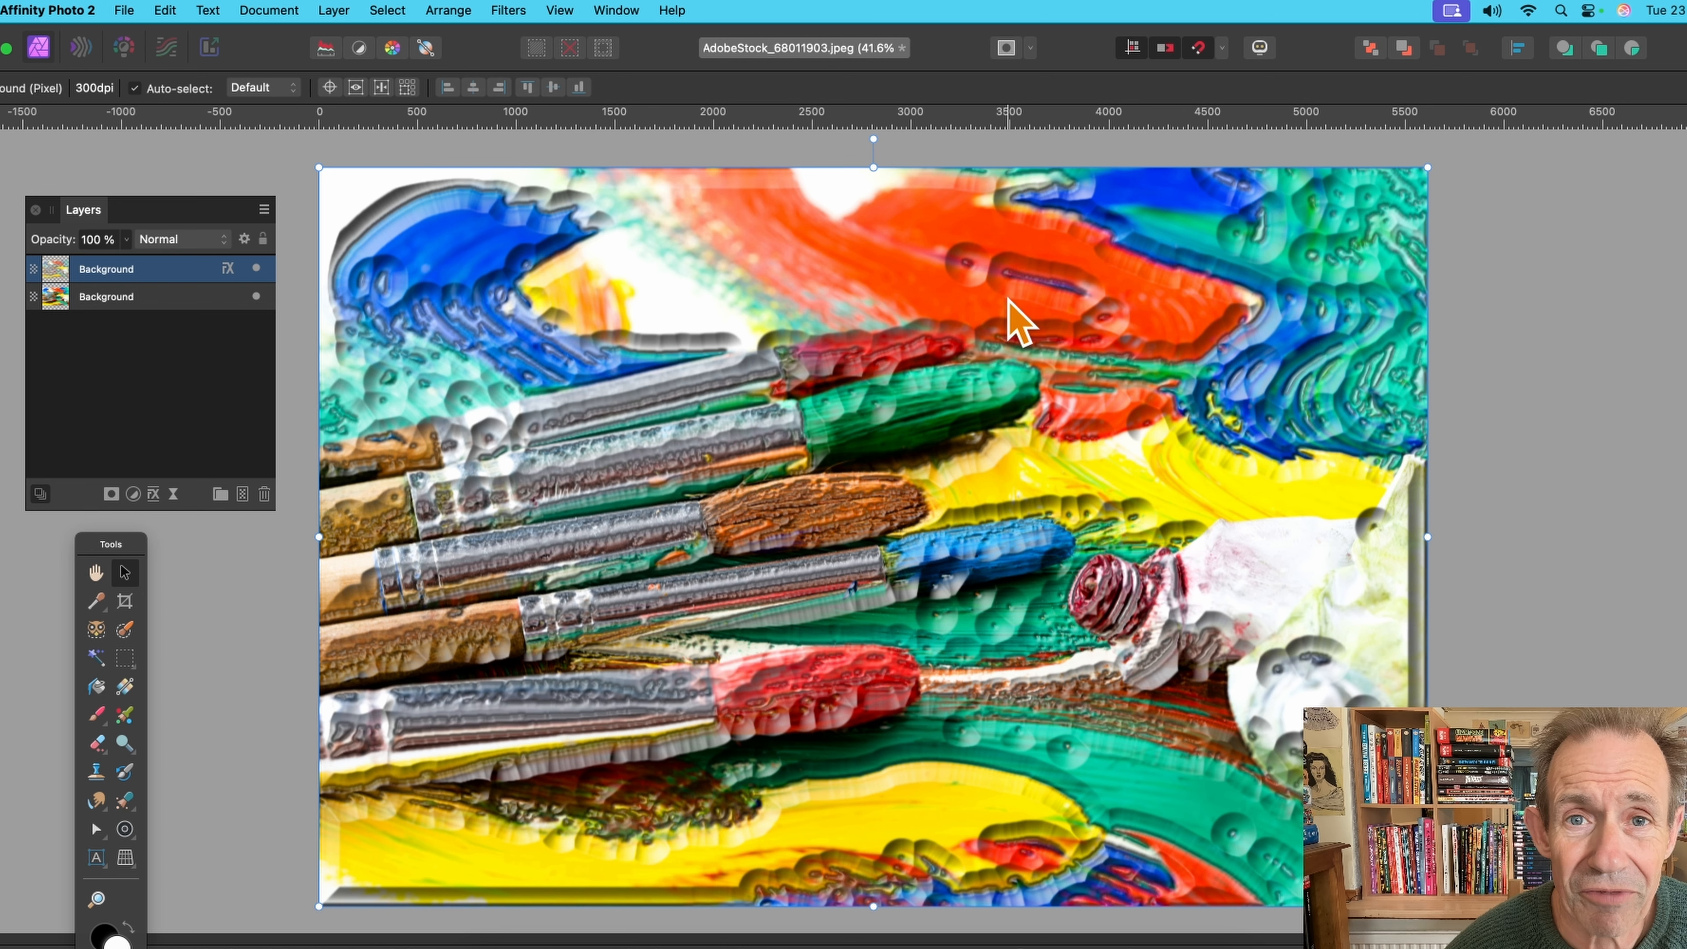
# - Try merging the embossed layer down into the Background layer and undo the merge
pyautogui.click(332, 10)
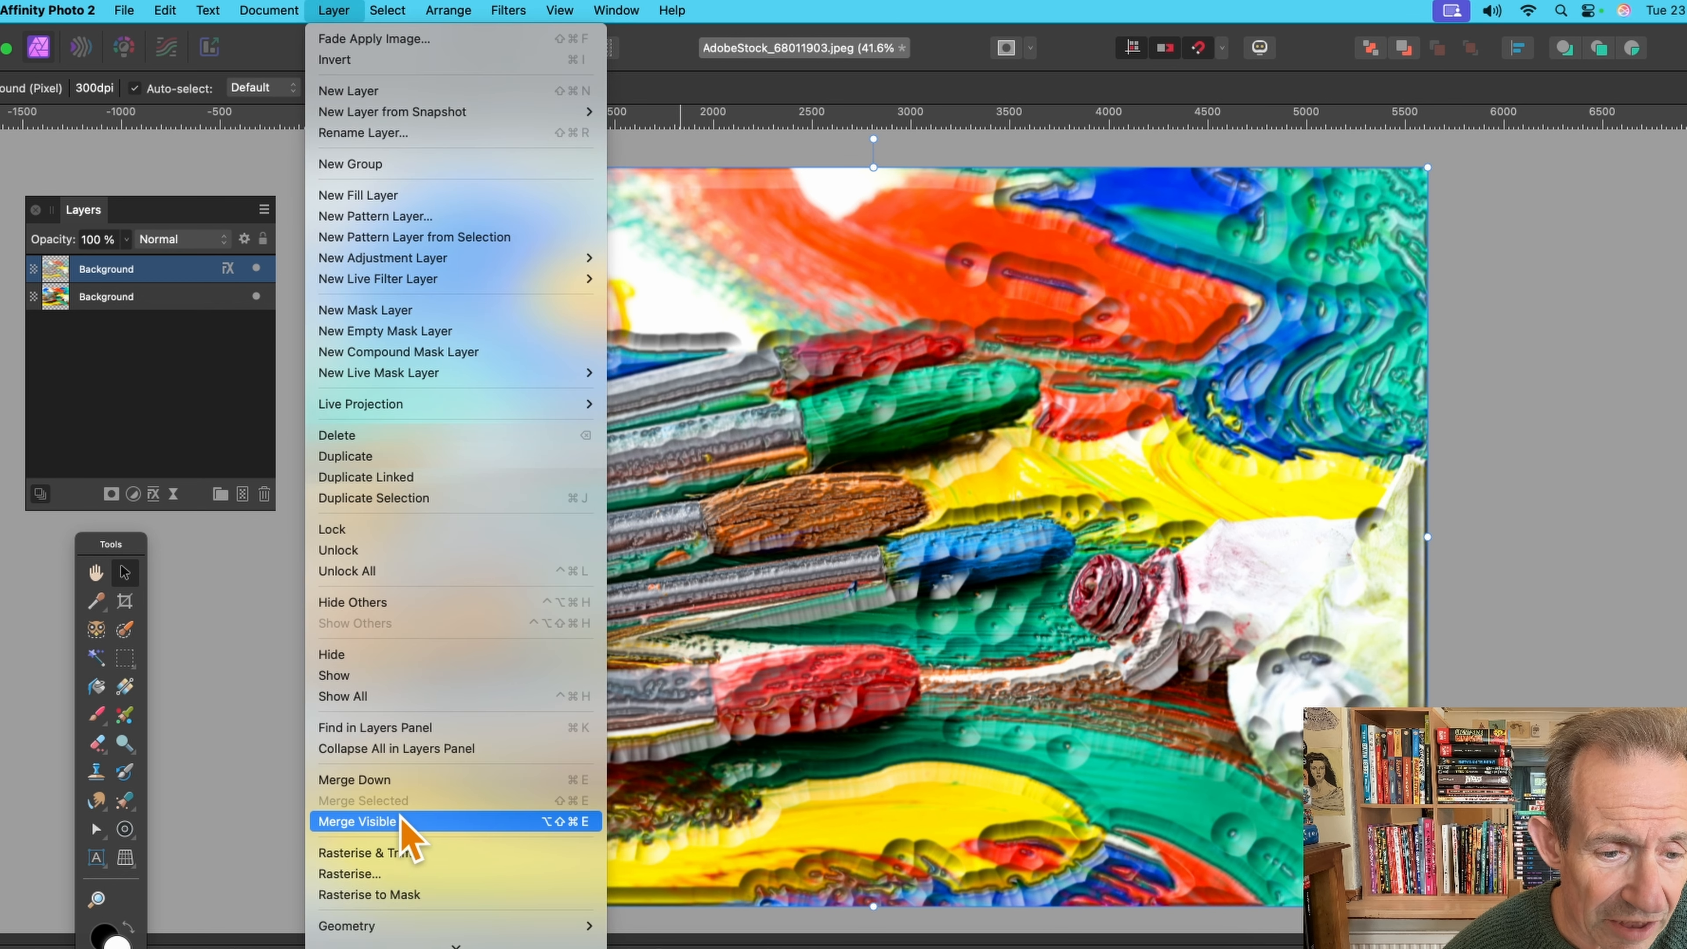
pyautogui.click(403, 784)
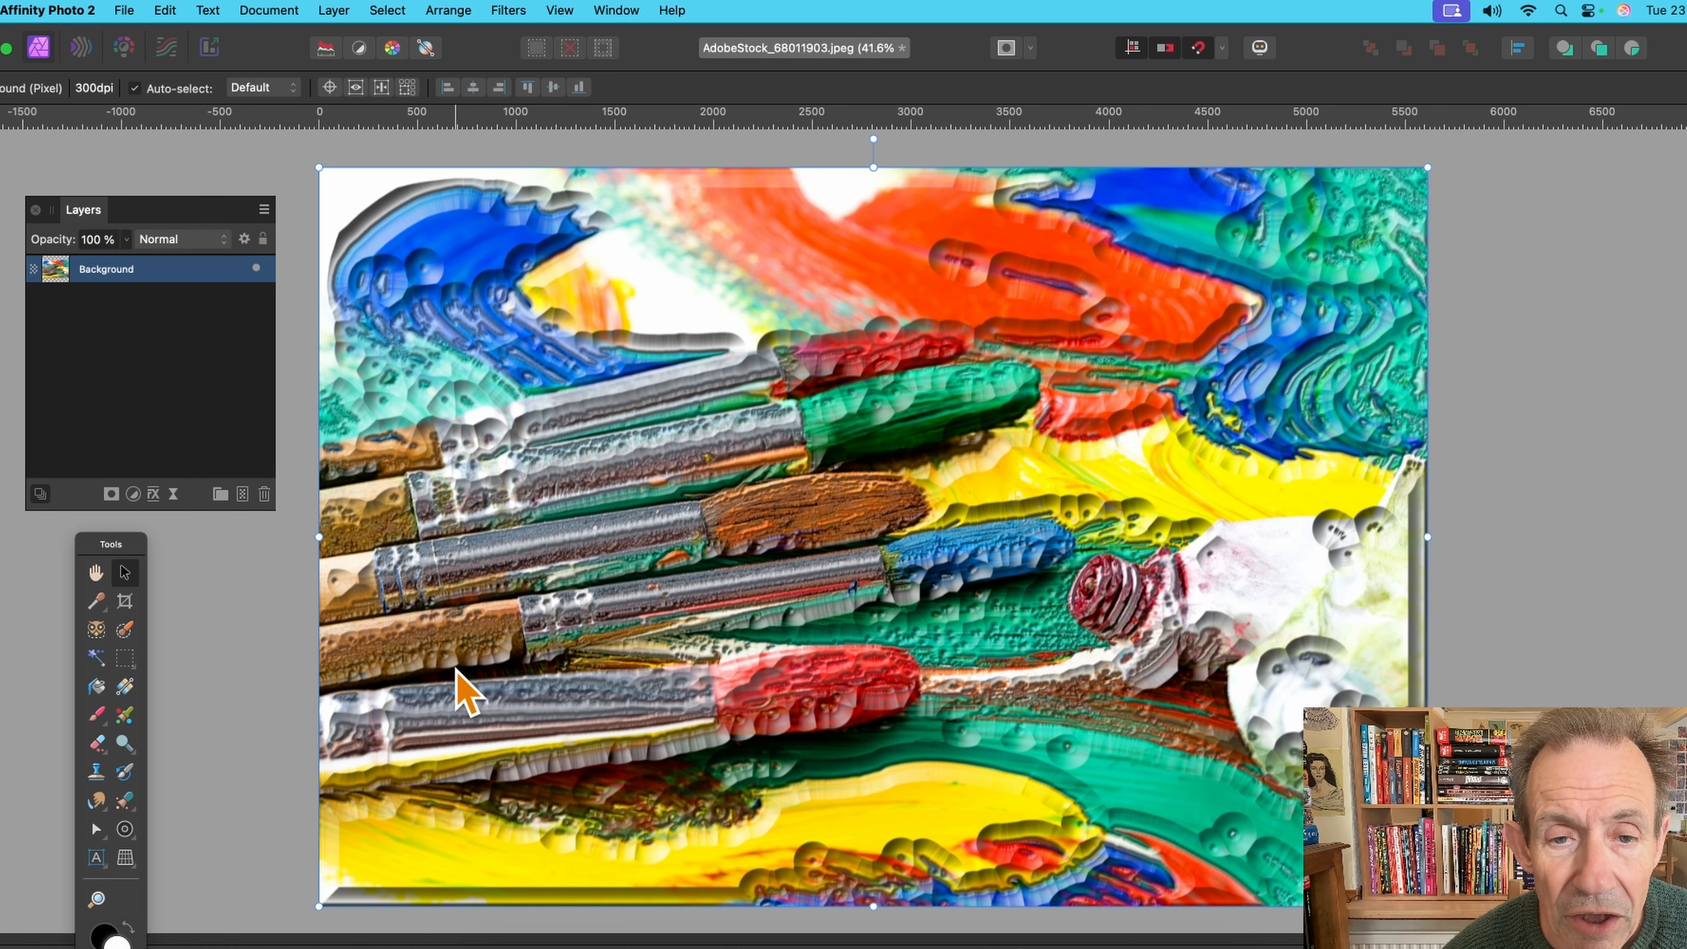
pyautogui.press('super+z')
pyautogui.press('super+z')
pyautogui.press('super+z')
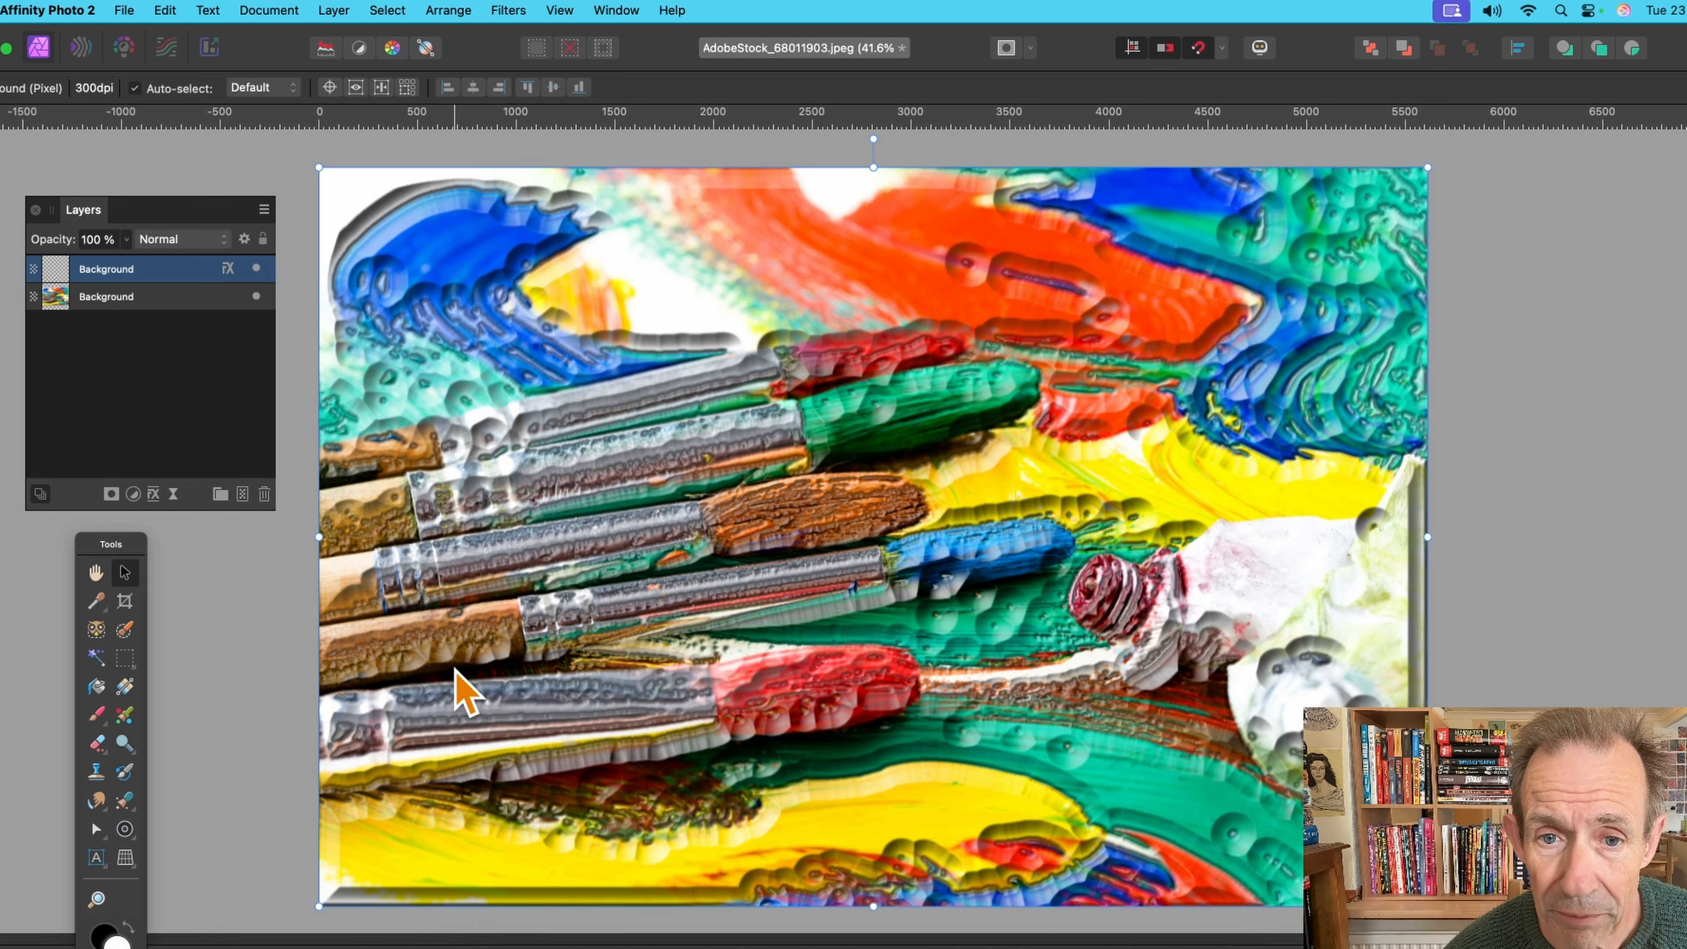
# - Undo the previous embossing edits back to the original single photo layer and duplicate the Background layer
pyautogui.press('super+z')
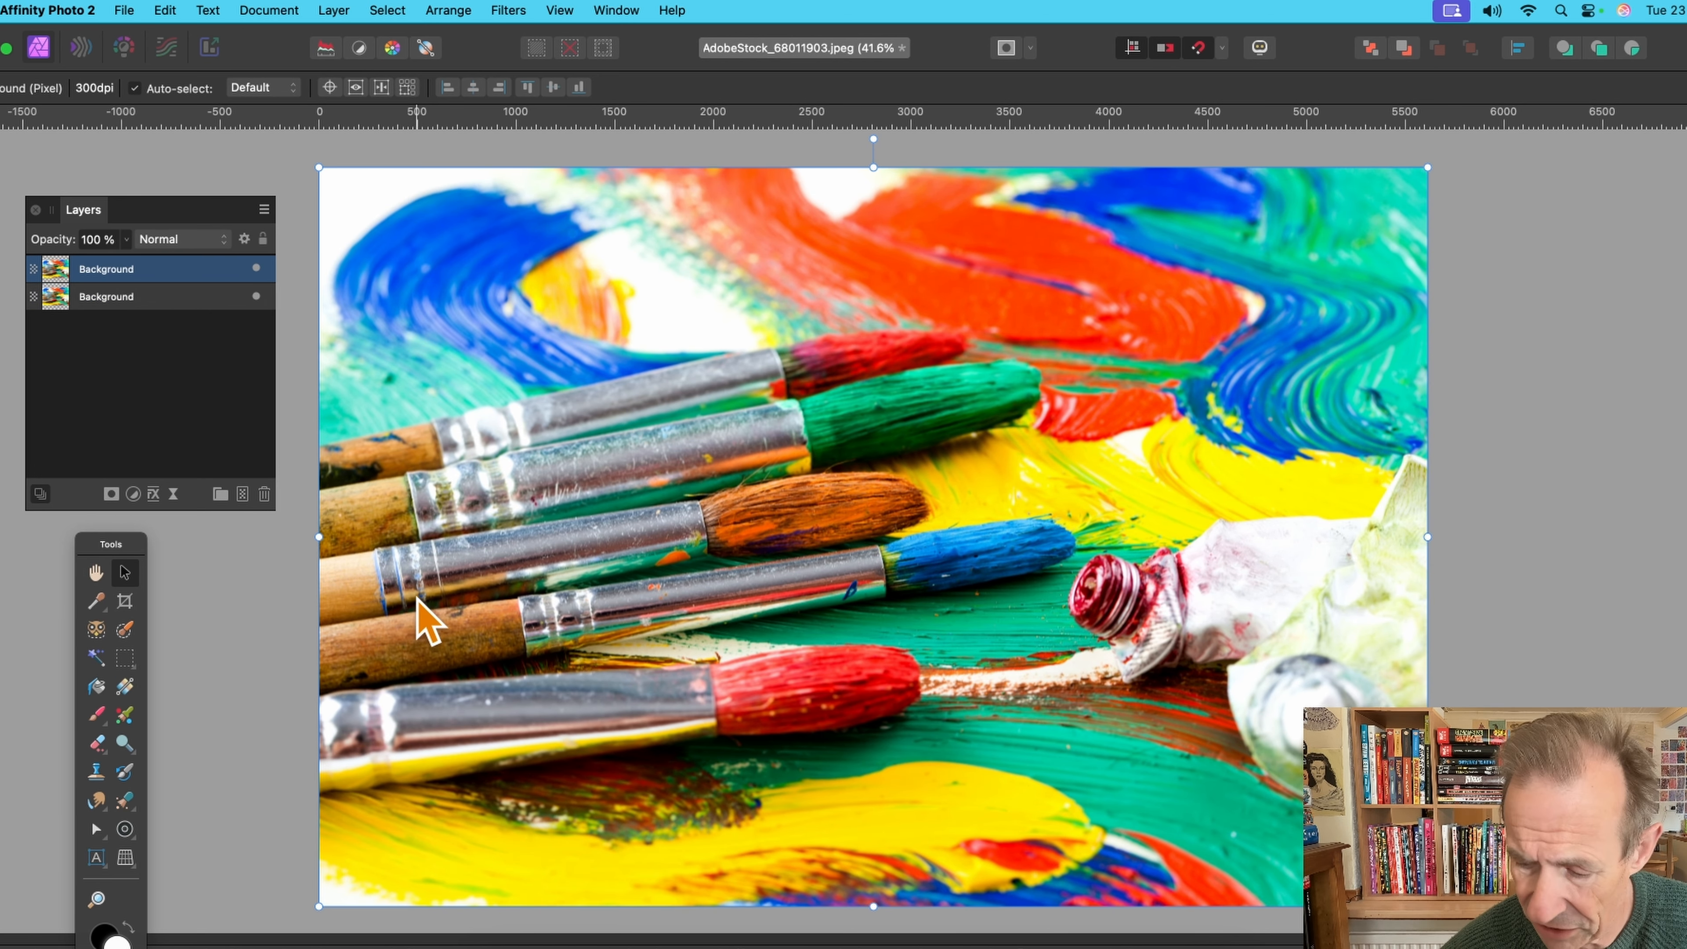
pyautogui.press('super+z')
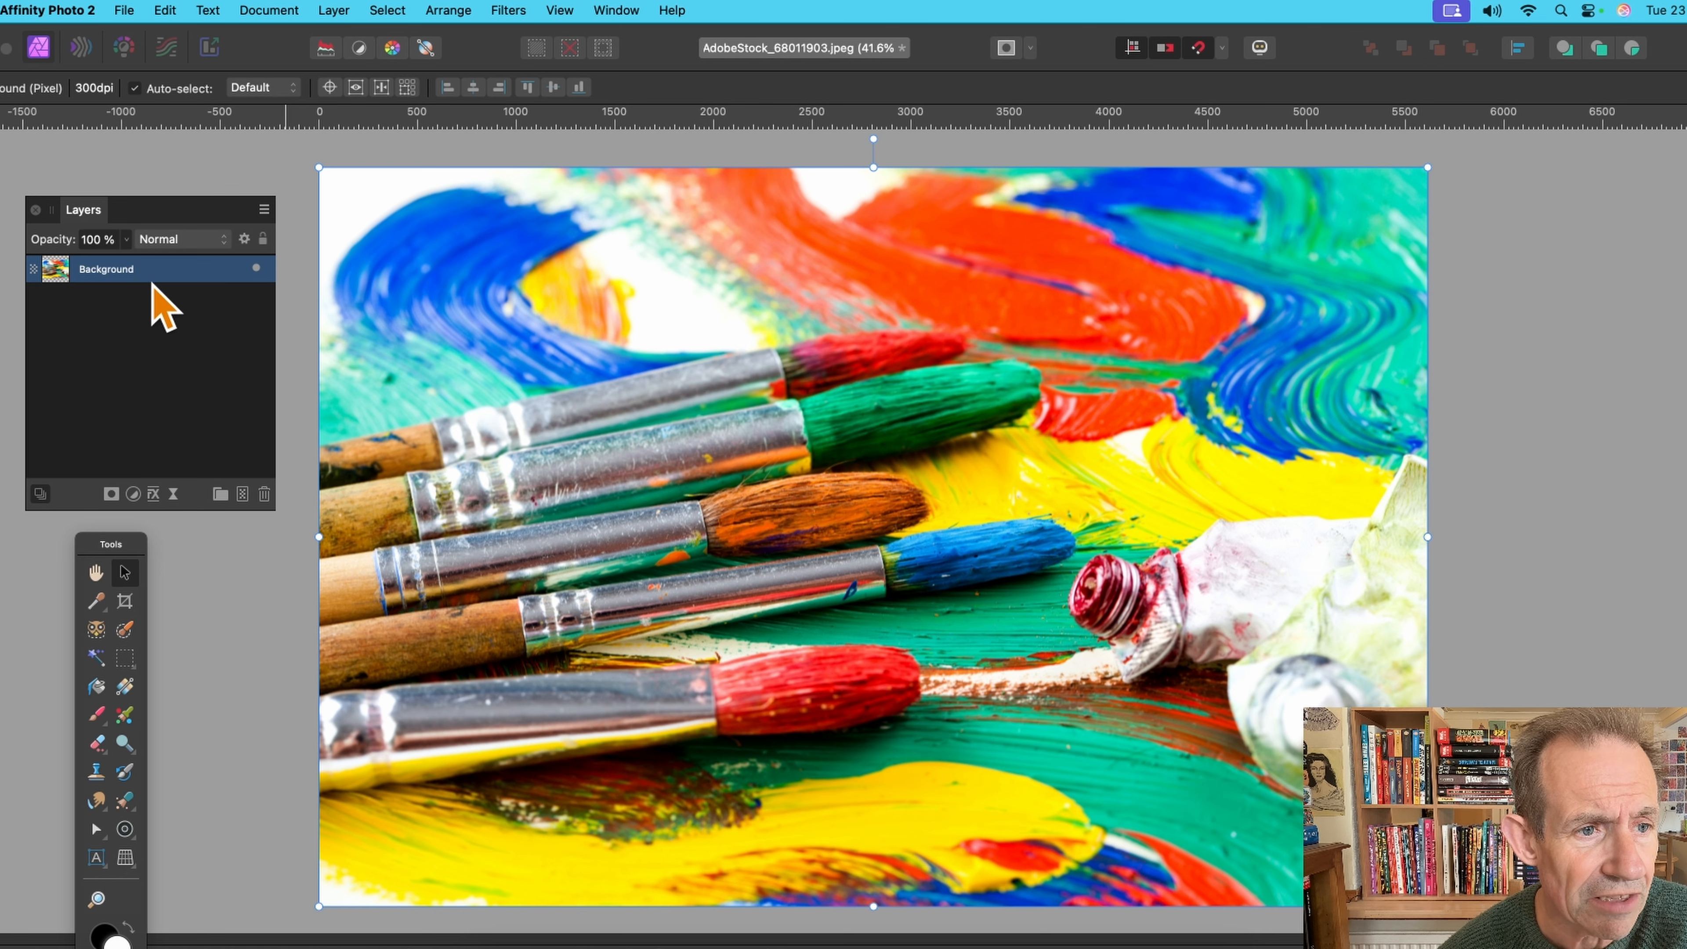
pyautogui.rightClick(152, 280)
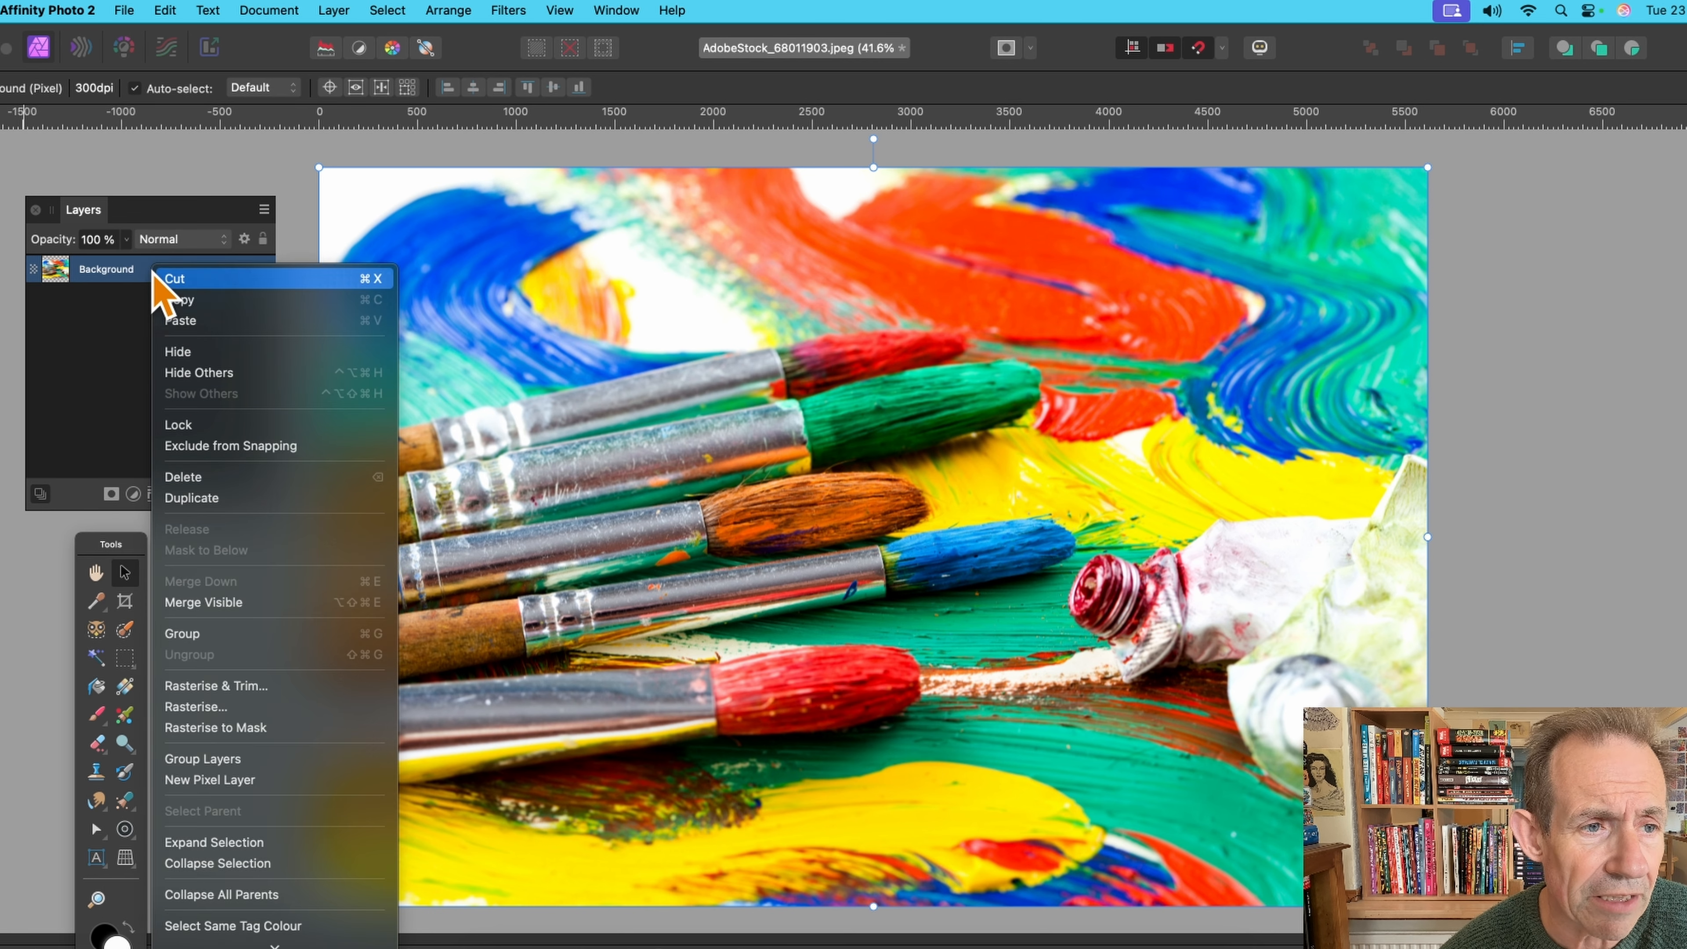
pyautogui.click(199, 500)
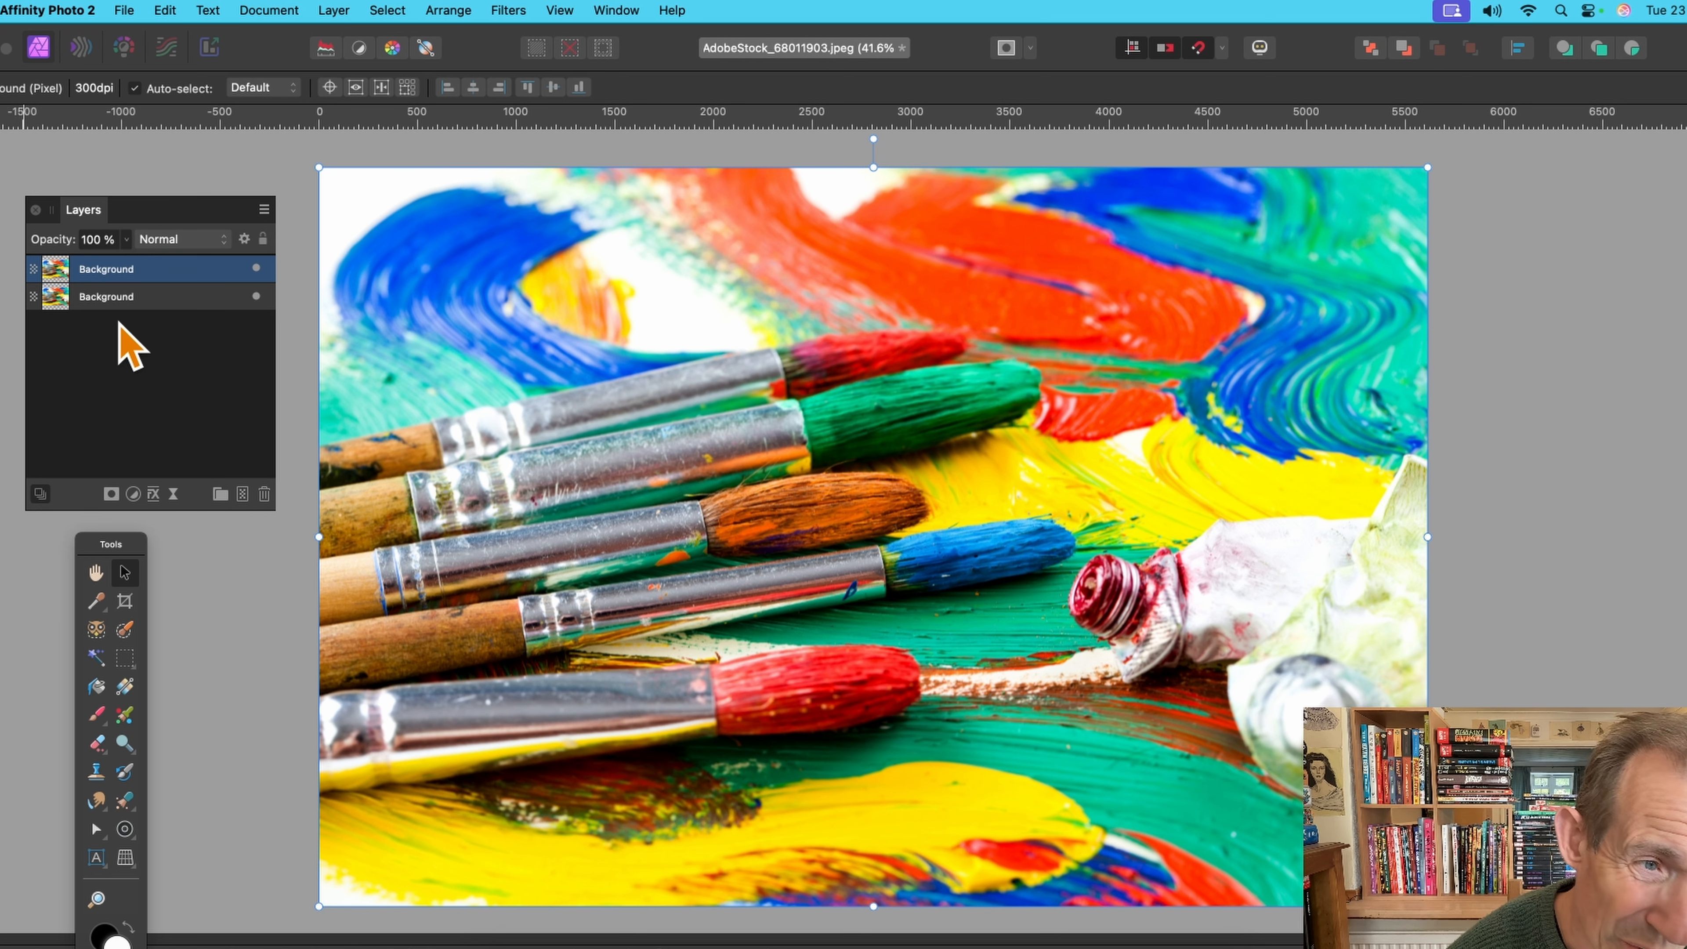
# - Apply a Gaussian Blur with a 9.6 px radius to the lower Background layer
pyautogui.click(134, 297)
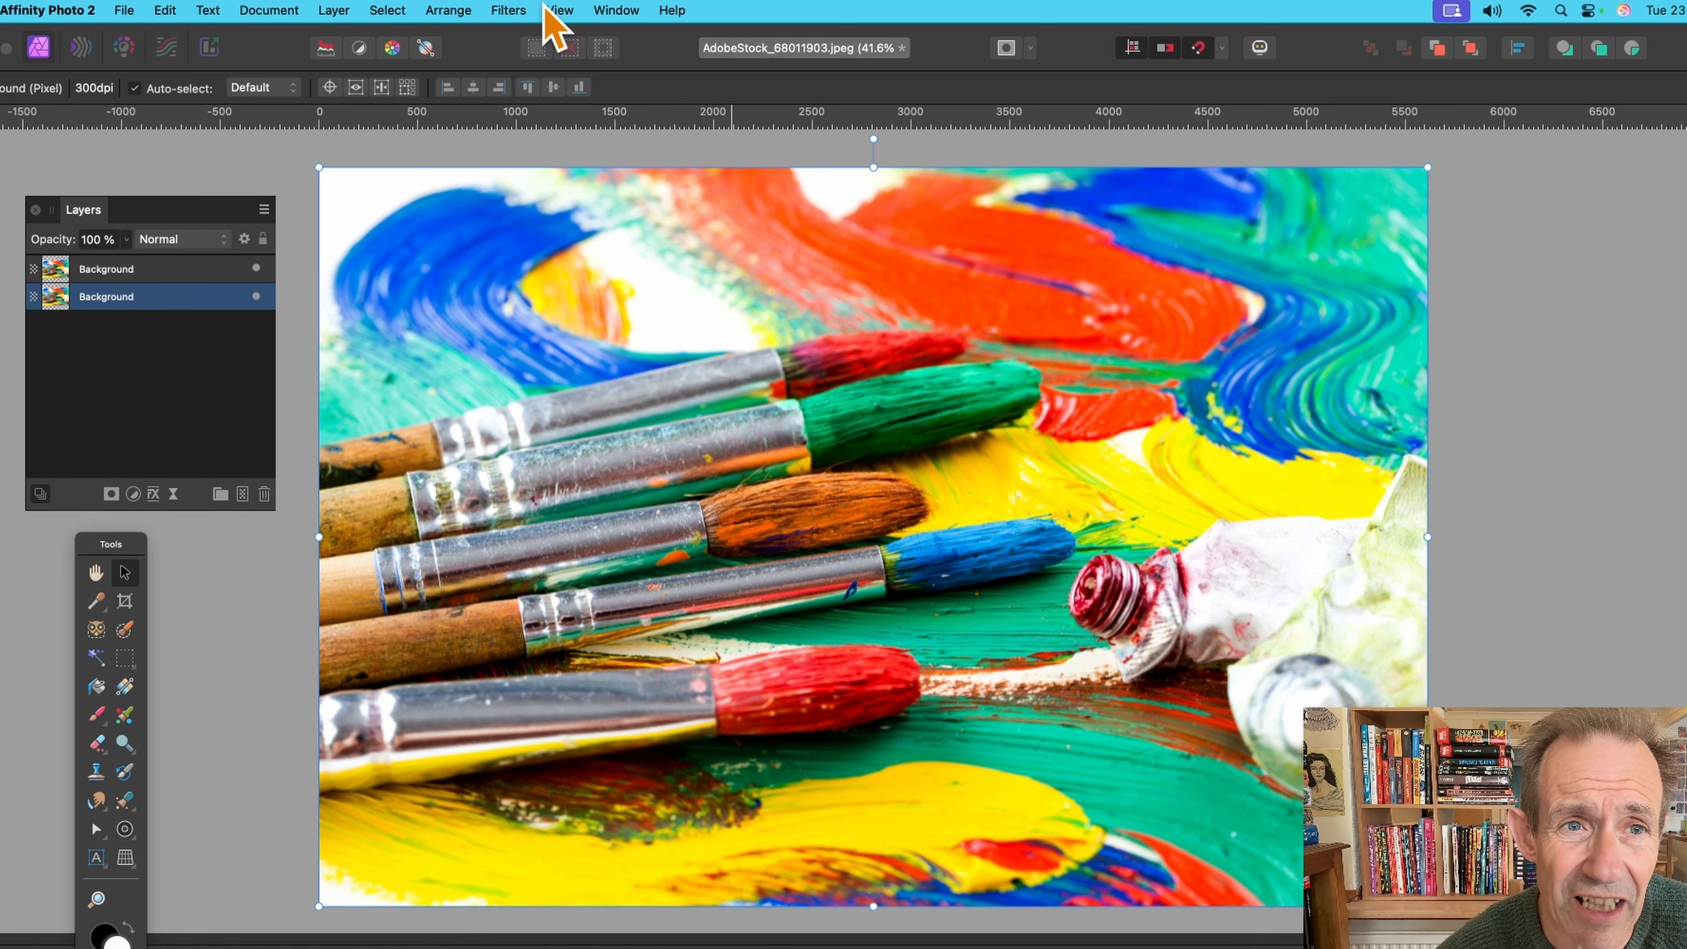
pyautogui.click(519, 9)
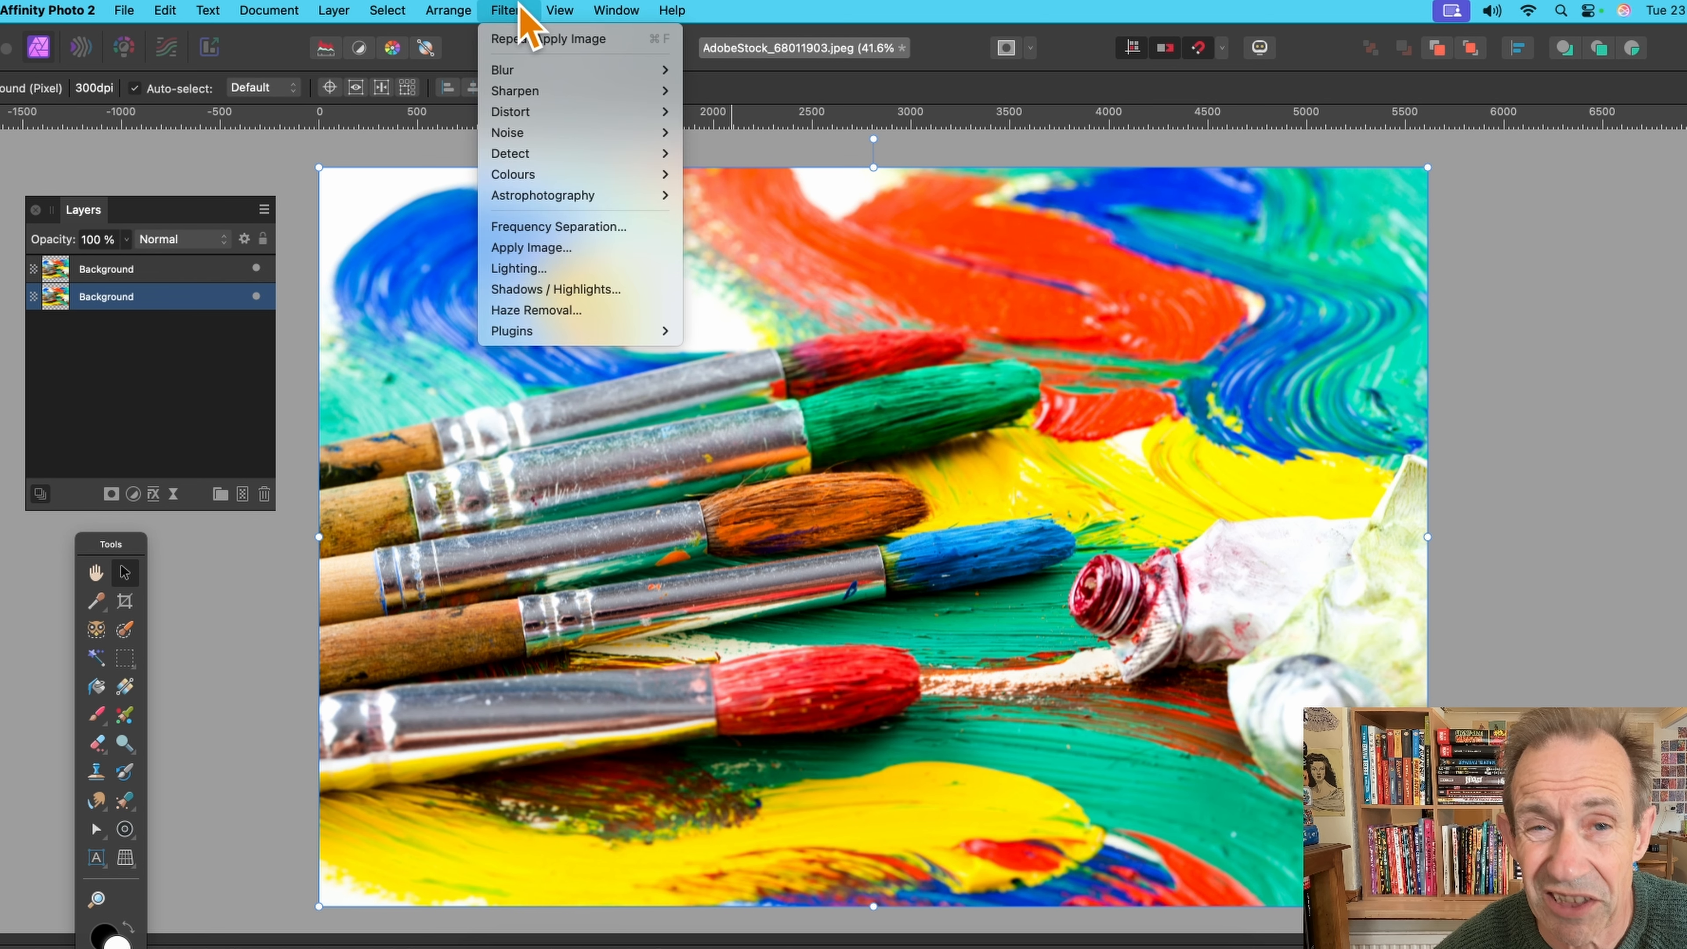
pyautogui.moveTo(524, 76)
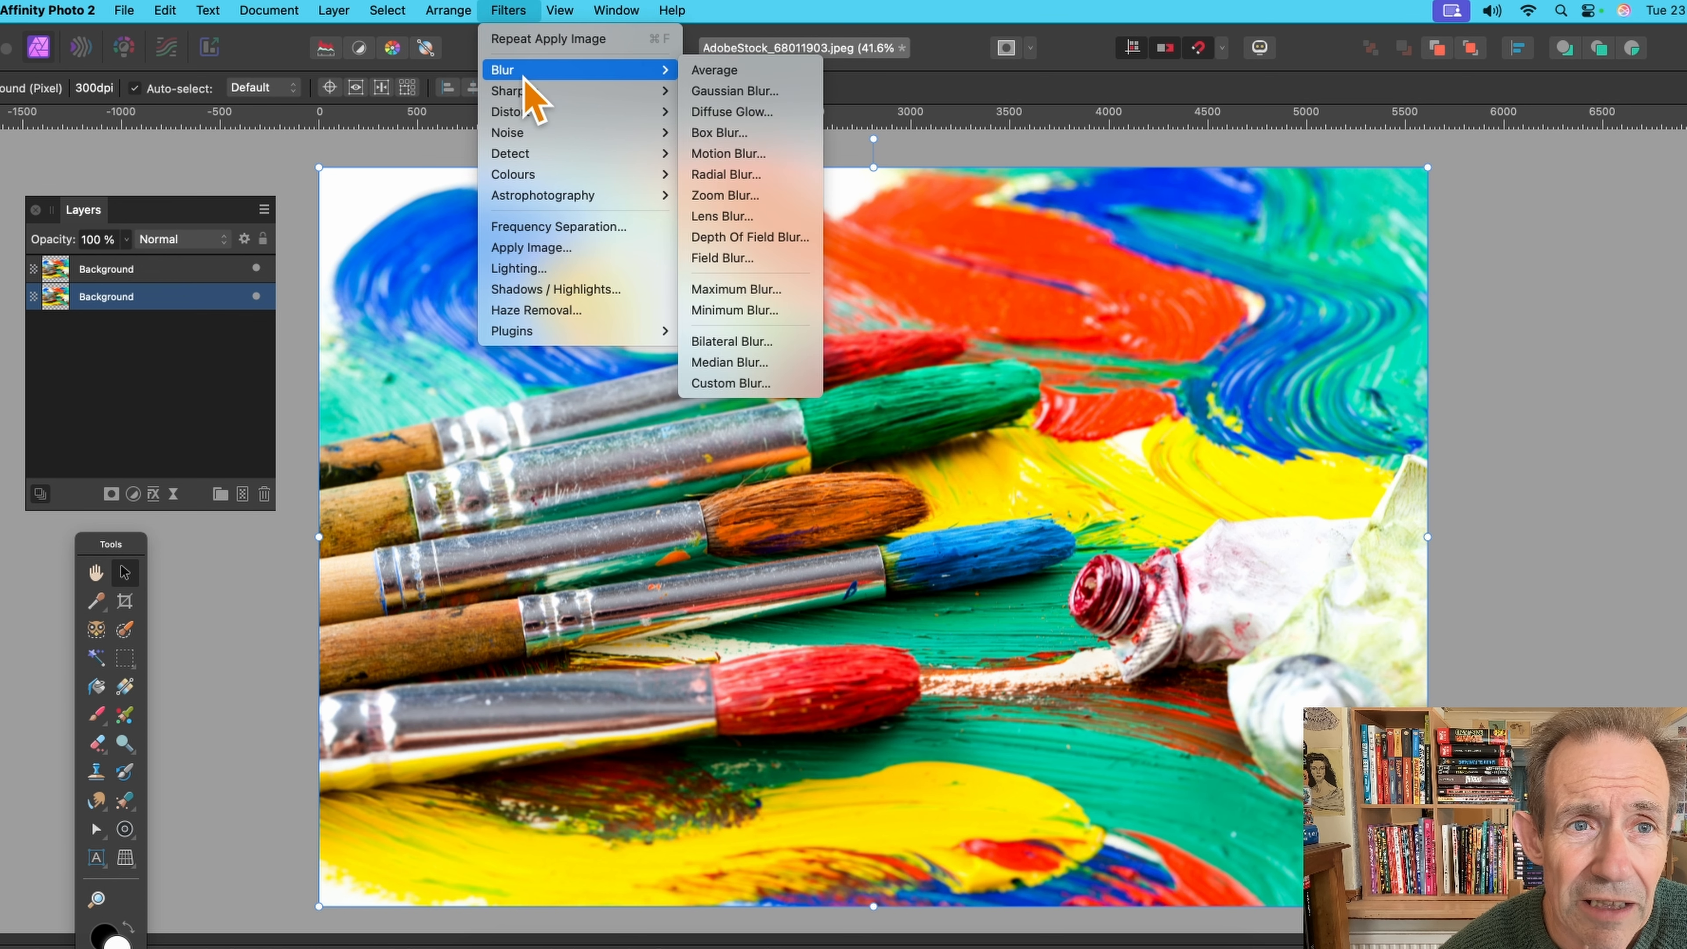
pyautogui.click(741, 93)
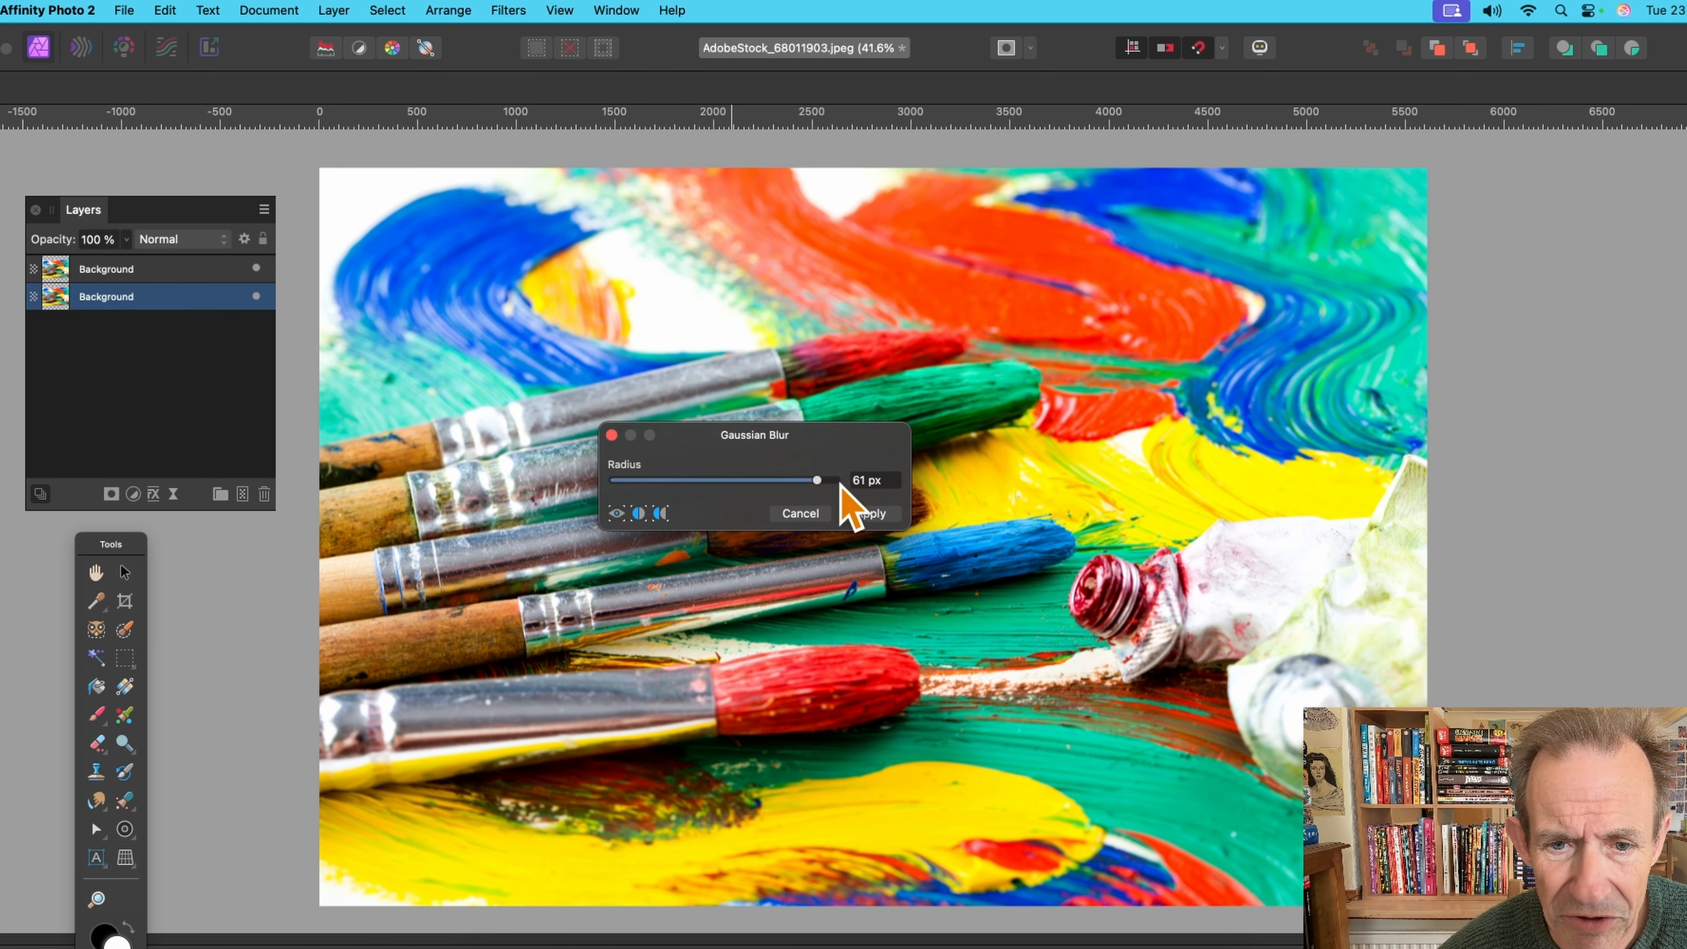
pyautogui.moveTo(817, 479); pyautogui.dragTo(715, 481)
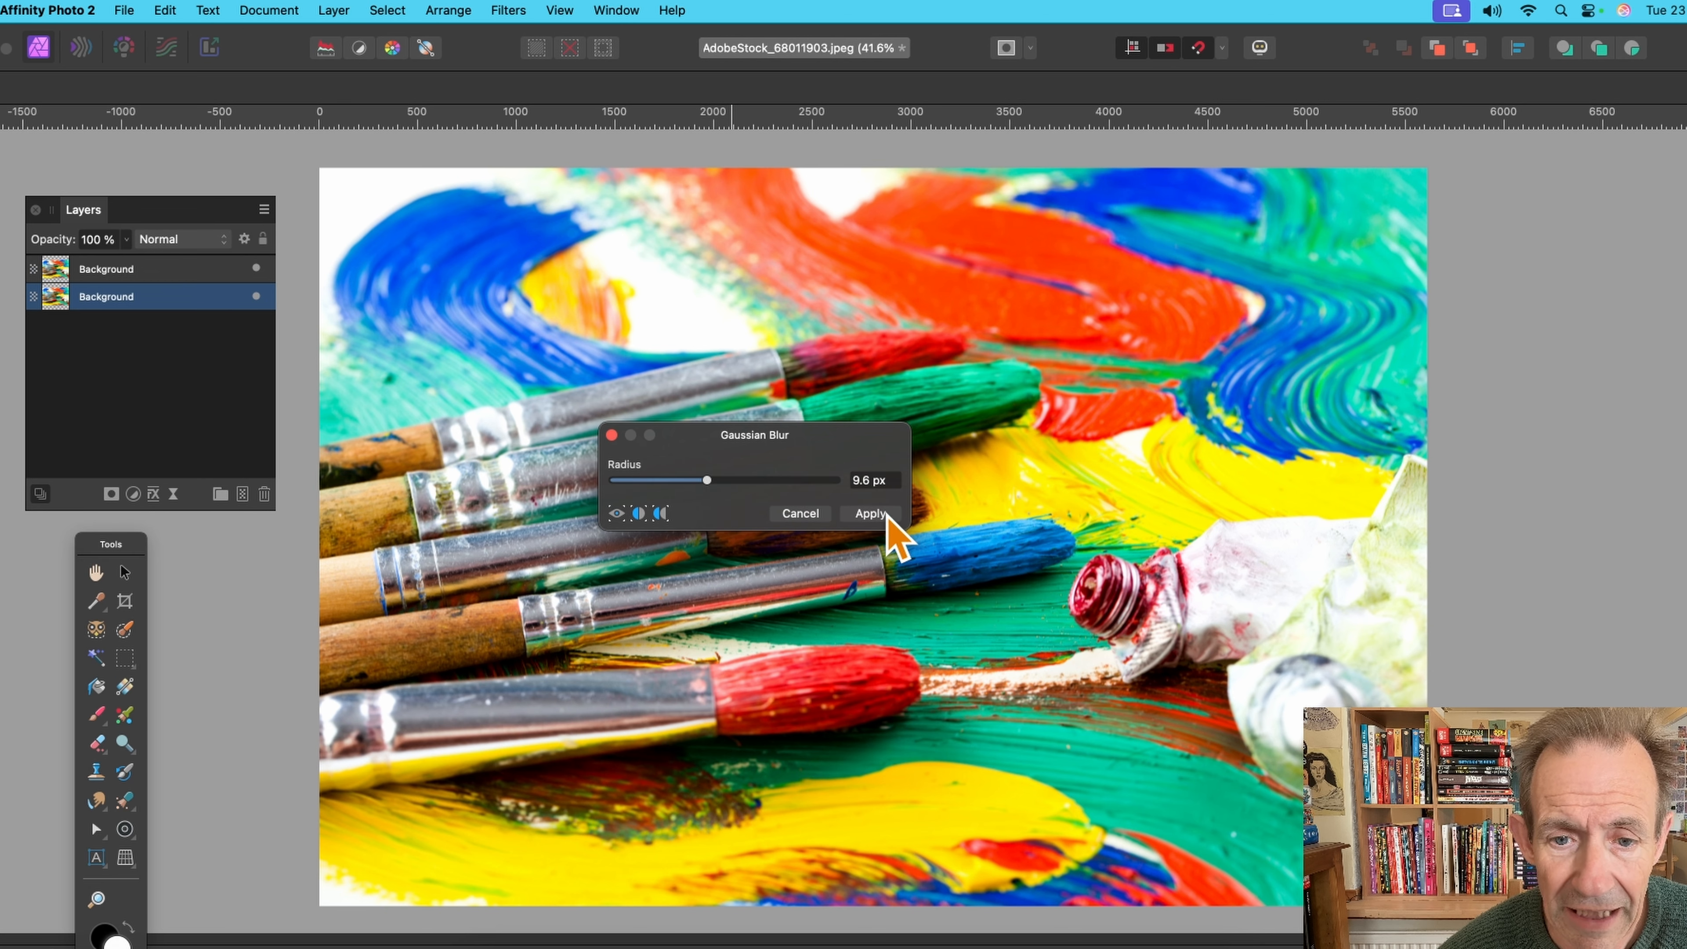
pyautogui.click(874, 513)
# - Toggle the upper layer's visibility to compare the sharp photo with the blurred layer beneath
pyautogui.click(256, 269)
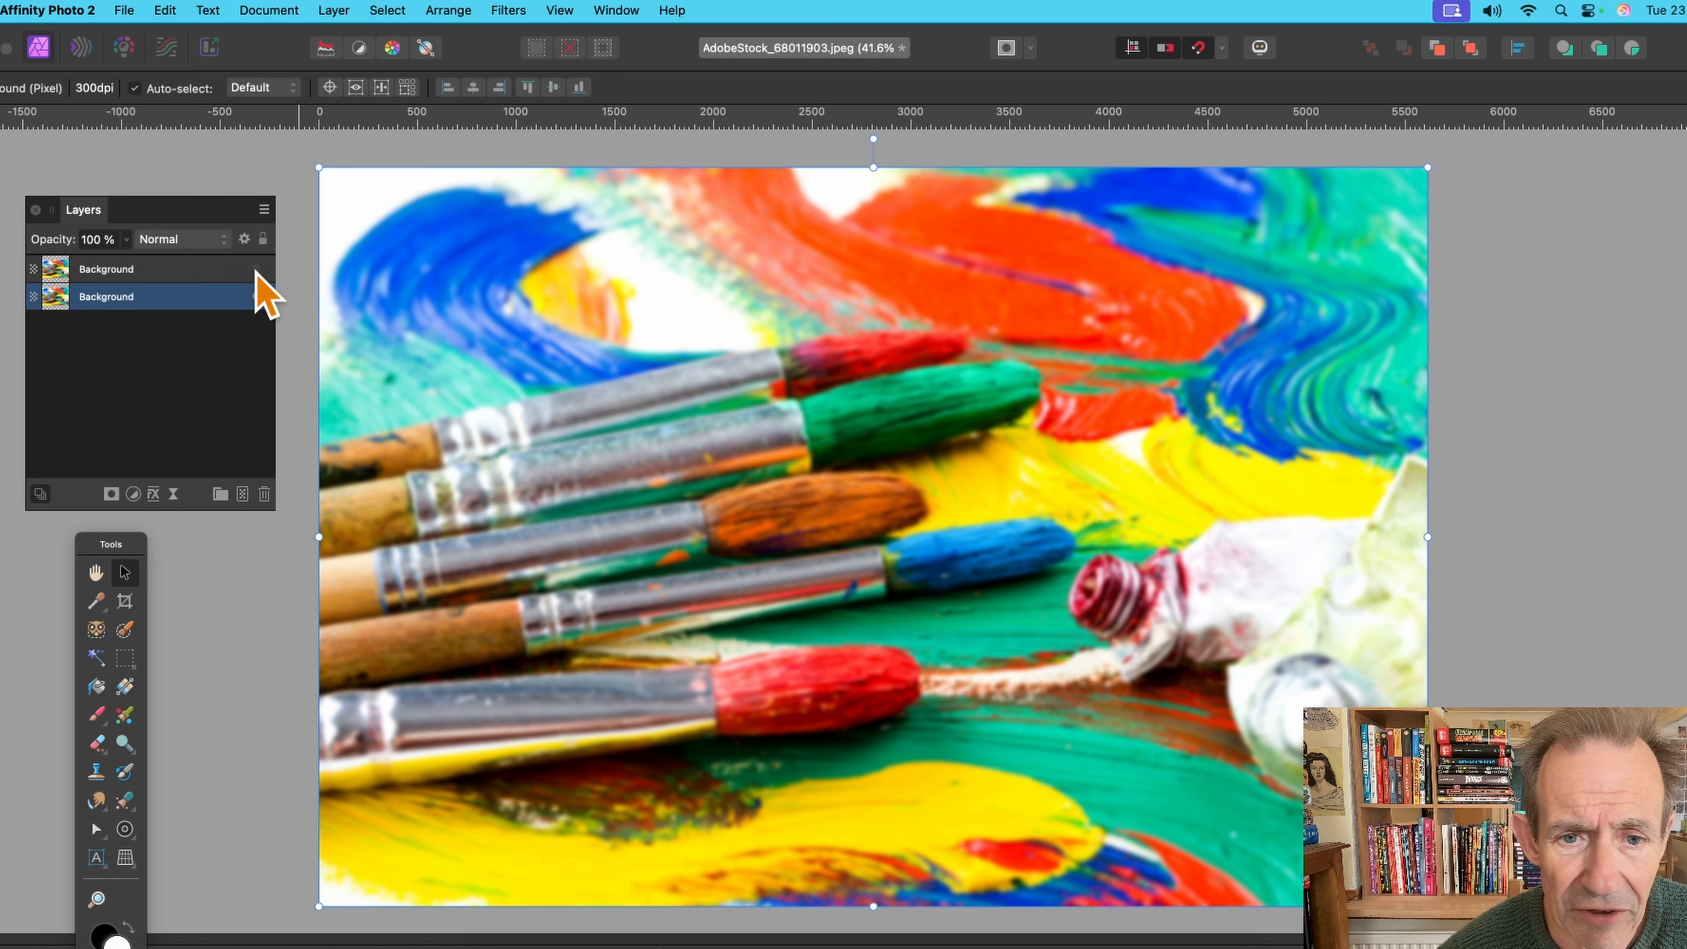
pyautogui.click(255, 270)
pyautogui.click(253, 269)
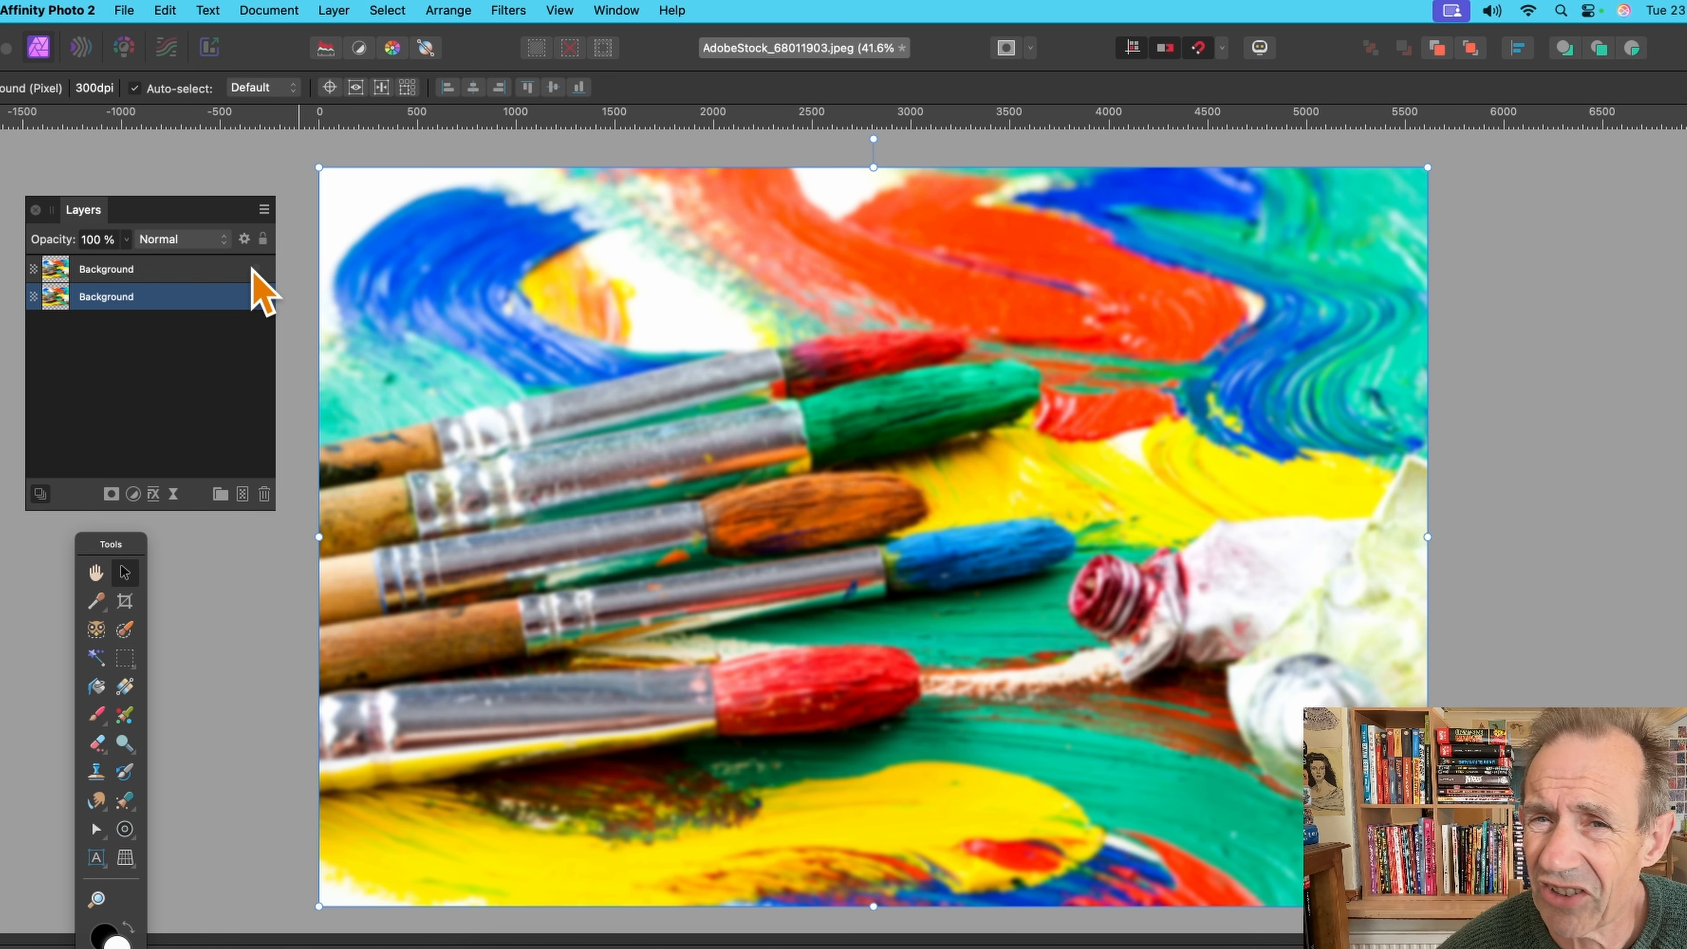
pyautogui.click(255, 269)
# - Start Apply Image on the upper Background layer with the current layer as source, equations enabled and the Overlay blend mode
pyautogui.click(113, 270)
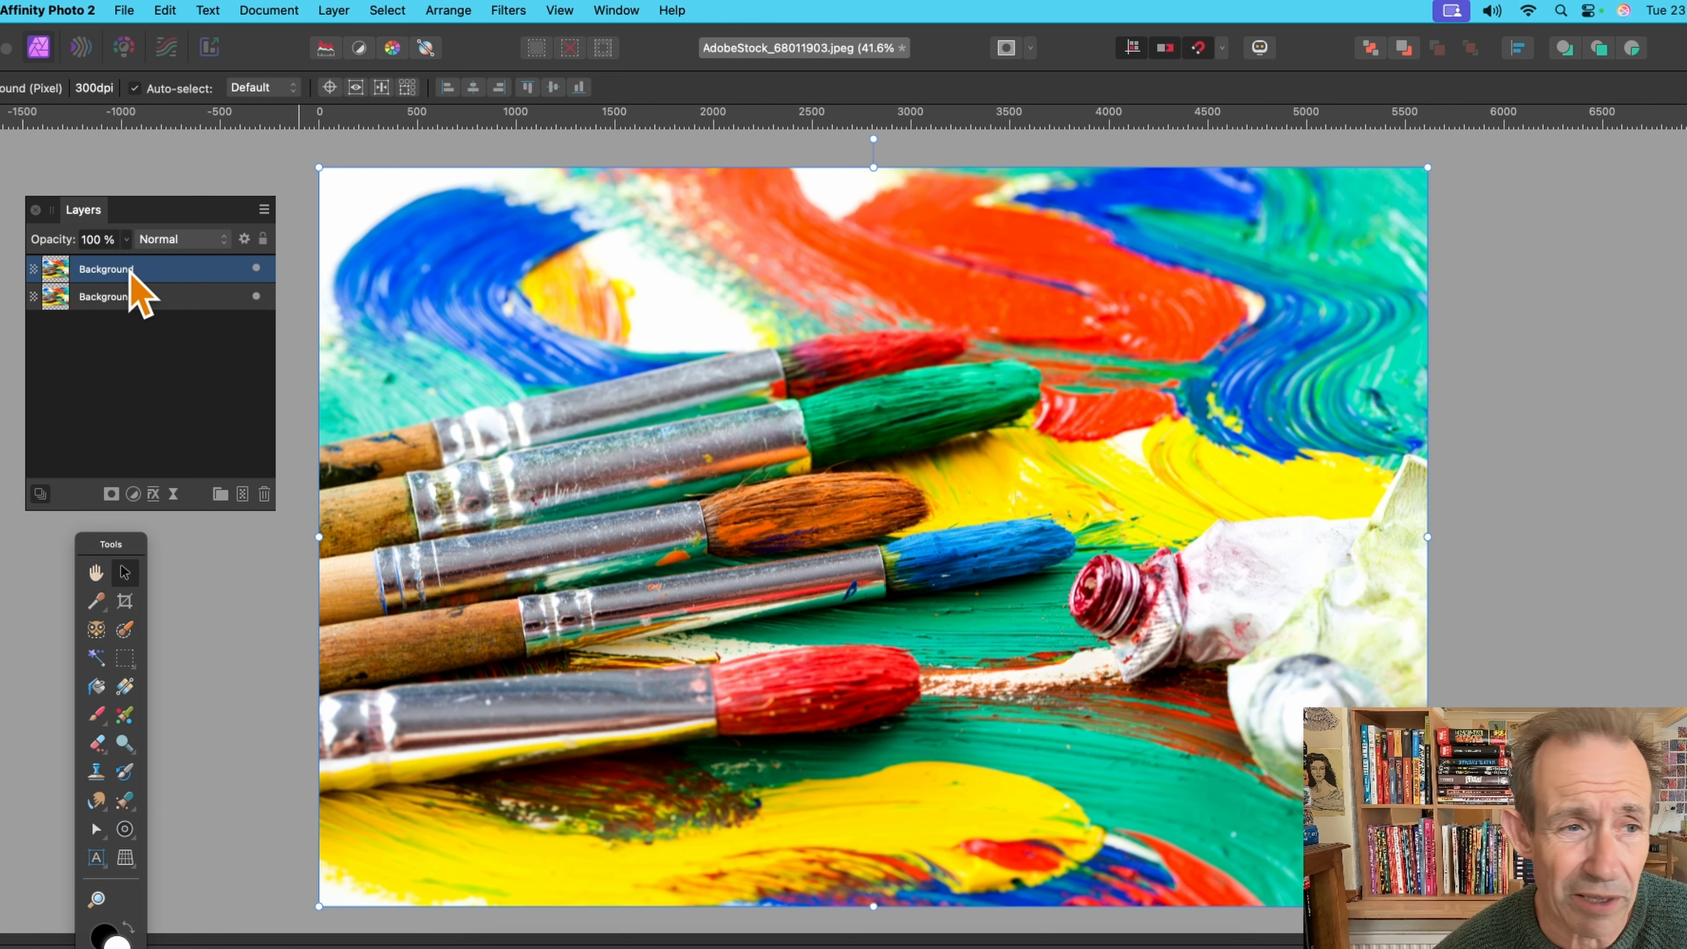
pyautogui.click(184, 241)
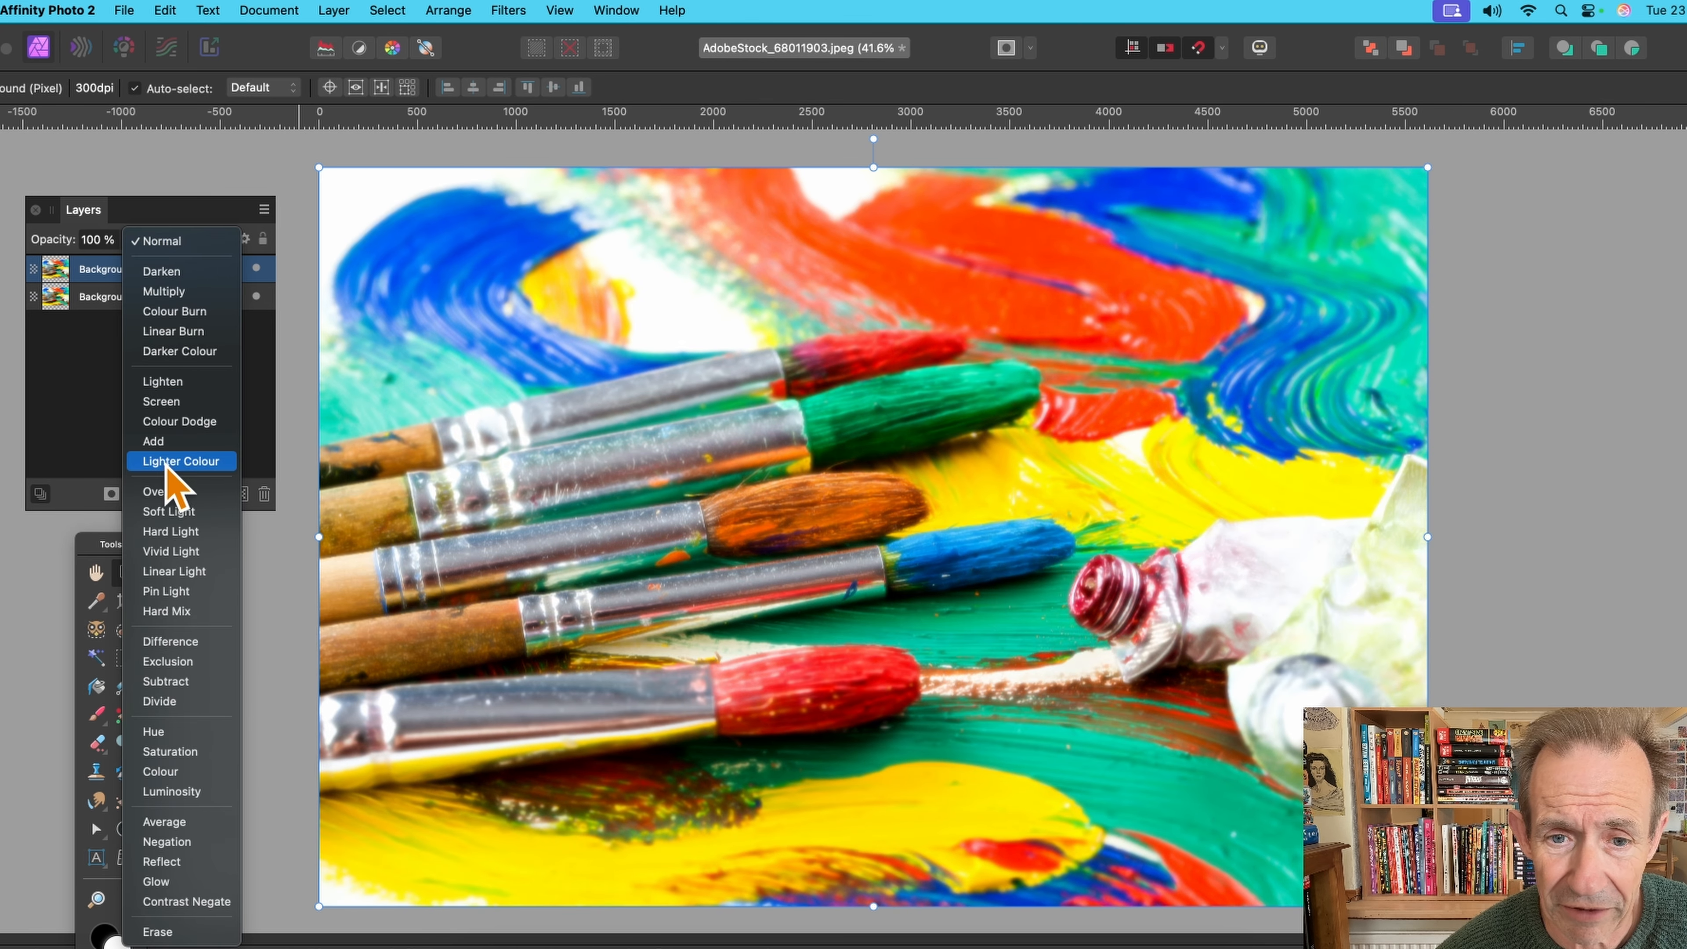
pyautogui.click(59, 409)
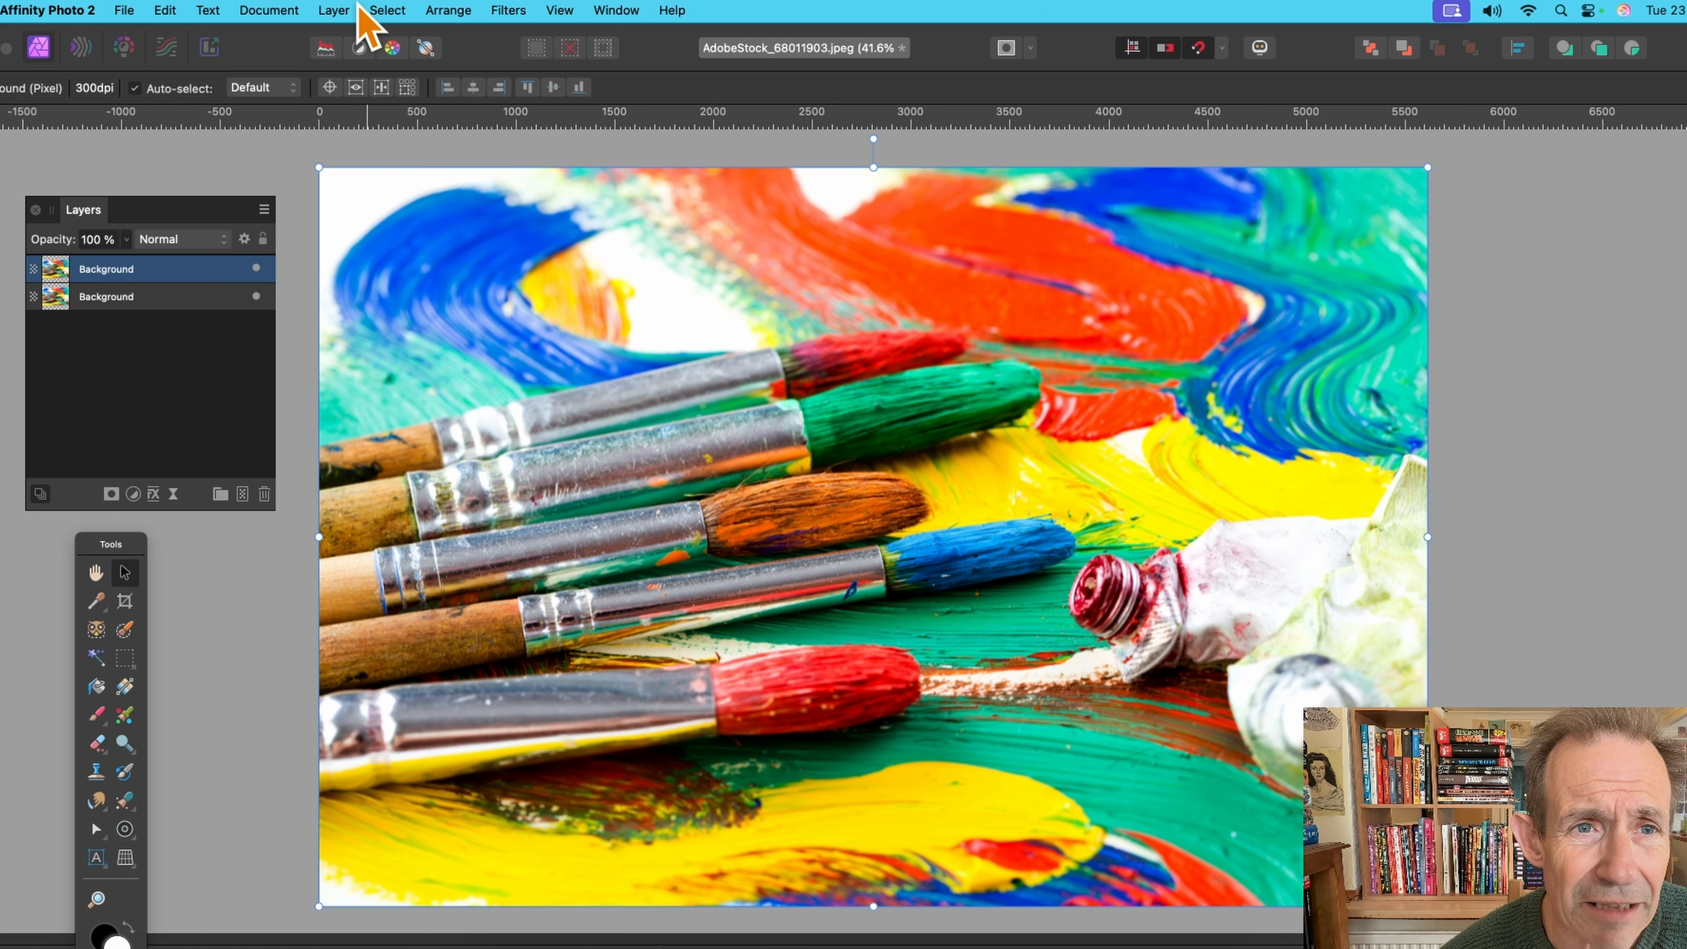
pyautogui.click(509, 10)
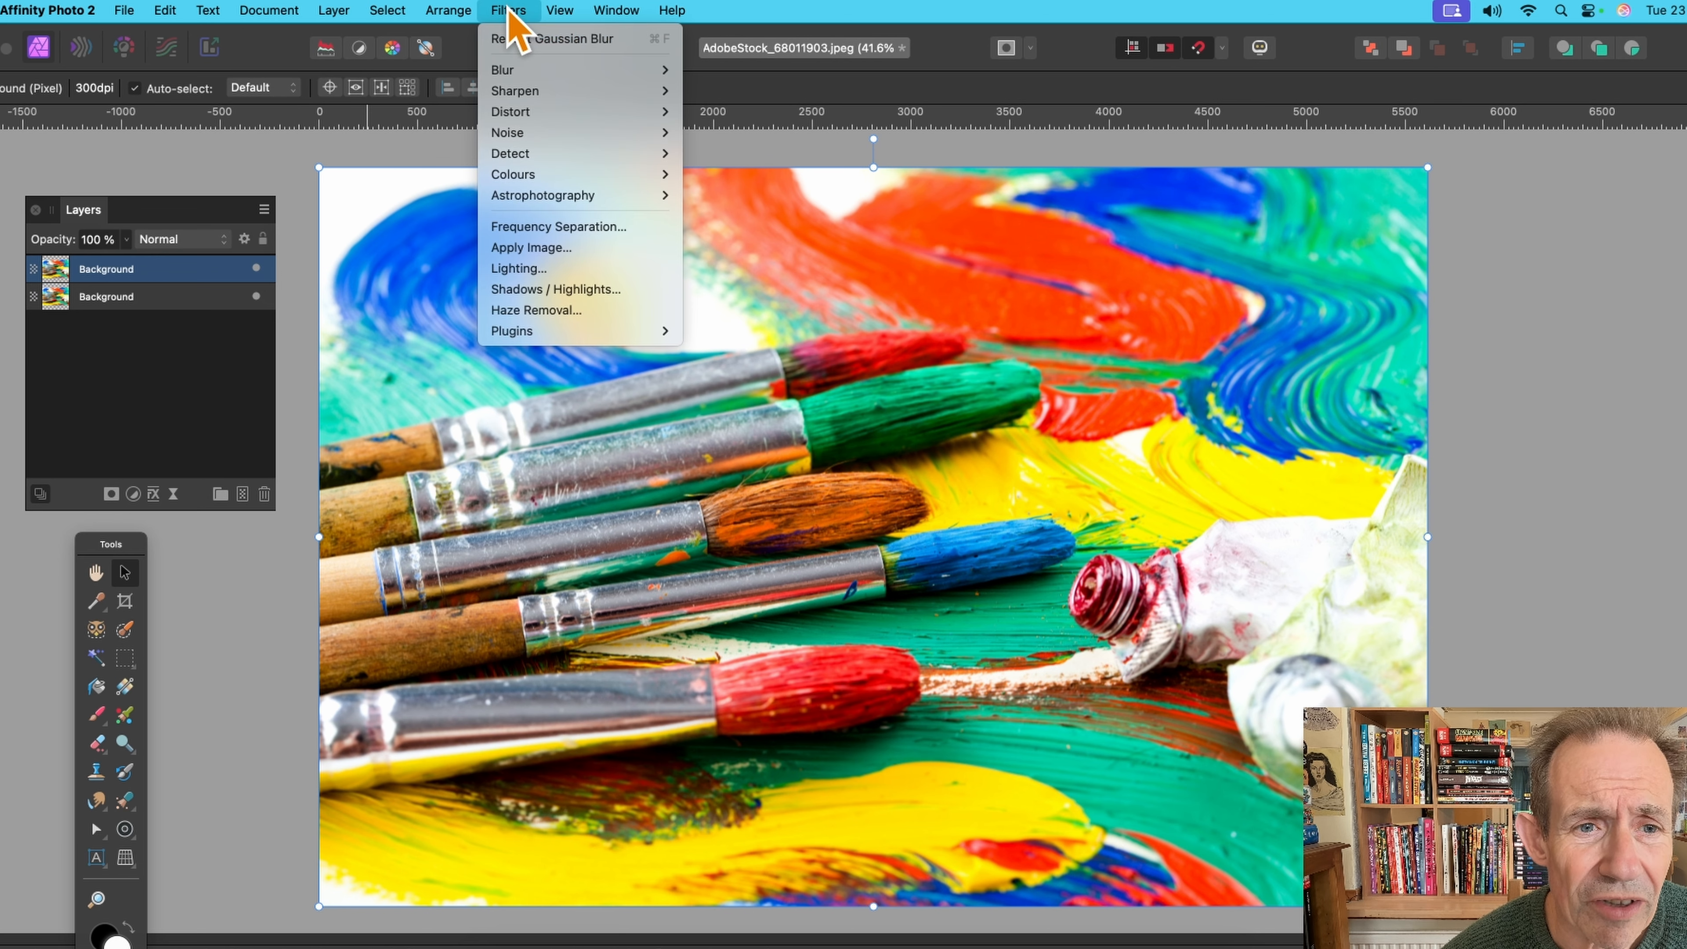
pyautogui.click(560, 254)
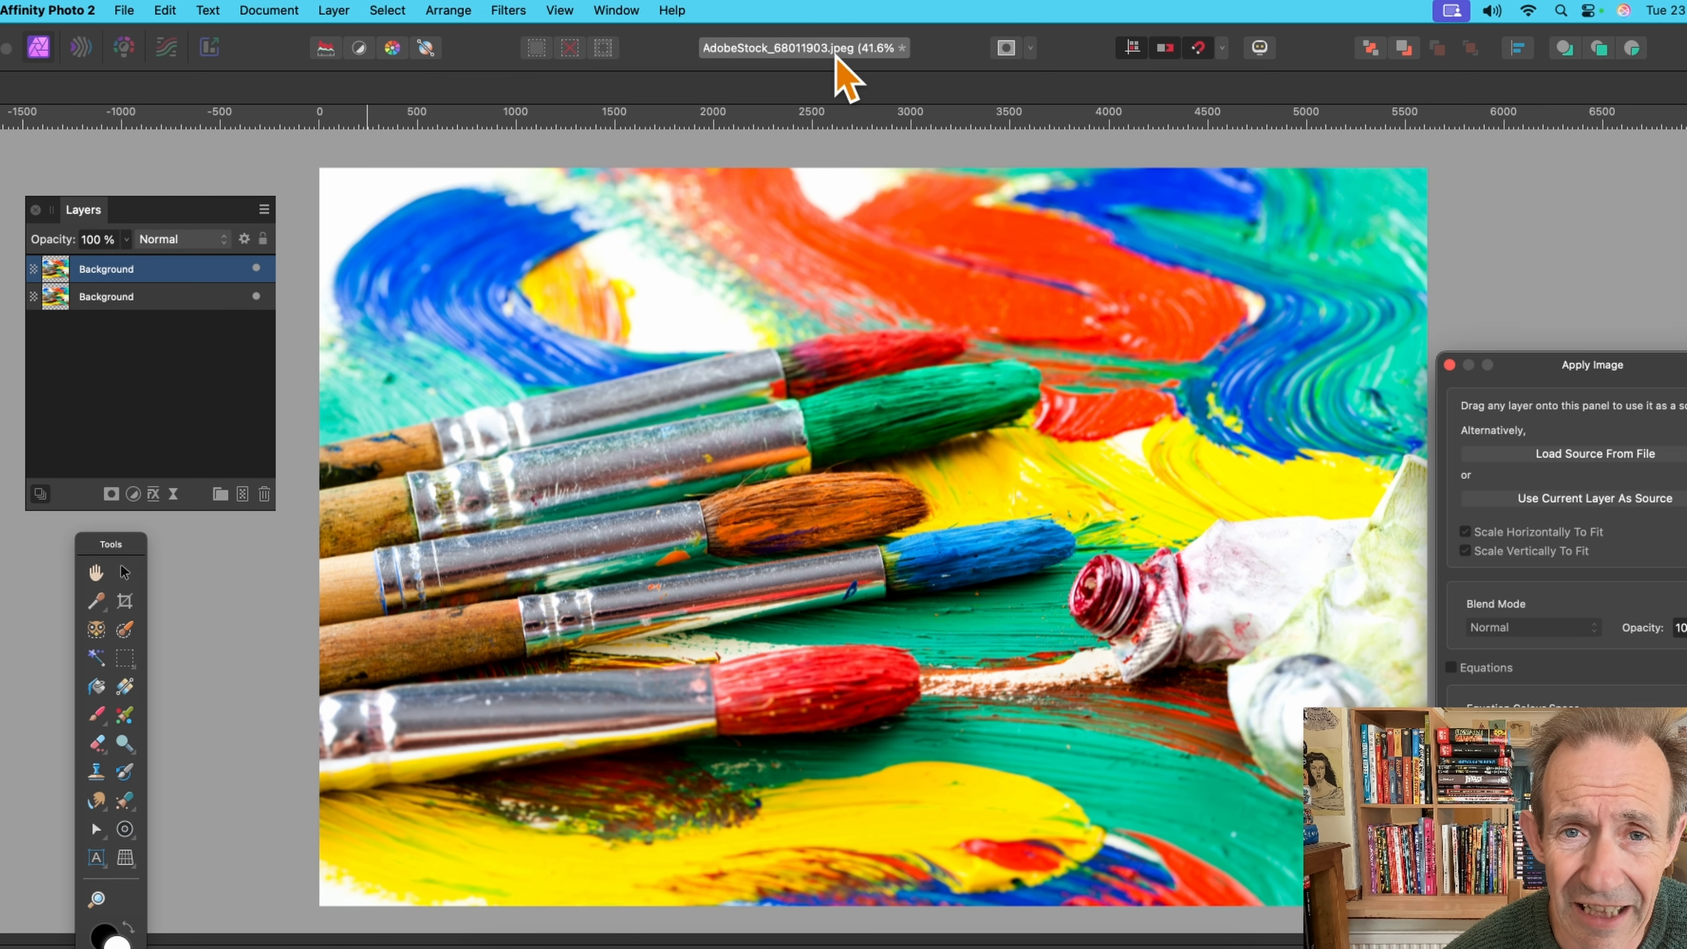
pyautogui.moveTo(1593, 389); pyautogui.dragTo(327, 308)
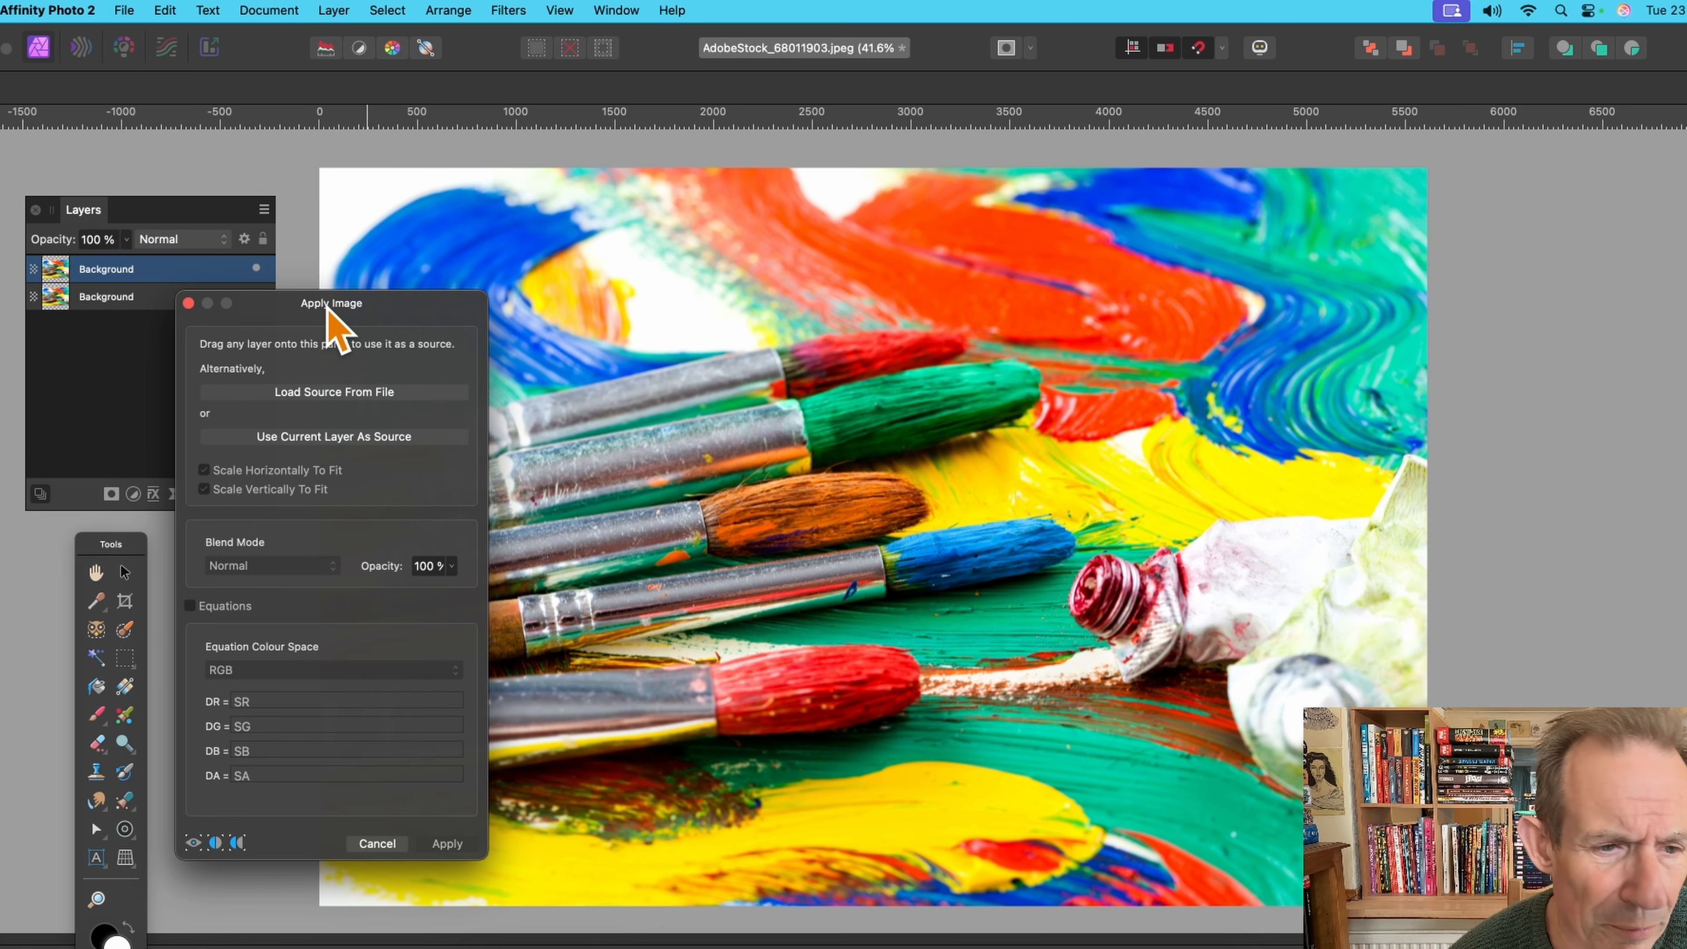
pyautogui.click(307, 438)
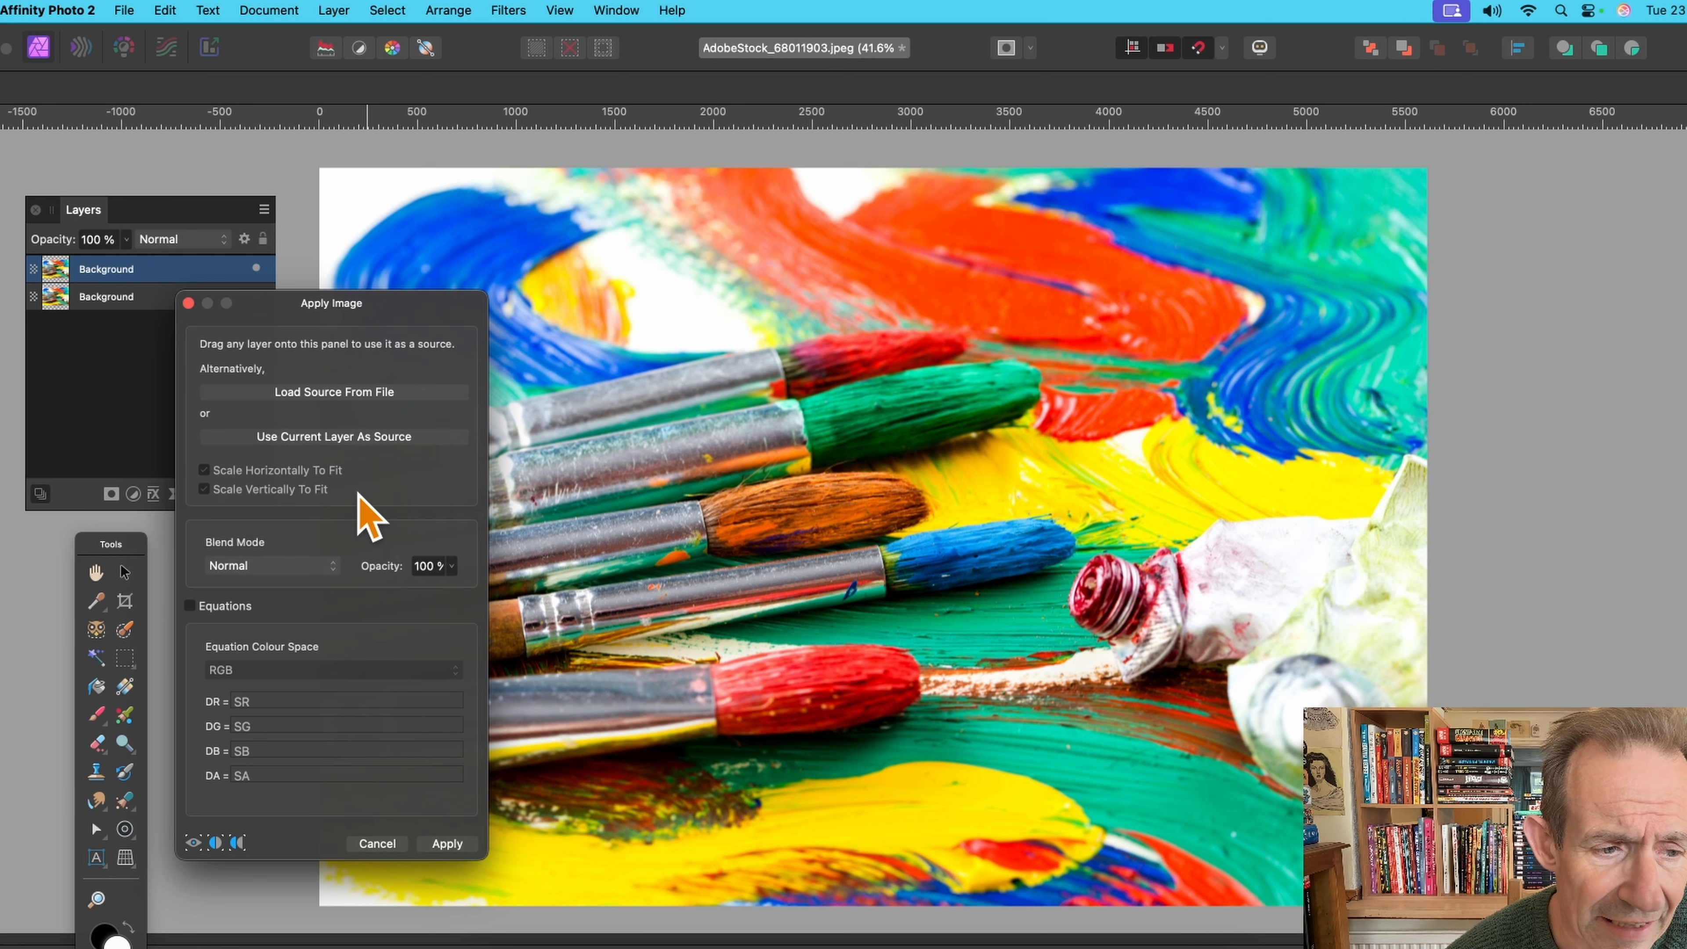
pyautogui.click(190, 605)
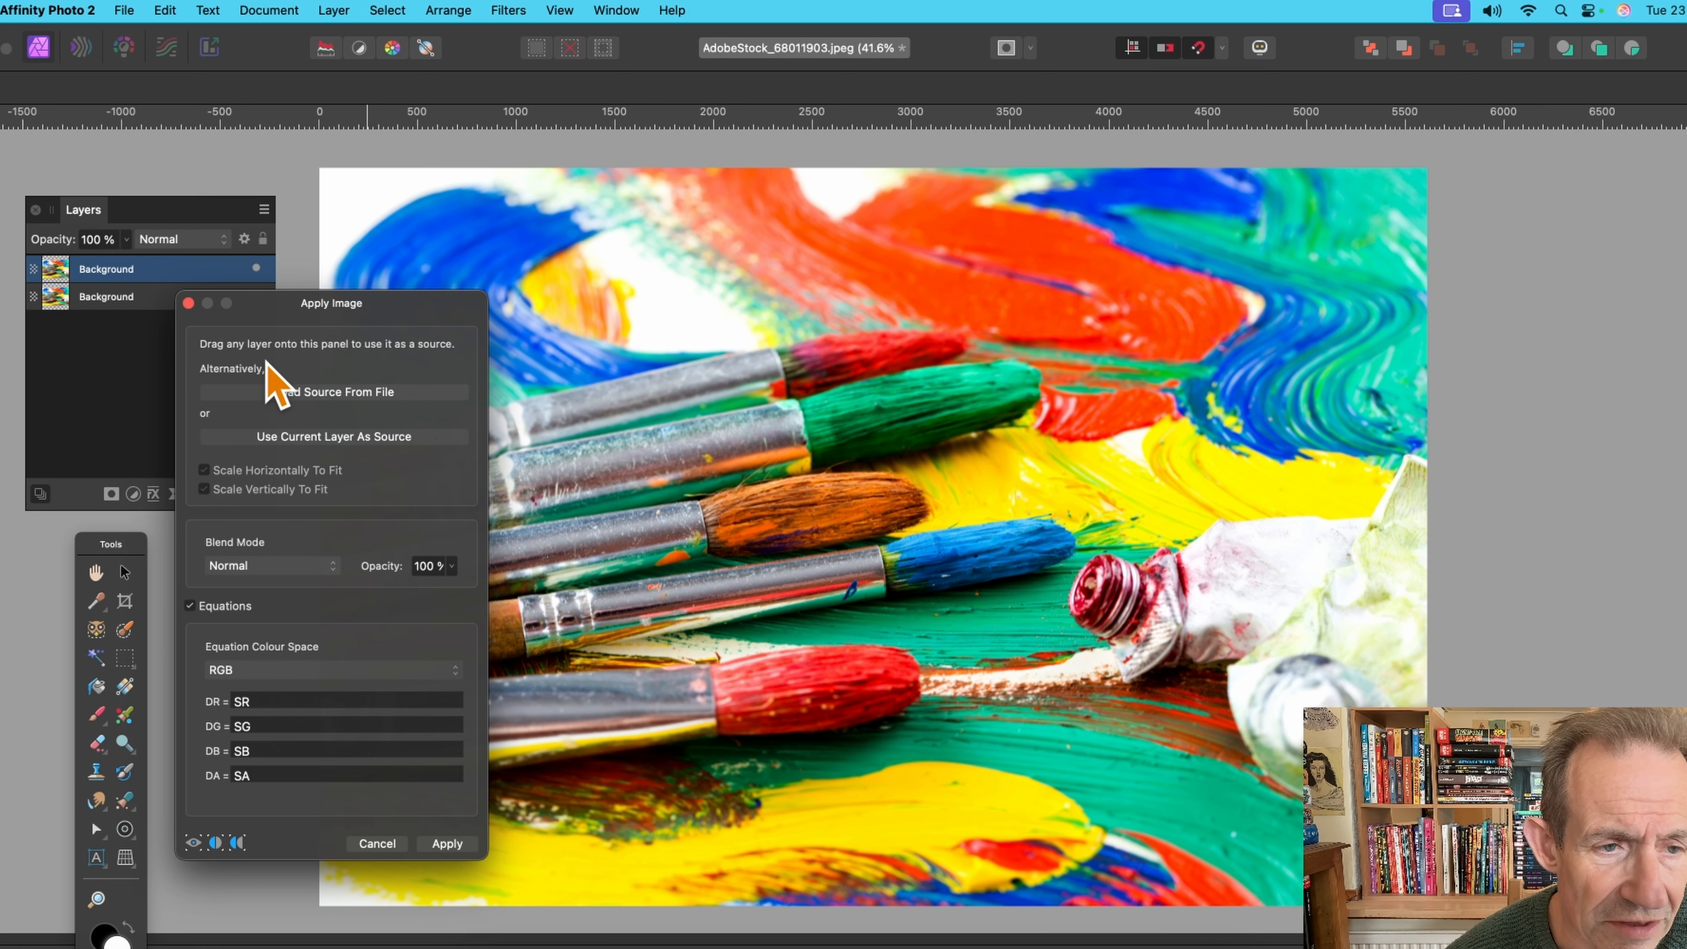
pyautogui.moveTo(336, 311); pyautogui.dragTo(468, 198)
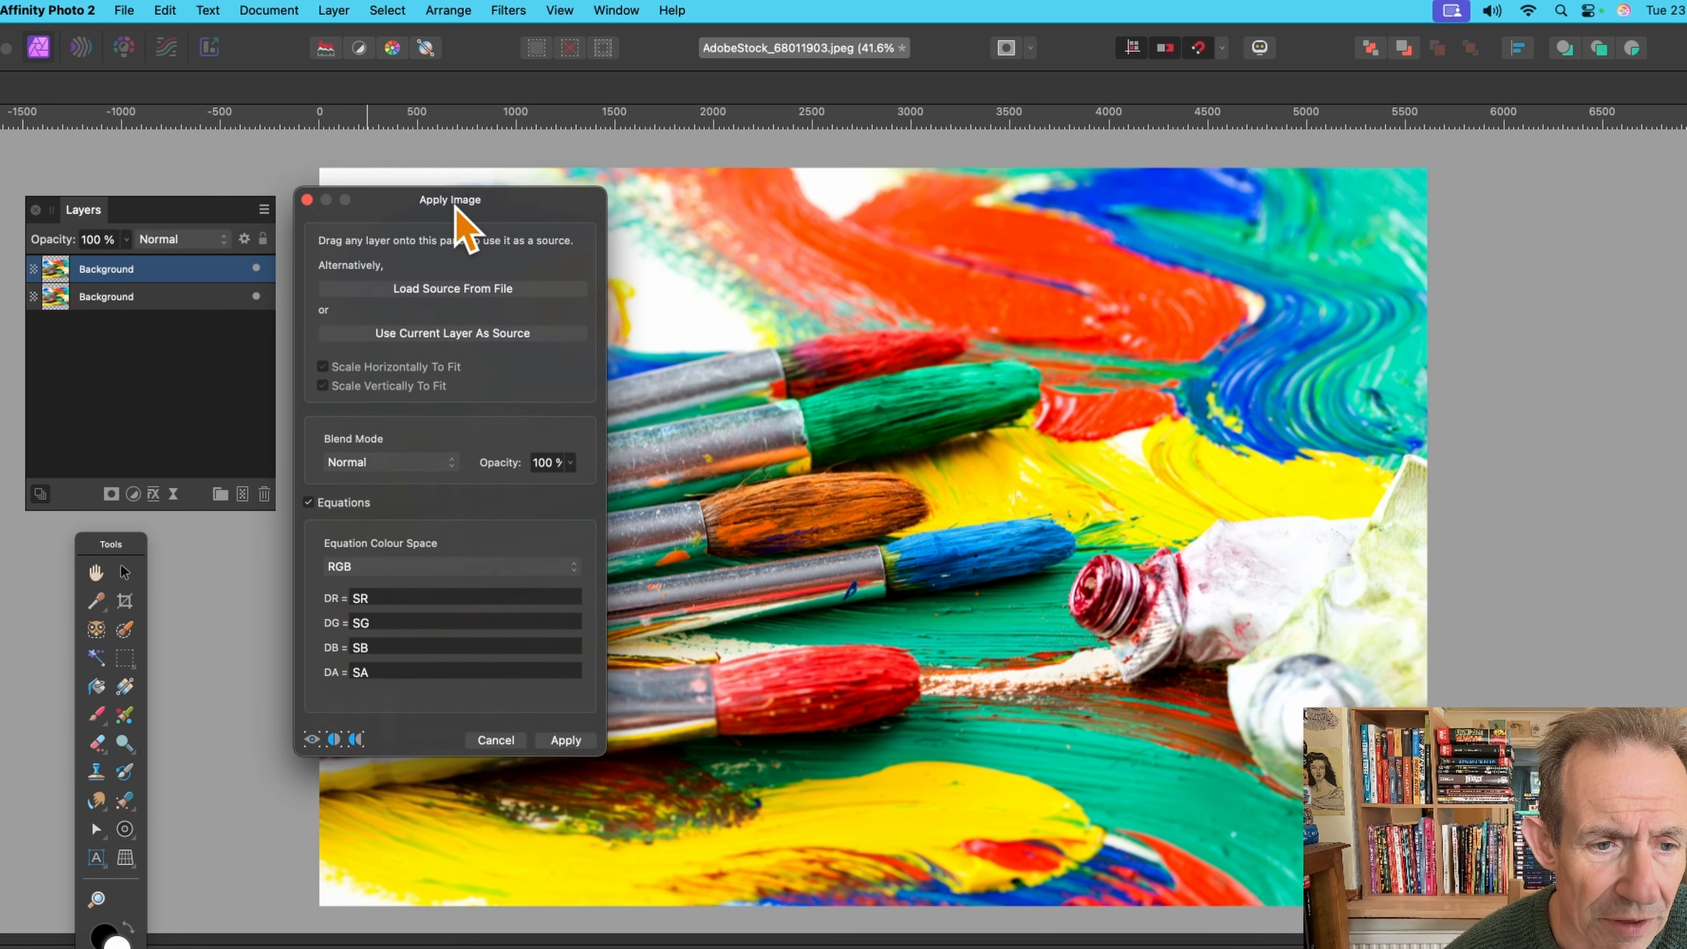
pyautogui.click(396, 454)
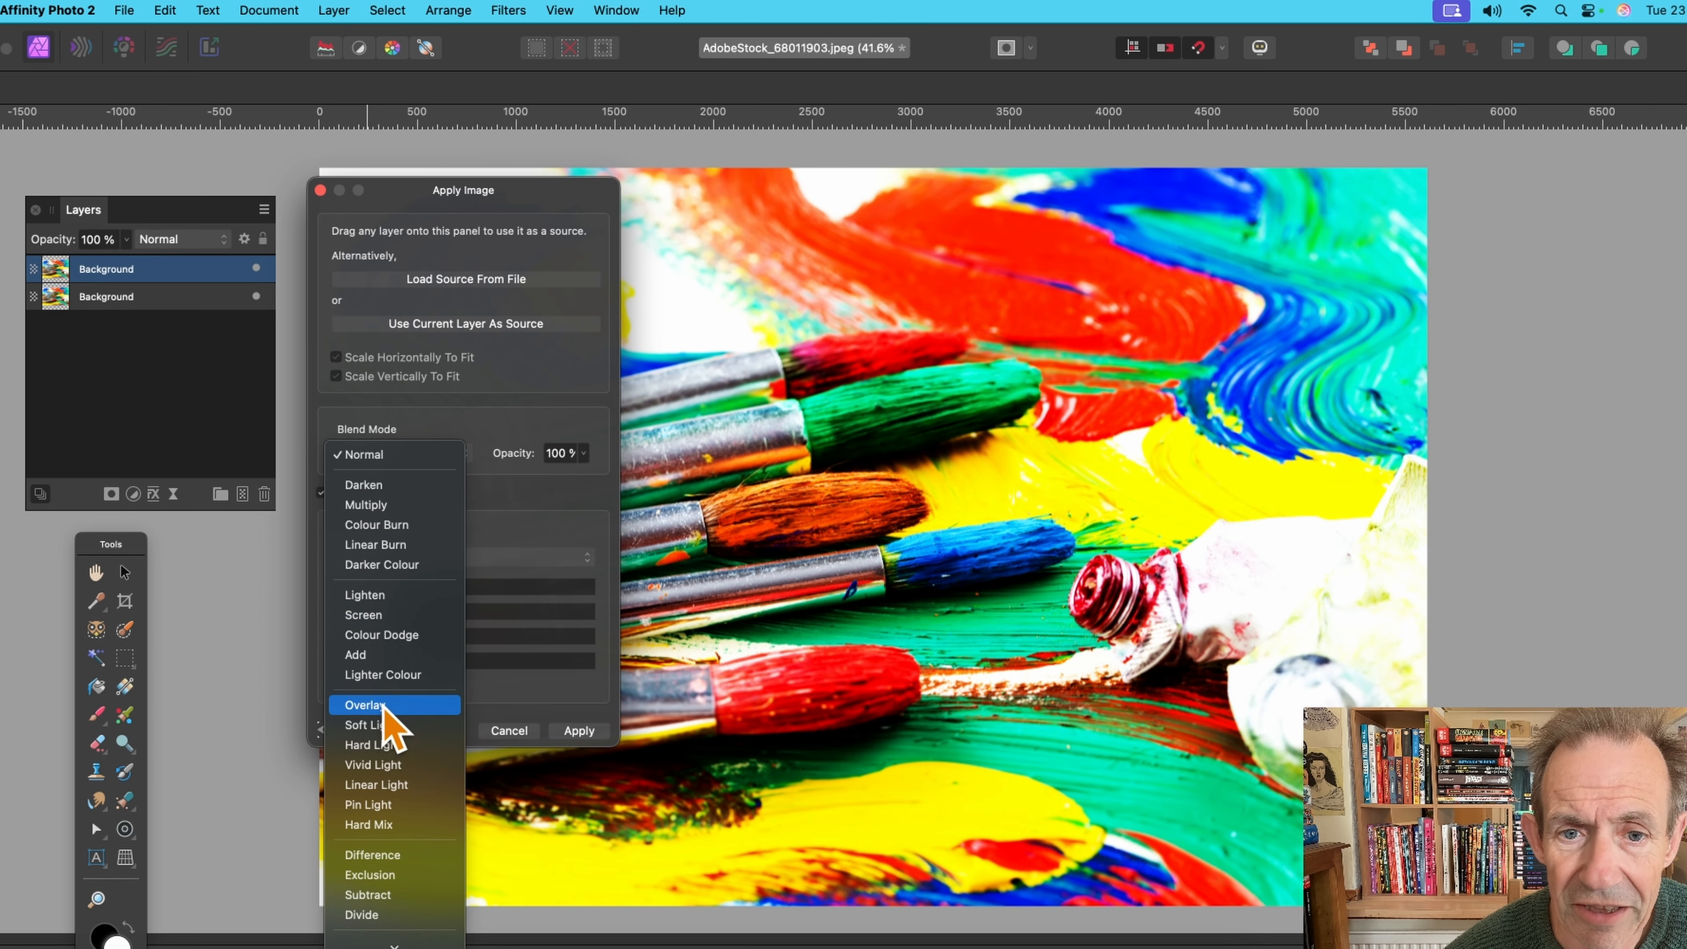
pyautogui.click(392, 710)
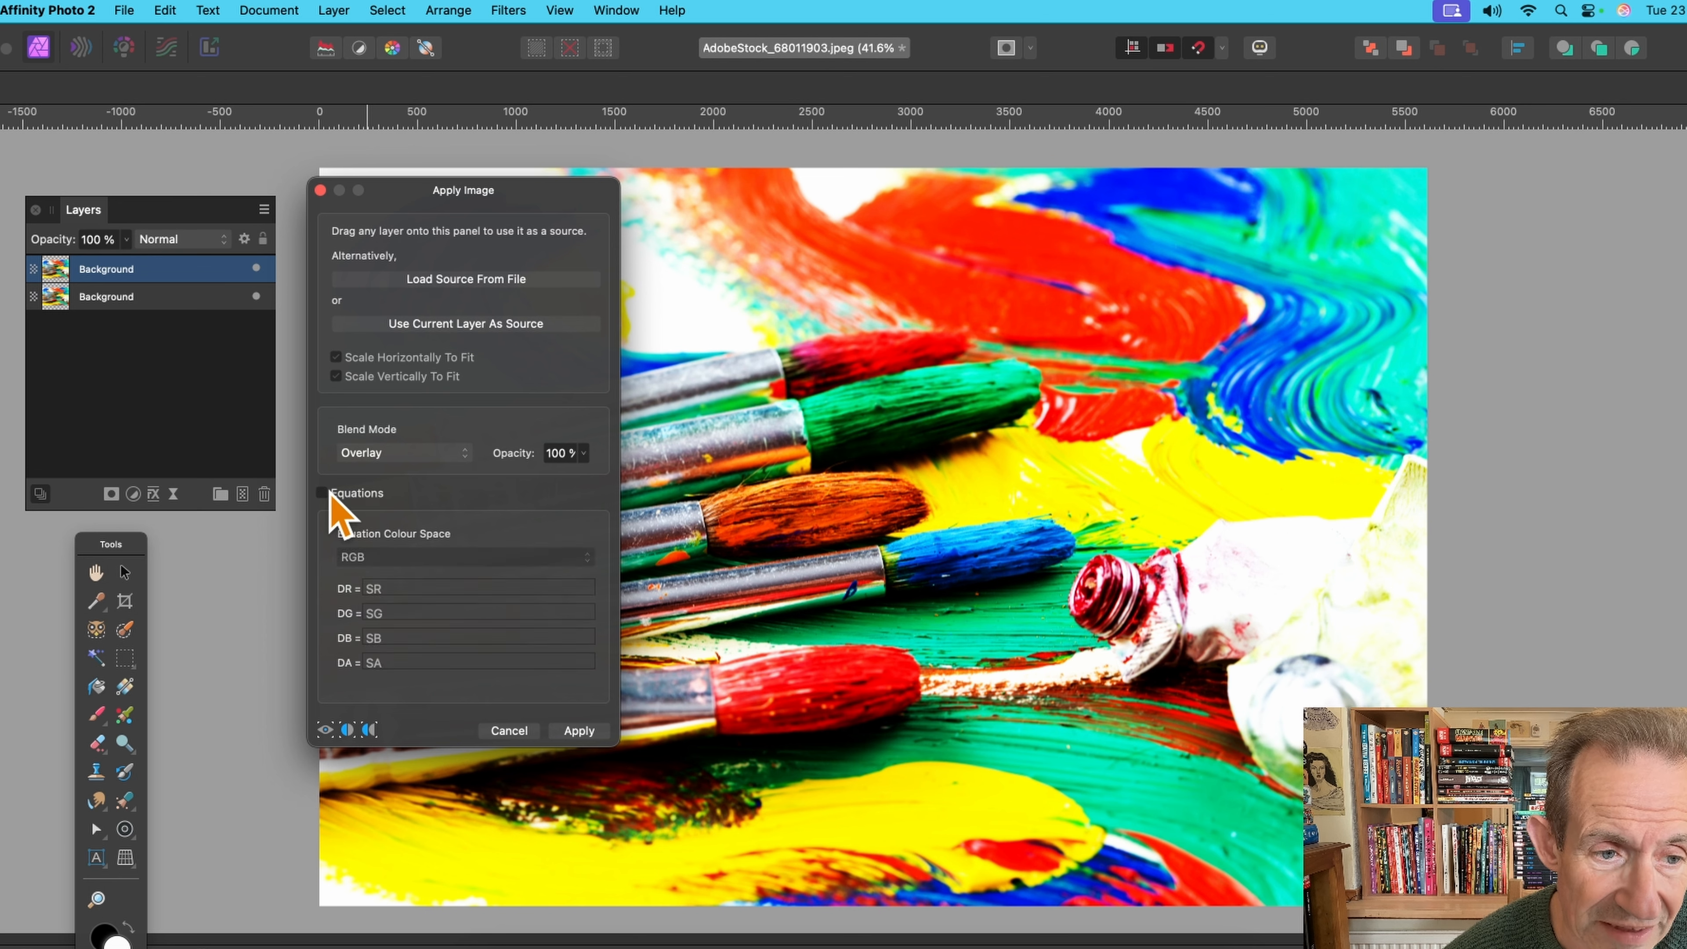
# - Set the alpha channel equation DA to SR*0.2+SB*0.6 and apply the Apply Image filter
pyautogui.click(406, 664)
pyautogui.press('BackSpace')
pyautogui.press('BackSpace')
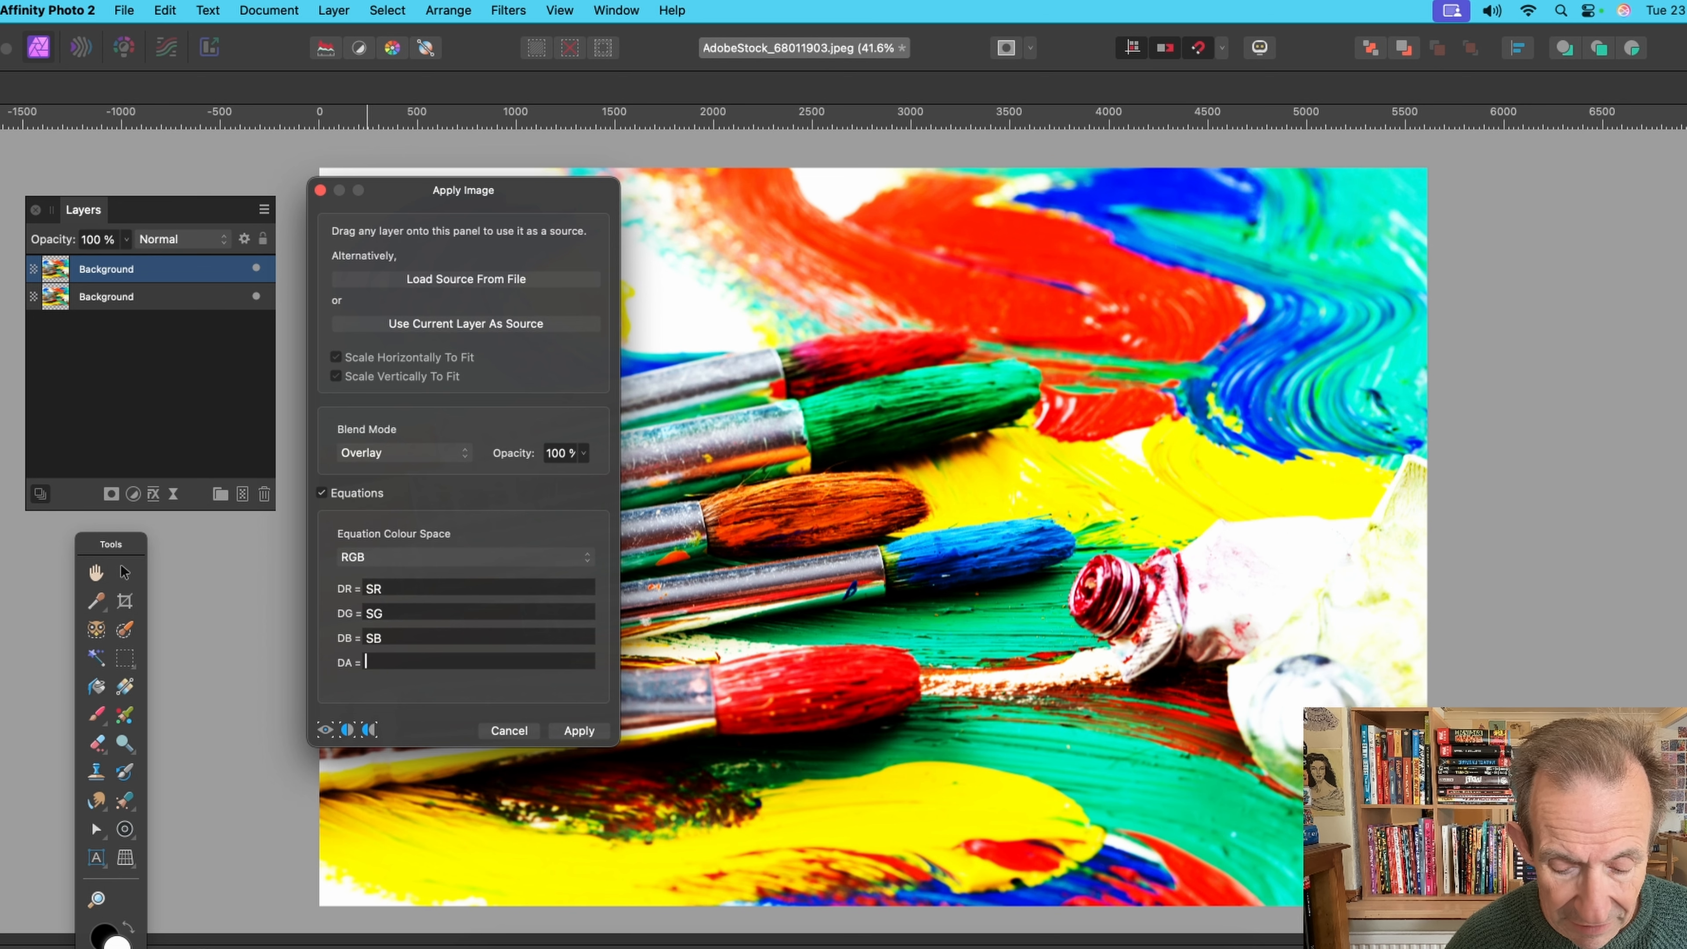
pyautogui.write('S')
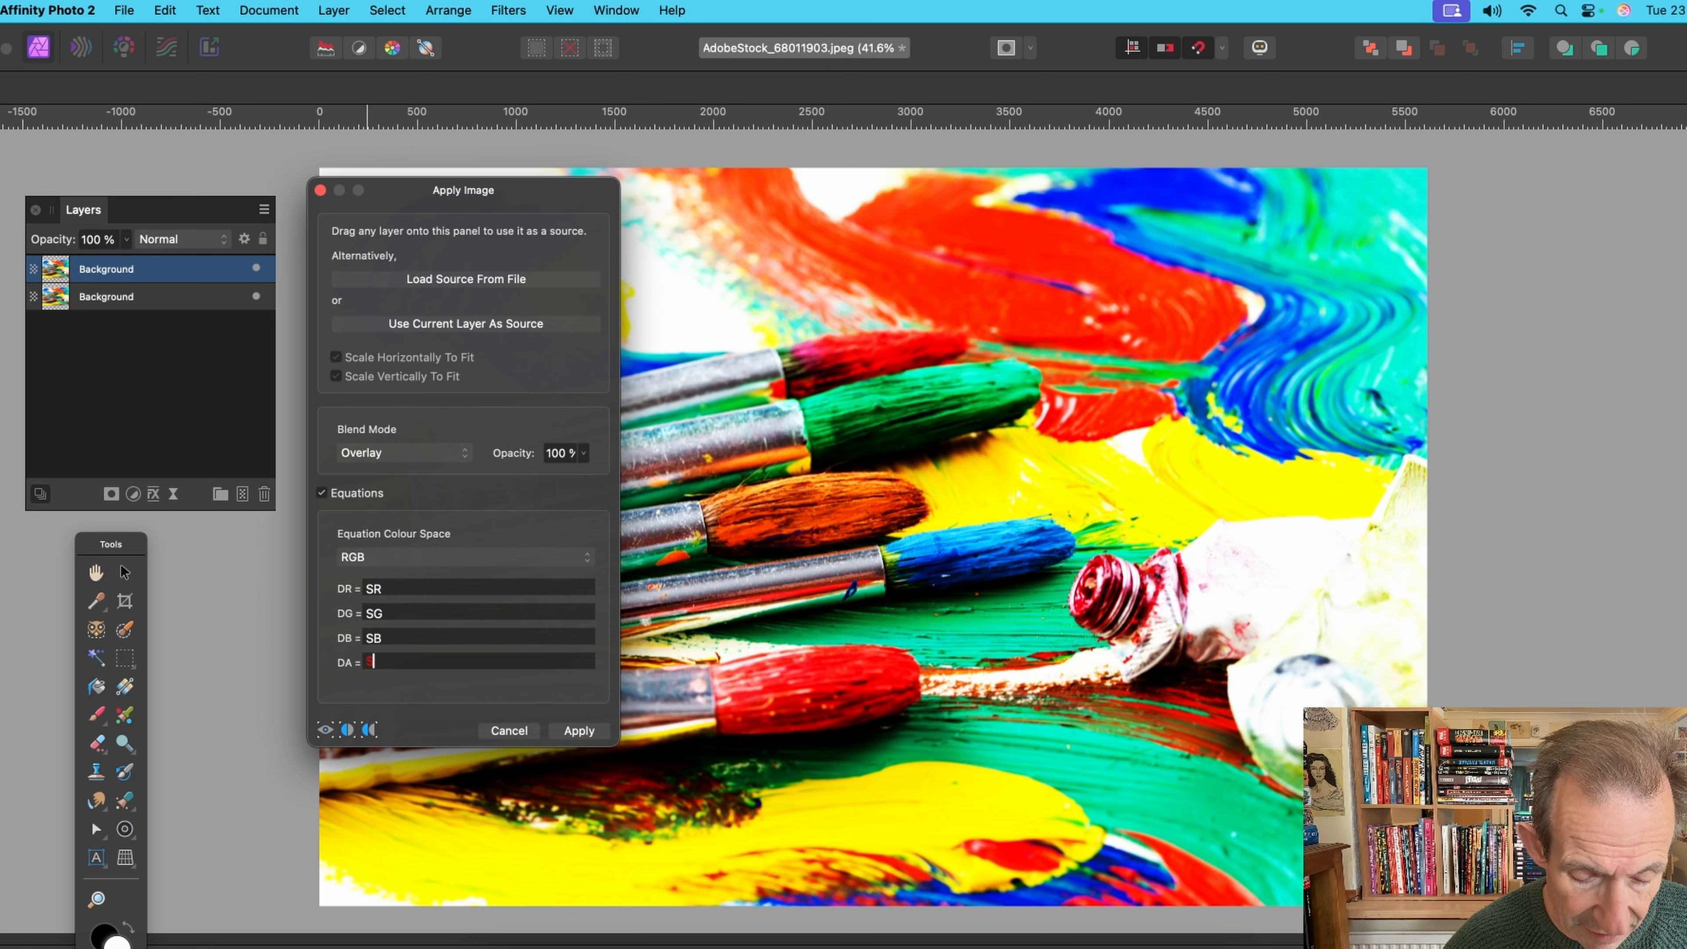
pyautogui.write('R*')
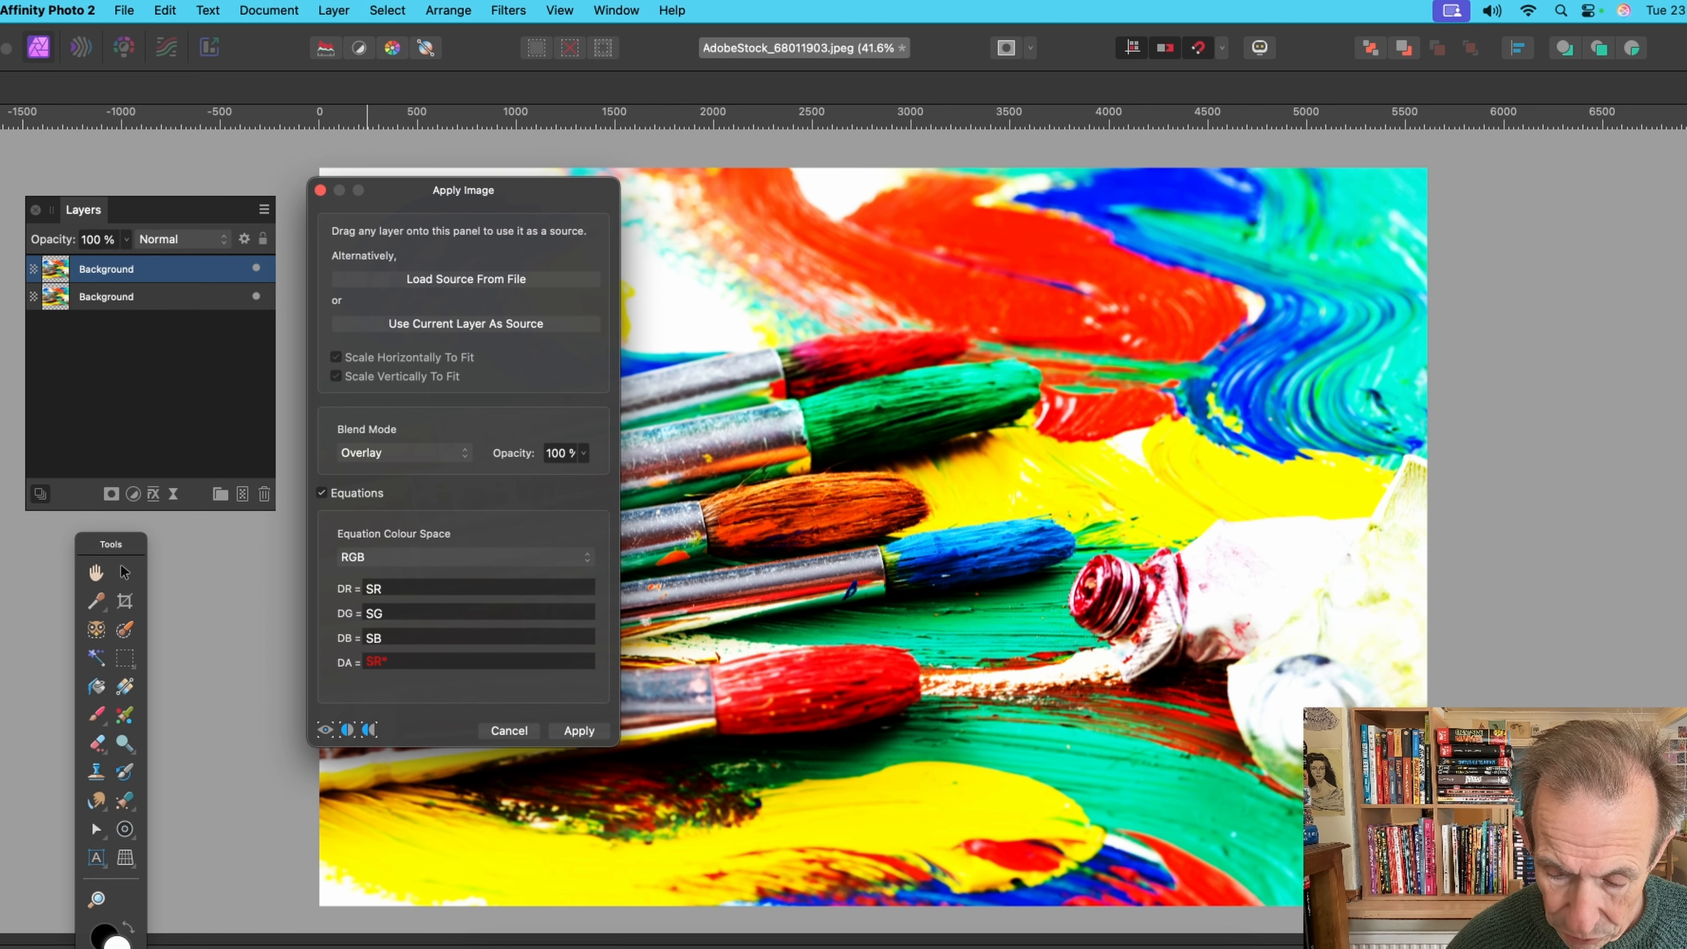
pyautogui.write('0.2')
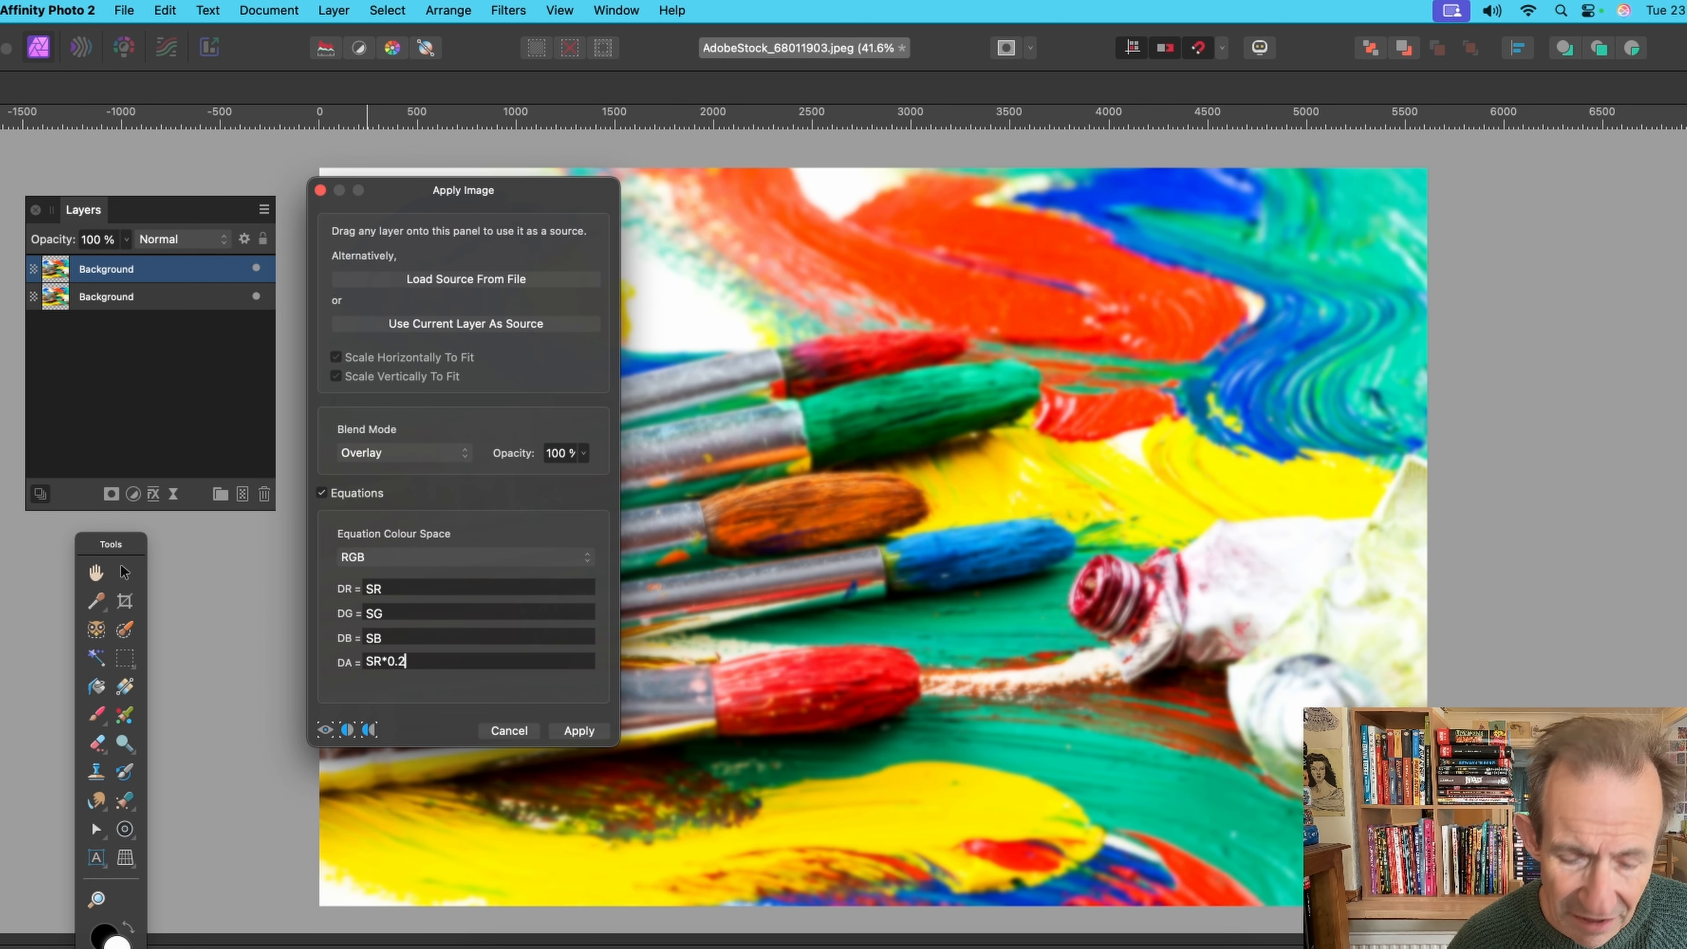
pyautogui.write('+')
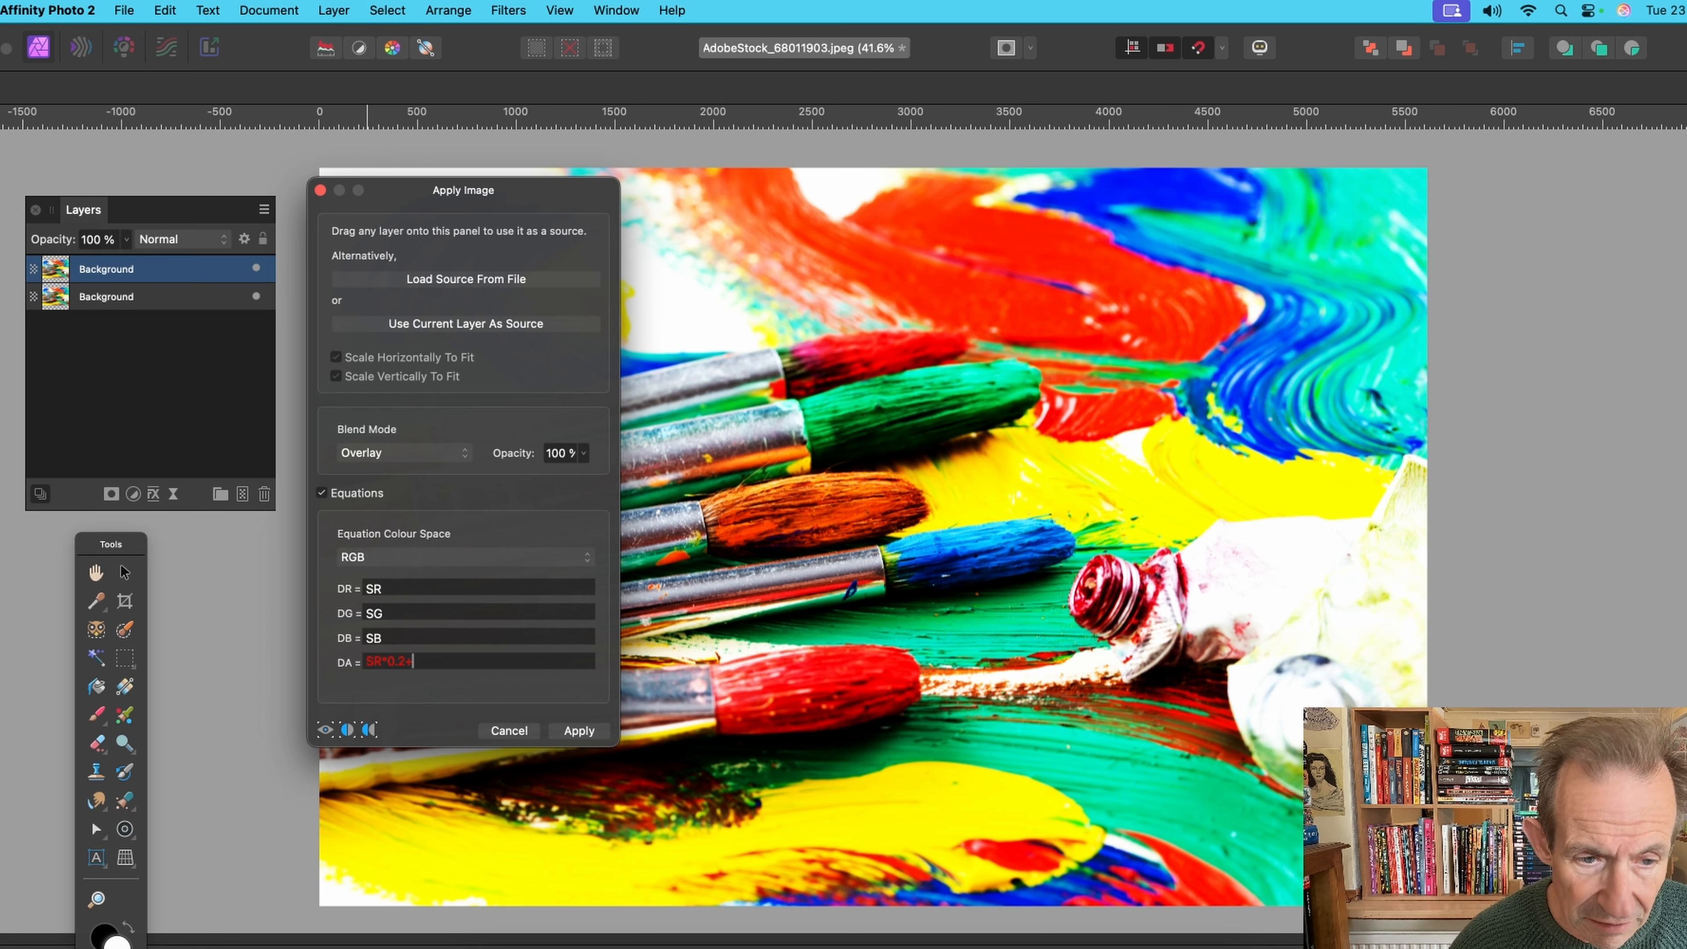
pyautogui.write('SB')
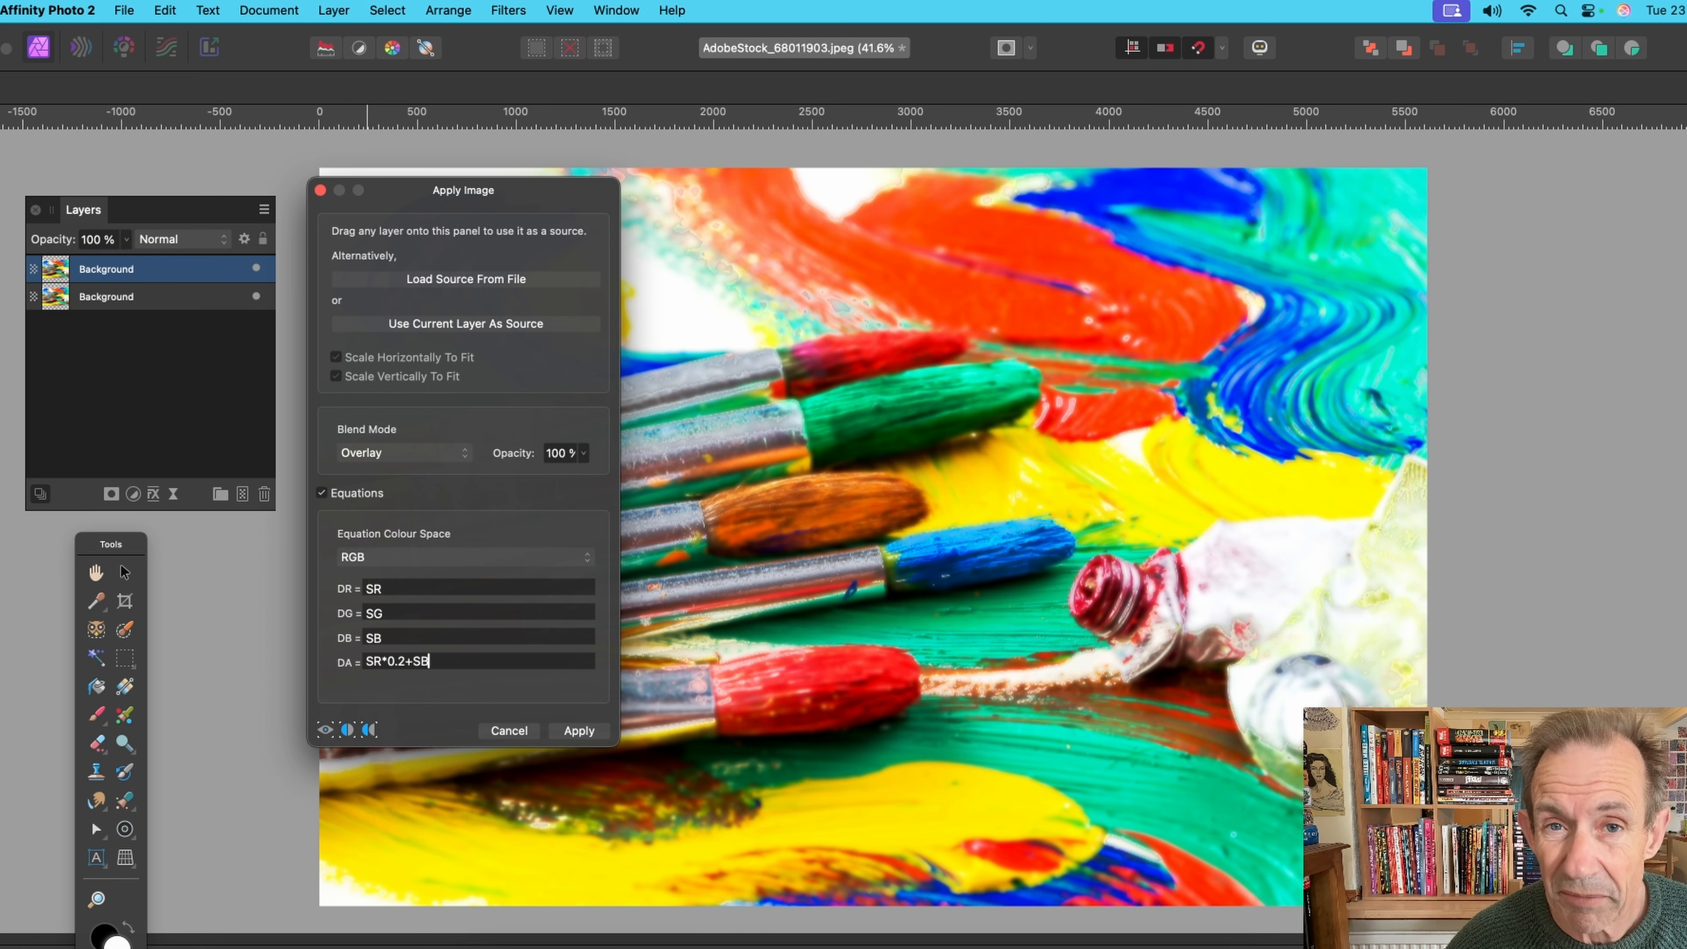
pyautogui.write('*0.')
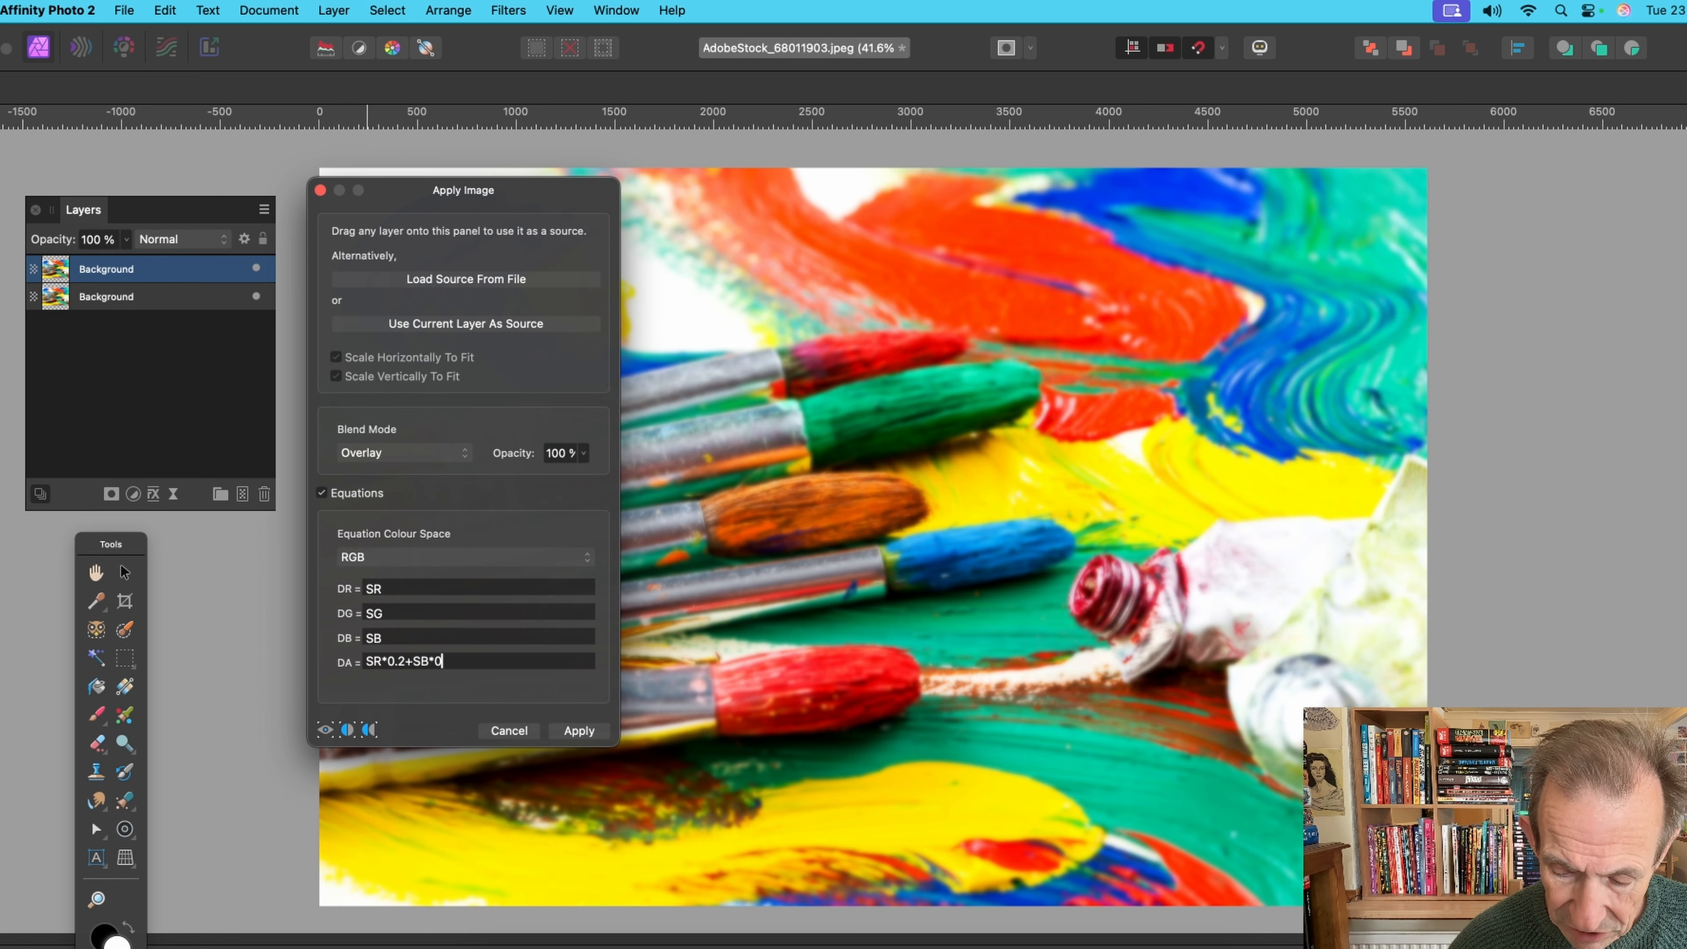
pyautogui.write('6')
pyautogui.press('Tab')
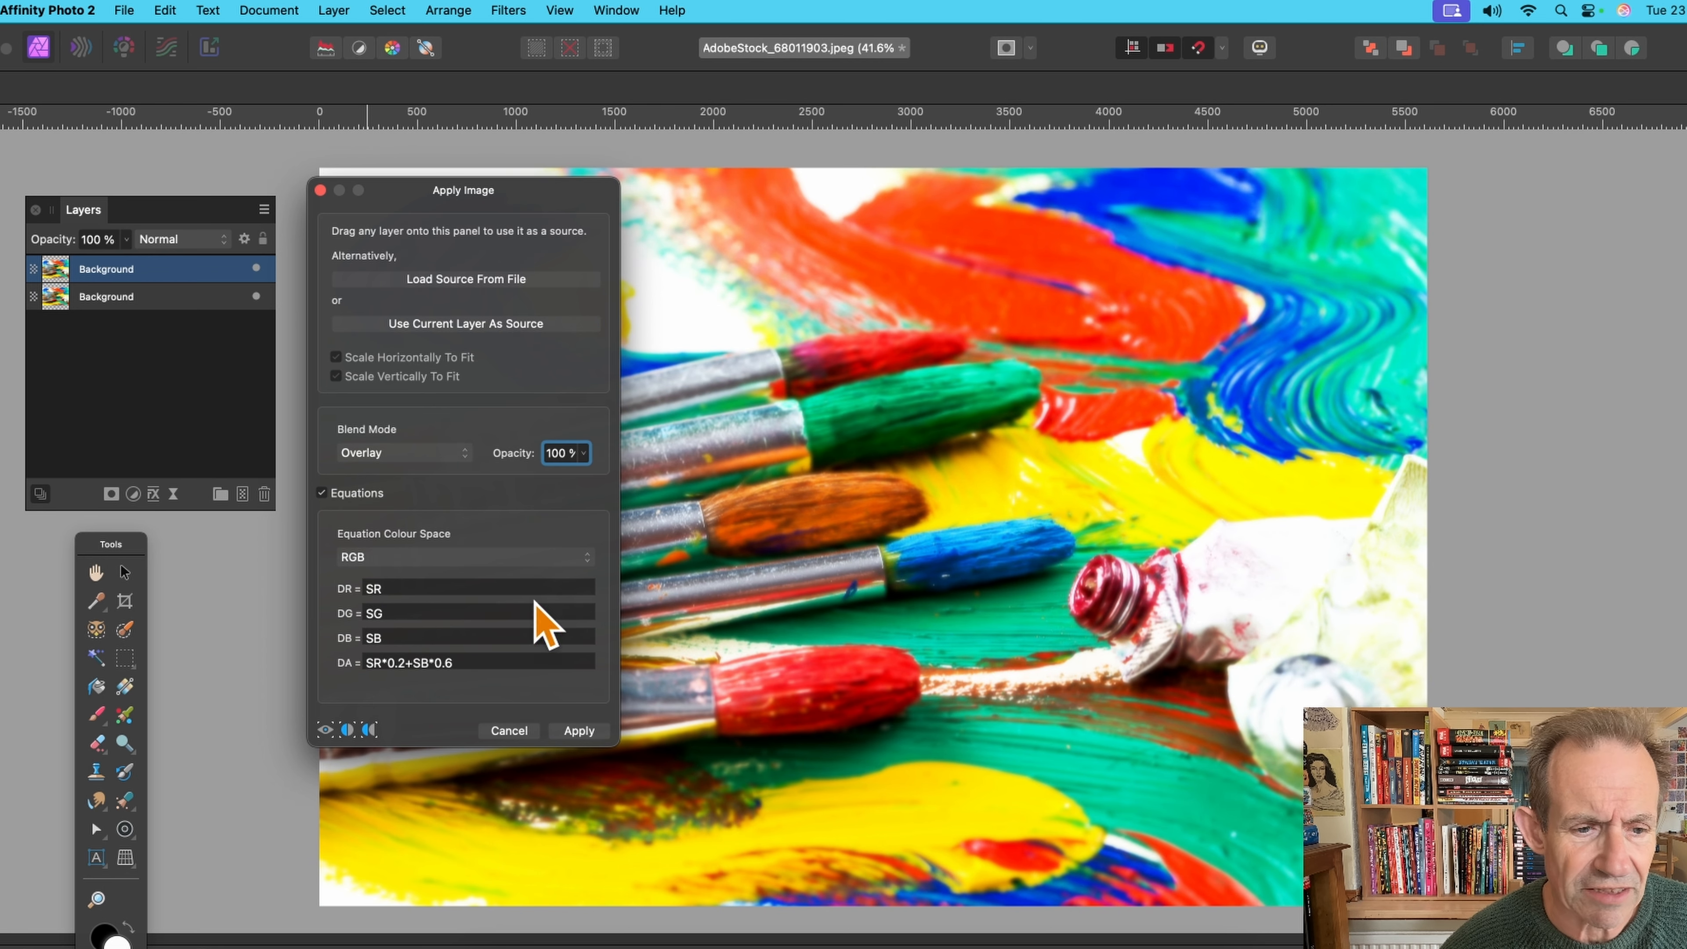
pyautogui.click(578, 731)
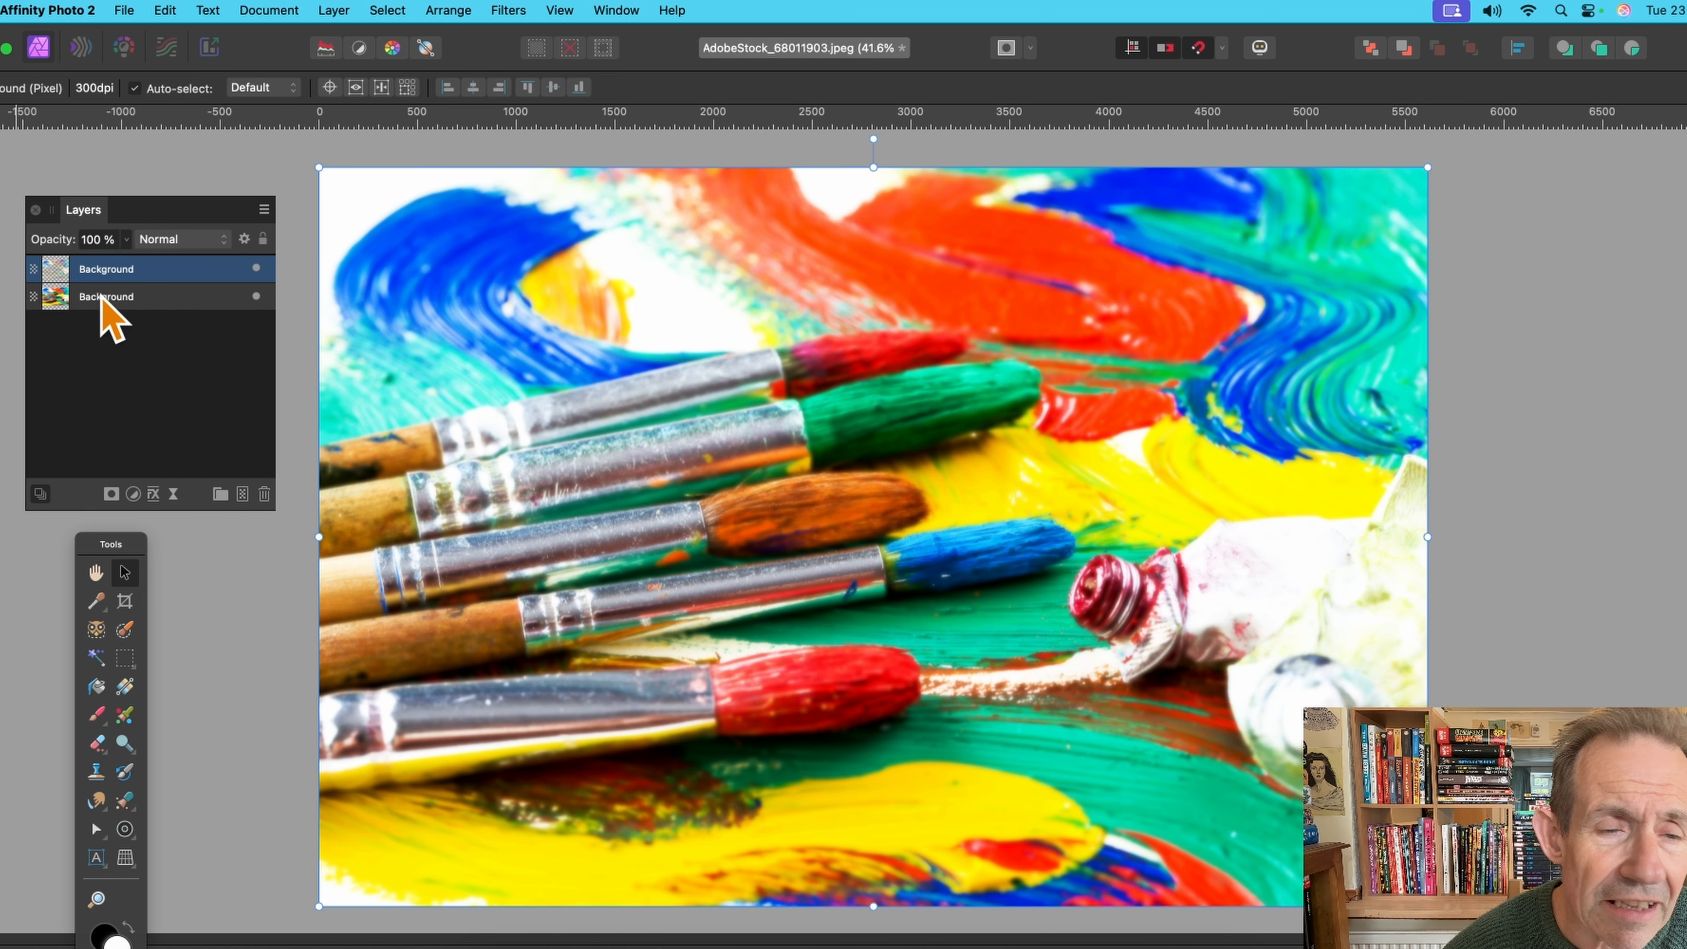
# - Enable the Bevel / Emboss layer effect on the upper layer and set its type to Emboss
pyautogui.click(155, 497)
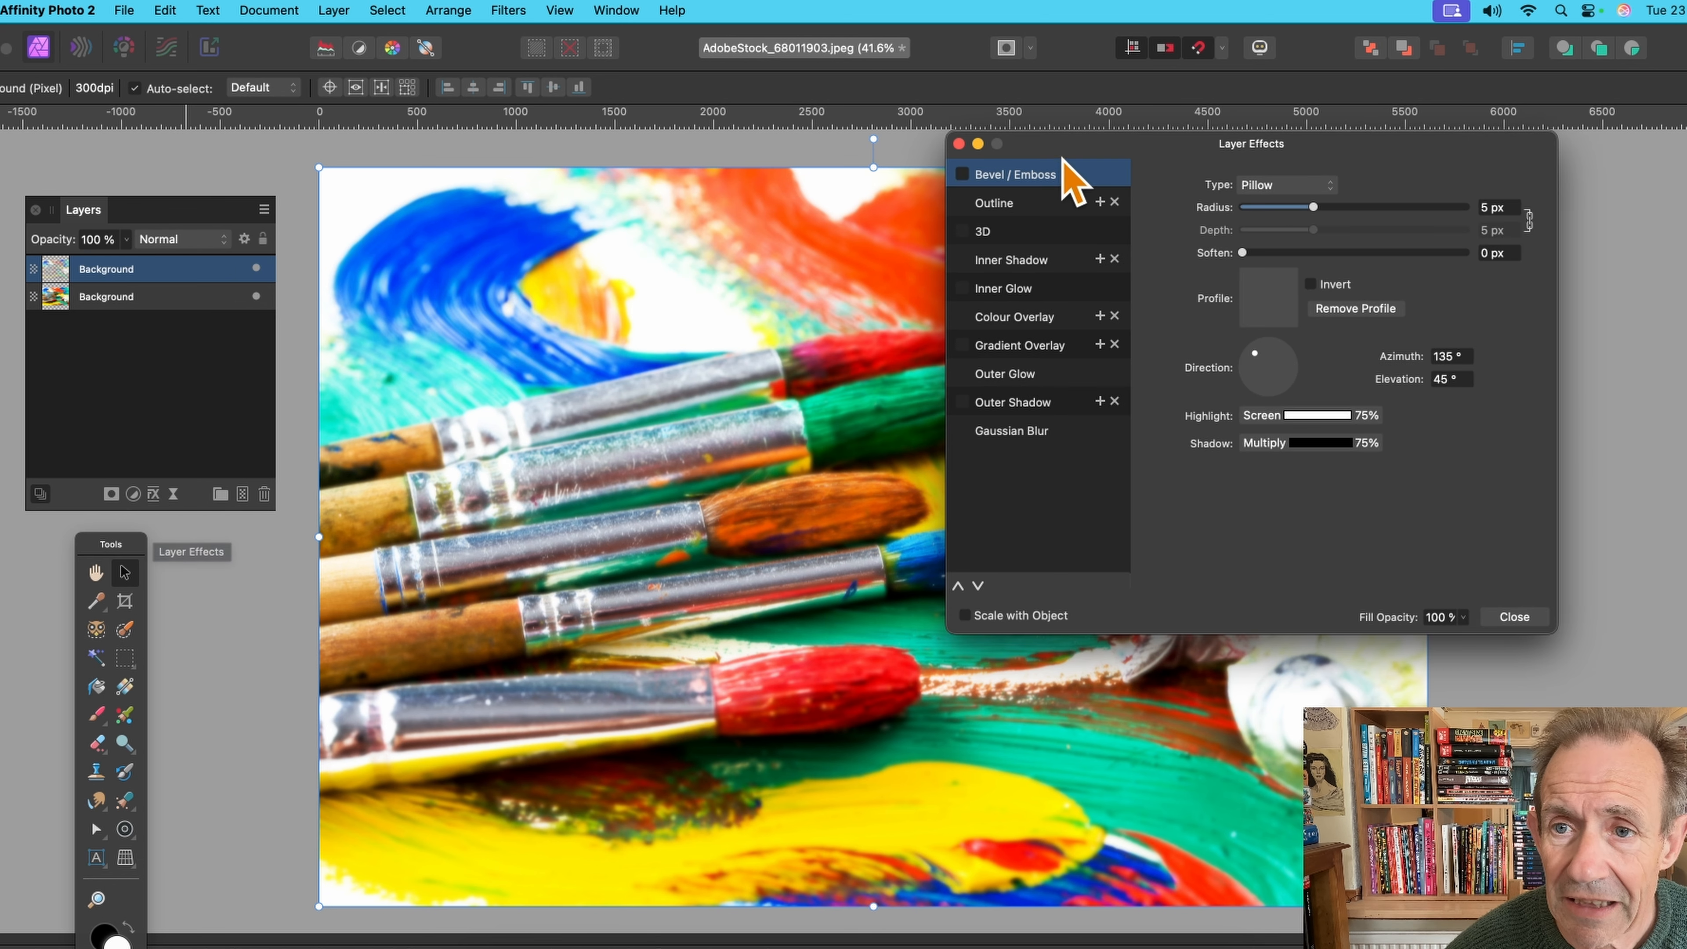
pyautogui.moveTo(1070, 170); pyautogui.dragTo(863, 175)
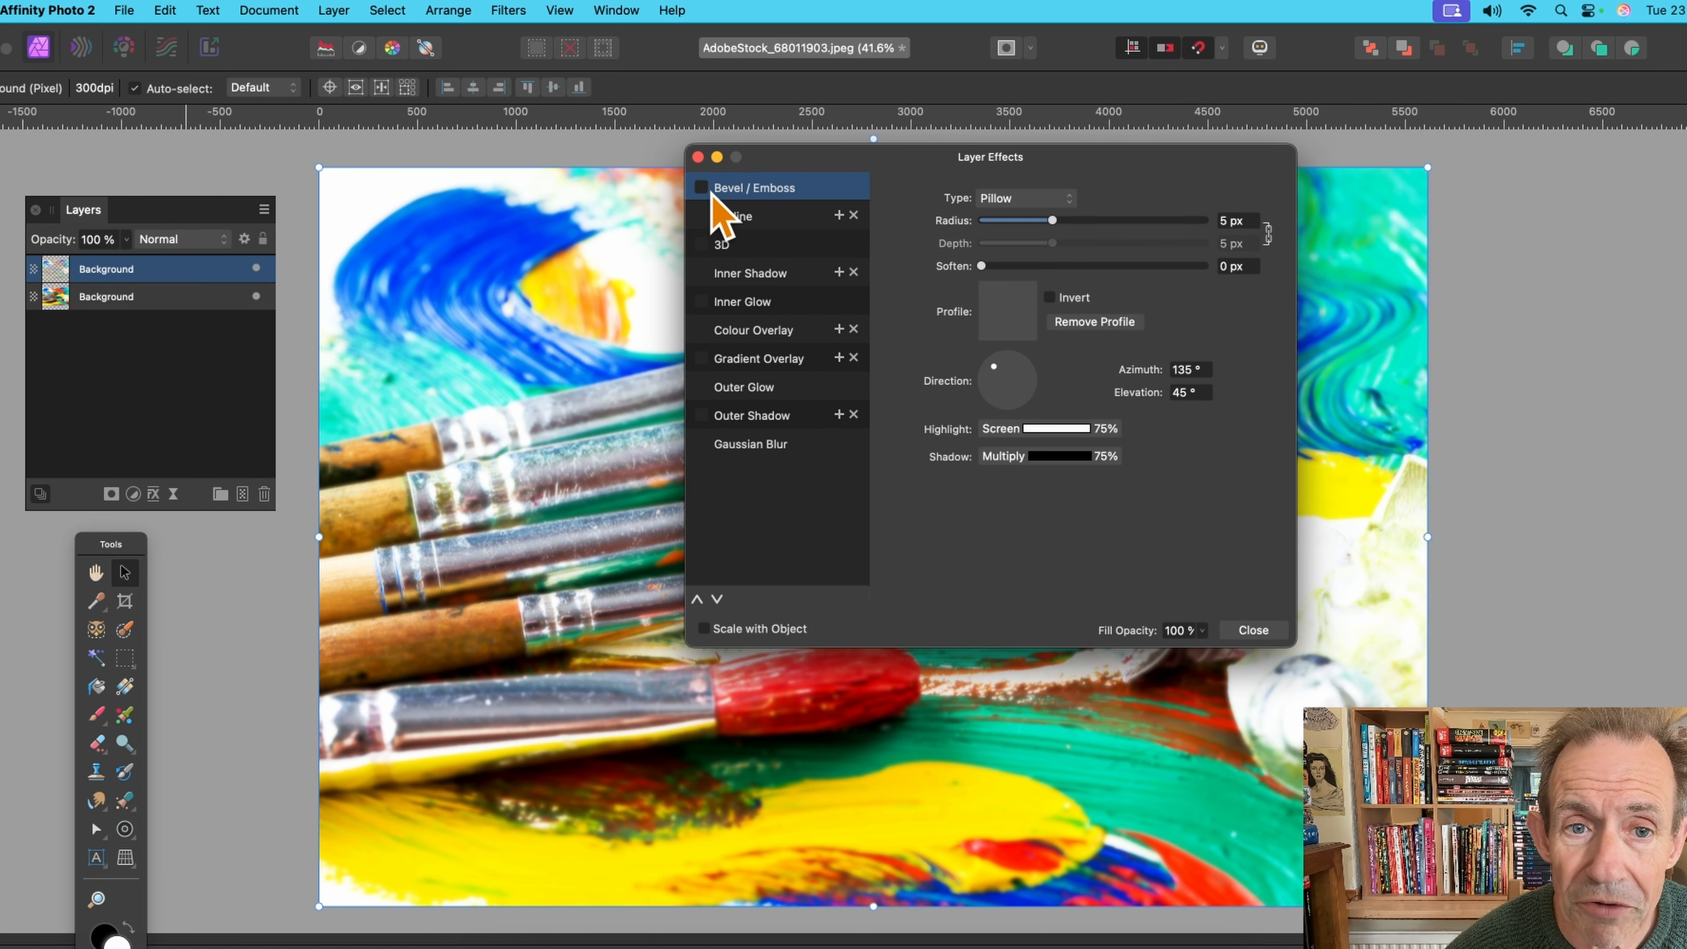
pyautogui.click(701, 187)
pyautogui.click(1023, 198)
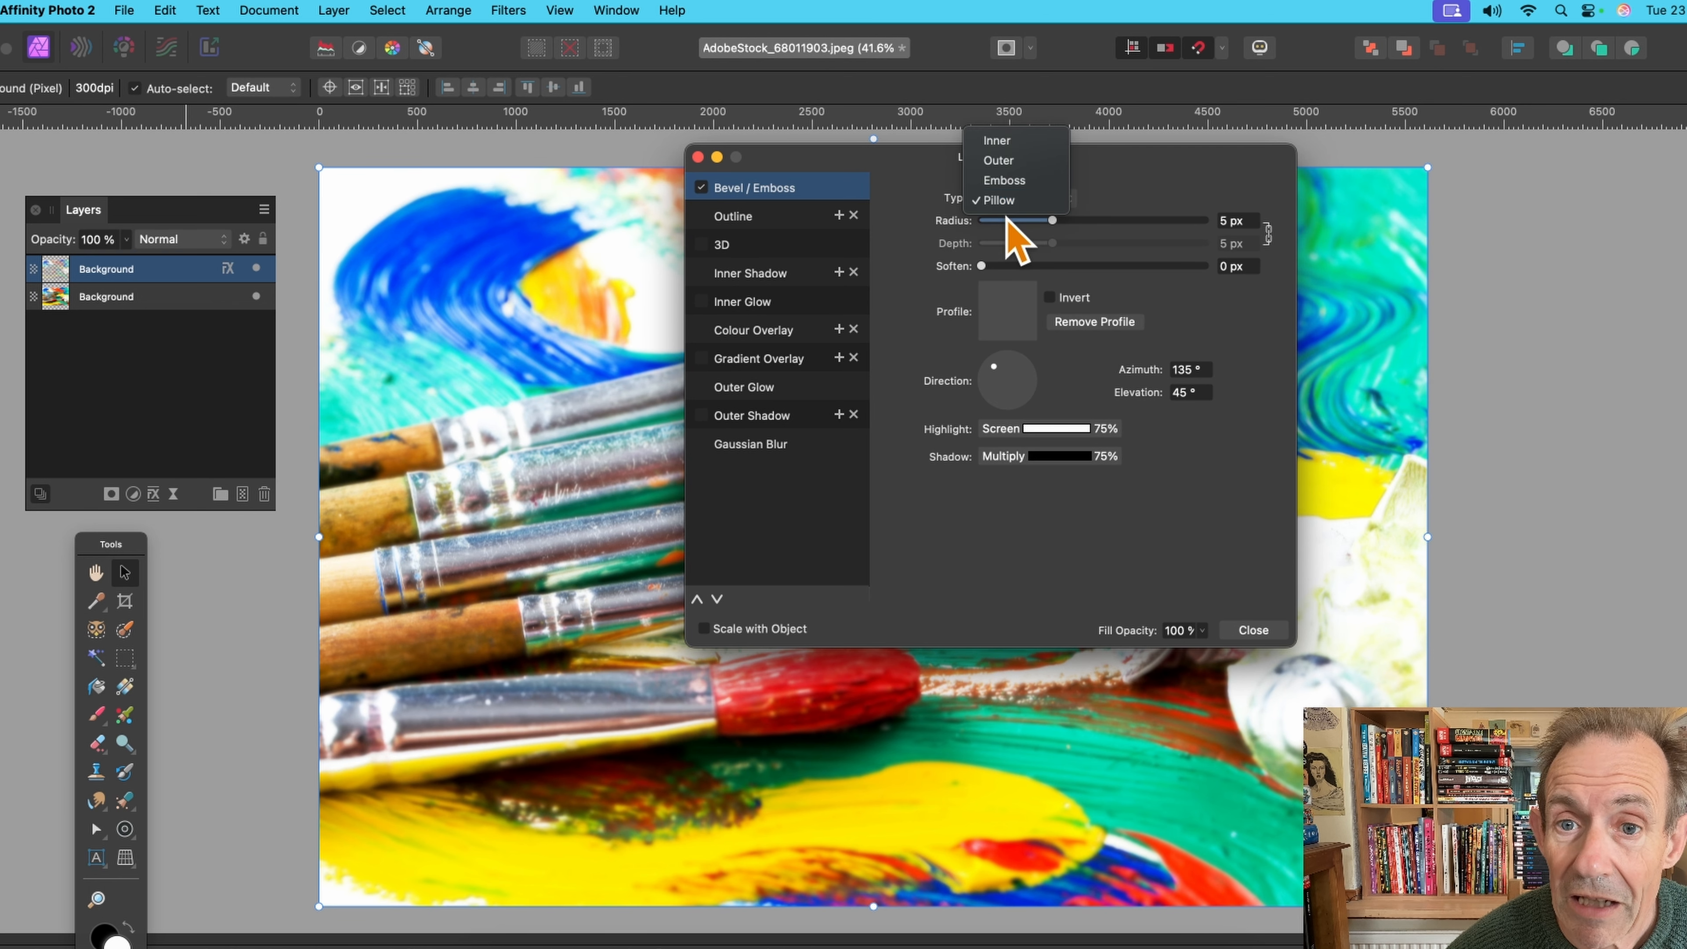
pyautogui.click(1019, 179)
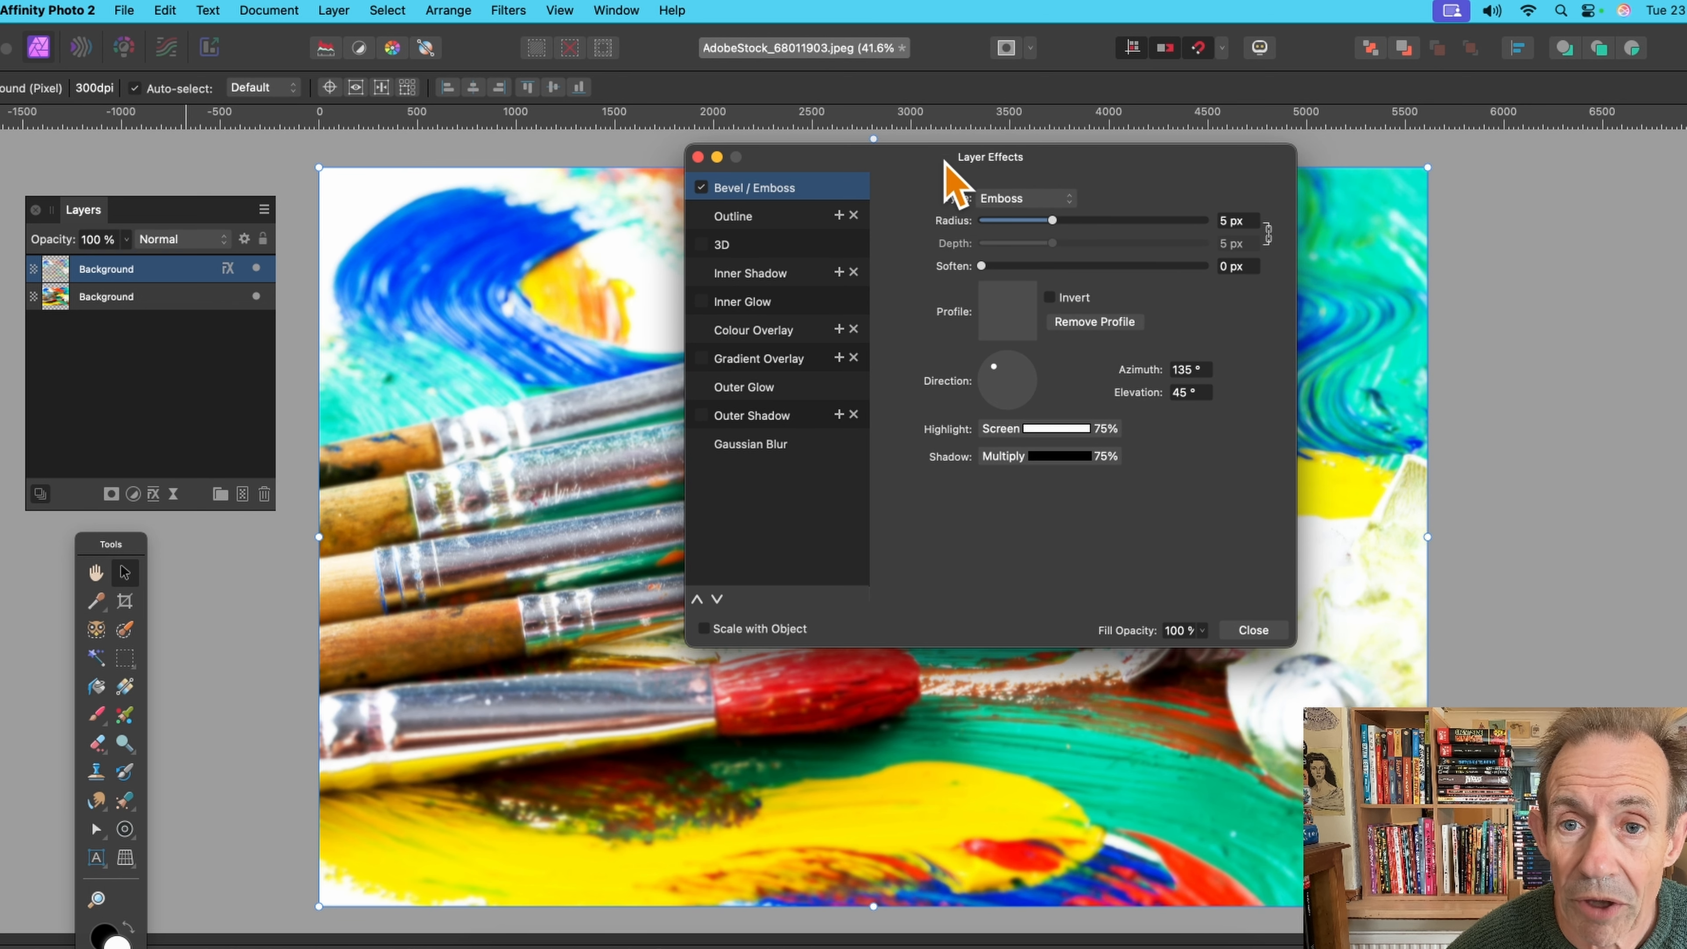
# - Set the Bevel / Emboss radius to 61.2 px and soften to 0.3 px, with the dialog moved aside from the image
pyautogui.moveTo(943, 159); pyautogui.dragTo(1076, 157)
pyautogui.moveTo(1190, 220); pyautogui.dragTo(1318, 220)
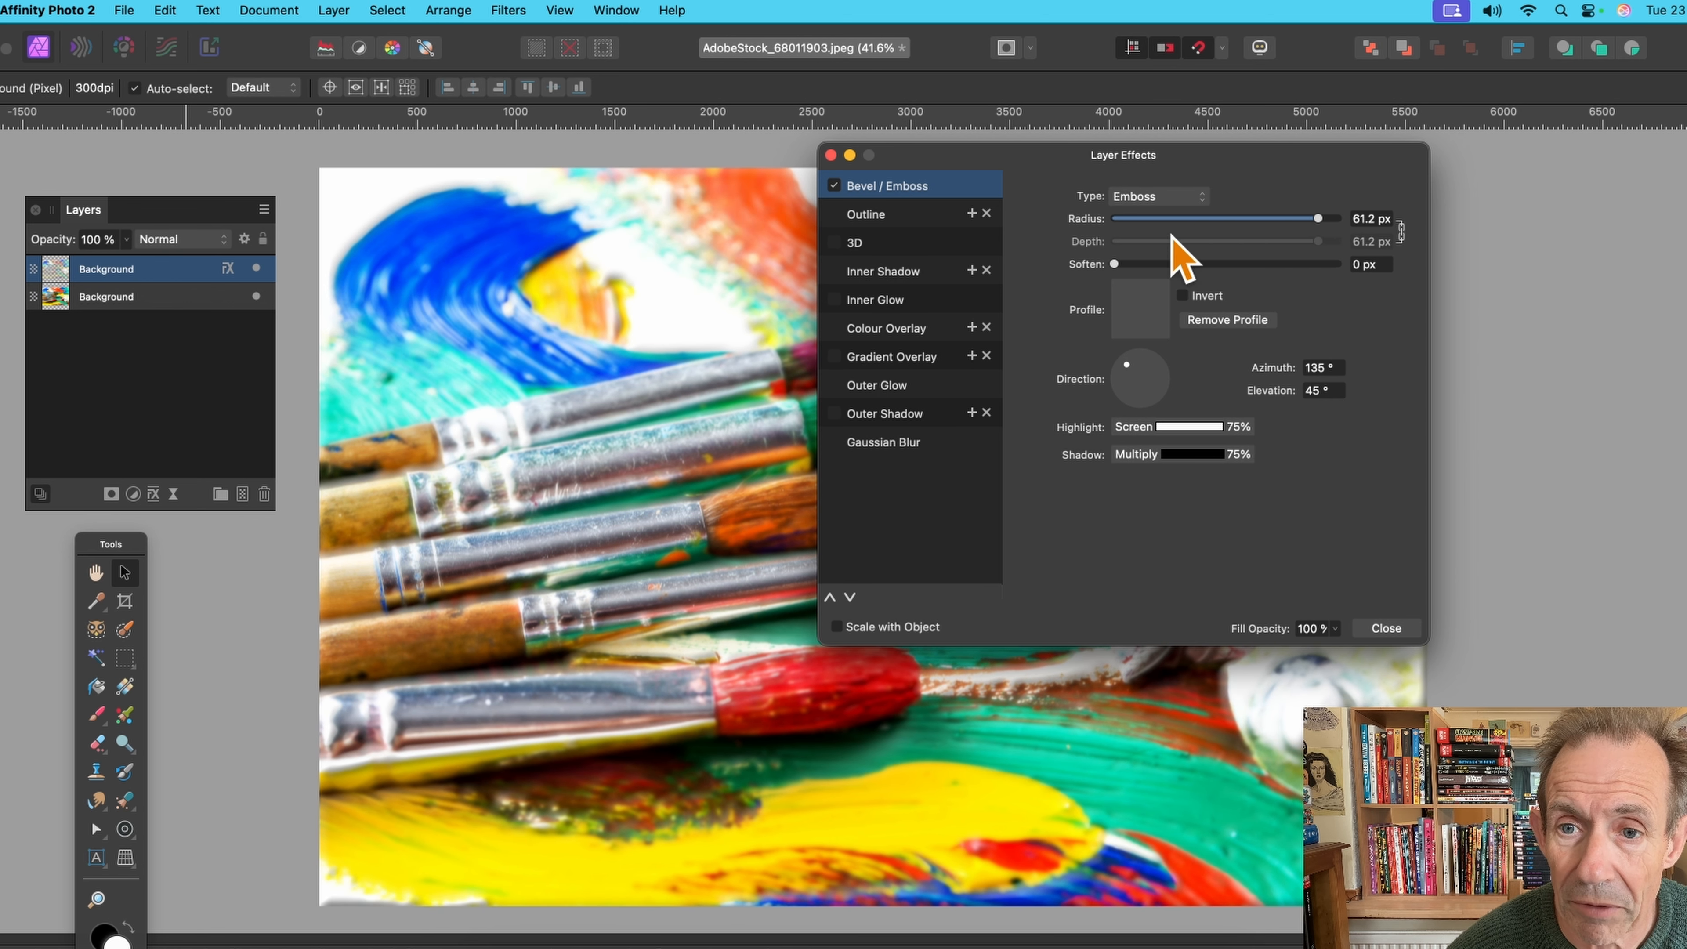
pyautogui.moveTo(1120, 265); pyautogui.dragTo(1127, 266)
# - Compare the standard bevel profiles and choose the fourth one, the rounded convex curve, for the emboss effect
pyautogui.click(1148, 317)
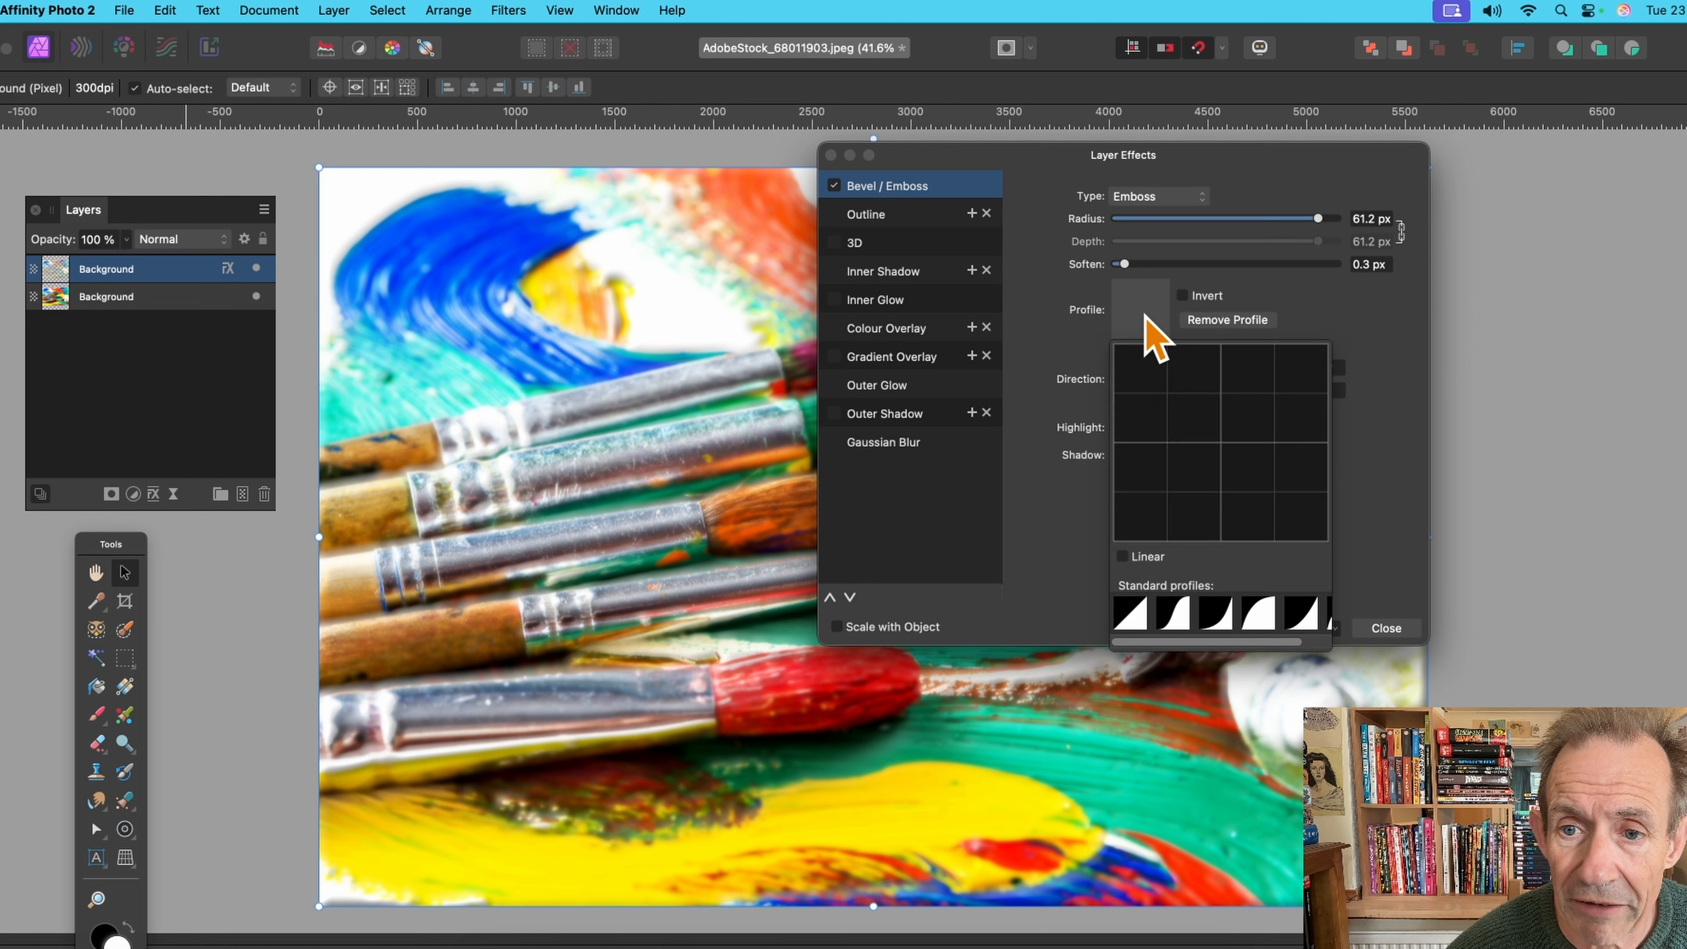
pyautogui.click(1175, 613)
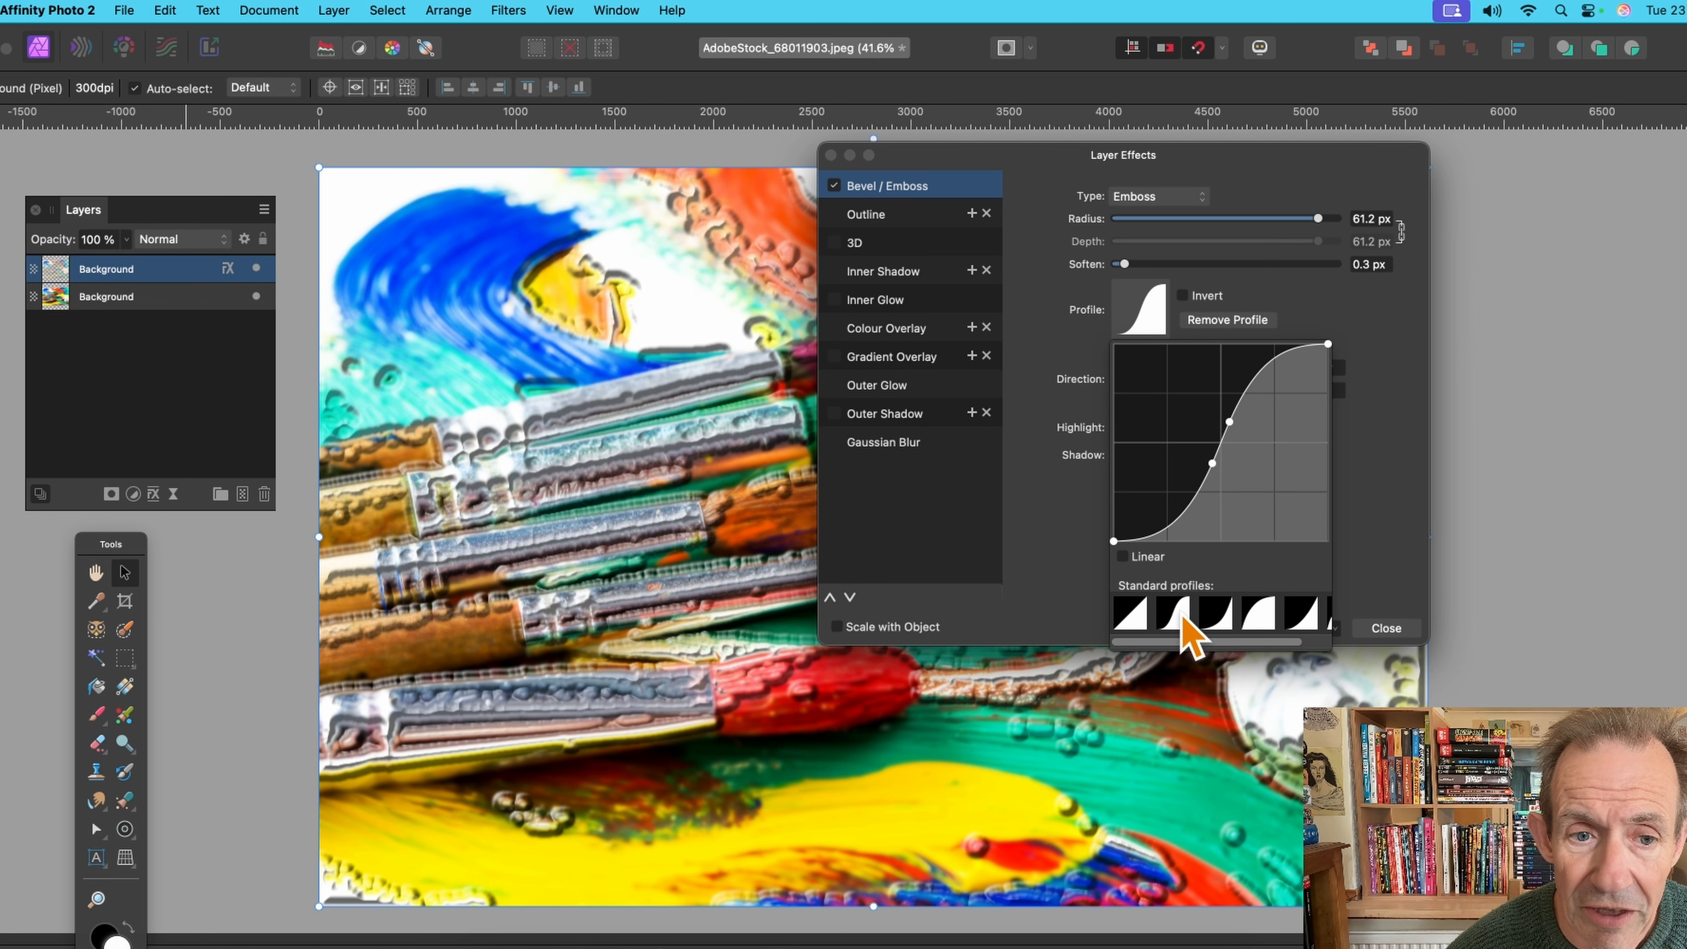
pyautogui.click(1132, 615)
pyautogui.click(1217, 613)
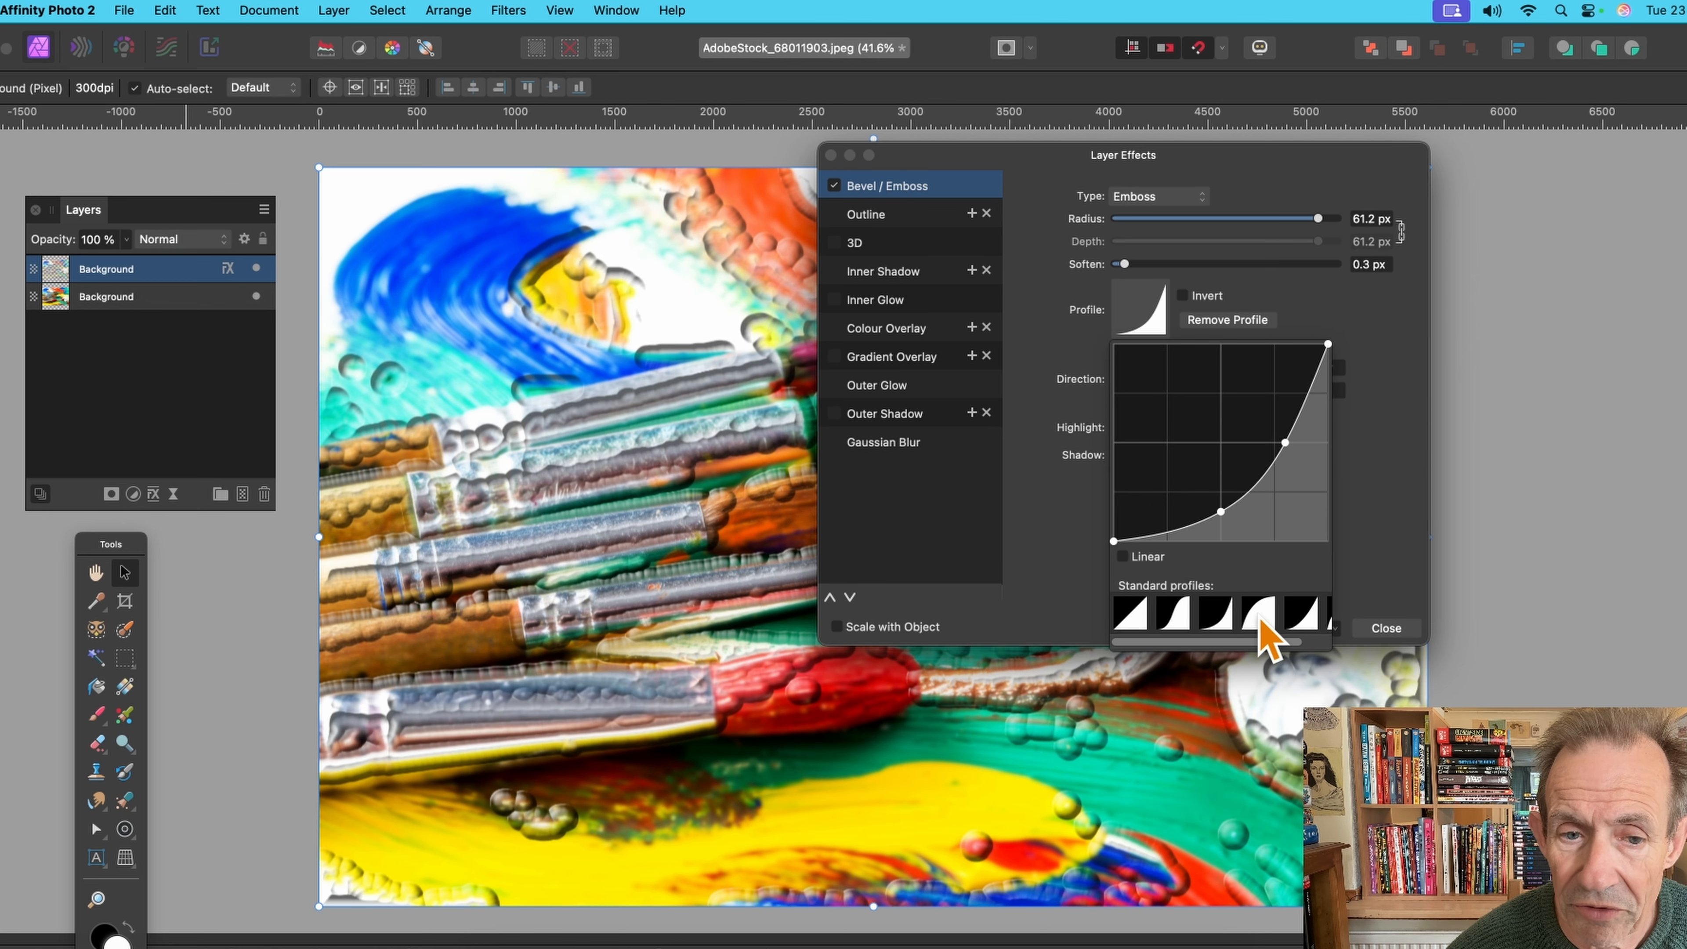
pyautogui.click(1258, 615)
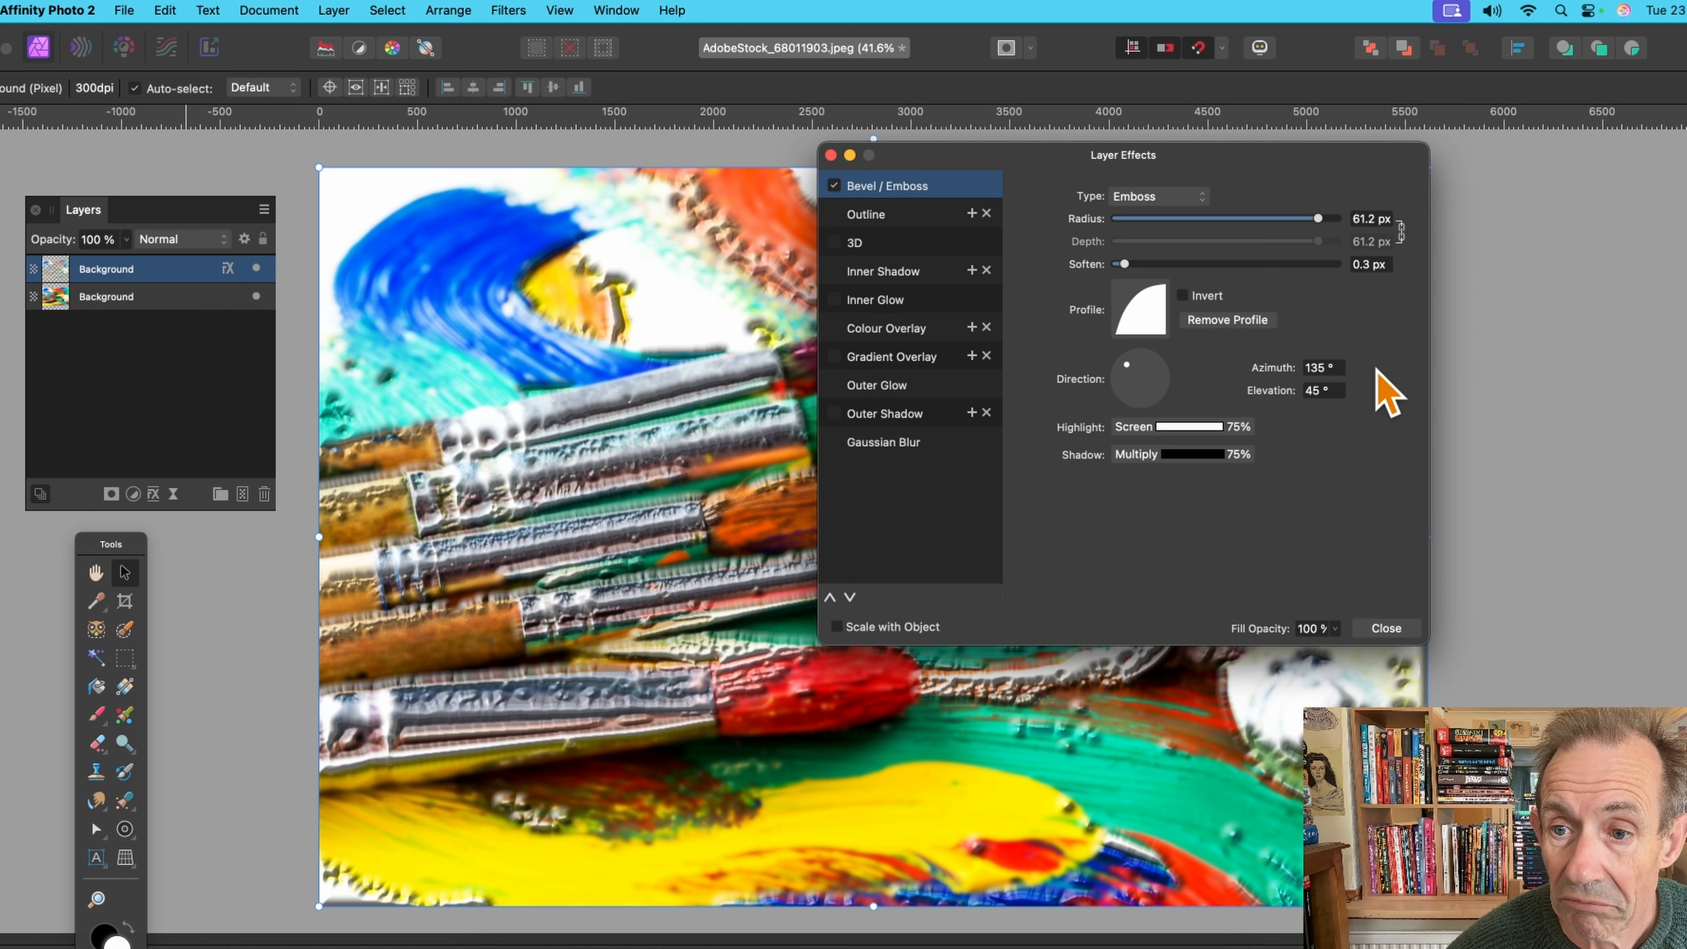
pyautogui.click(1390, 385)
# - Try the Outer type for the Bevel / Emboss effect and settle on Inner
pyautogui.click(1133, 197)
pyautogui.click(1139, 178)
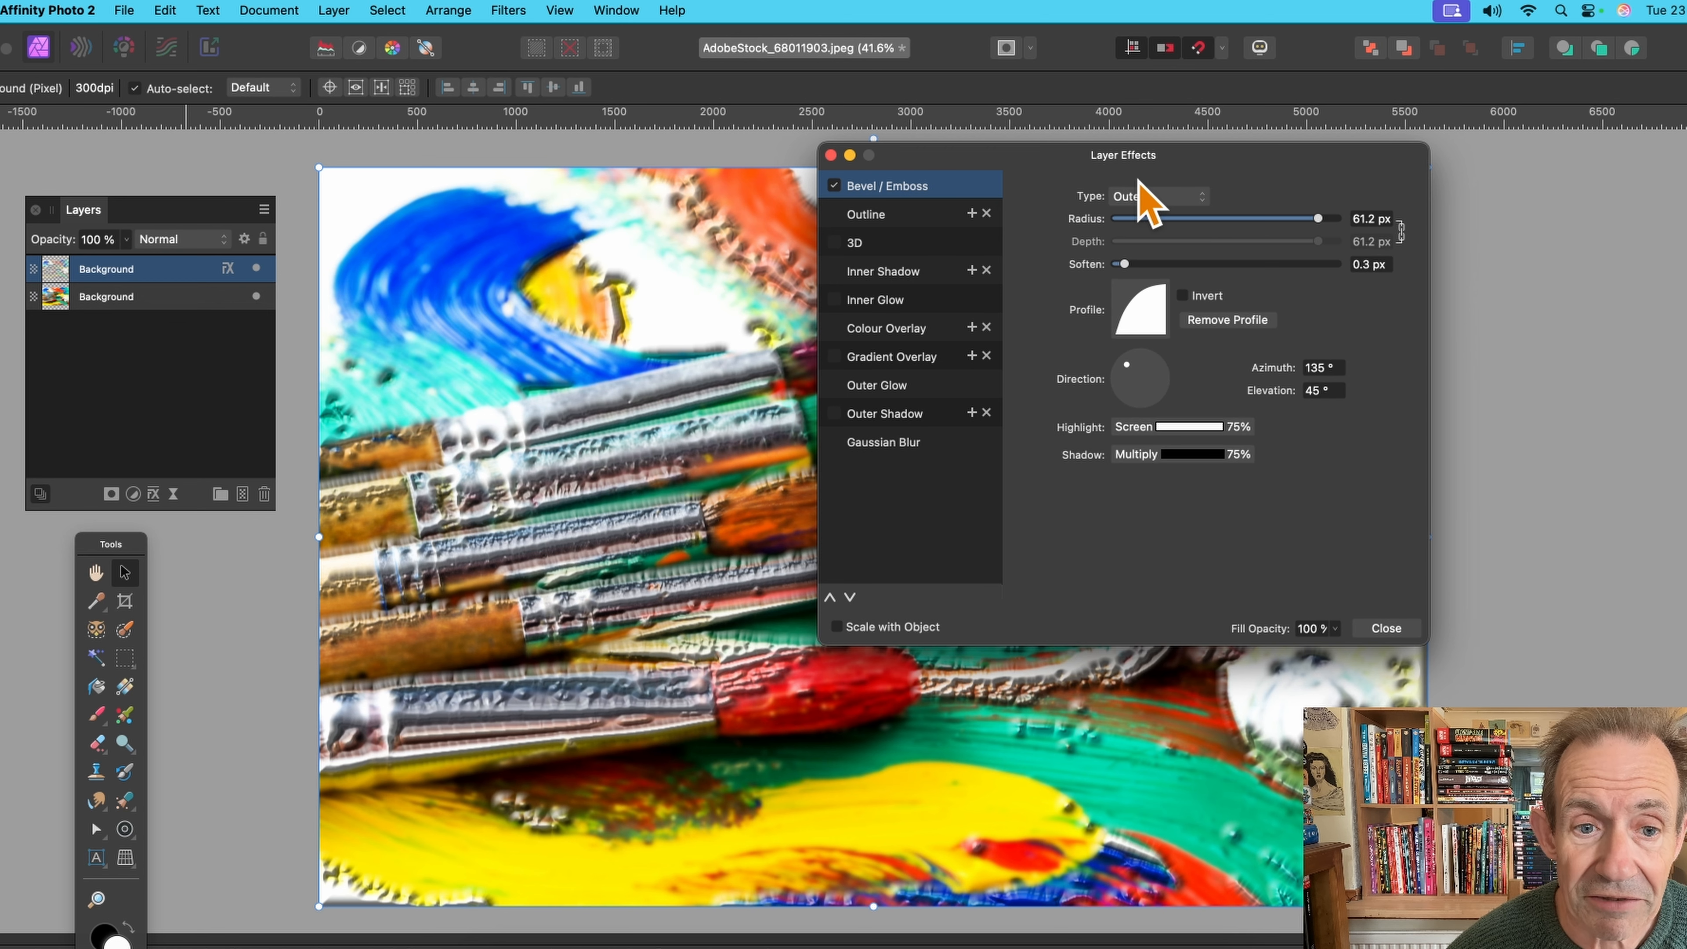
pyautogui.click(1153, 197)
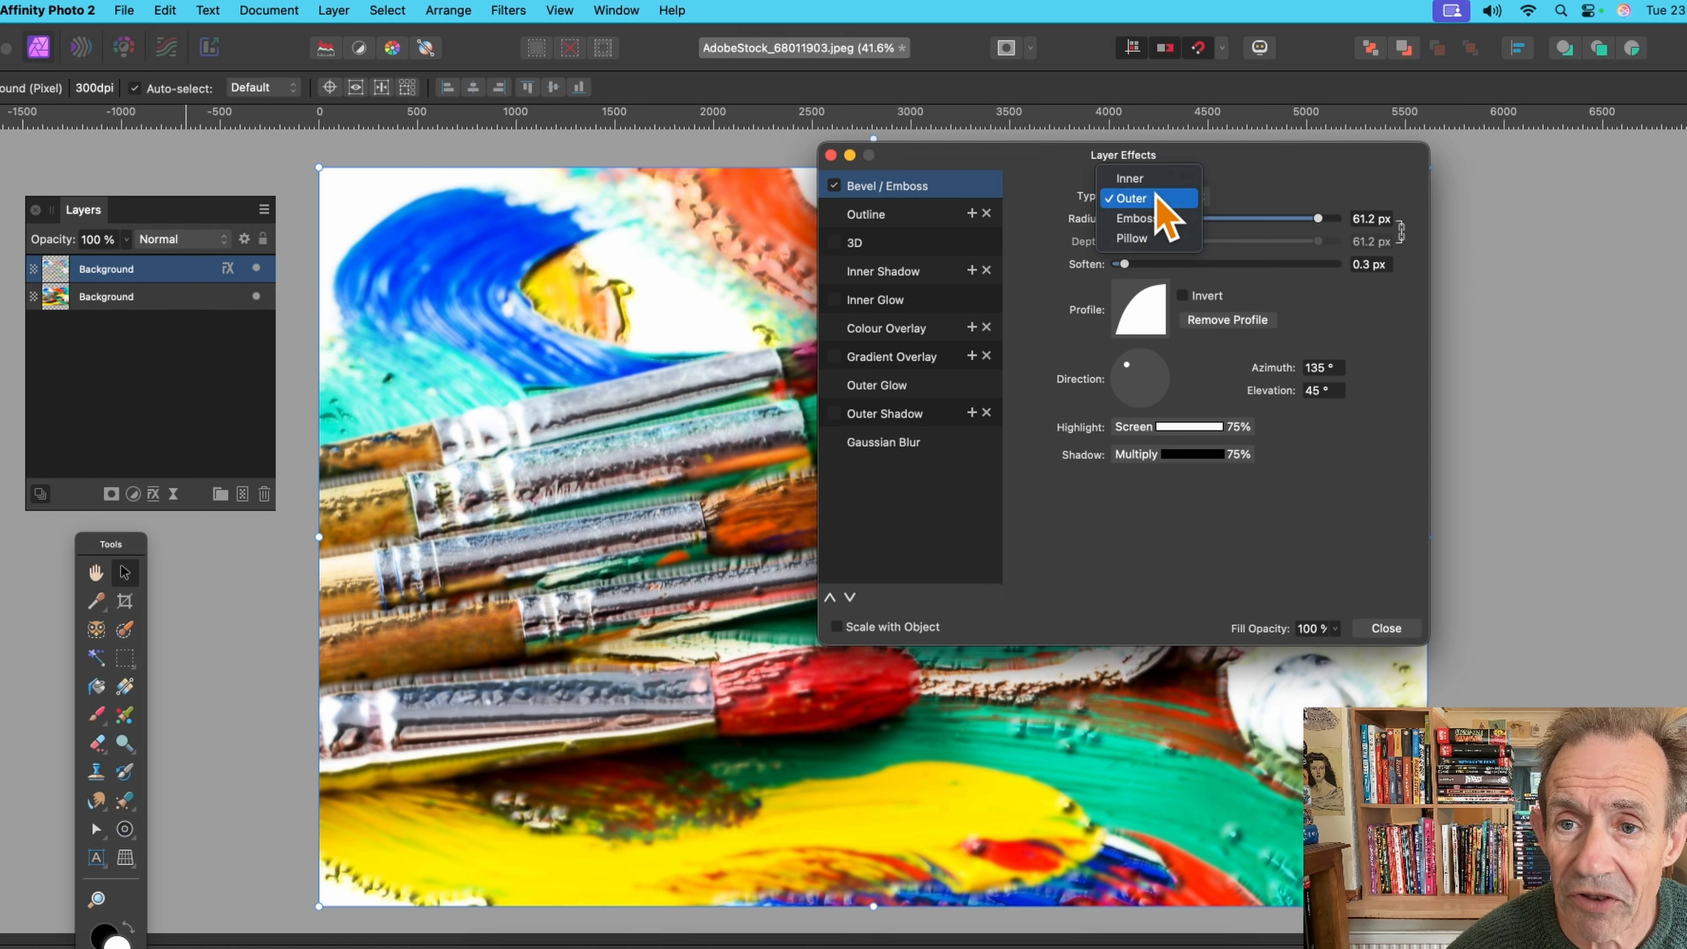
pyautogui.click(1155, 174)
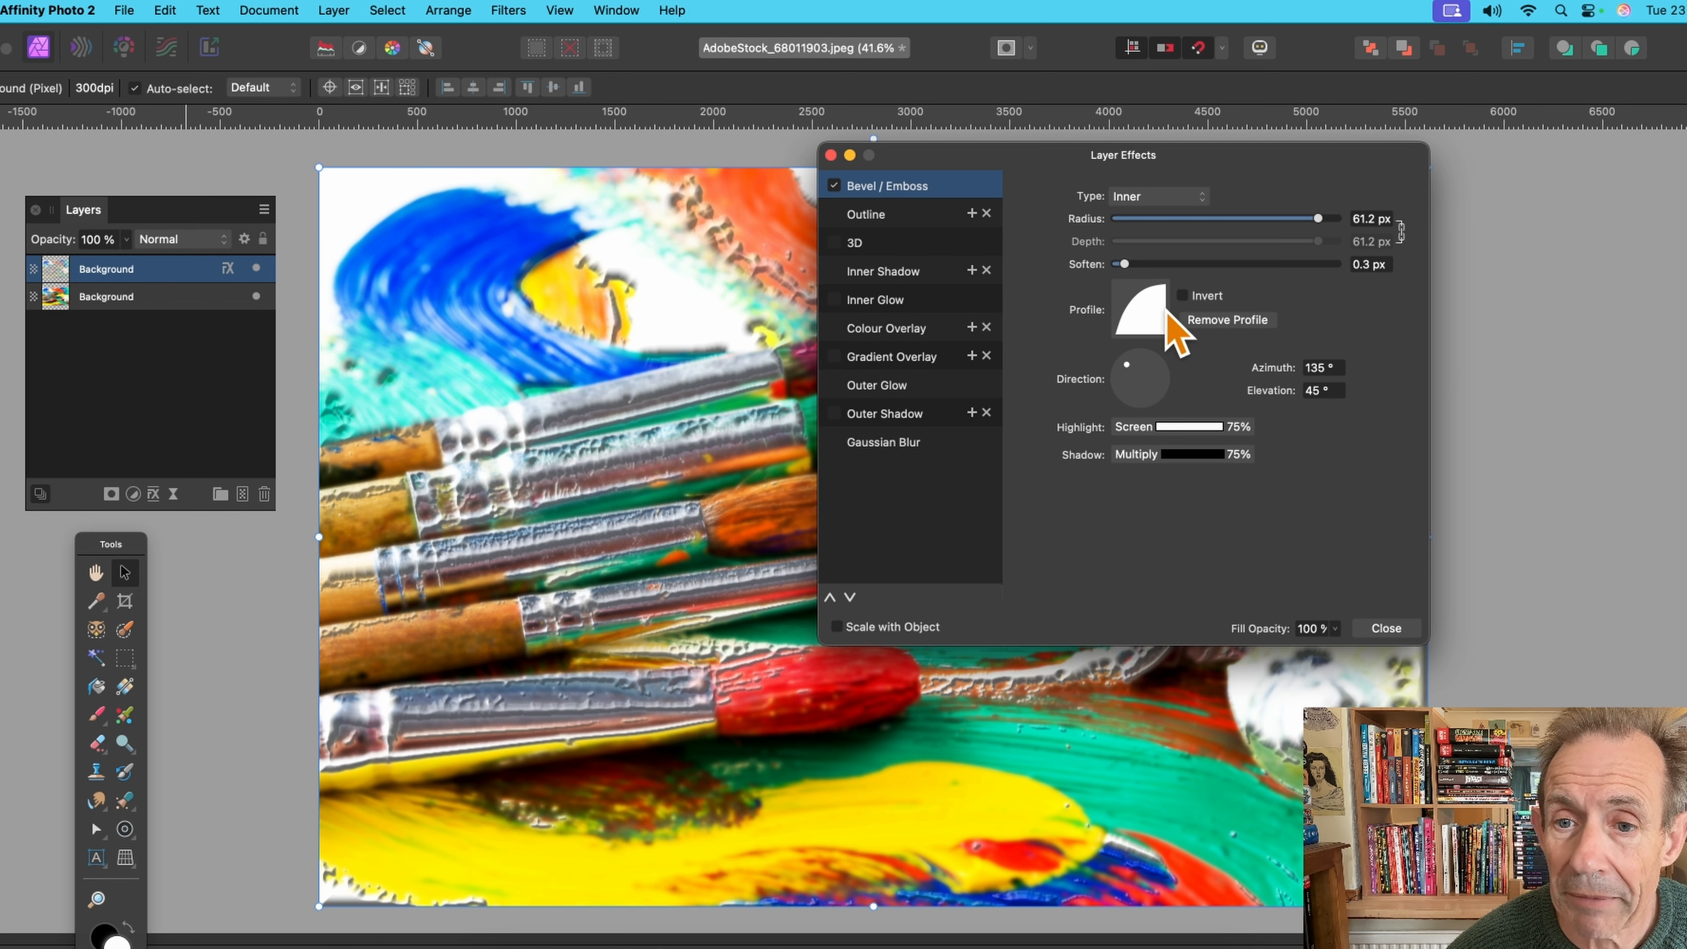
# - Set the bevel's light direction to azimuth 134.3° and elevation 34.9°, set soften to 6.1 px and finish the layer effects
pyautogui.moveTo(1143, 407); pyautogui.dragTo(1126, 364)
pyautogui.moveTo(1124, 264); pyautogui.dragTo(1261, 265)
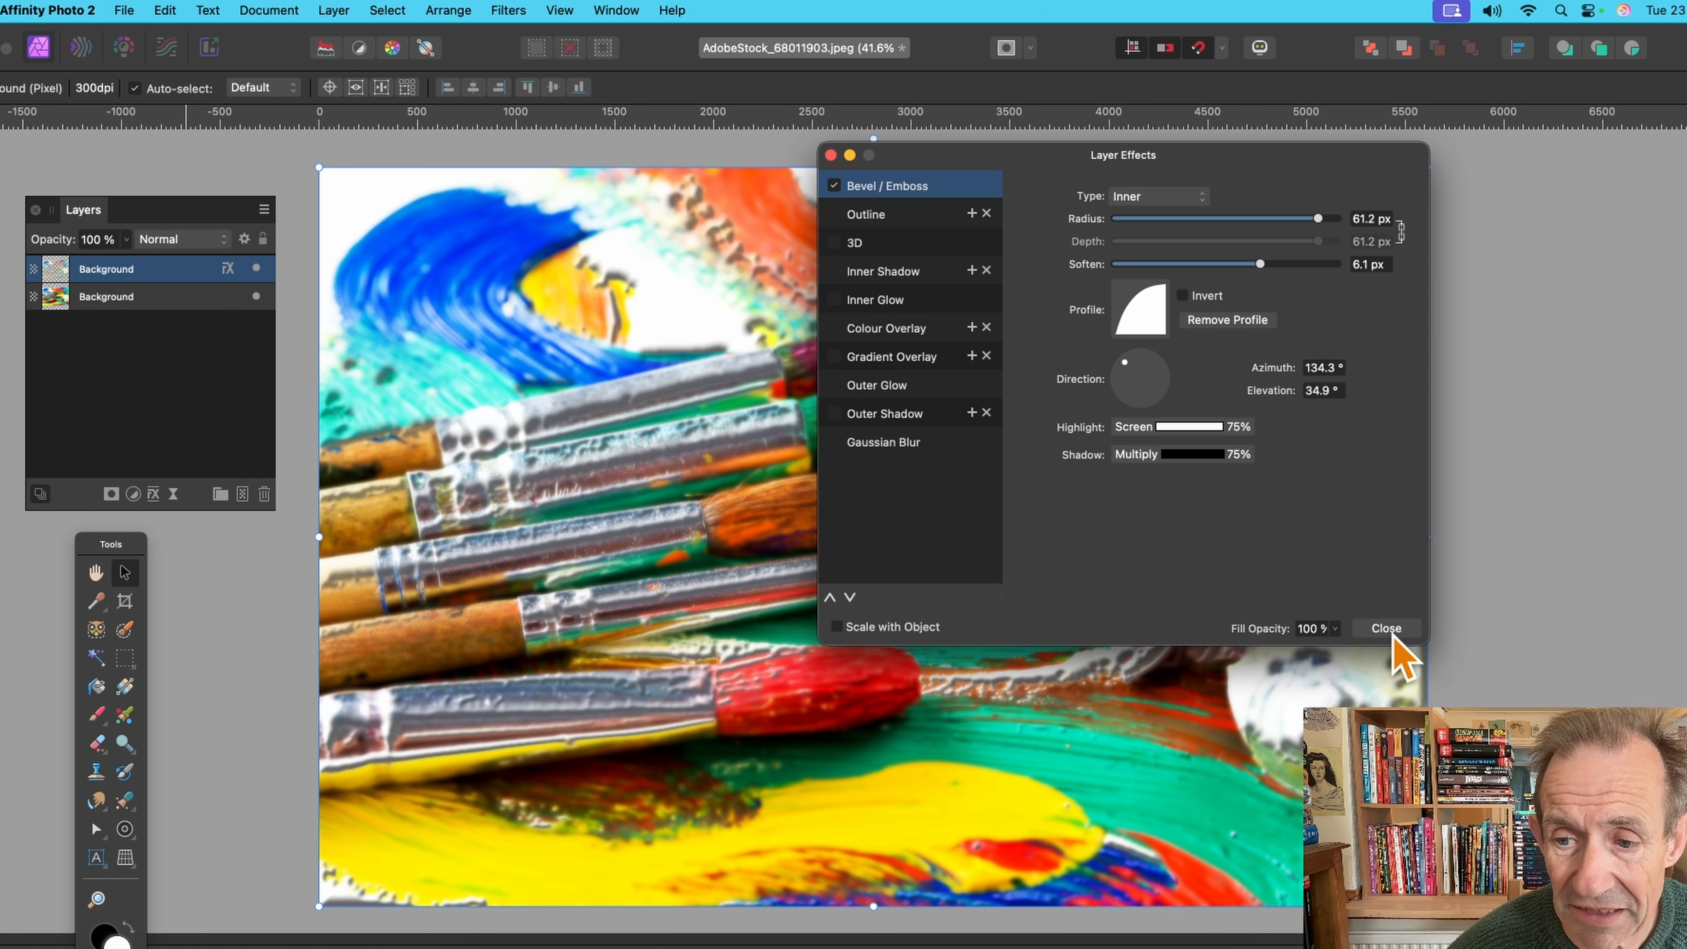
pyautogui.click(1387, 628)
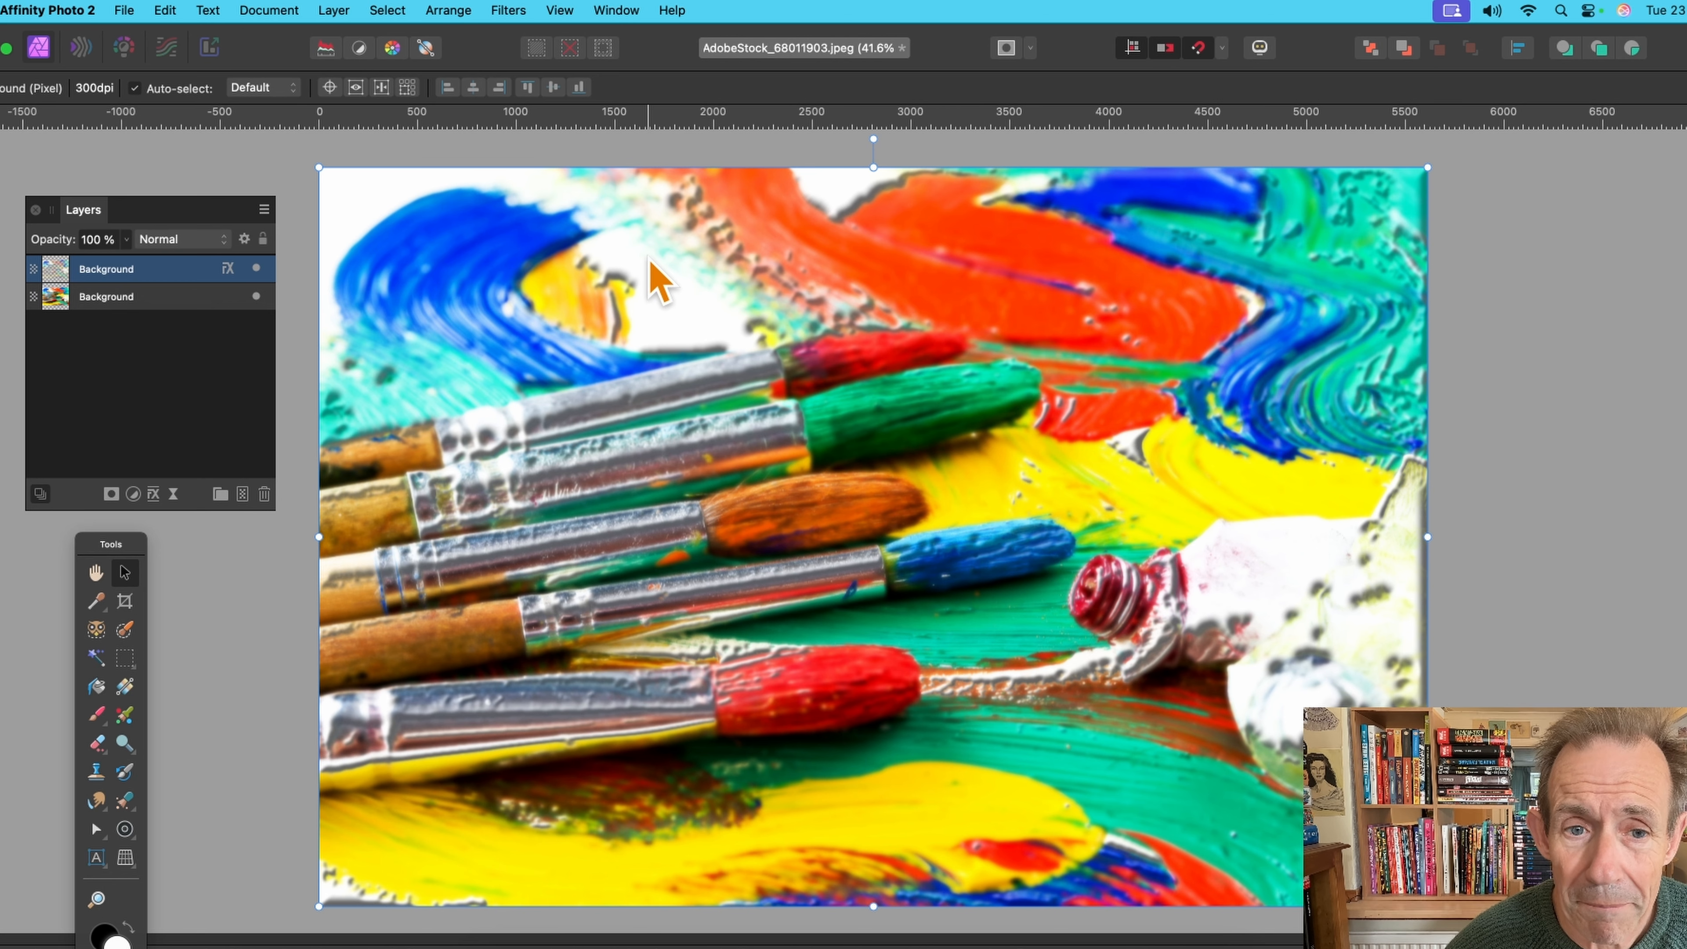
# - Duplicate the embossed layer and set the copy's bevel radius to 38.1 px, soften to 4.4 px and direction to about azimuth -147.8°, elevation 26.8°
pyautogui.rightClick(106, 268)
pyautogui.click(149, 495)
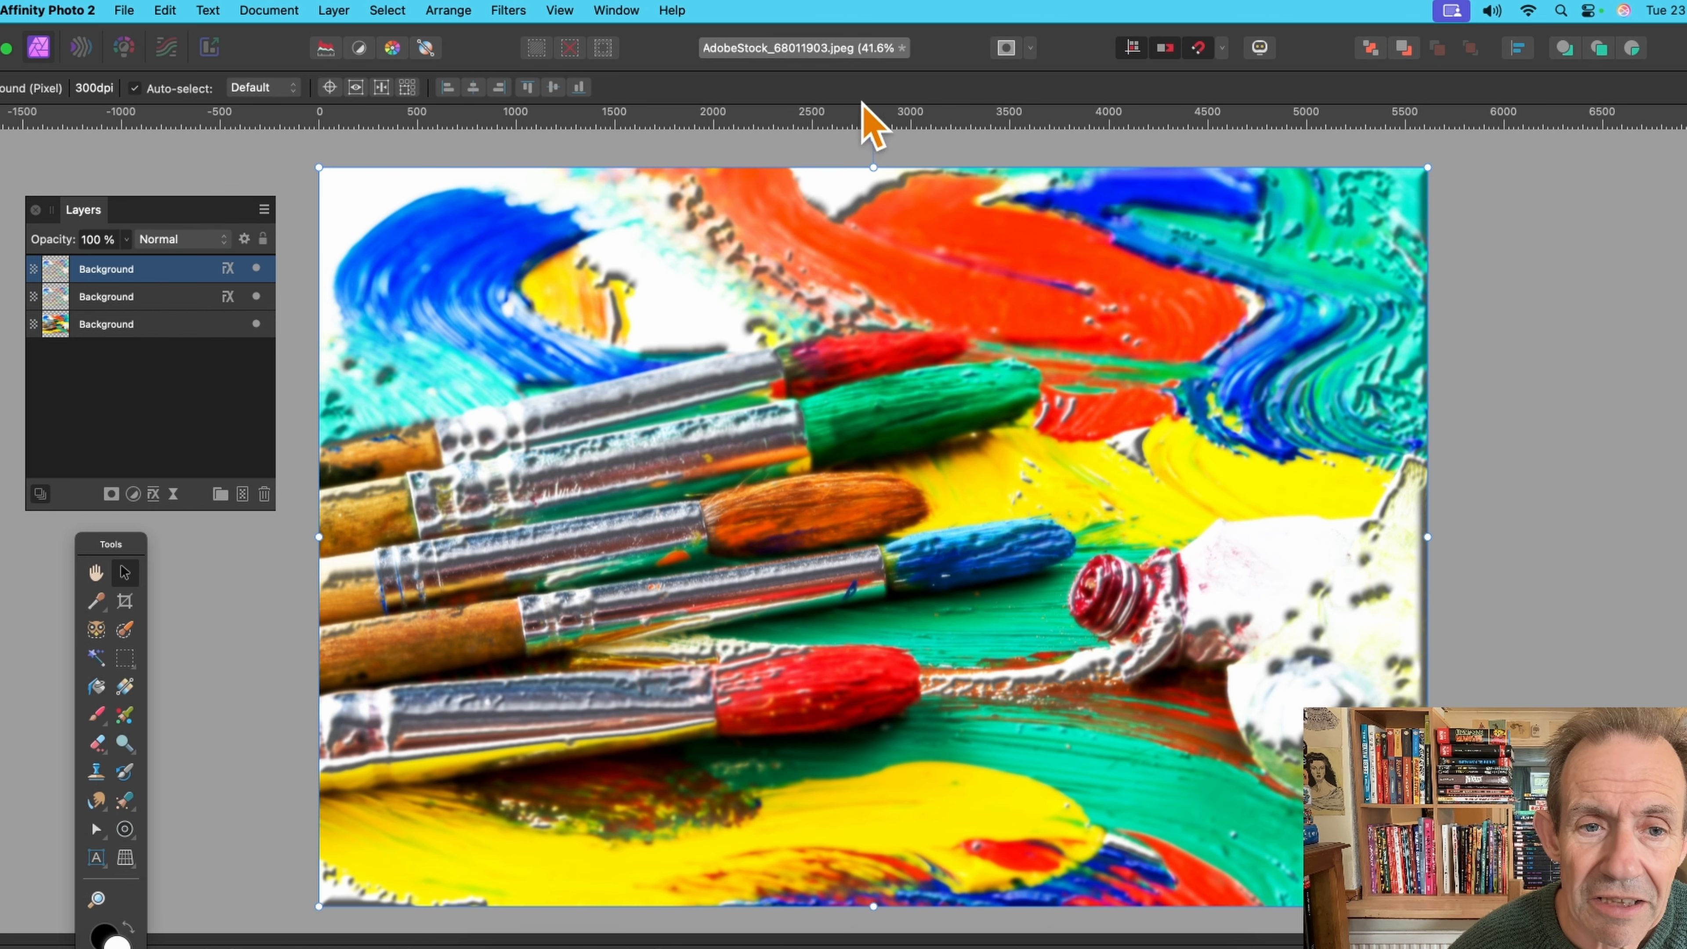
pyautogui.click(228, 270)
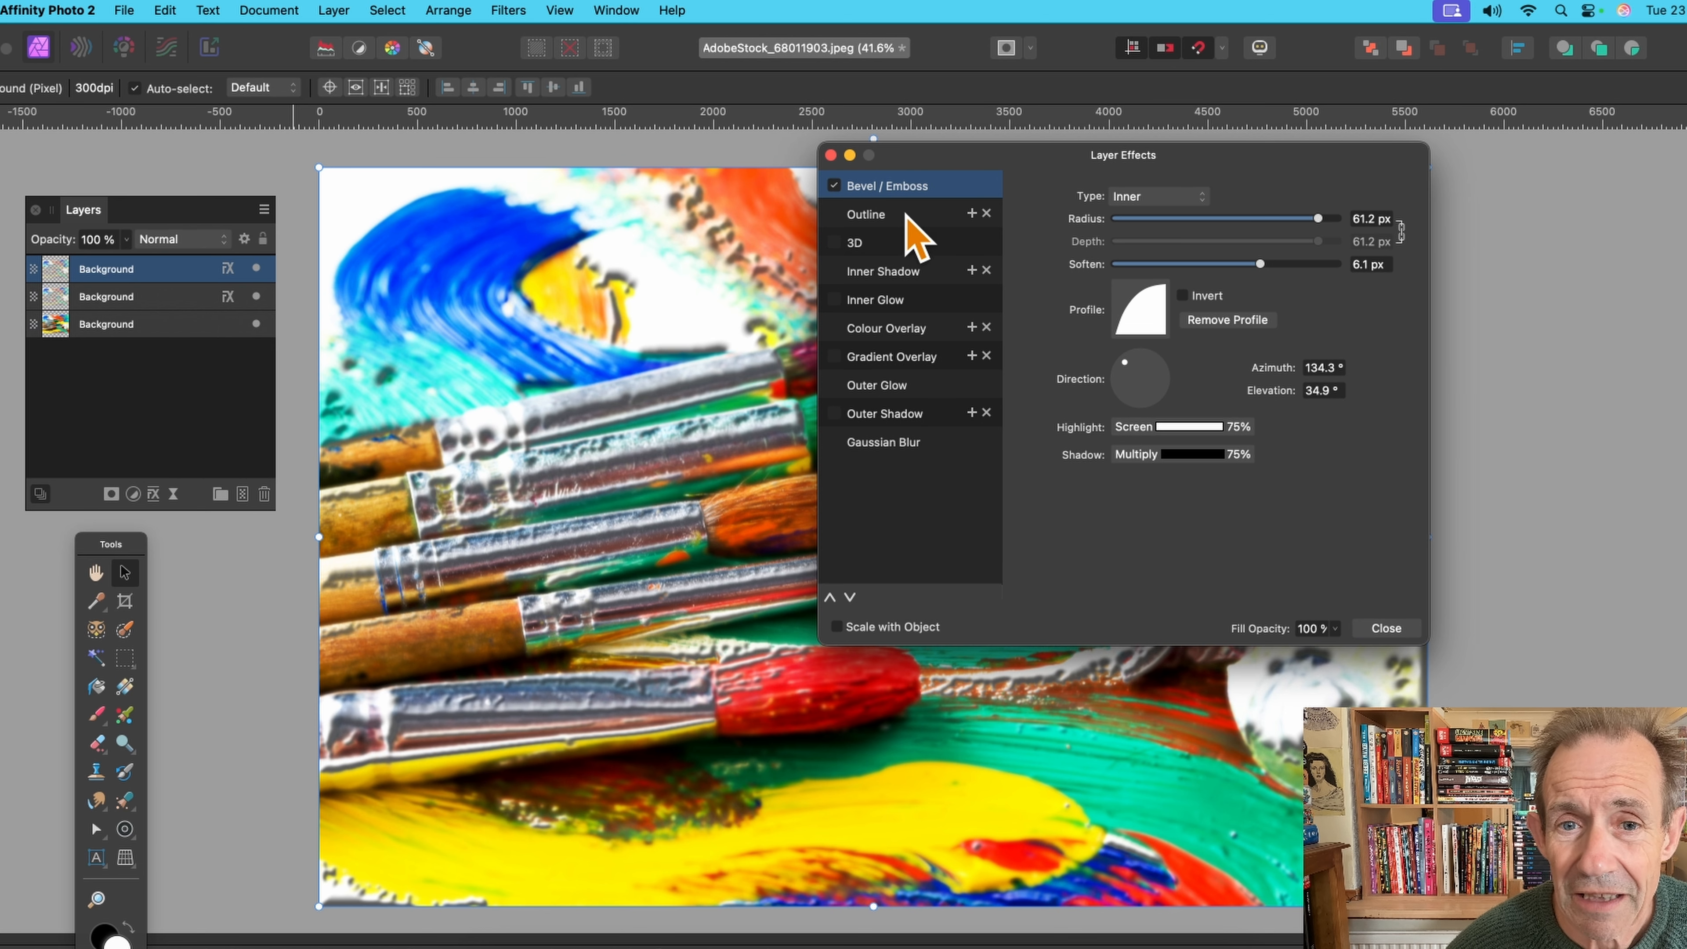
pyautogui.moveTo(1317, 219); pyautogui.dragTo(1281, 225)
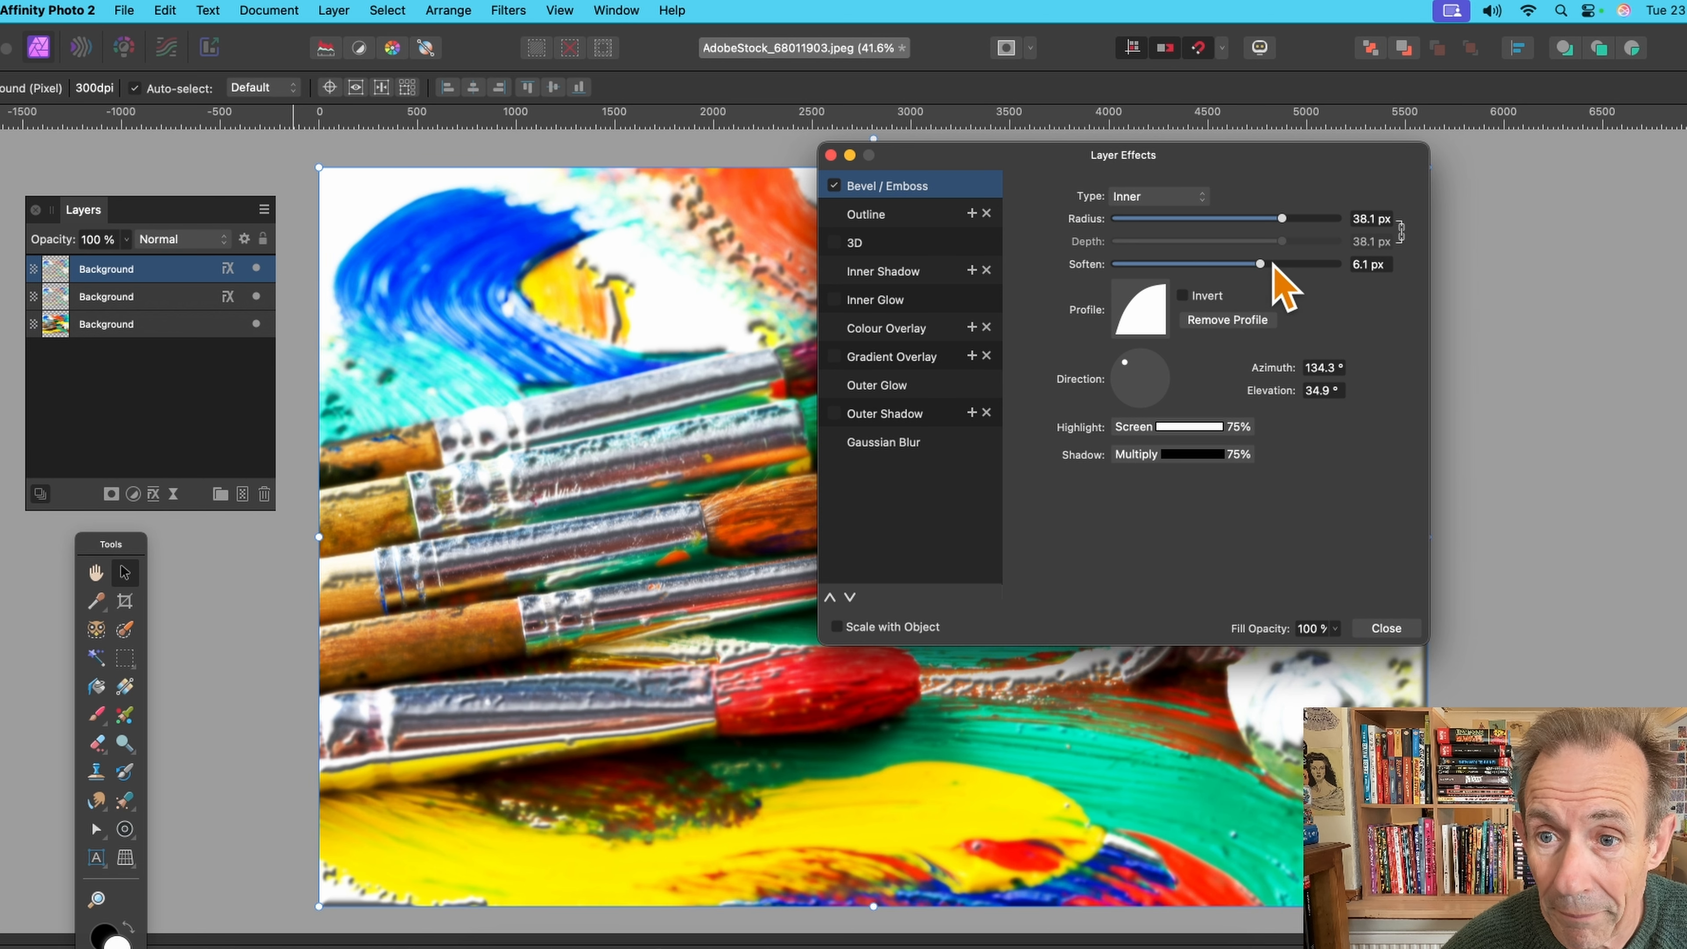
pyautogui.moveTo(1260, 264); pyautogui.dragTo(1237, 264)
pyautogui.moveTo(1149, 352); pyautogui.dragTo(1129, 407)
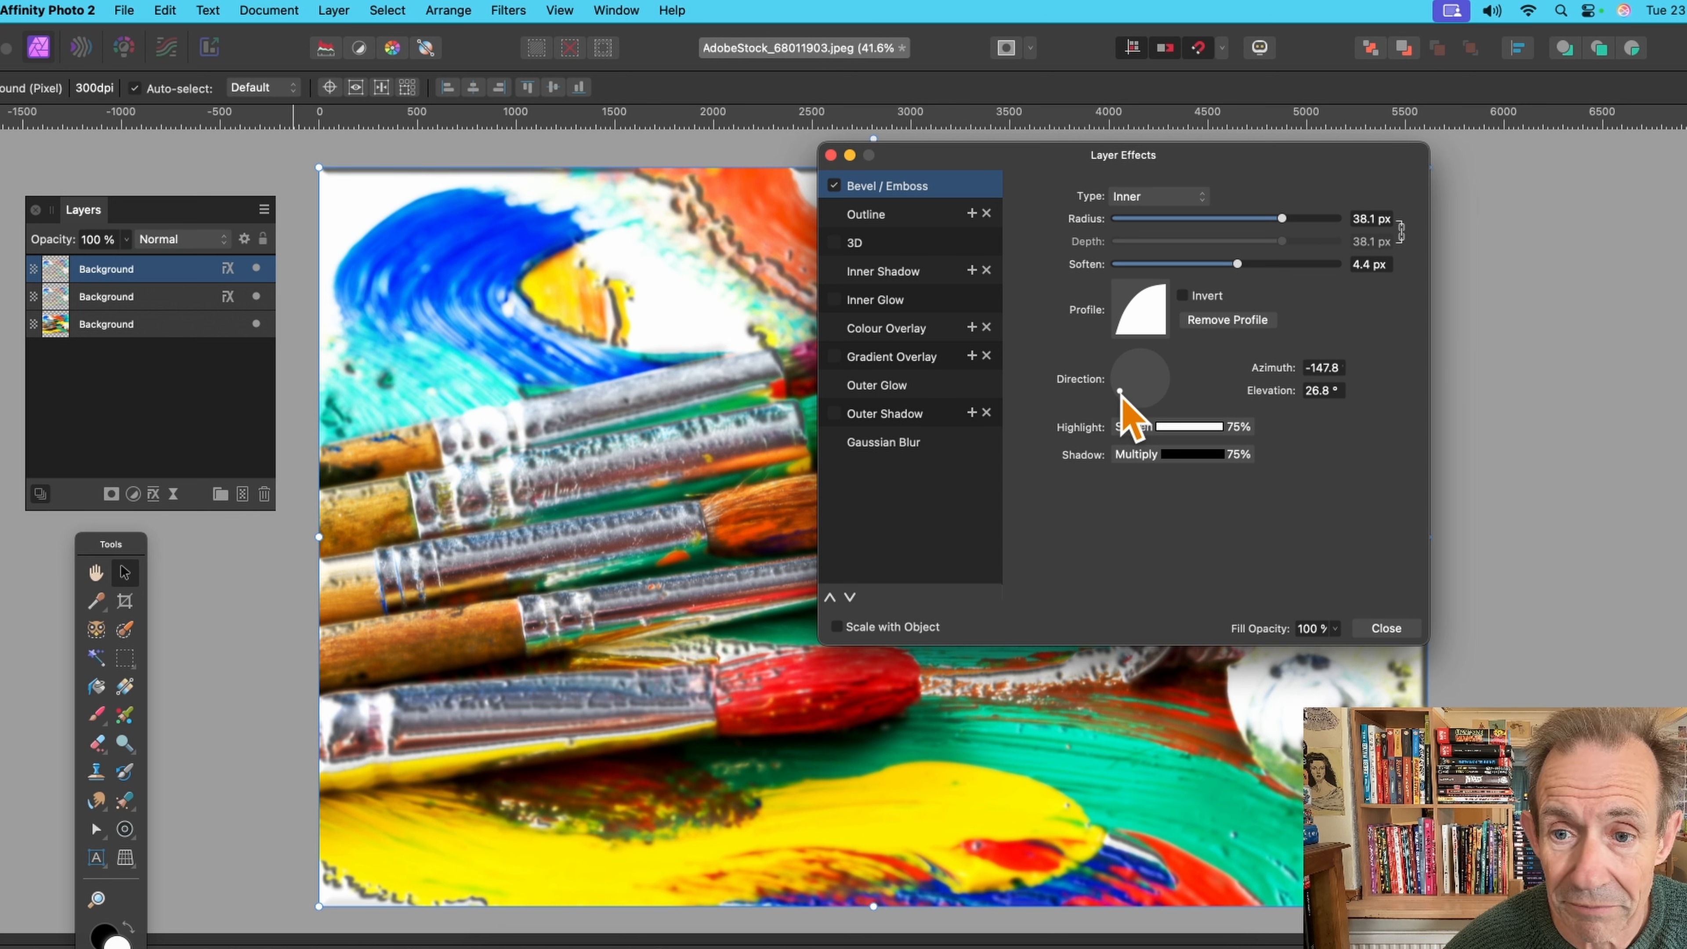
pyautogui.click(1389, 631)
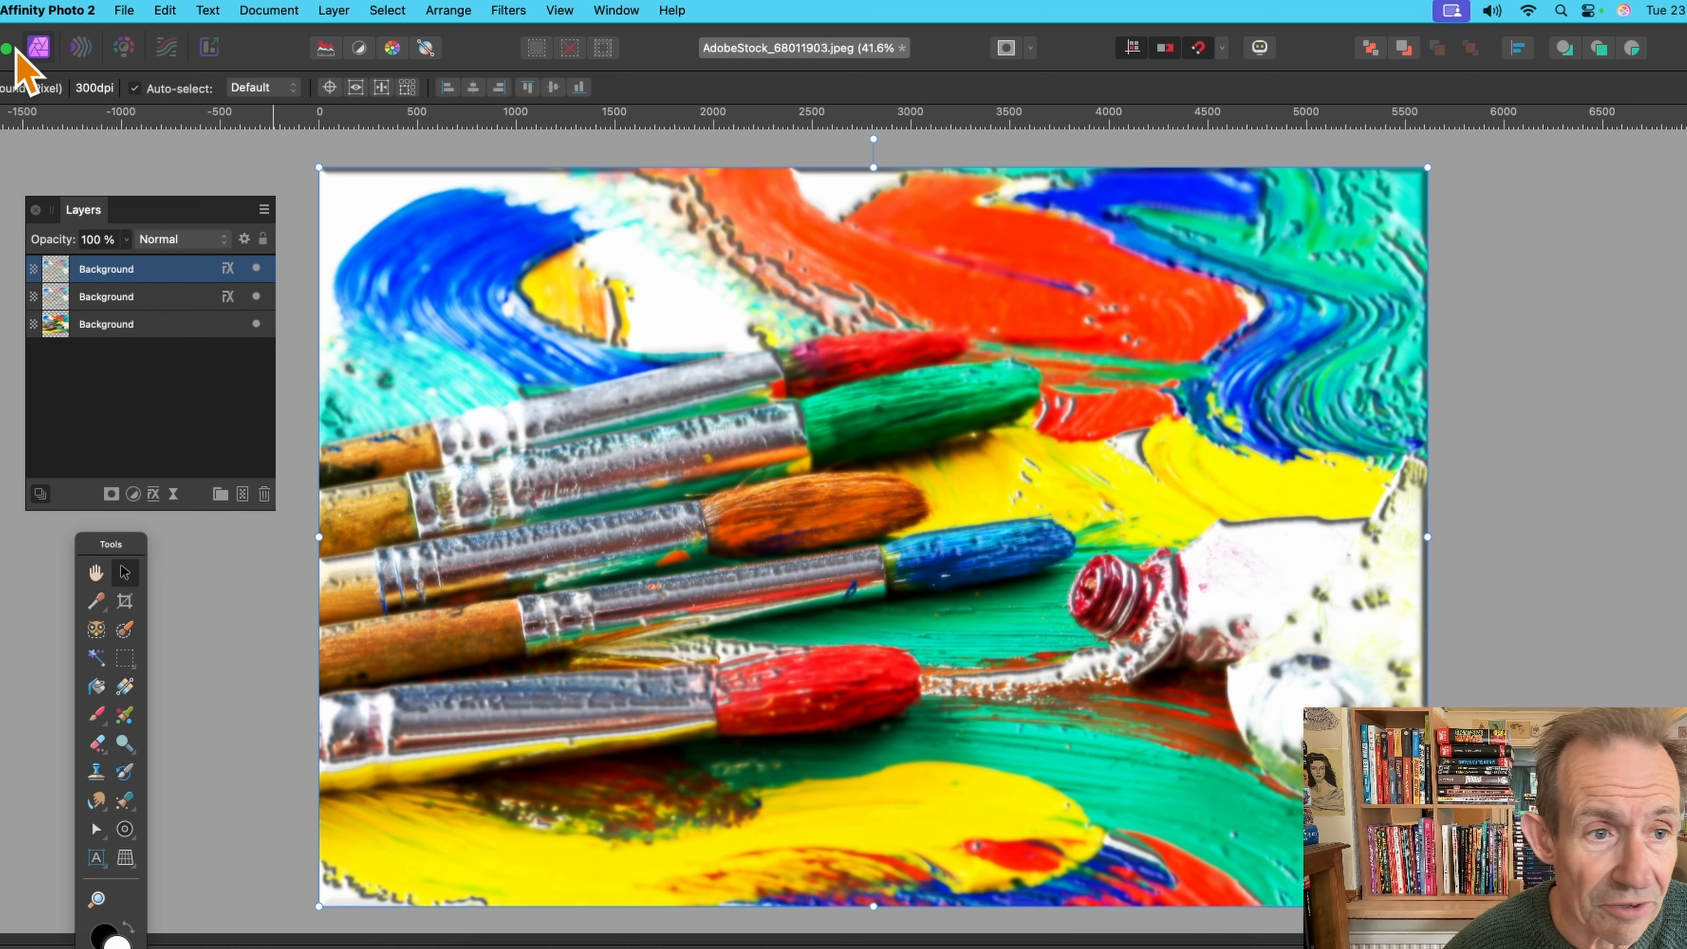
# - Set the top embossed layer's blend mode to Overlay and the middle embossed layer's to Pin Light
pyautogui.click(178, 240)
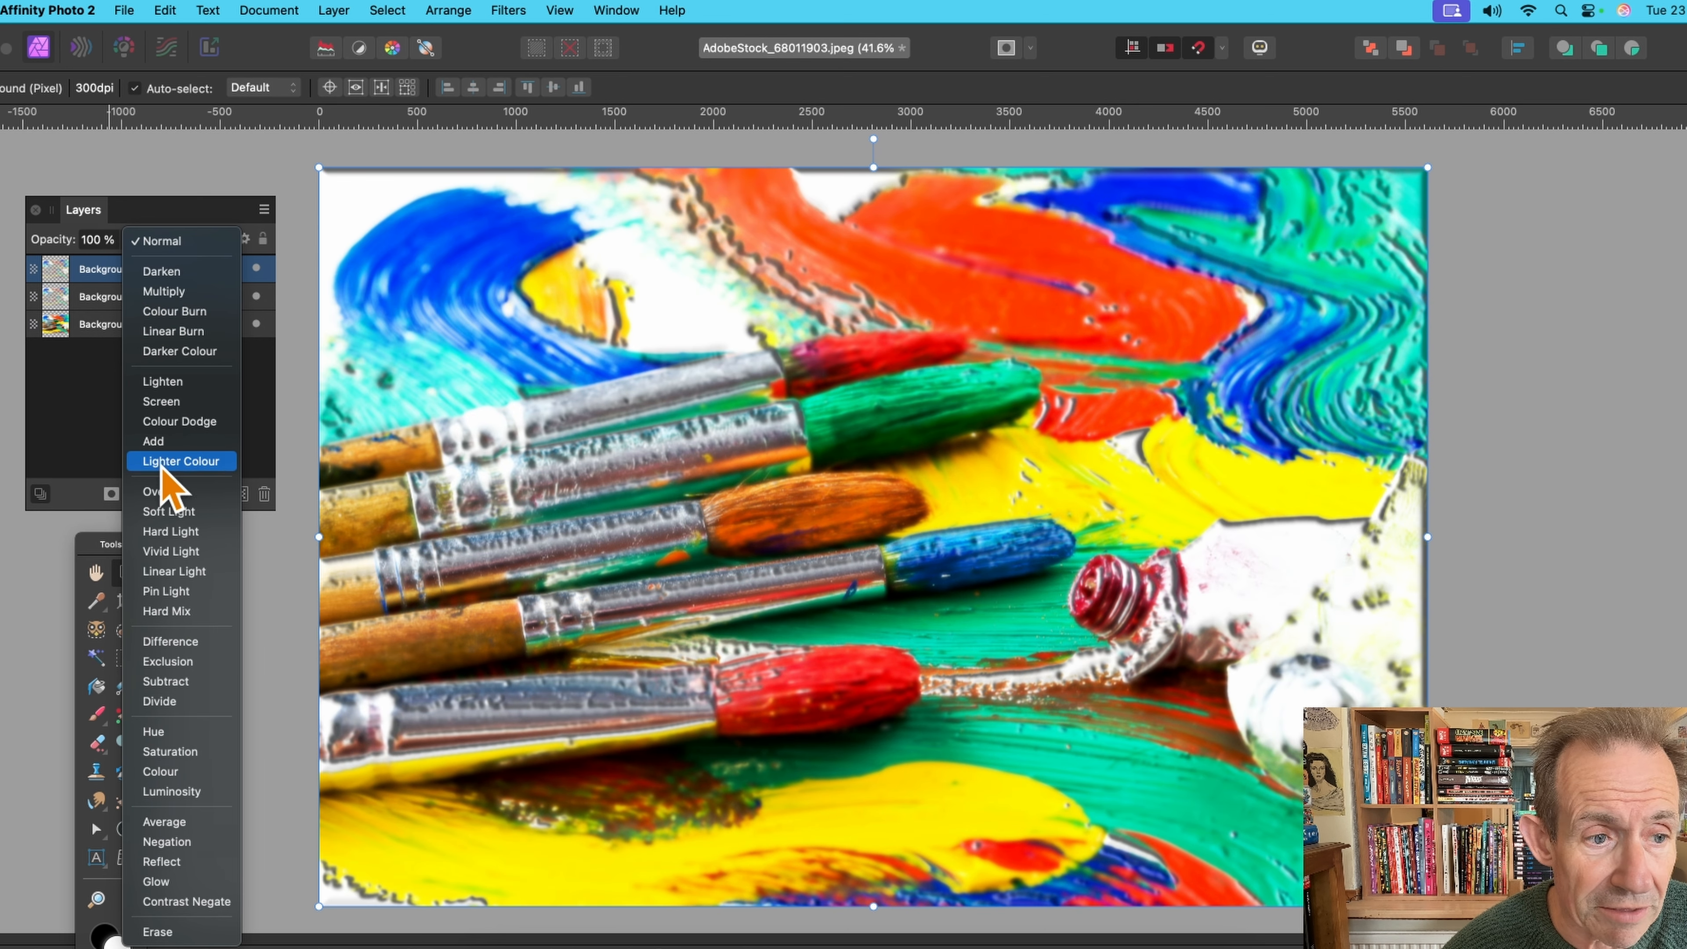
pyautogui.click(177, 492)
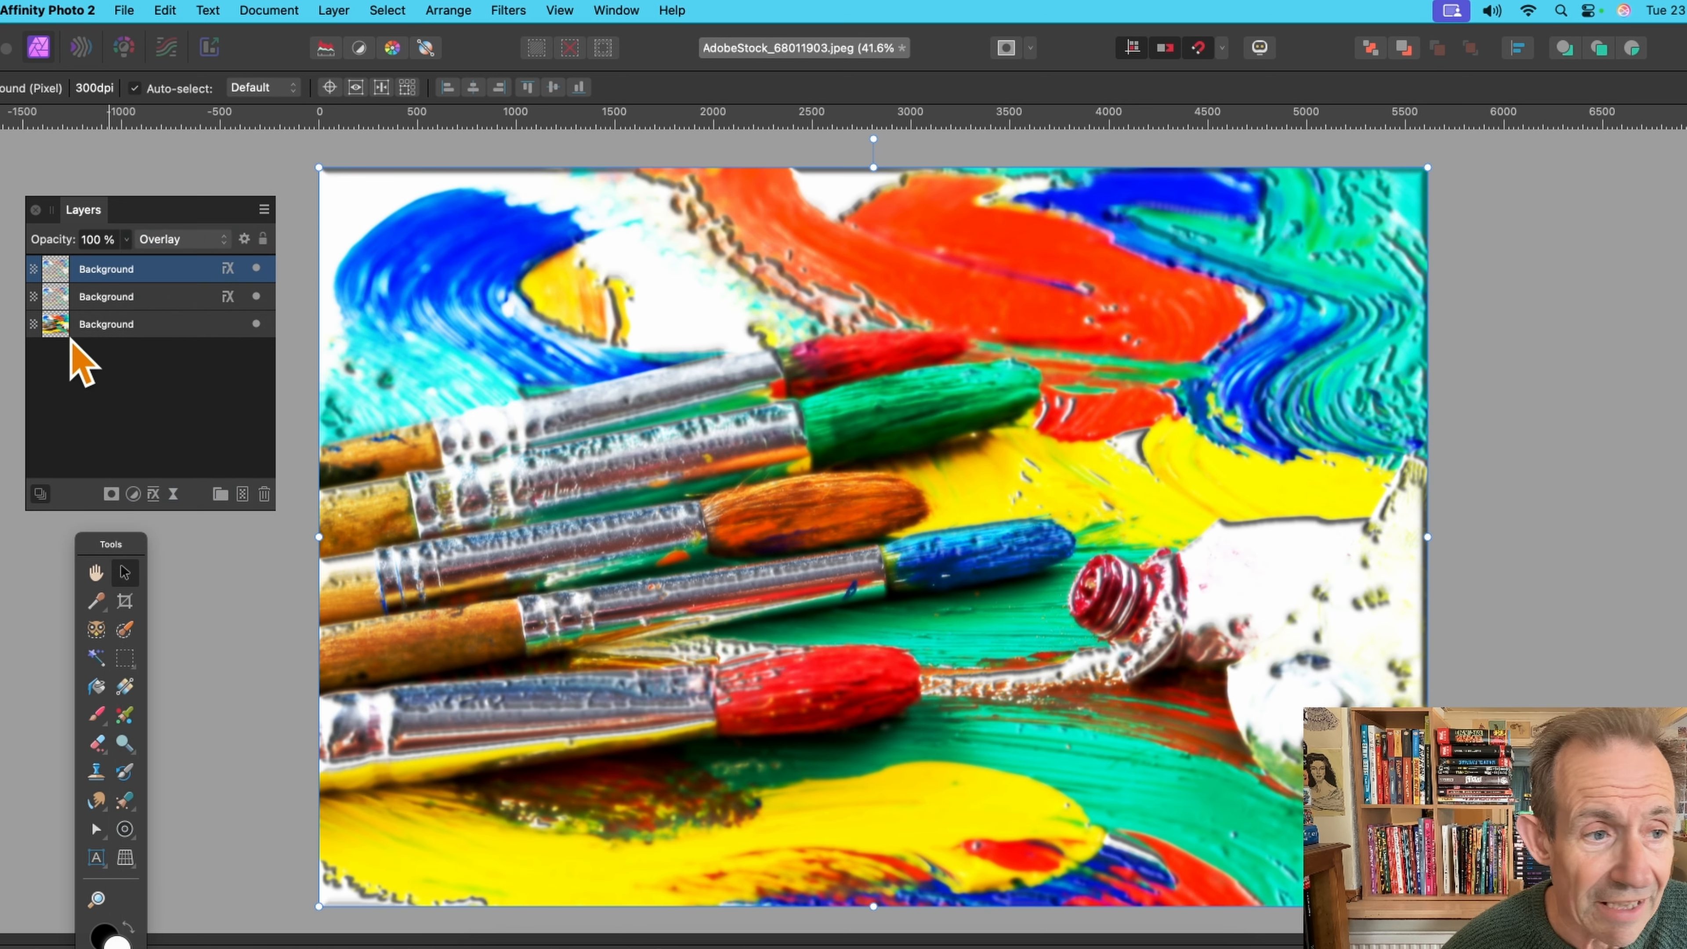
pyautogui.click(148, 298)
pyautogui.click(192, 239)
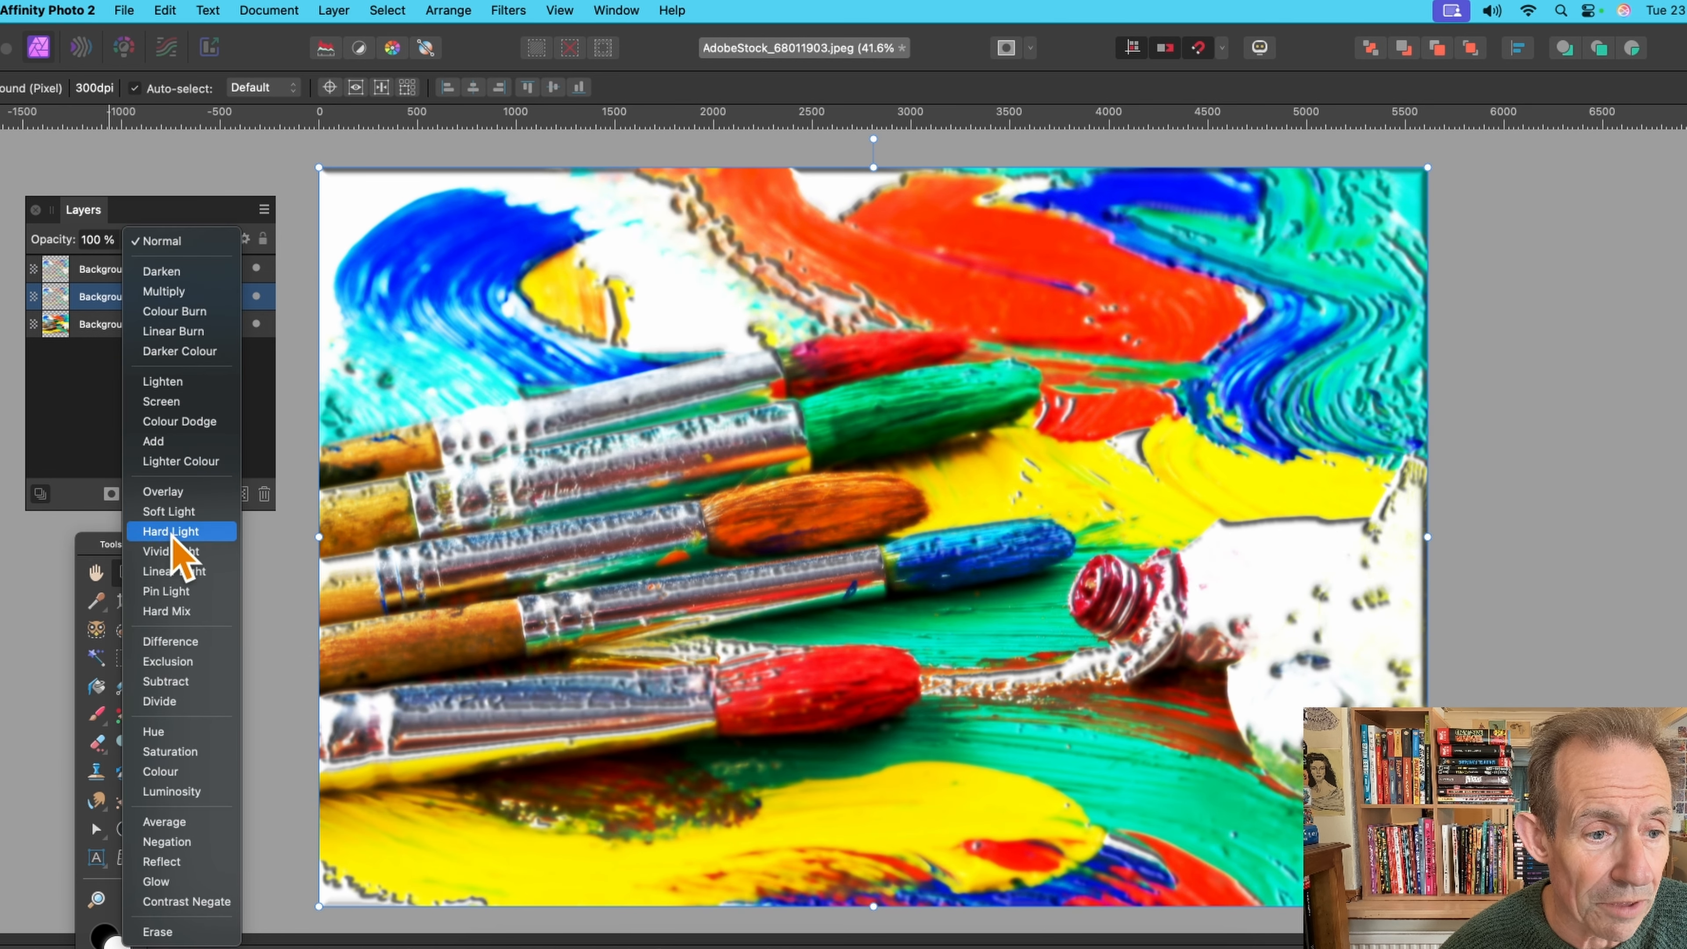
pyautogui.click(167, 591)
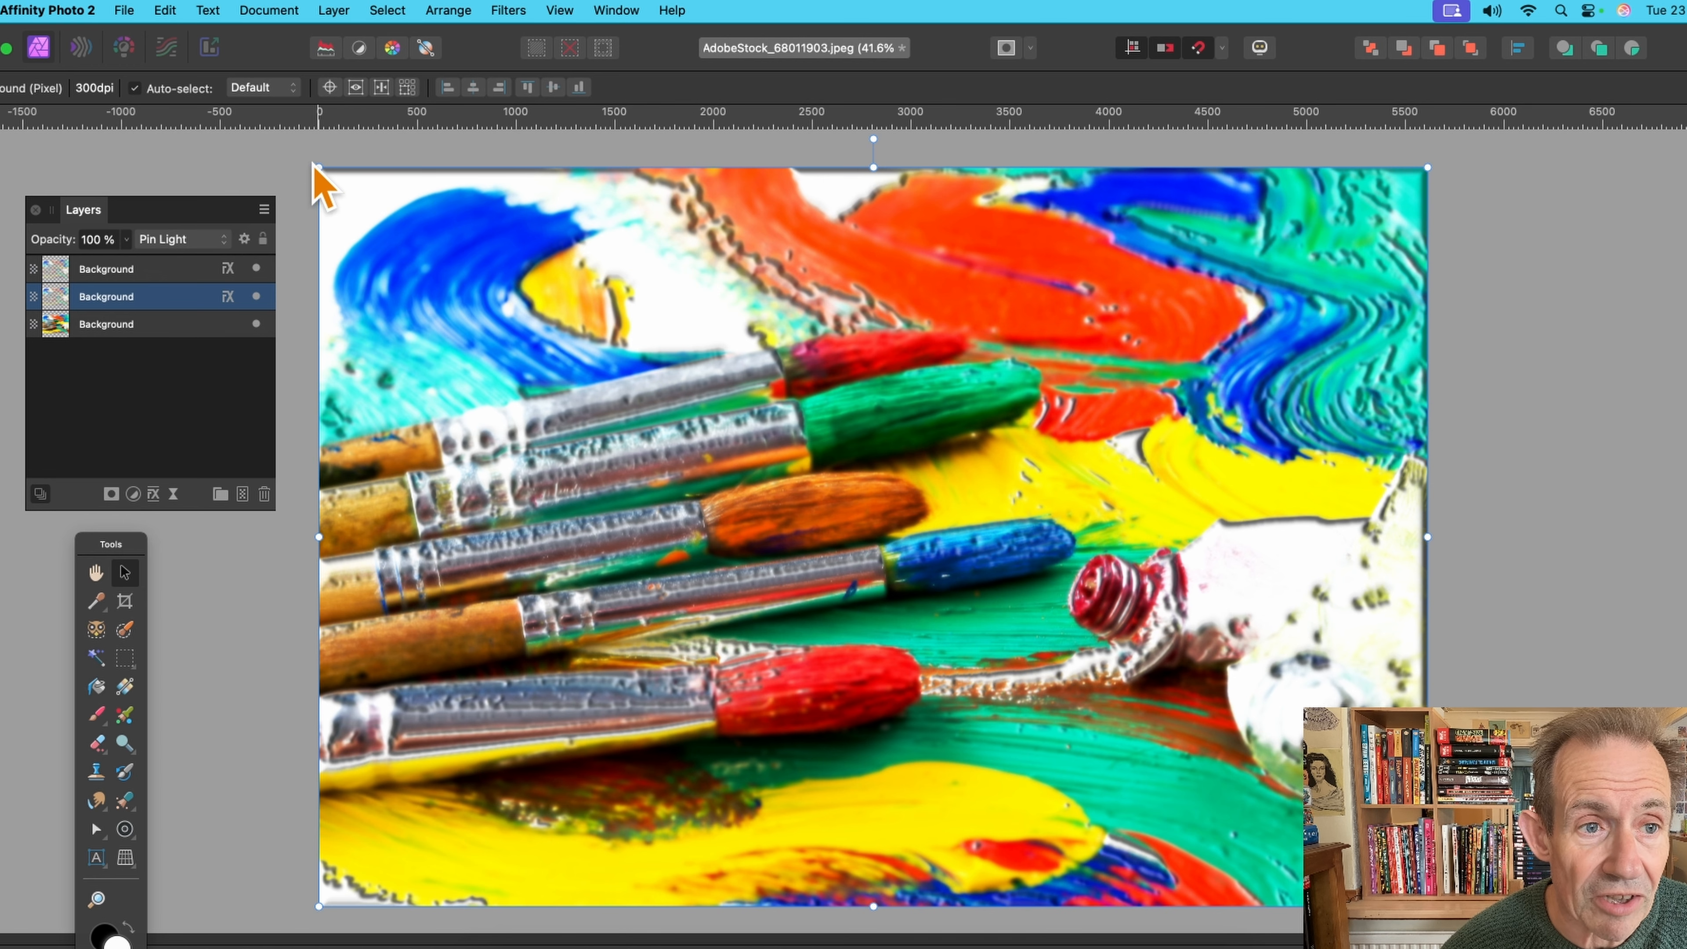
# - Enlarge the middle embossed layer slightly beyond the canvas at its upper-left and lower-right corners to offset its embossing
pyautogui.moveTo(318, 167); pyautogui.dragTo(284, 144)
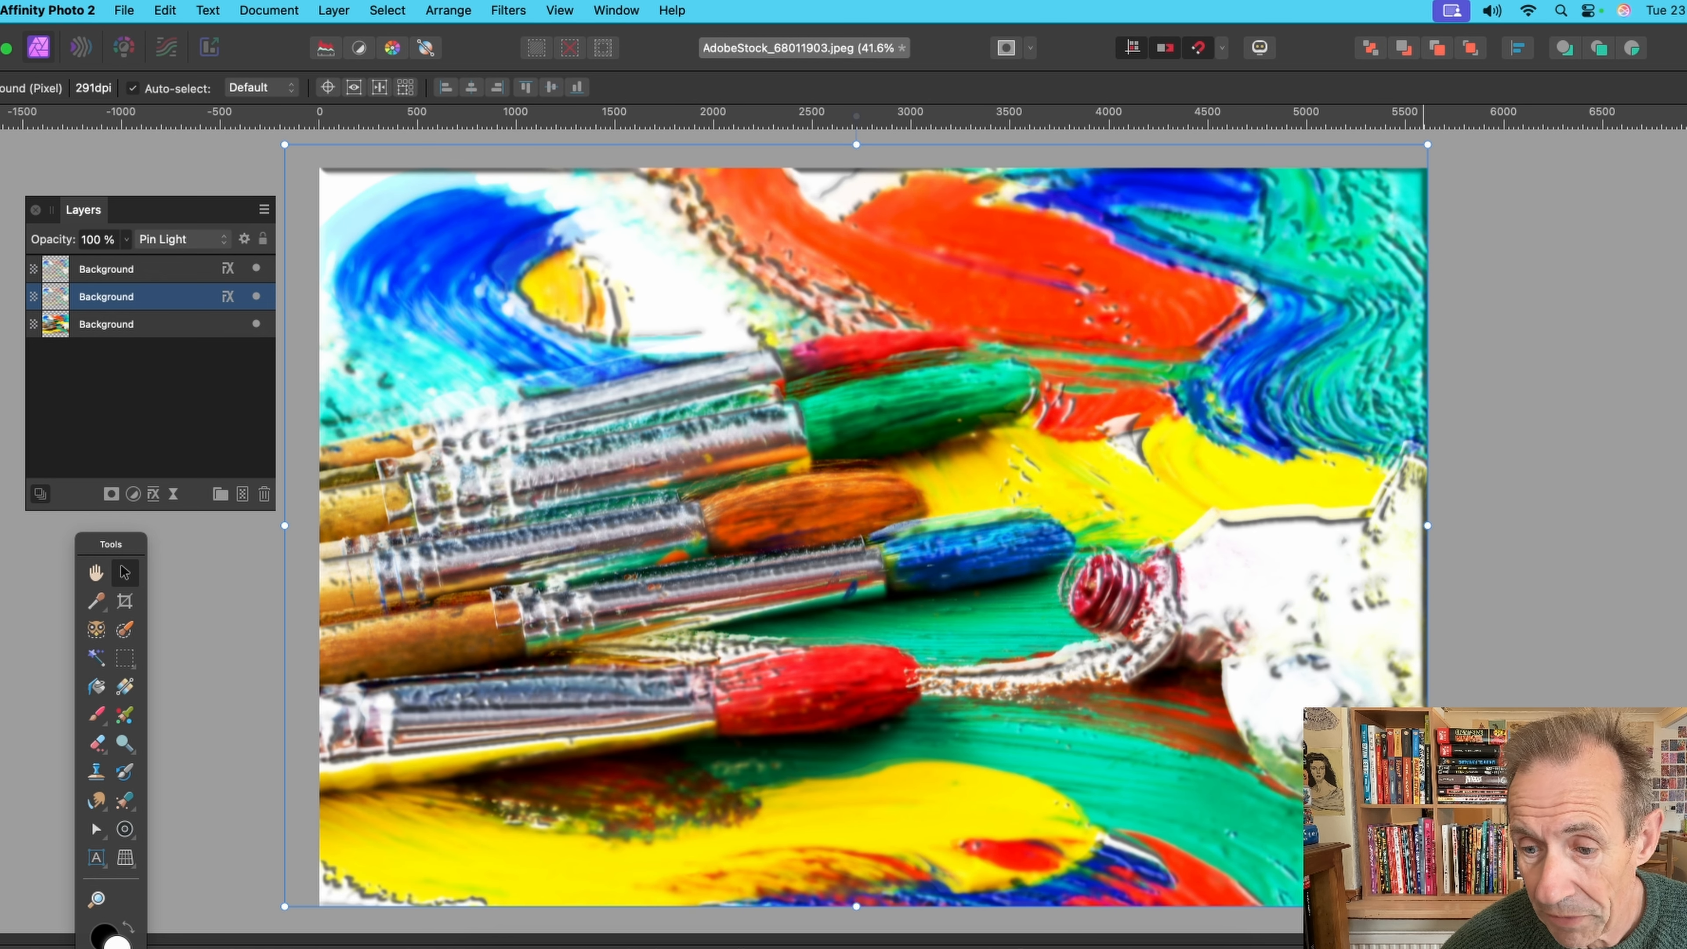
pyautogui.moveTo(1428, 906); pyautogui.dragTo(1438, 919)
pyautogui.scroll(-3, 1420, 501)
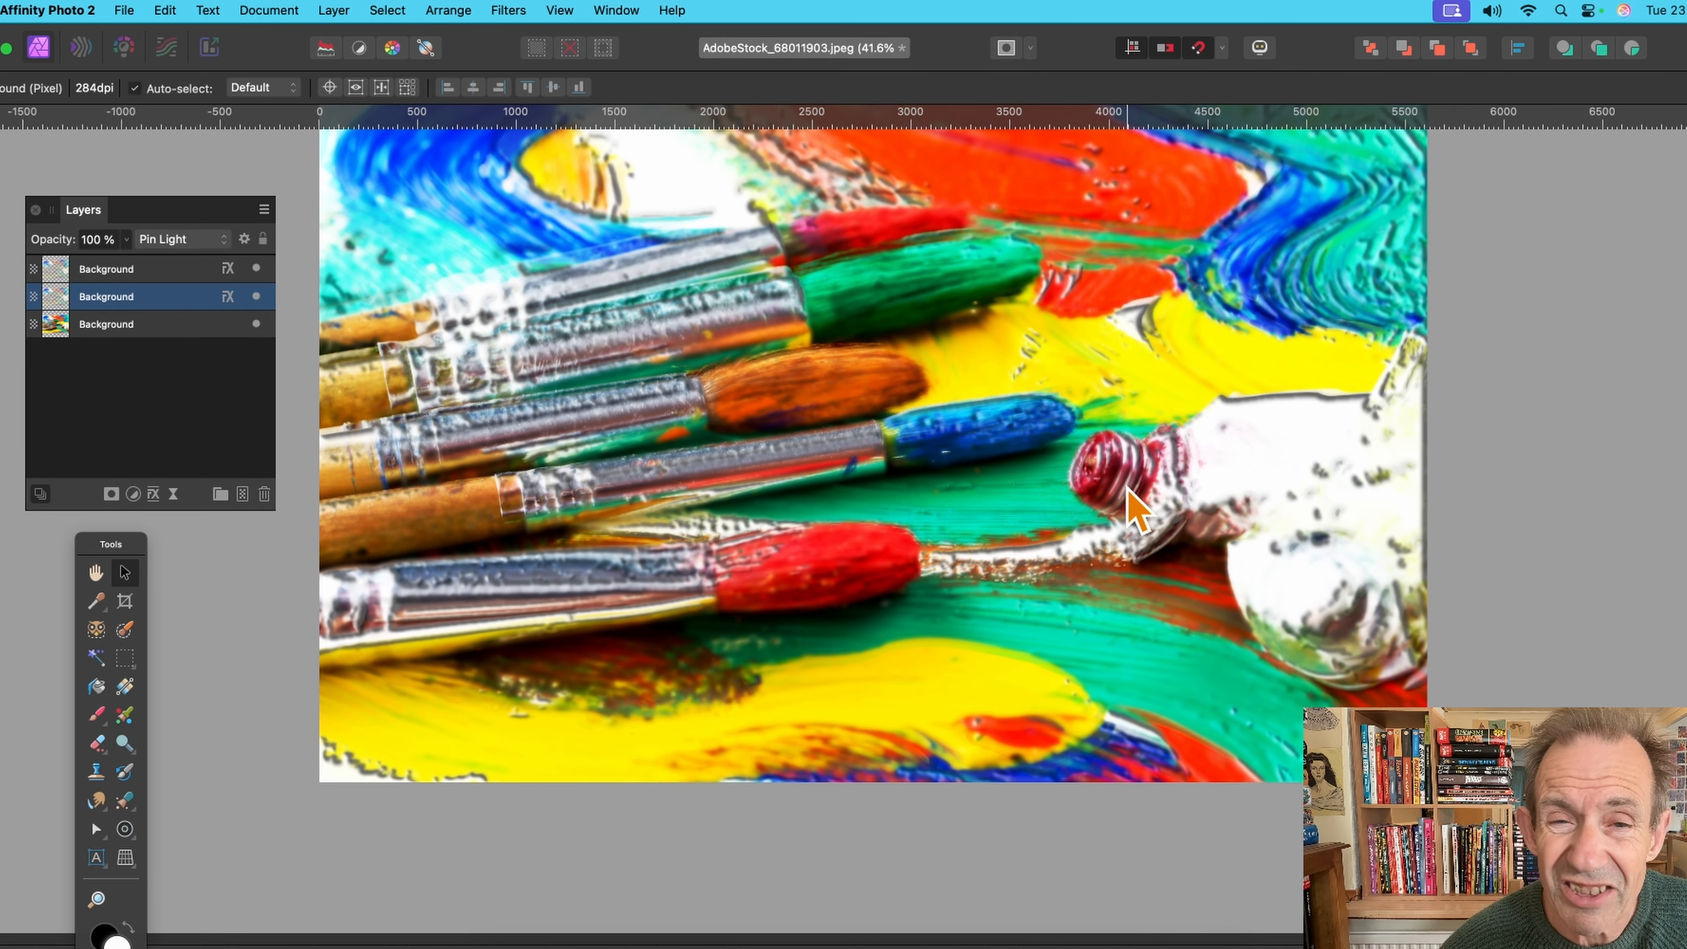
pyautogui.scroll(4, 1130, 491)
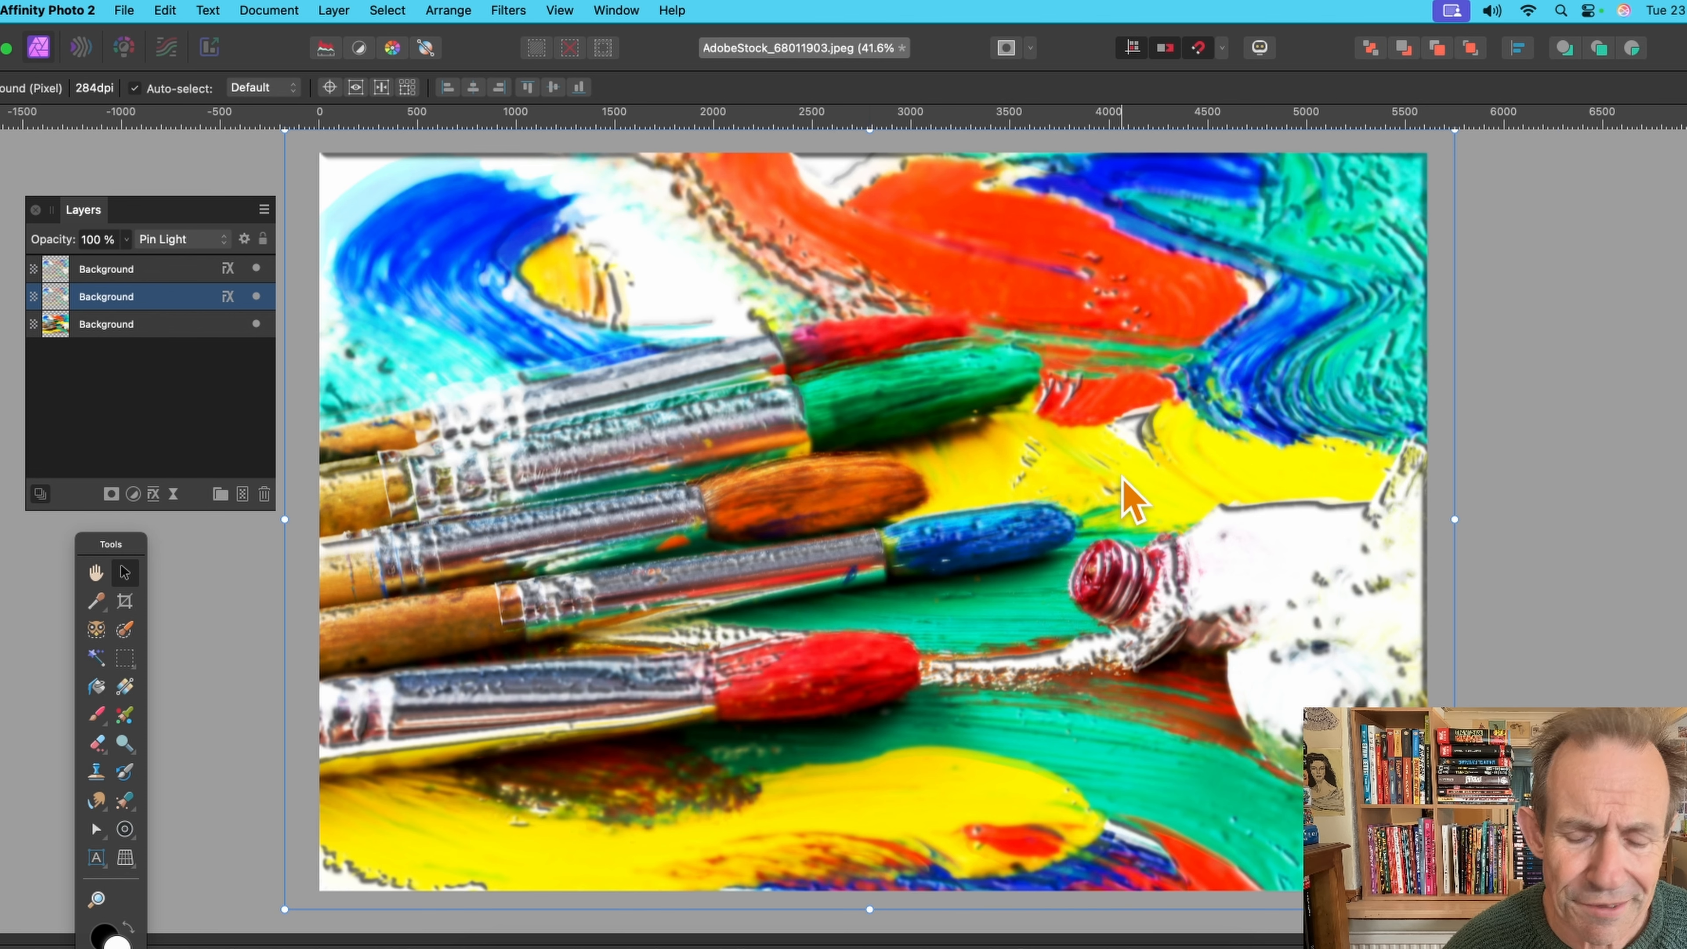
pyautogui.press('BackSpace')
pyautogui.press('BackSpace')
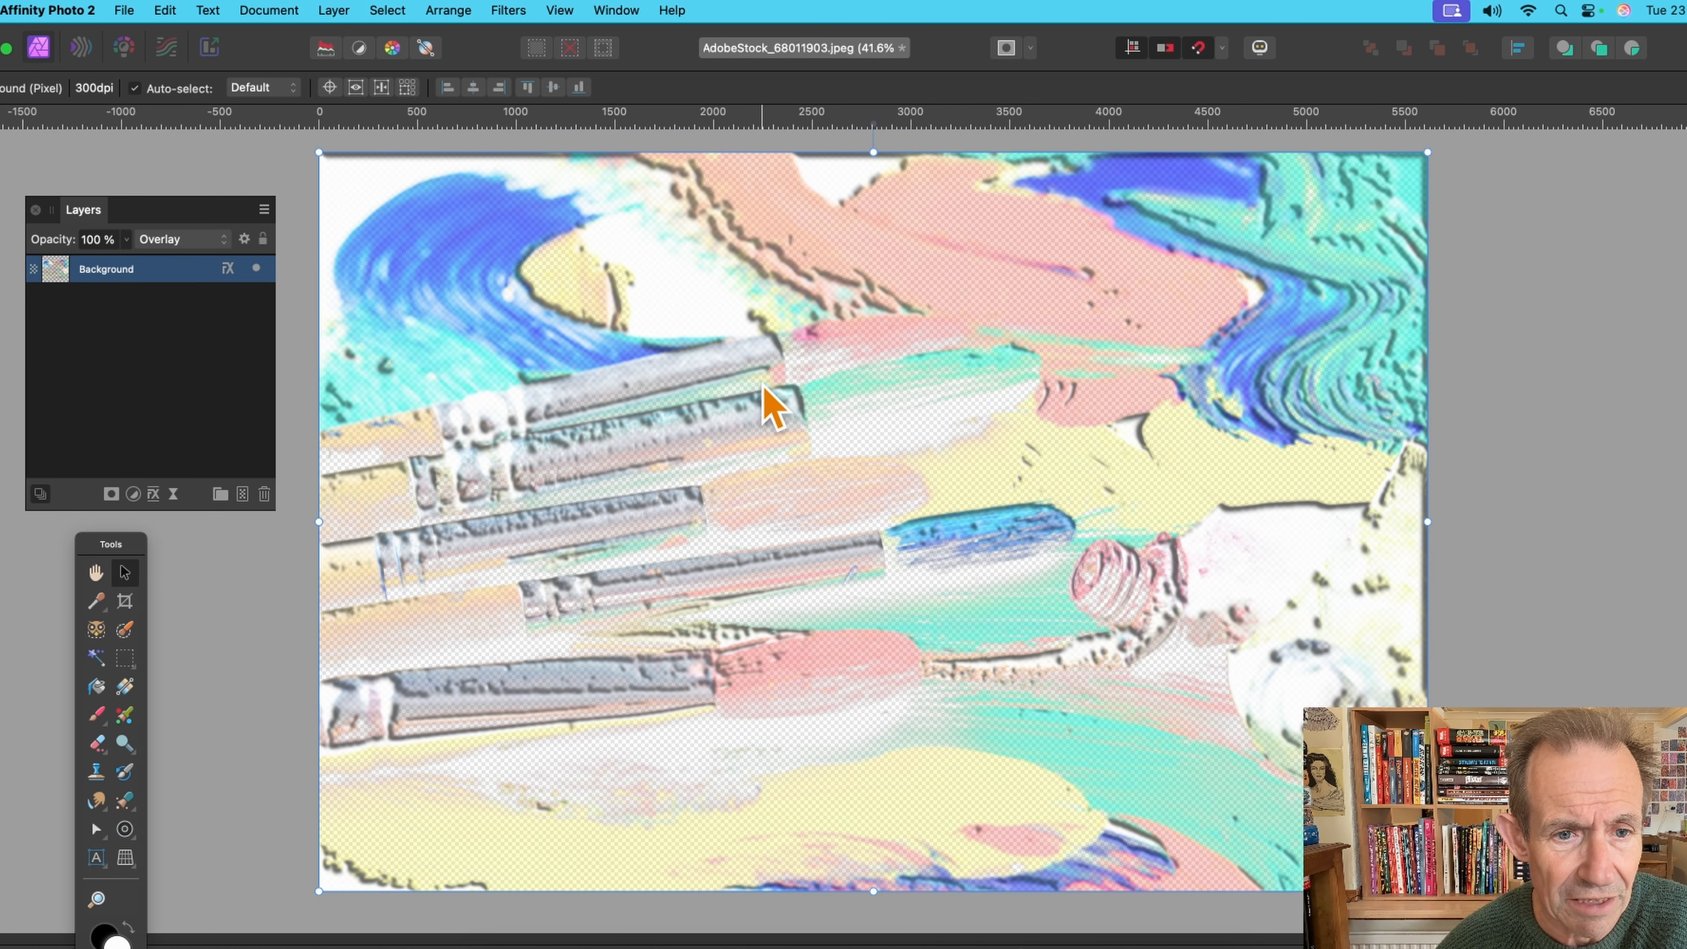
pyautogui.press('super+z')
pyautogui.press('super+z')
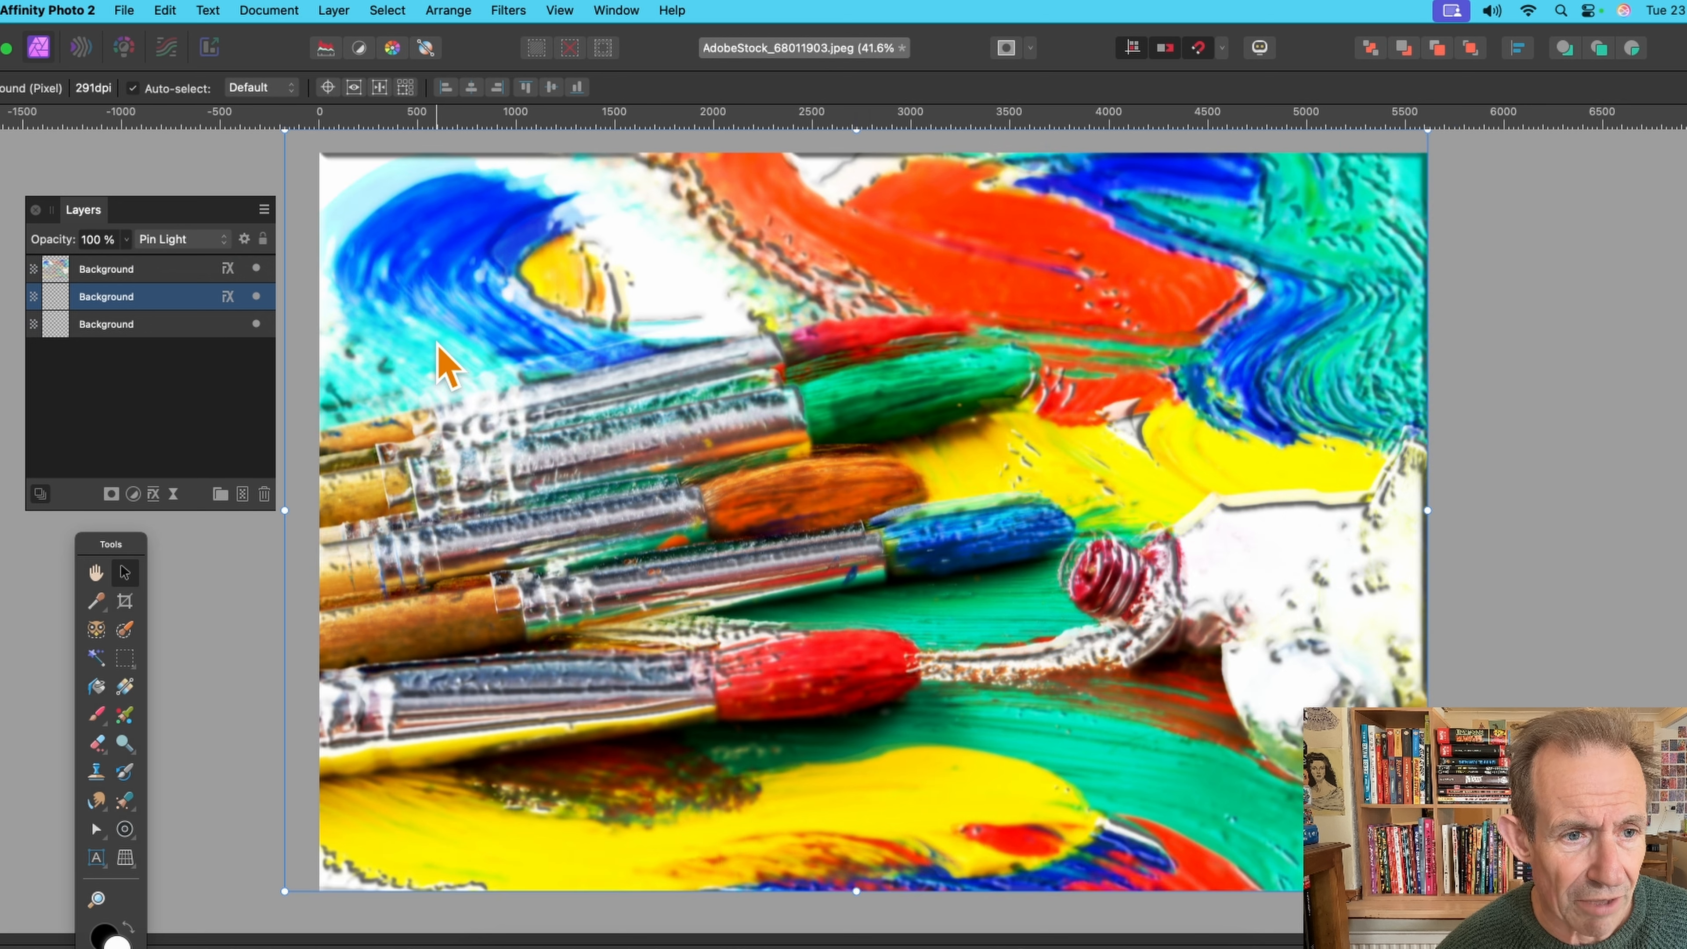
# - Undo all the layer, emboss, Apply Image and blur edits back to the single original Background layer
pyautogui.press('BackSpace')
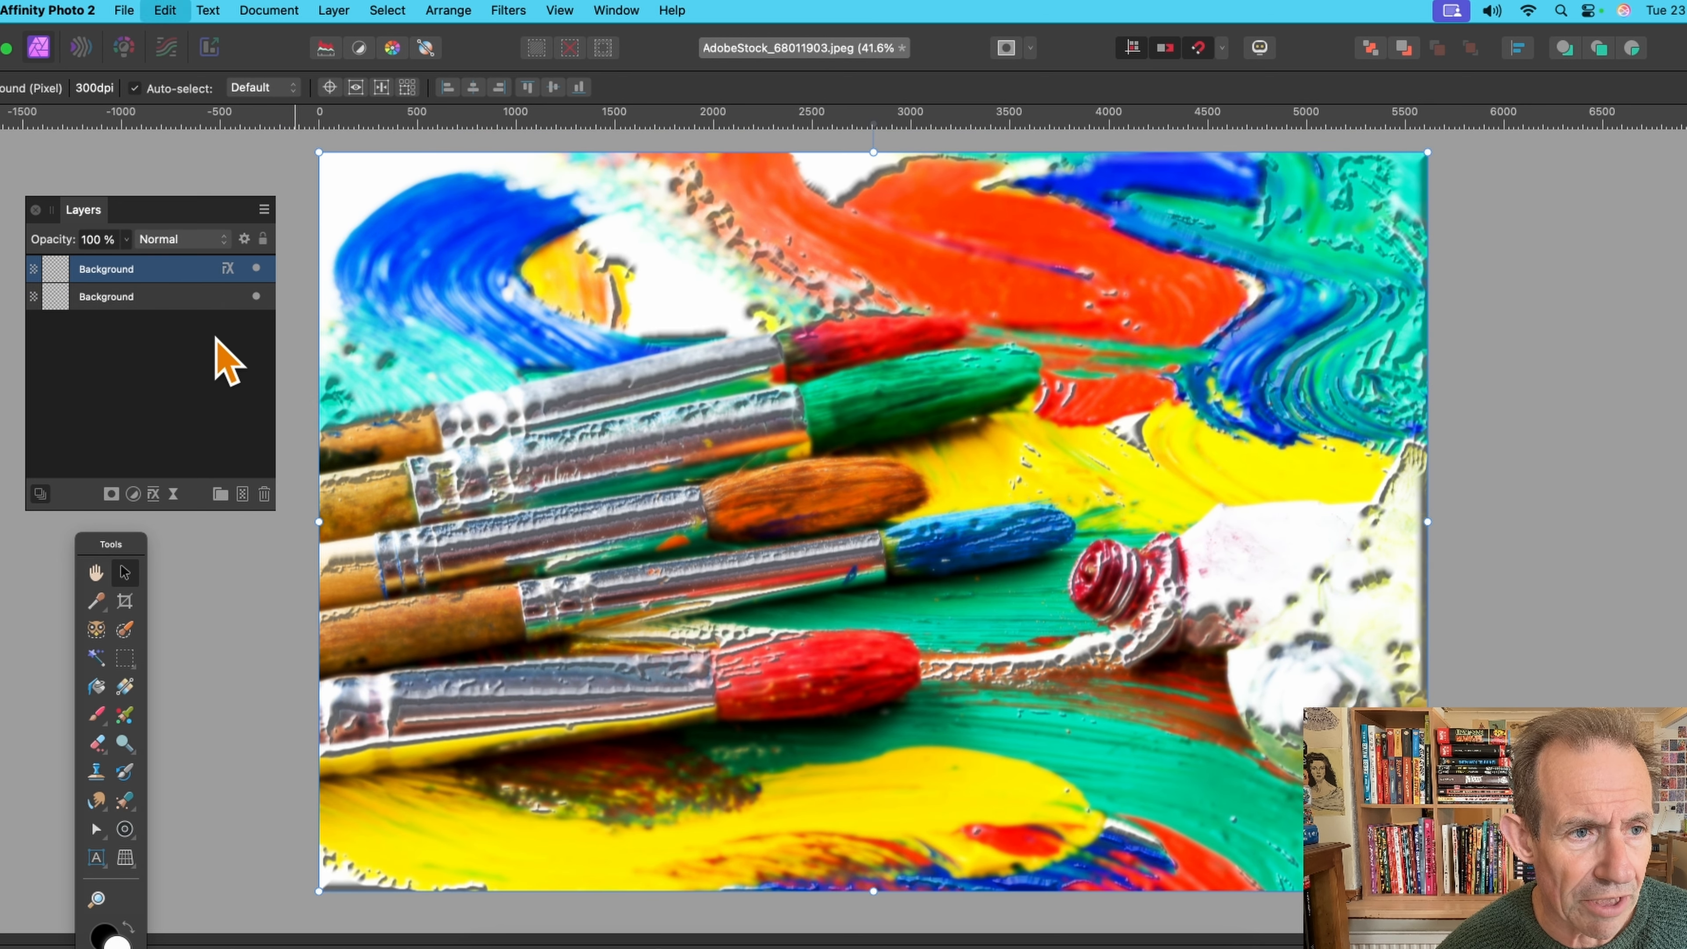
pyautogui.press('super+z')
pyautogui.press('super+z')
pyautogui.press('super+z')
pyautogui.press('super+z')
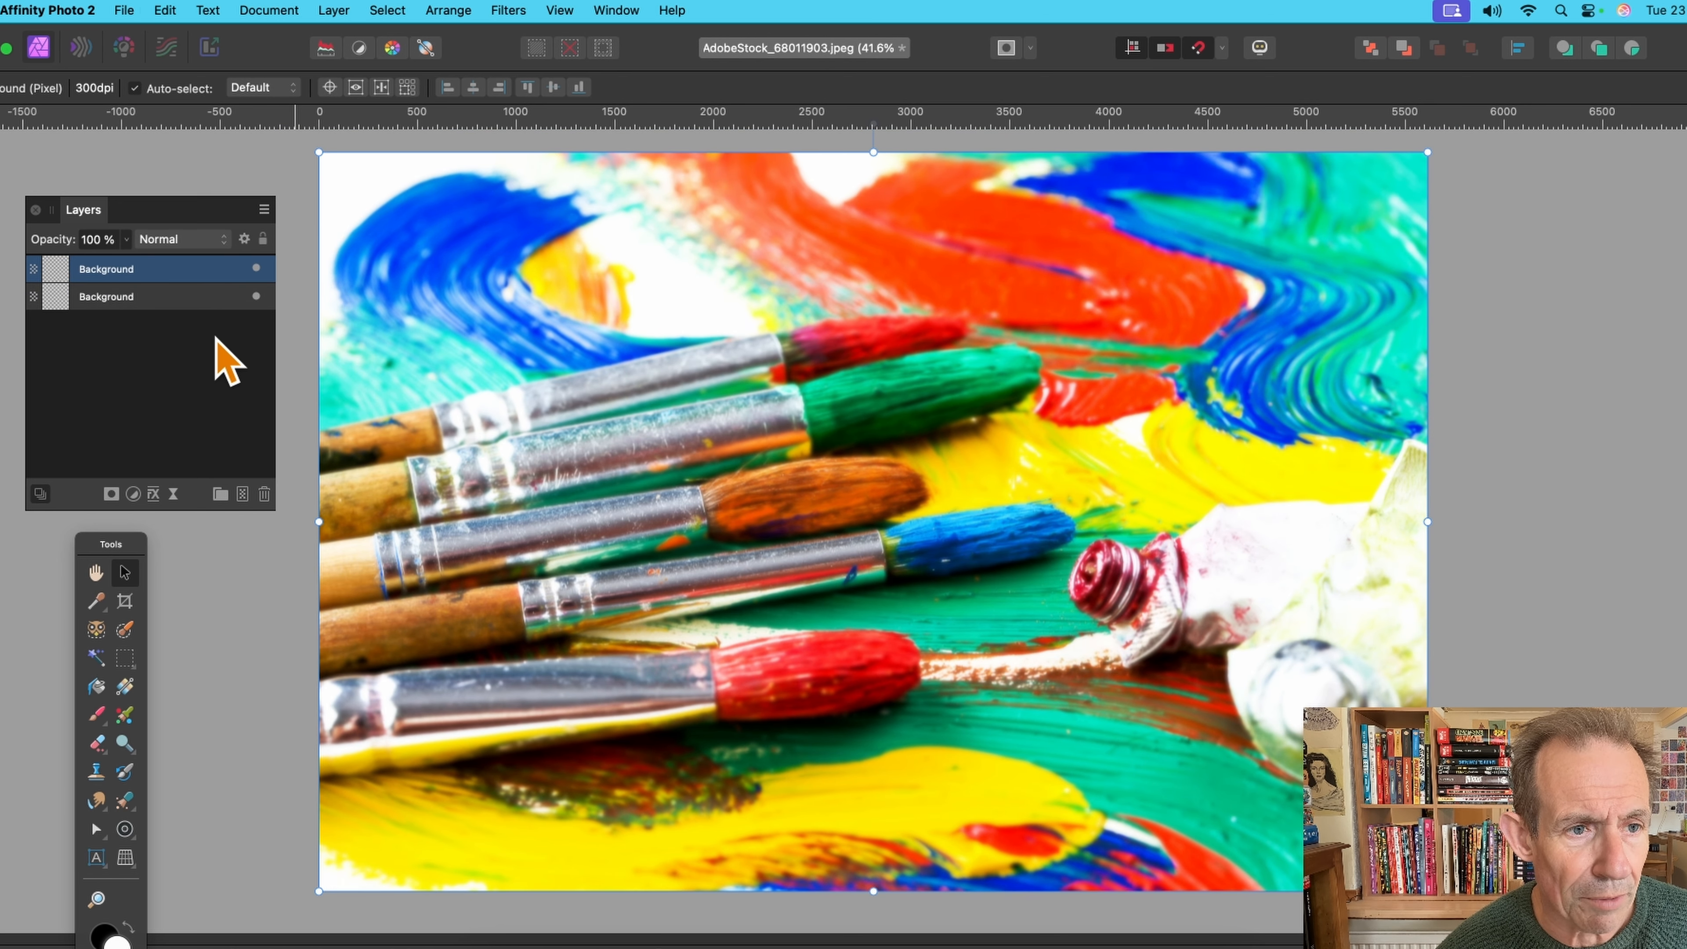
pyautogui.press('super+z')
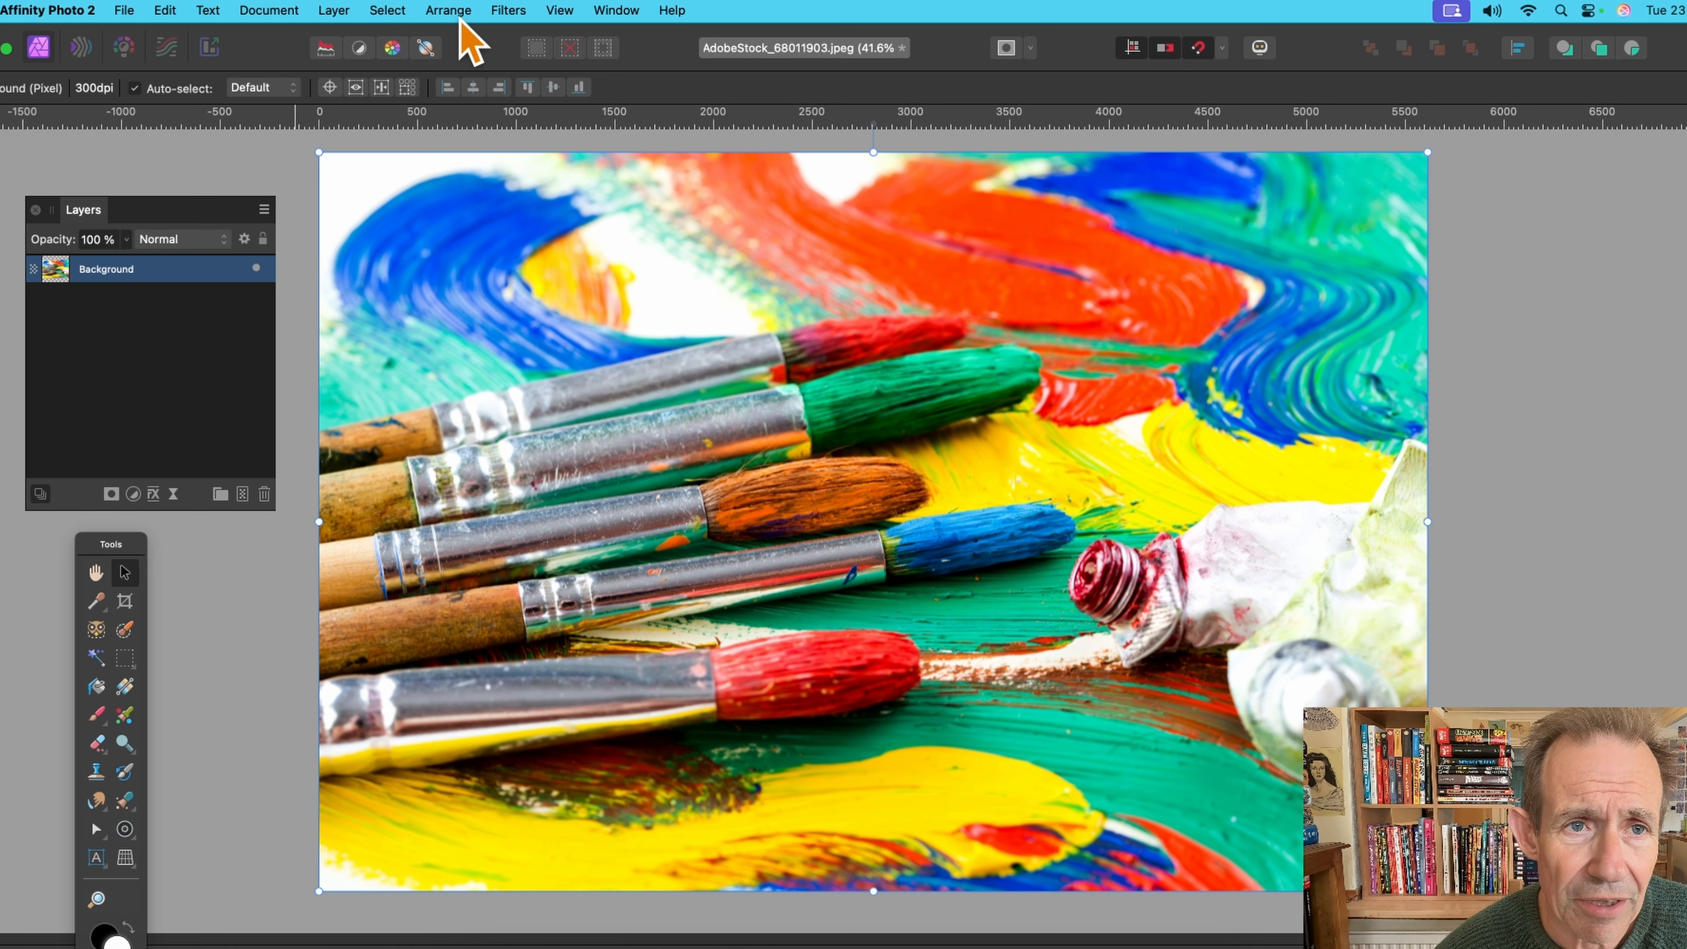
# - Duplicate the original Background layer
pyautogui.click(510, 11)
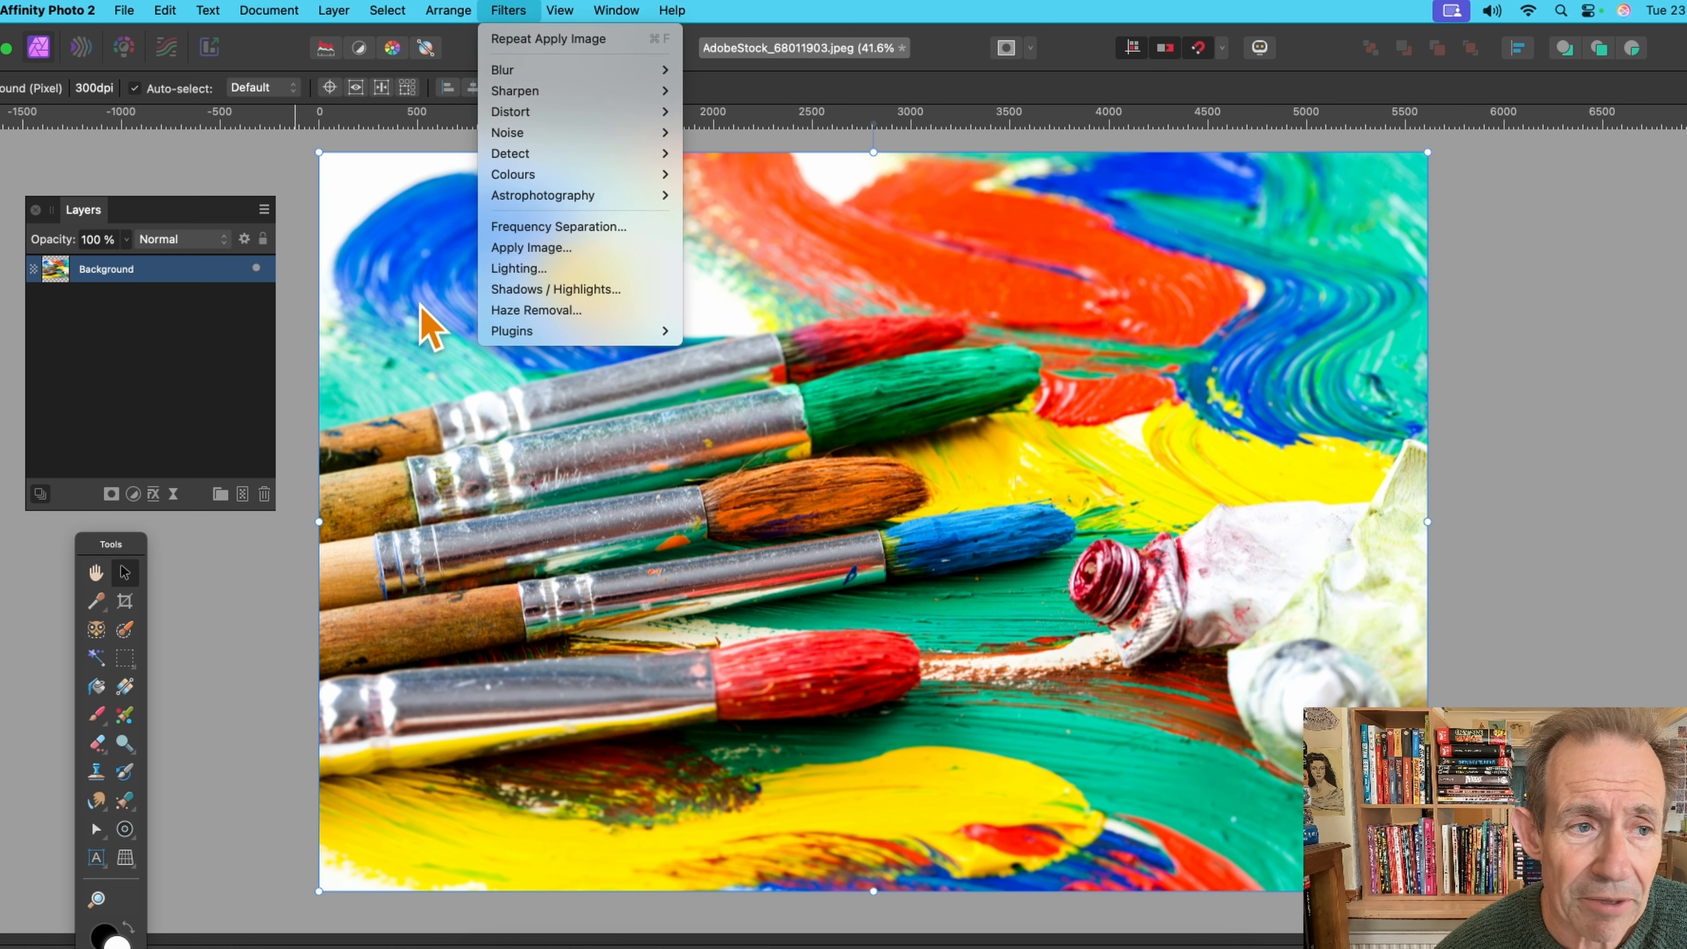
pyautogui.click(90, 291)
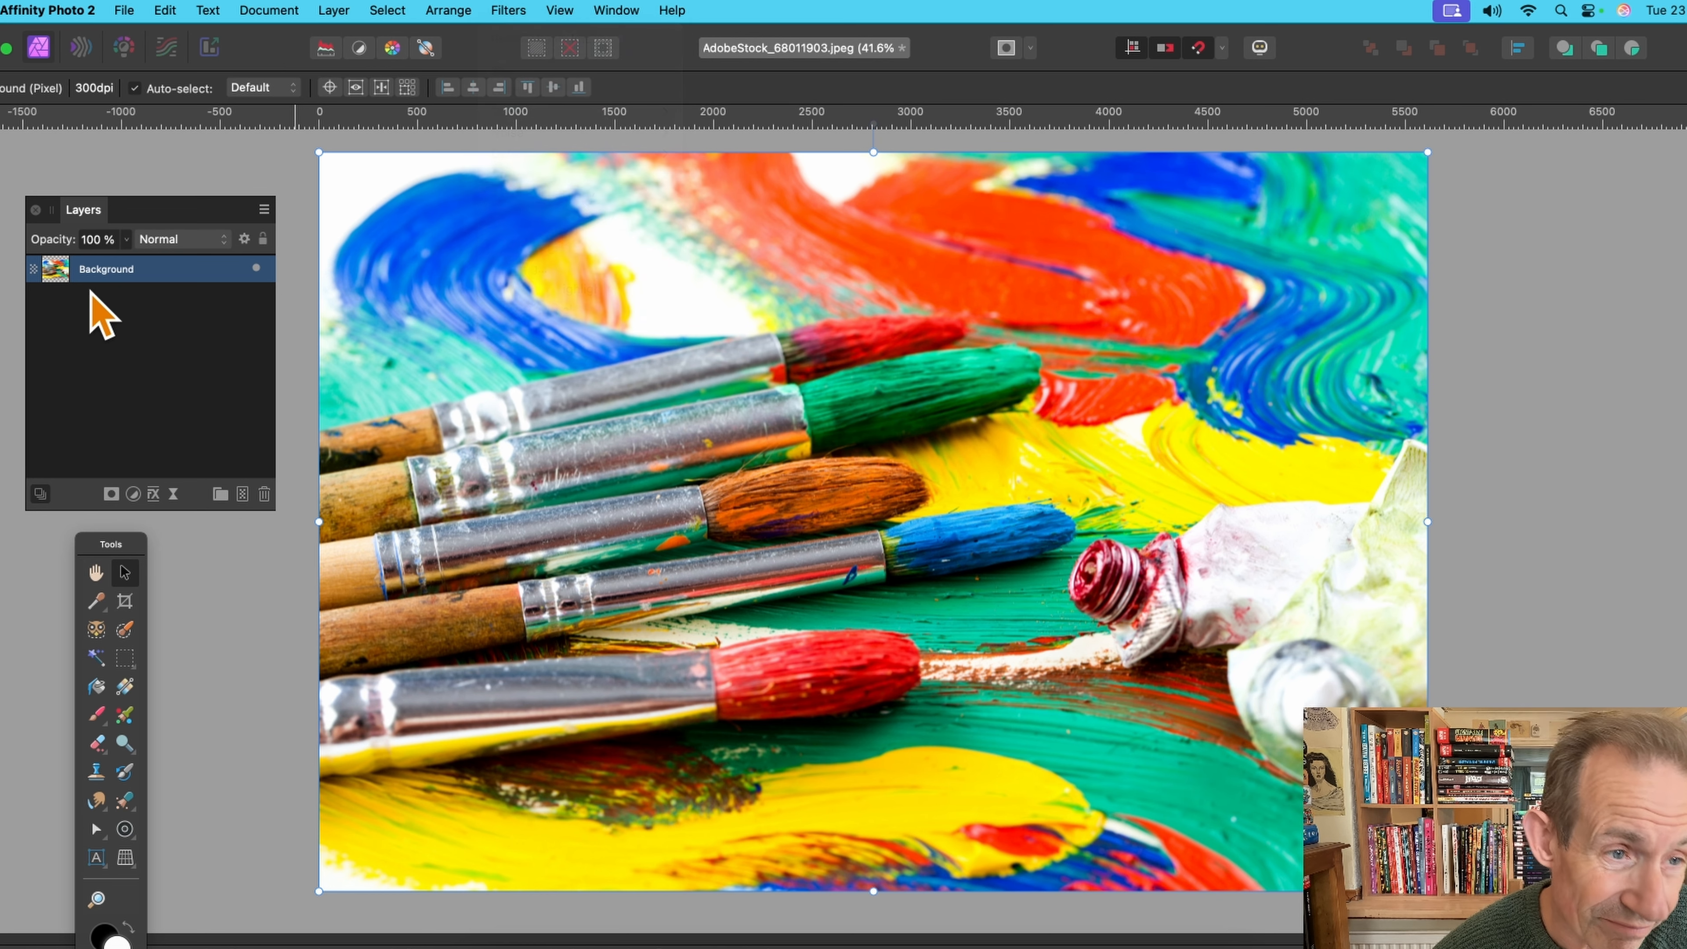
pyautogui.rightClick(148, 269)
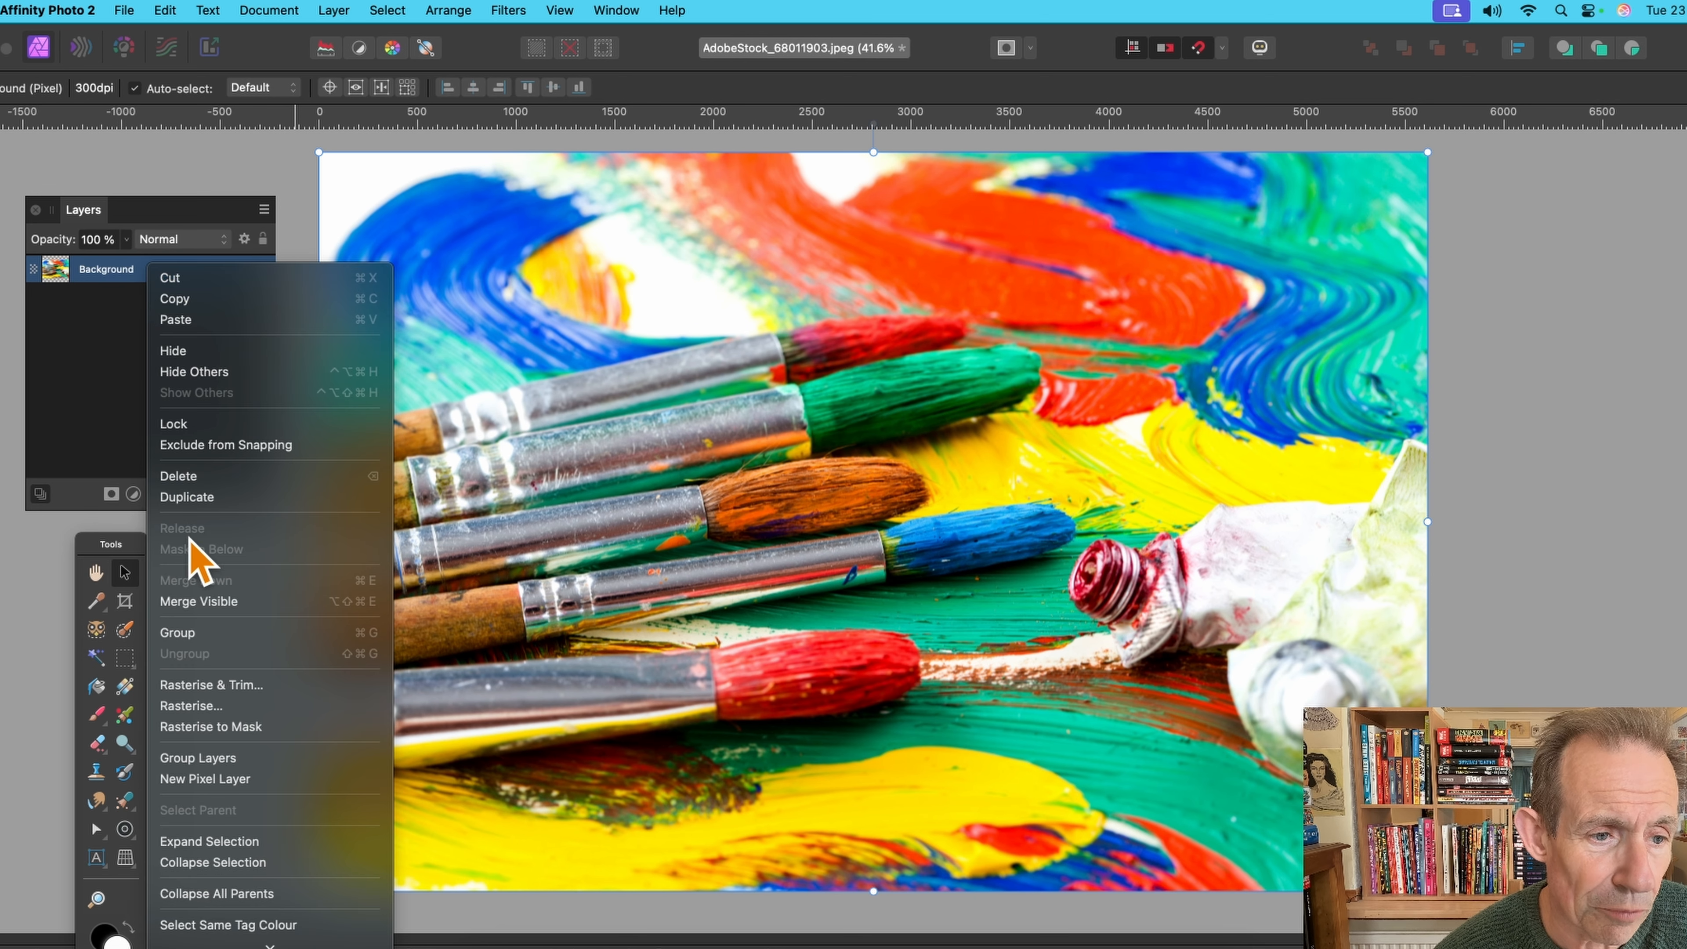
pyautogui.click(198, 496)
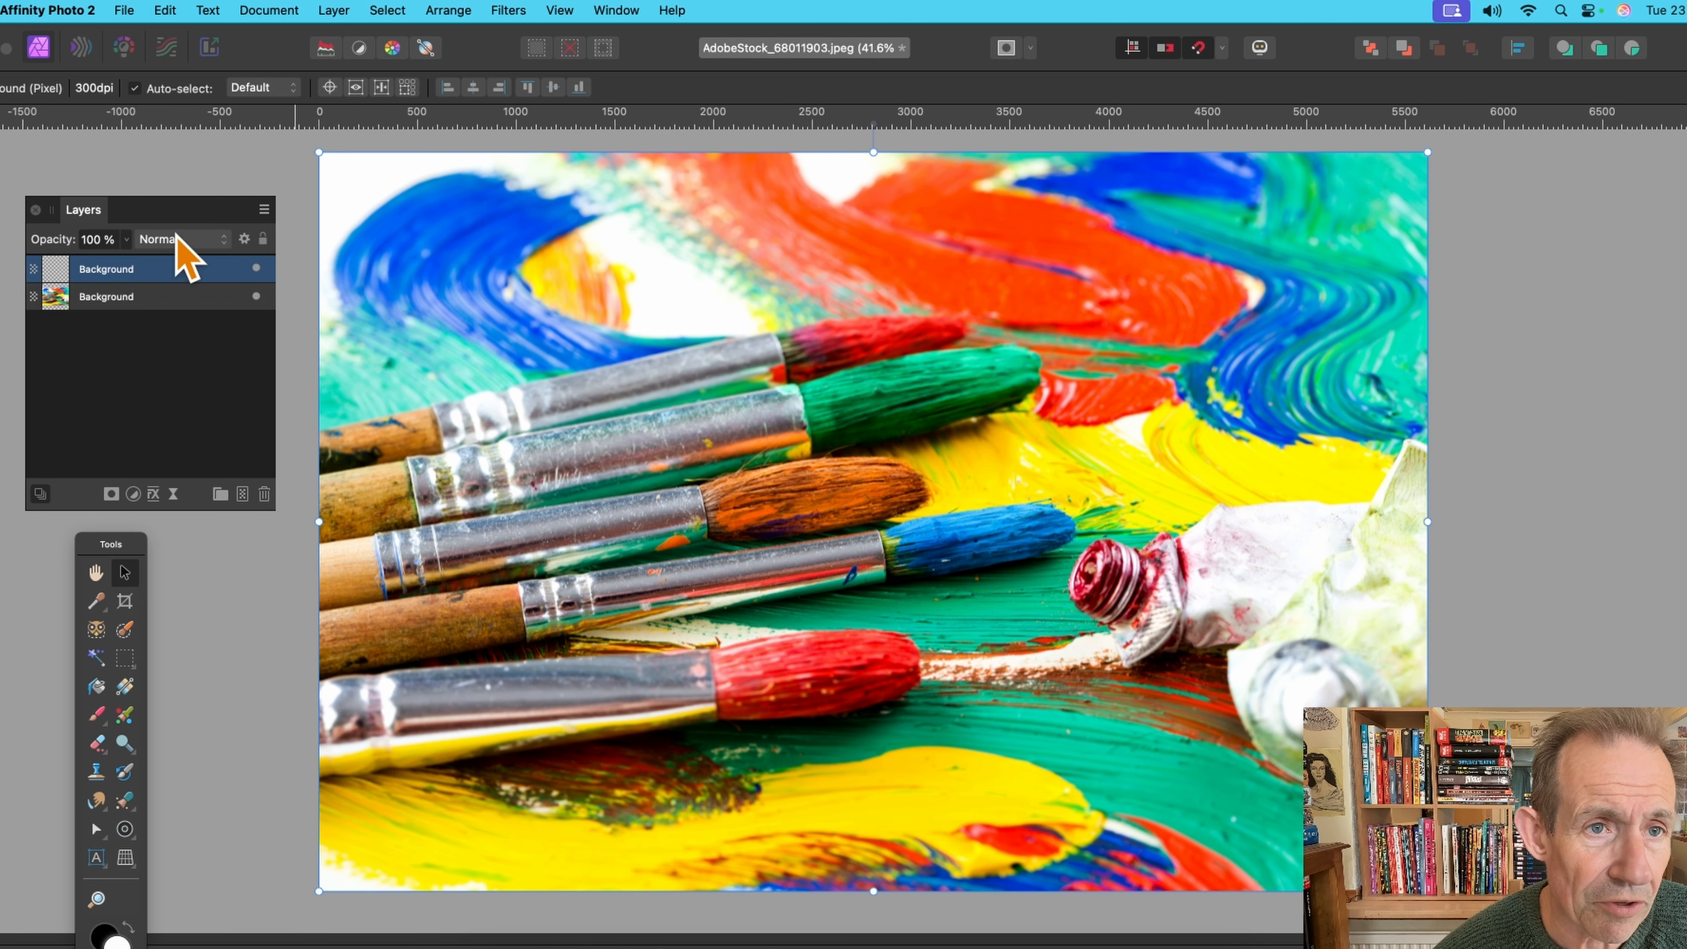
# - Start Apply Image on the duplicated layer and load the chocolates photo AdobeStock_70414801.jpeg as the source
pyautogui.click(515, 8)
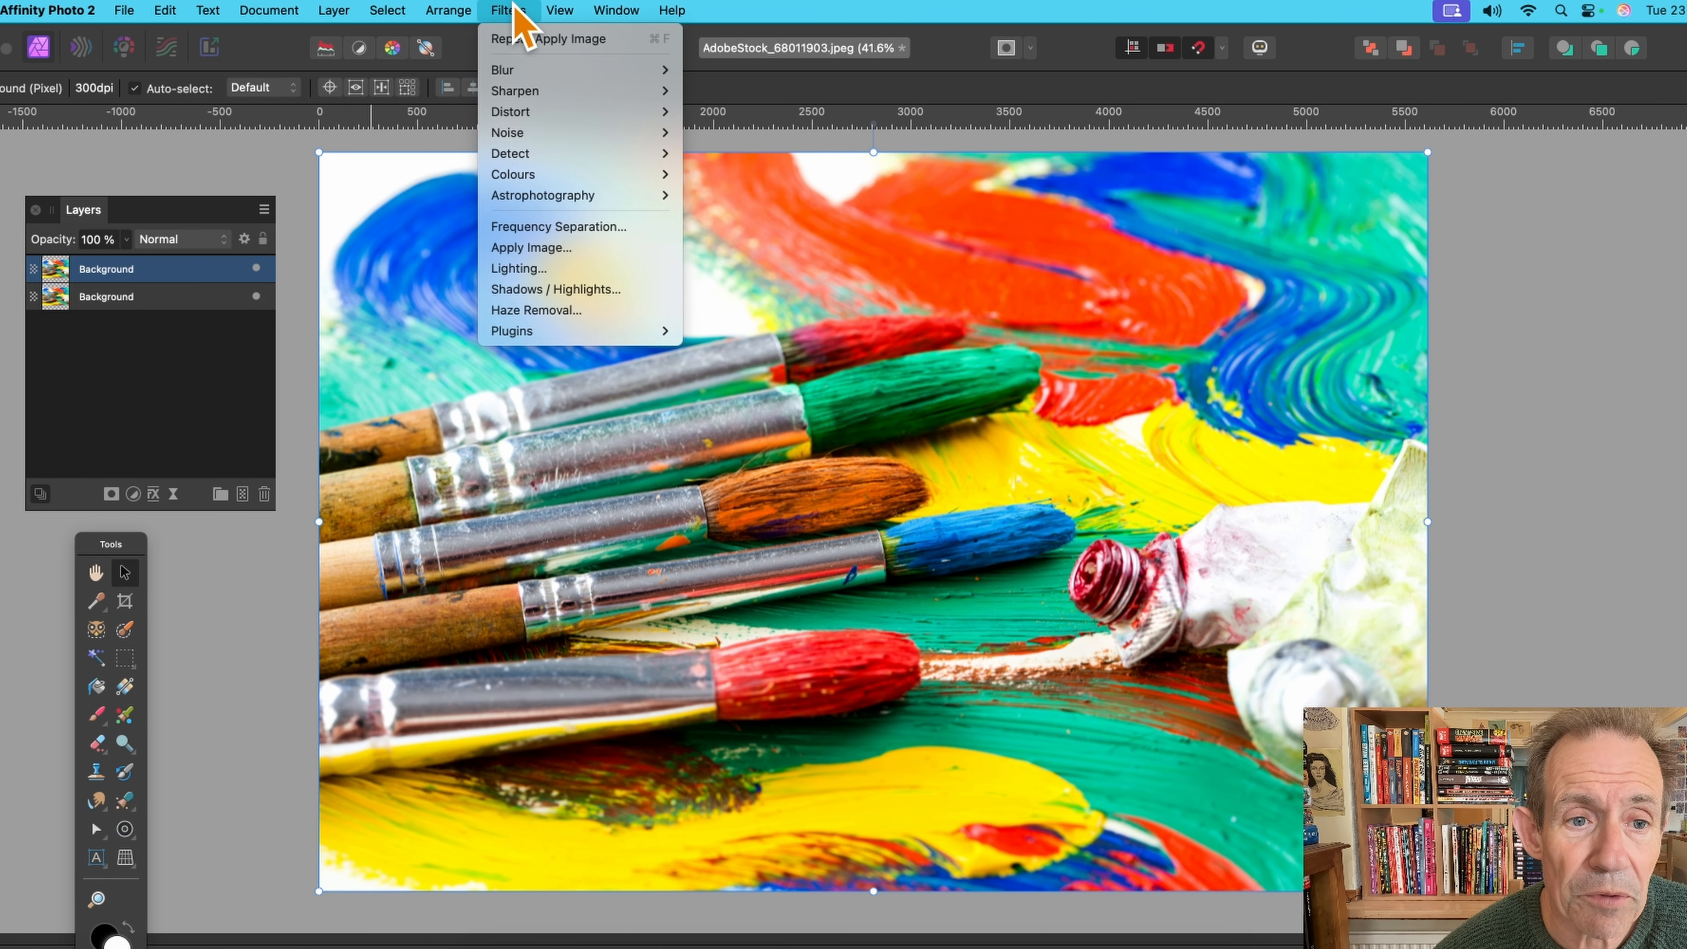
pyautogui.click(533, 248)
pyautogui.moveTo(1576, 372); pyautogui.dragTo(897, 211)
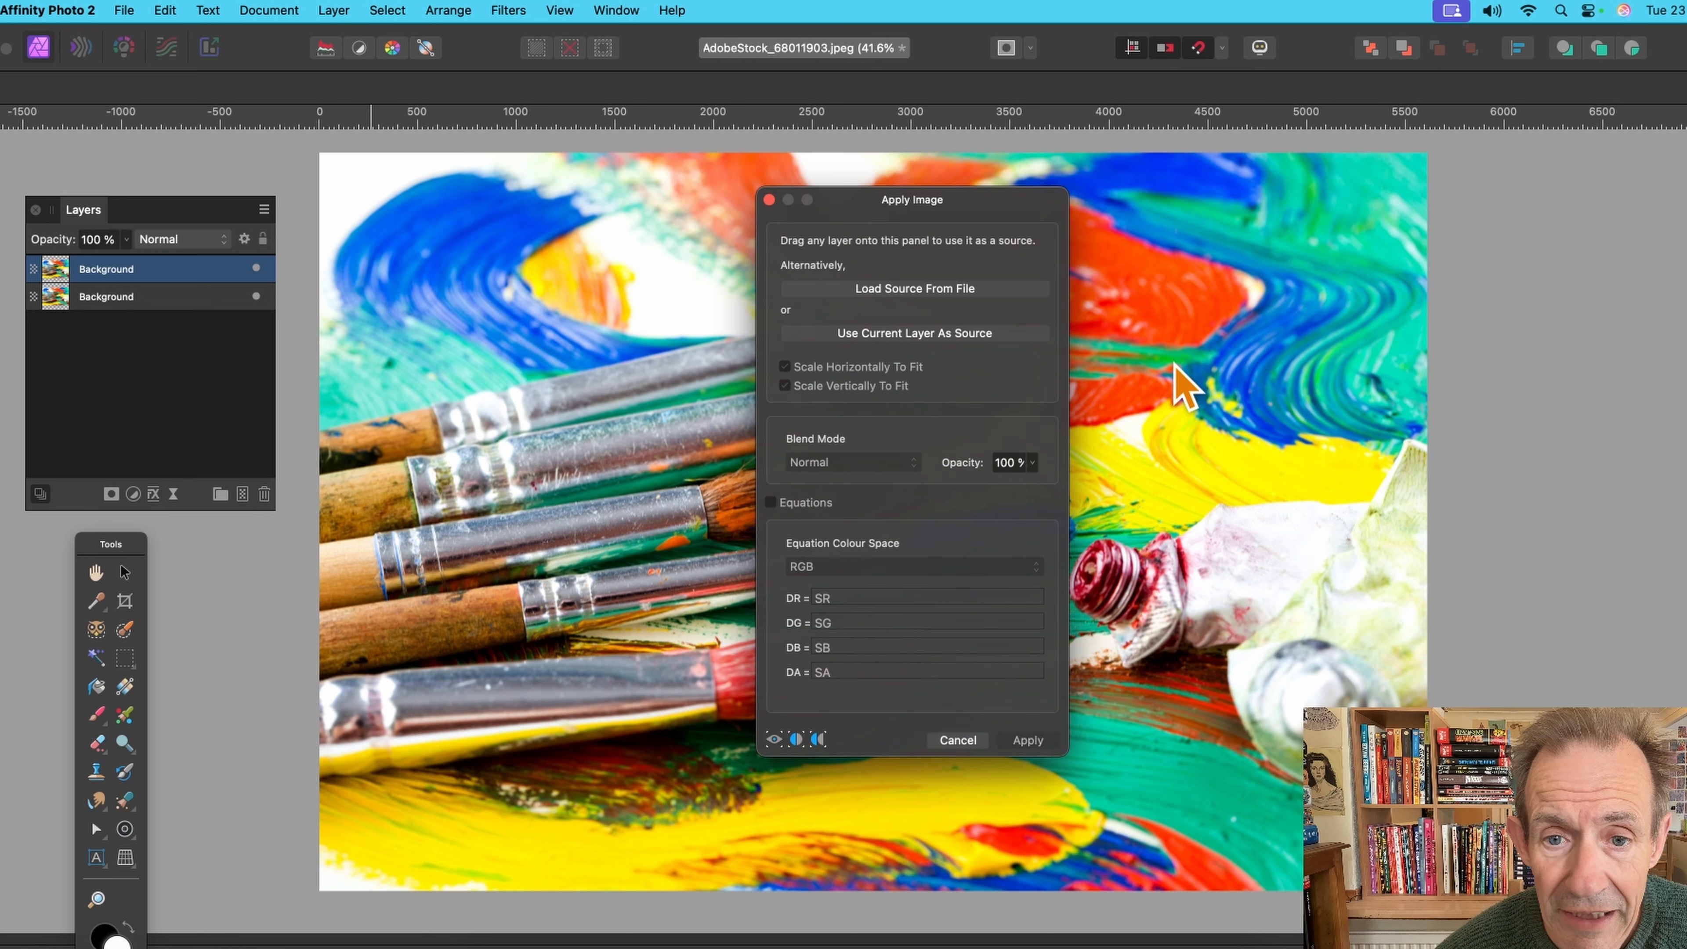
pyautogui.click(909, 291)
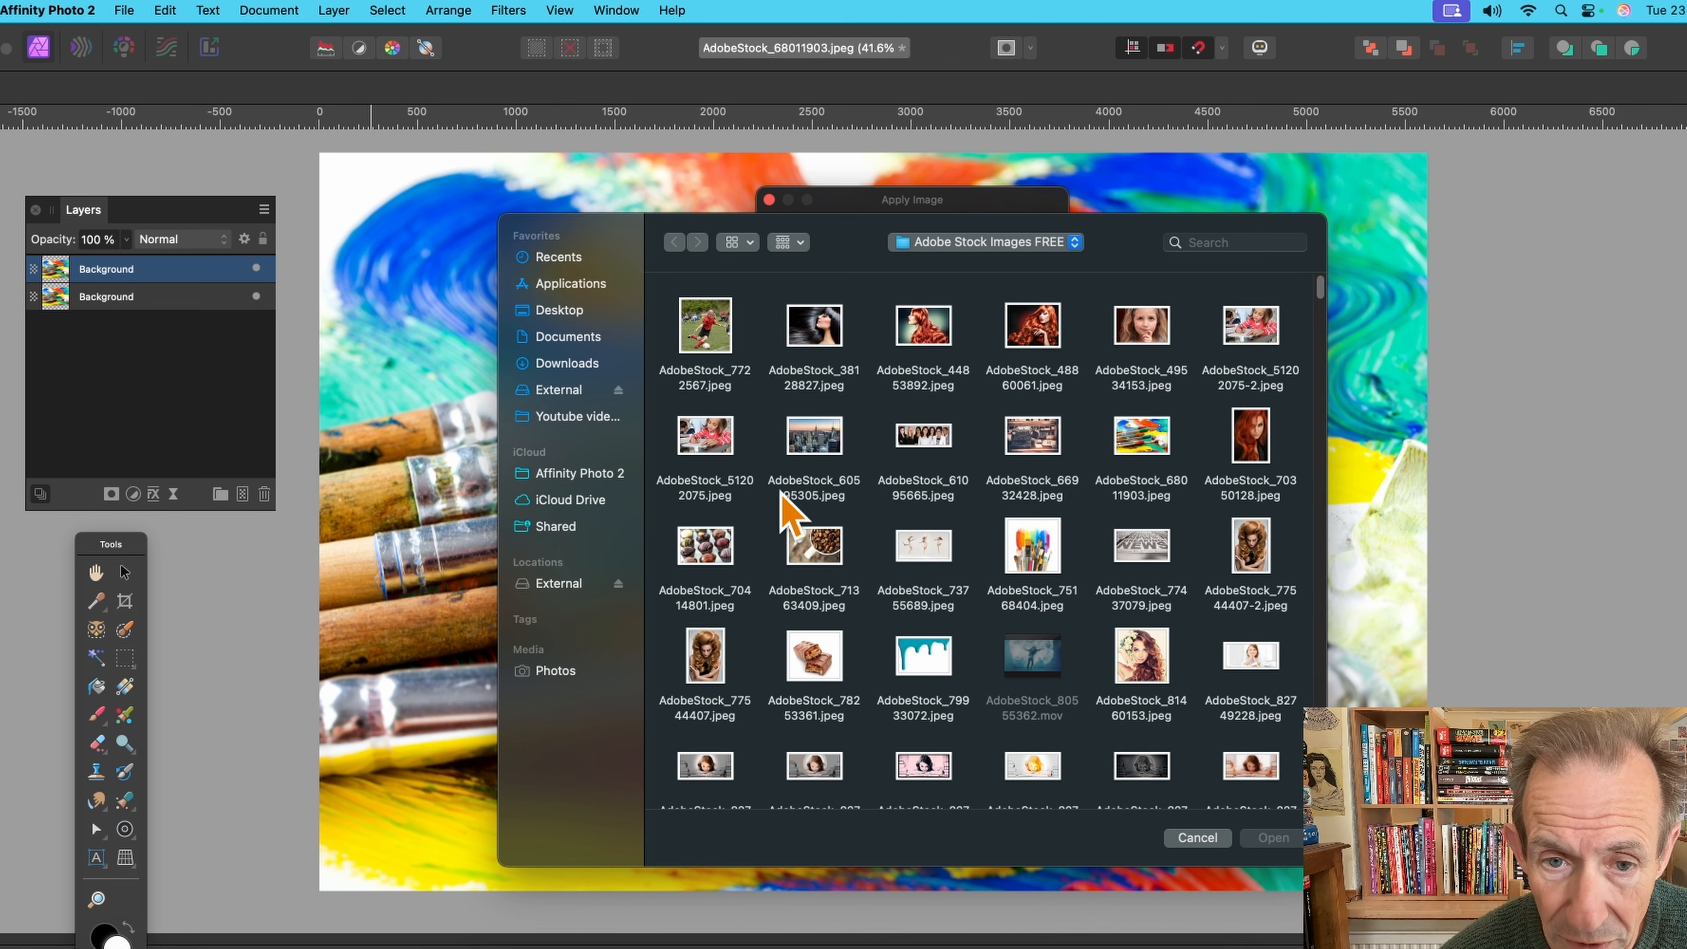
pyautogui.scroll(-4, 794, 531)
pyautogui.scroll(-4, 784, 528)
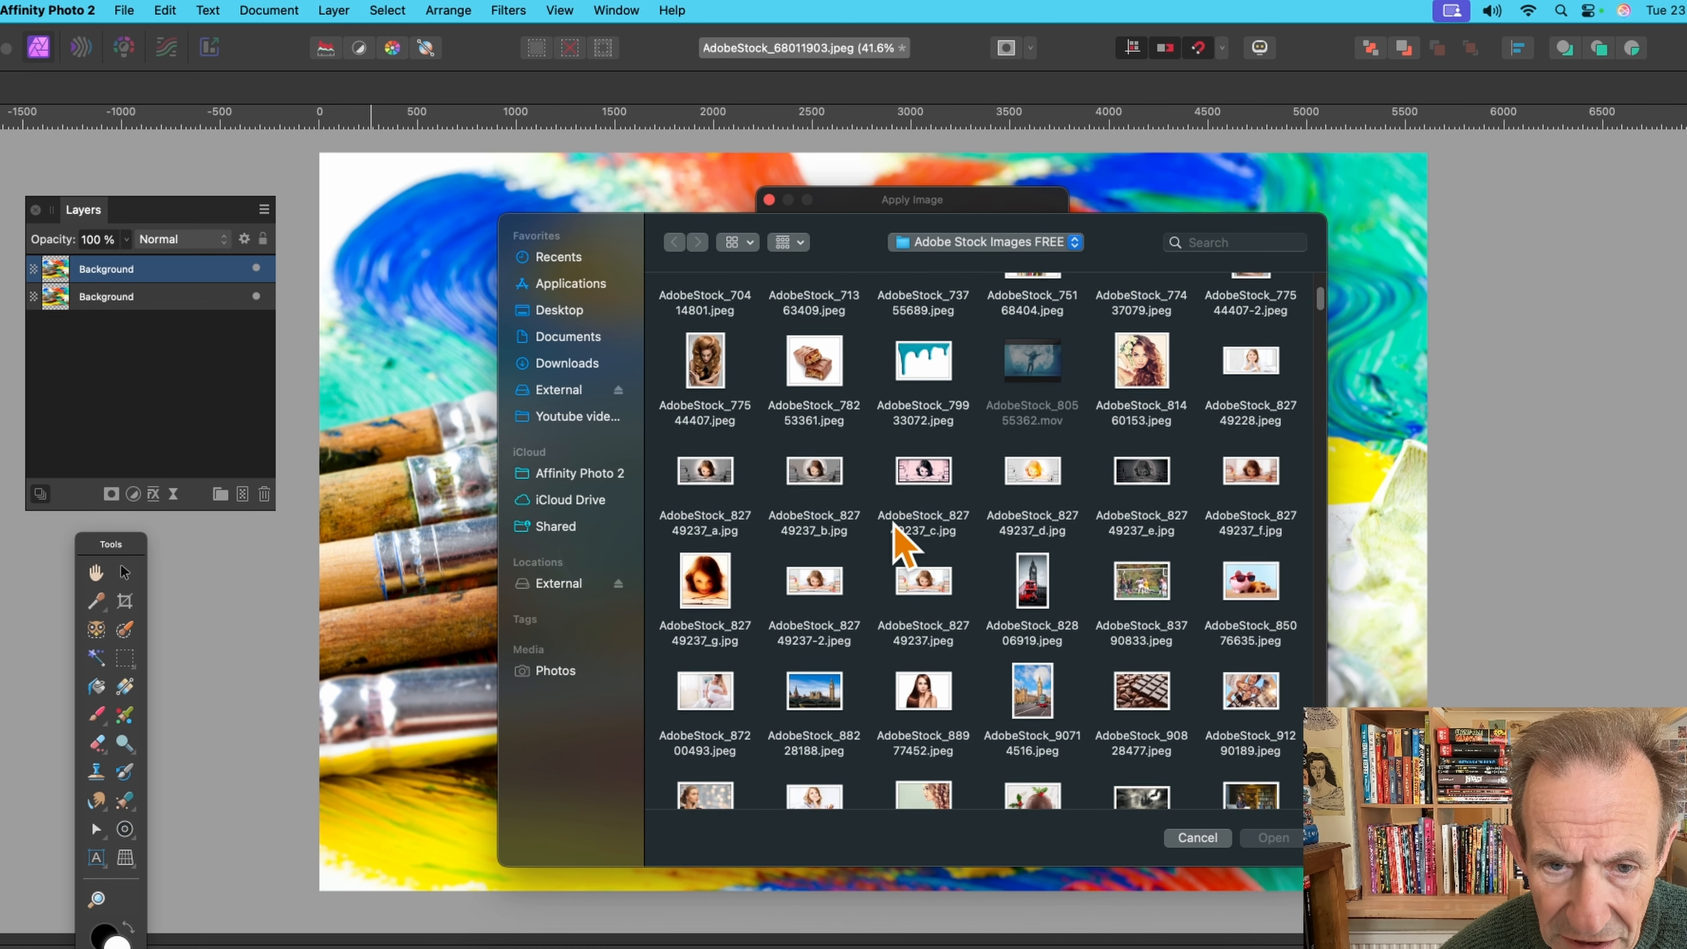
pyautogui.scroll(4, 894, 520)
pyautogui.click(710, 398)
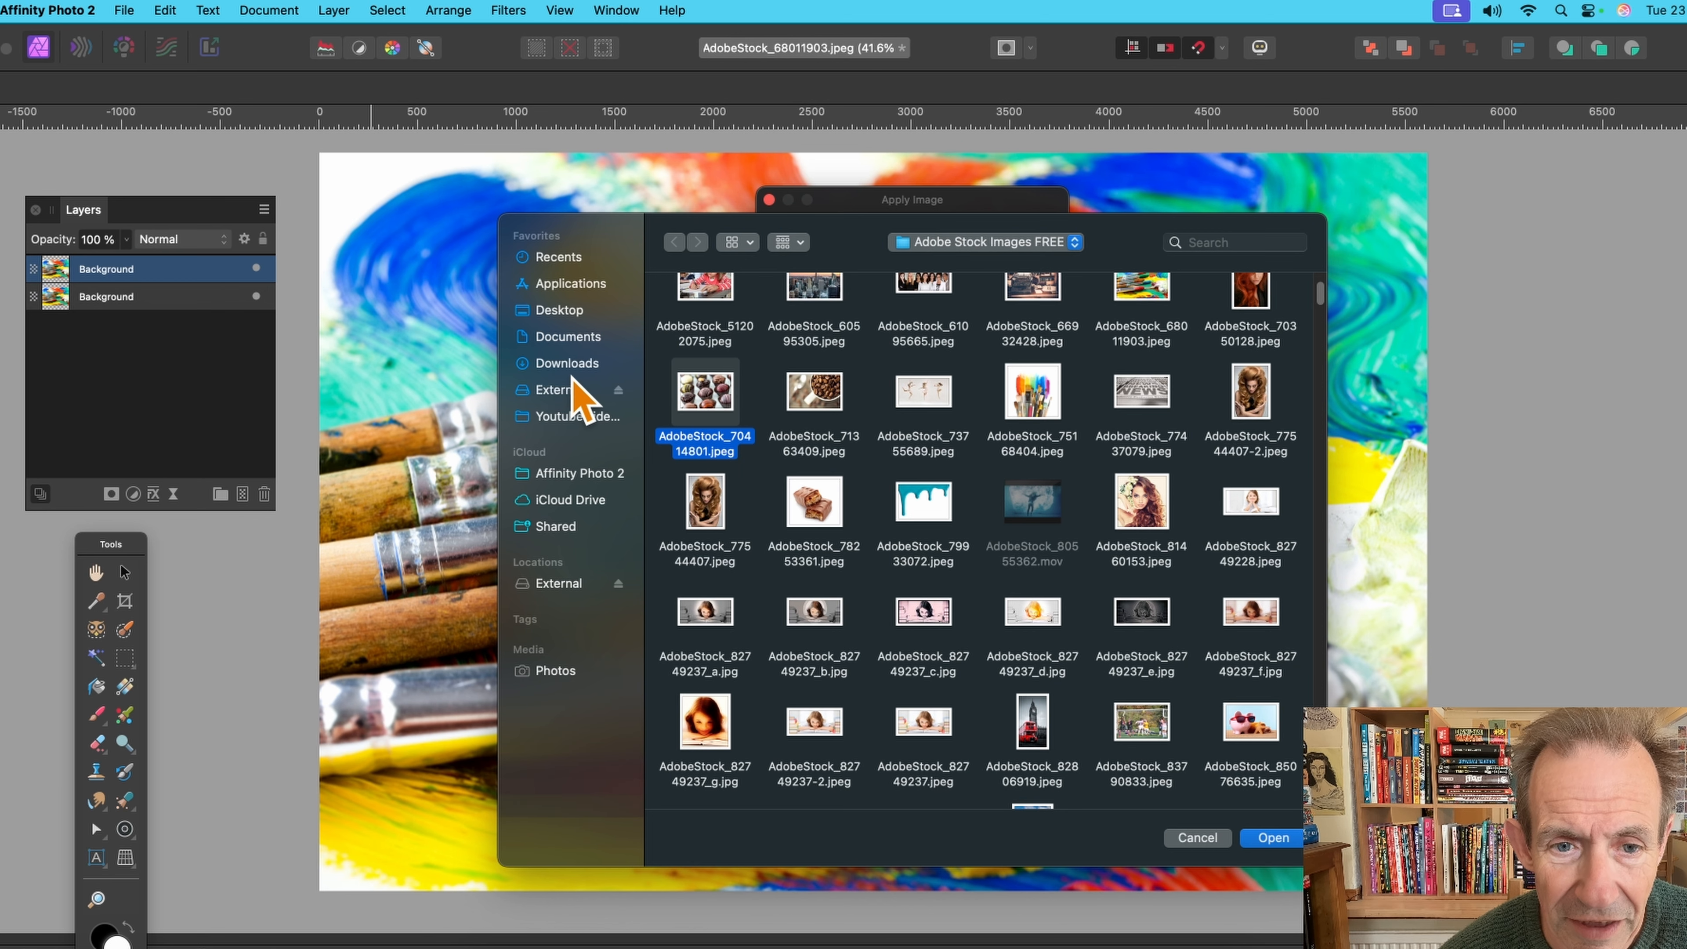
pyautogui.click(1279, 839)
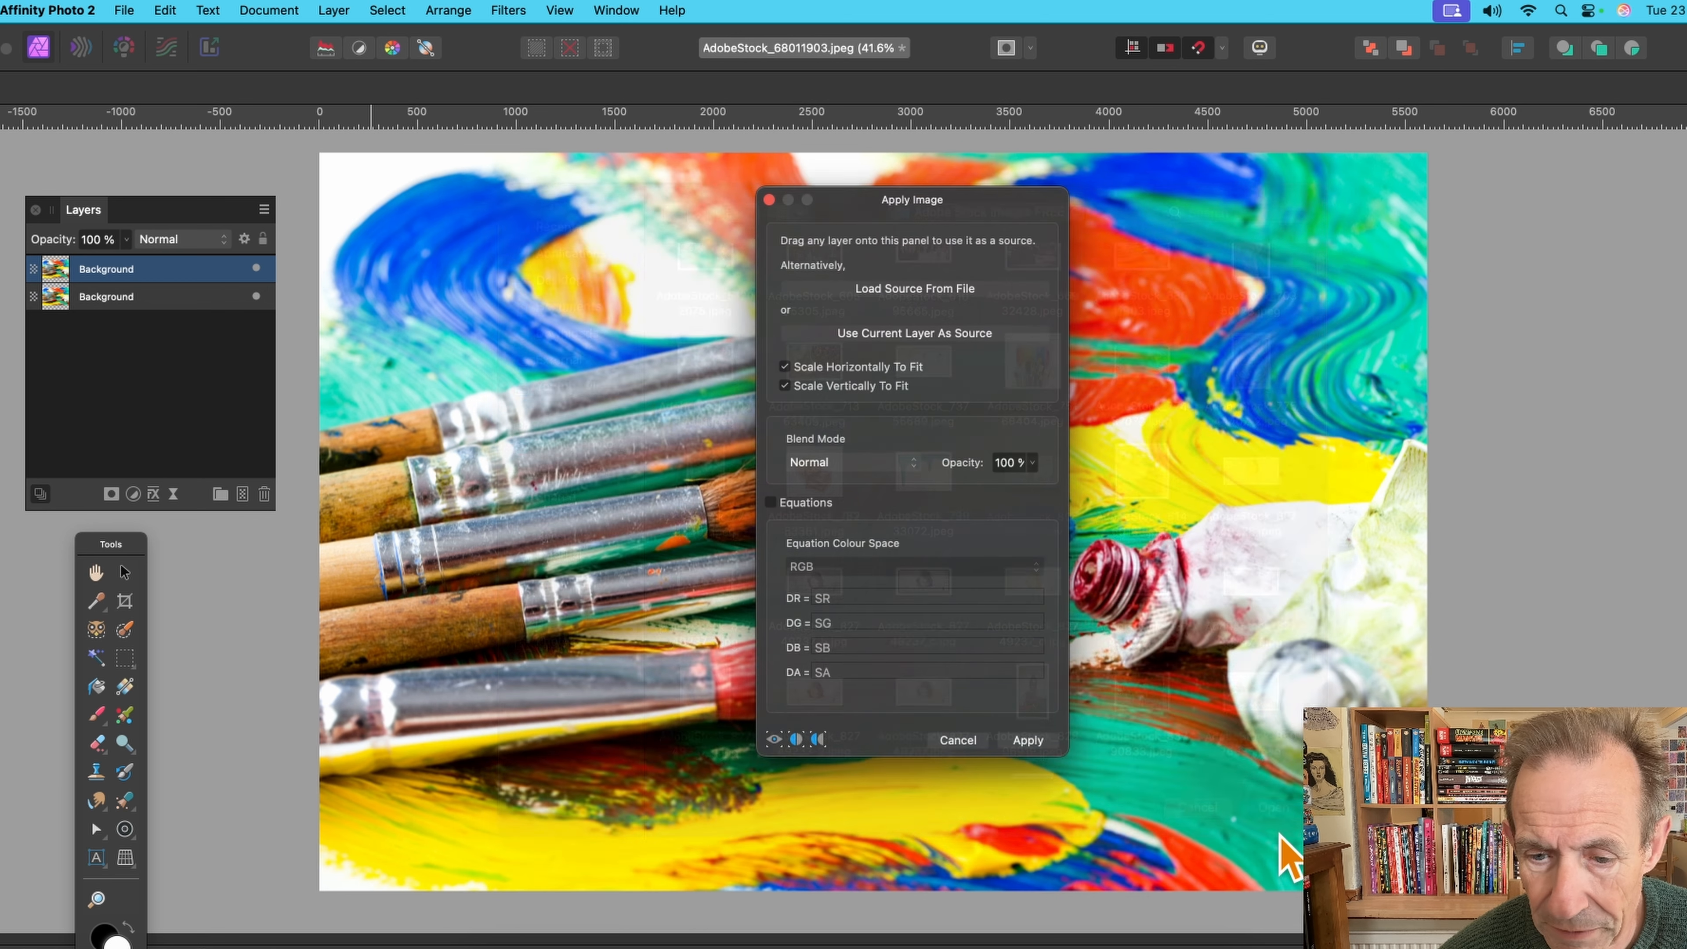
pyautogui.moveTo(897, 215); pyautogui.dragTo(1070, 216)
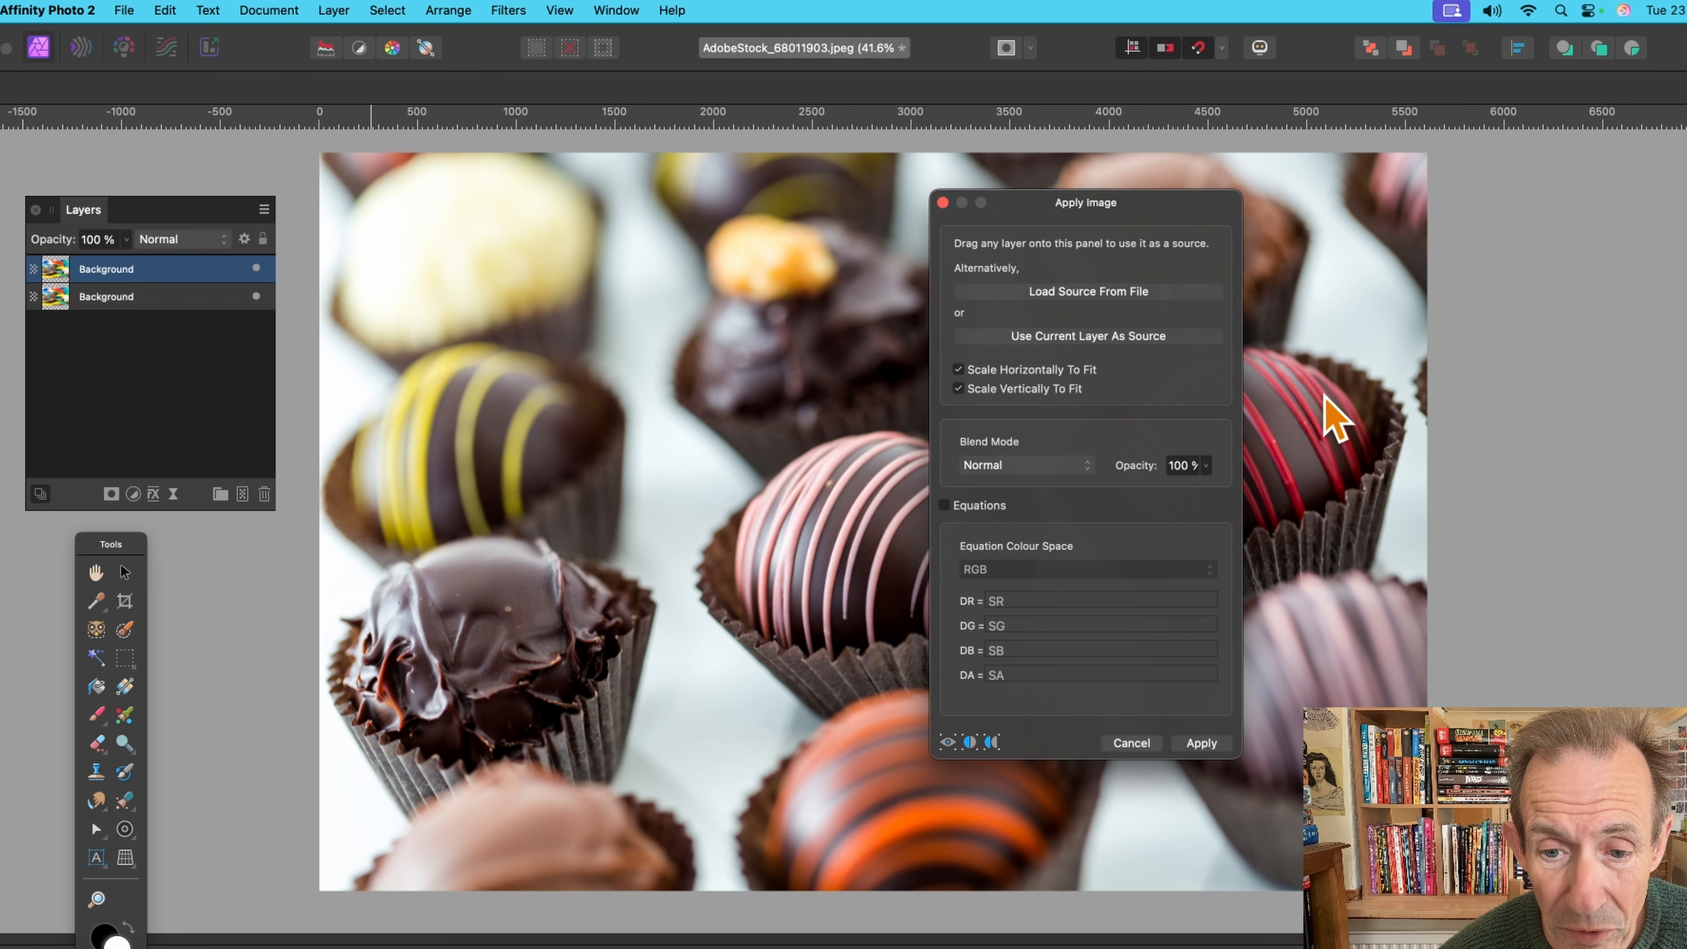
# - Enable the Apply Image equations and set the red channel equation (DR) to SR*2
pyautogui.click(946, 506)
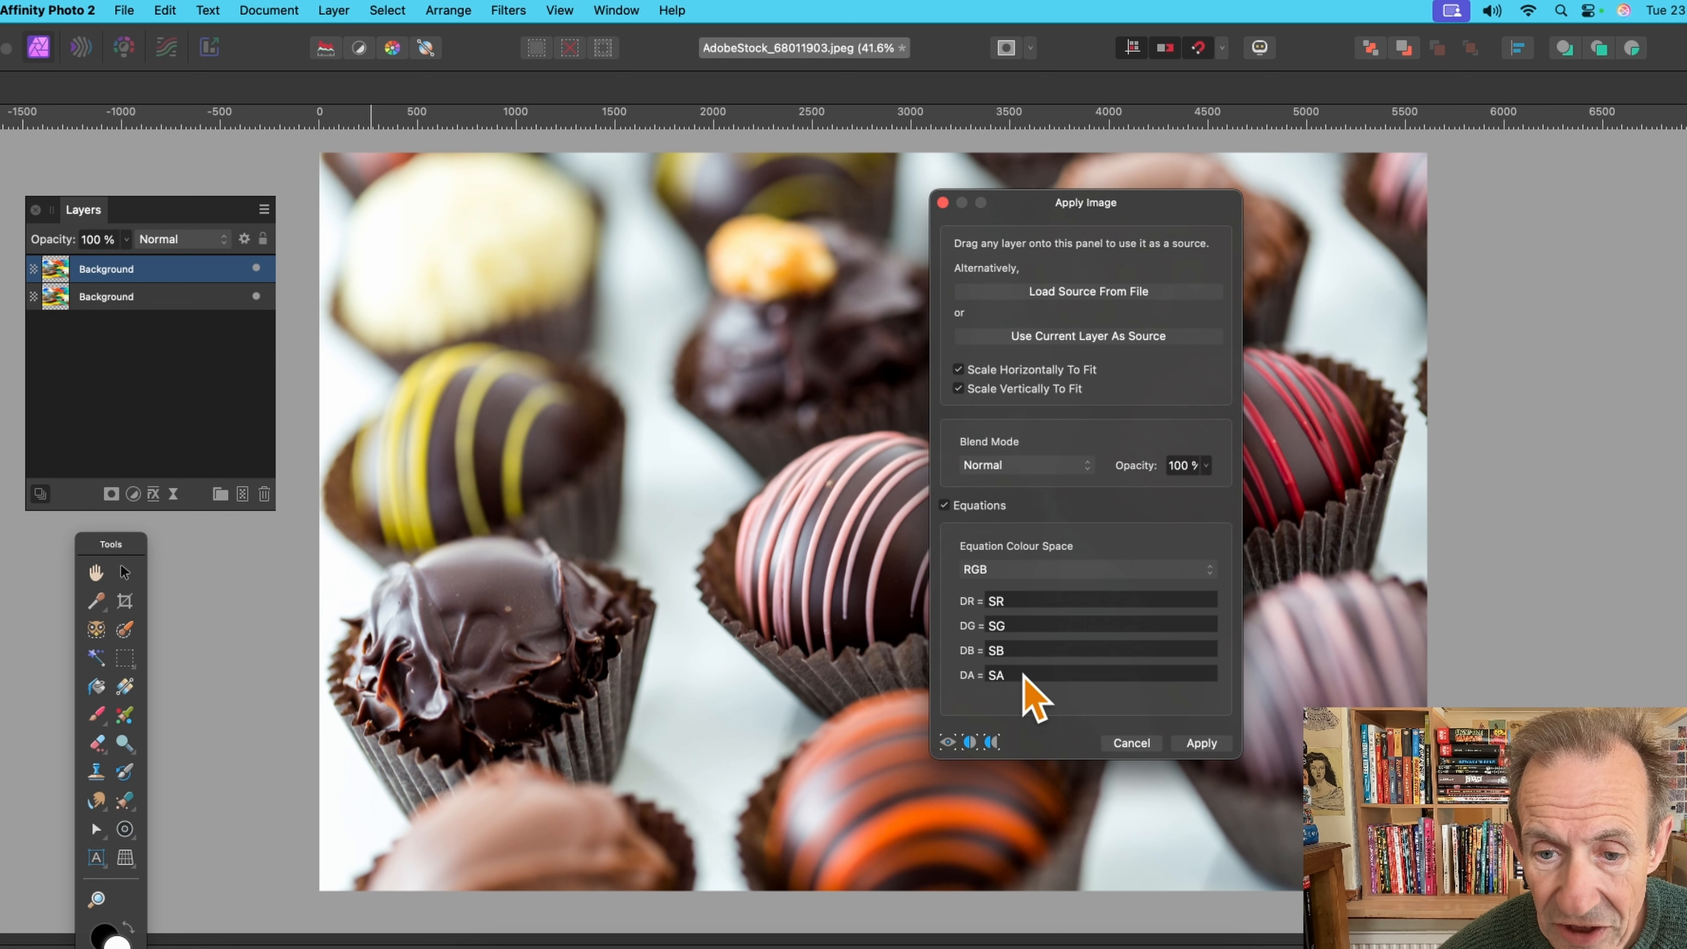
pyautogui.click(1017, 600)
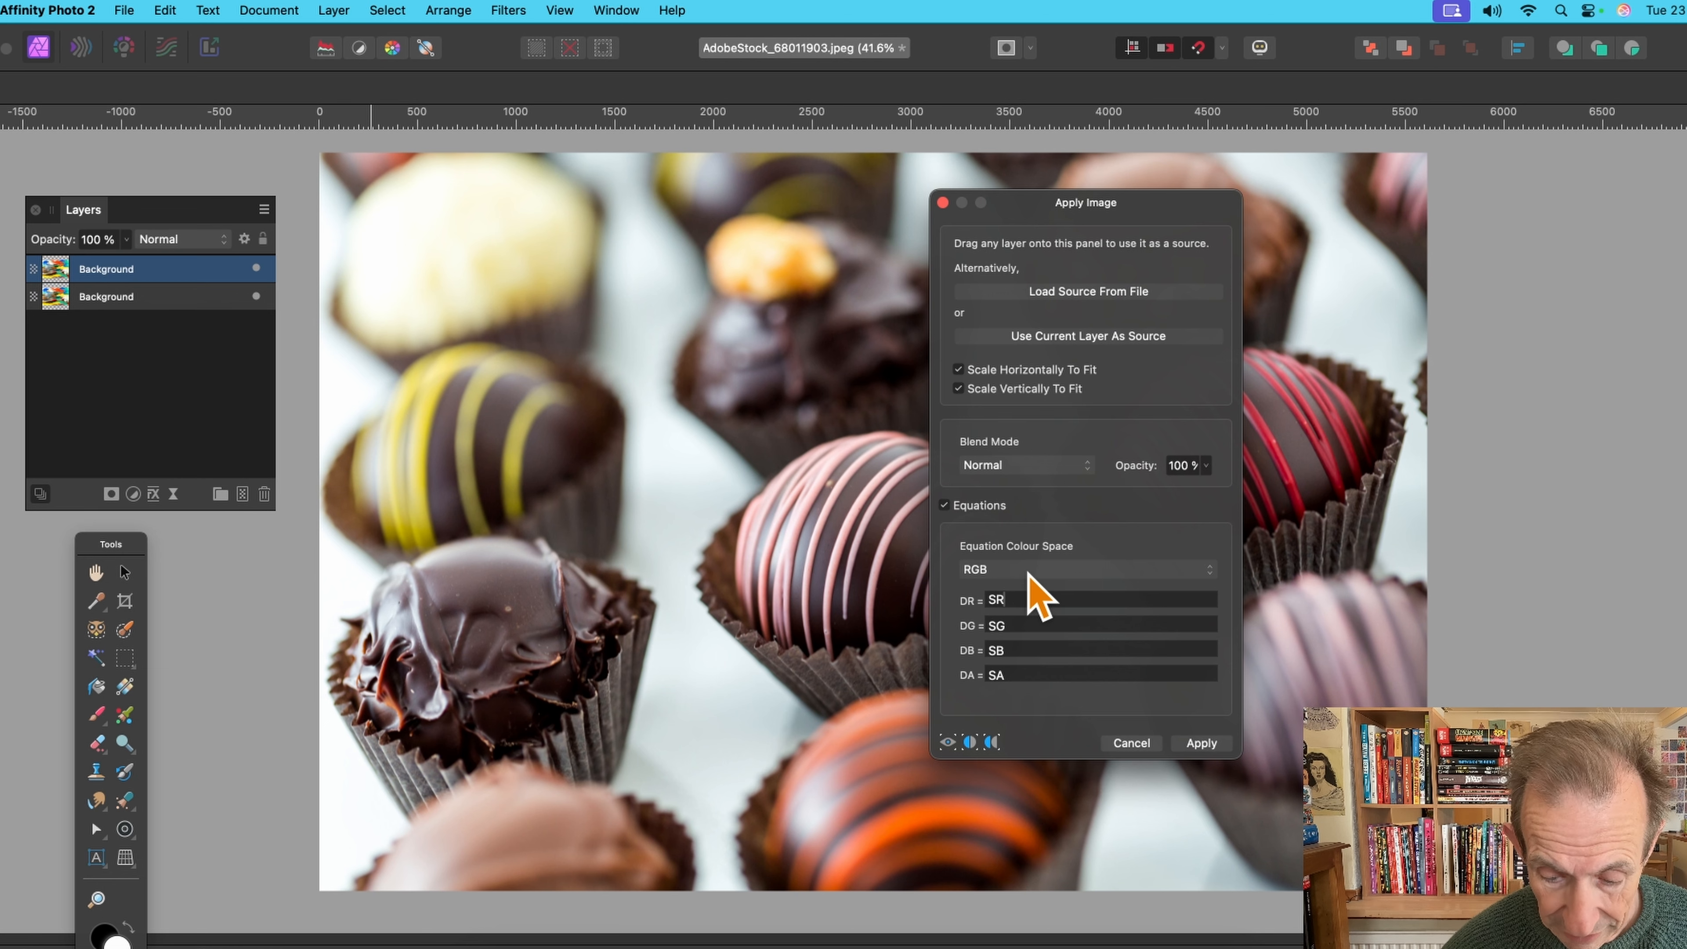
pyautogui.press('super+a')
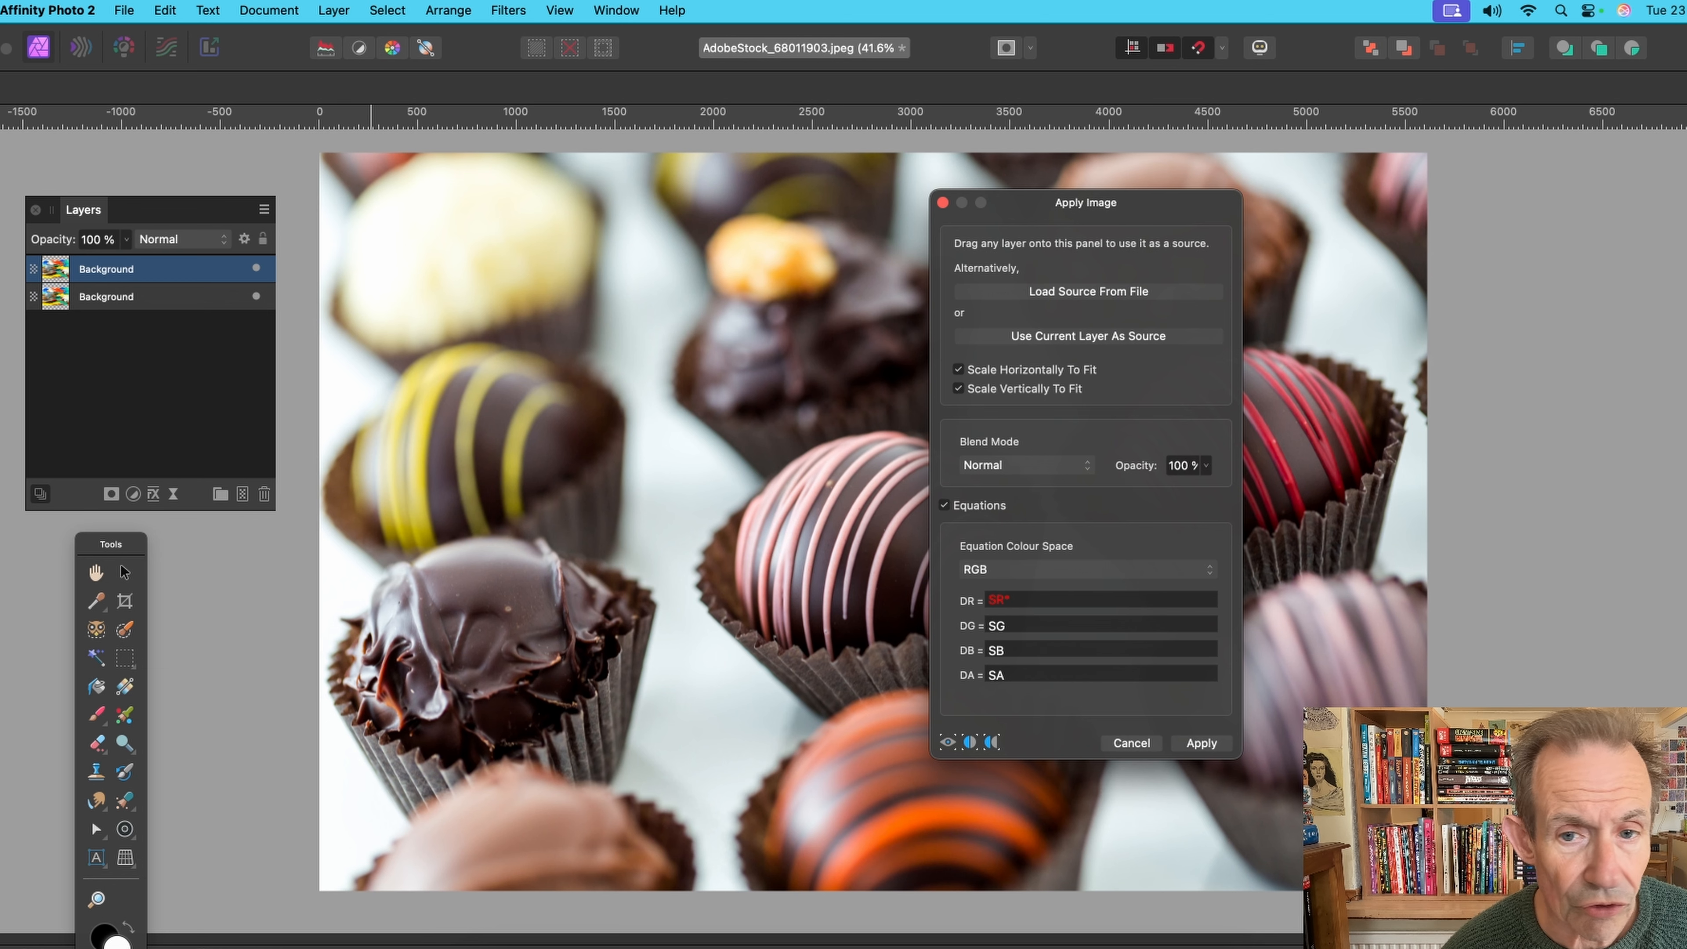
pyautogui.write('*2')
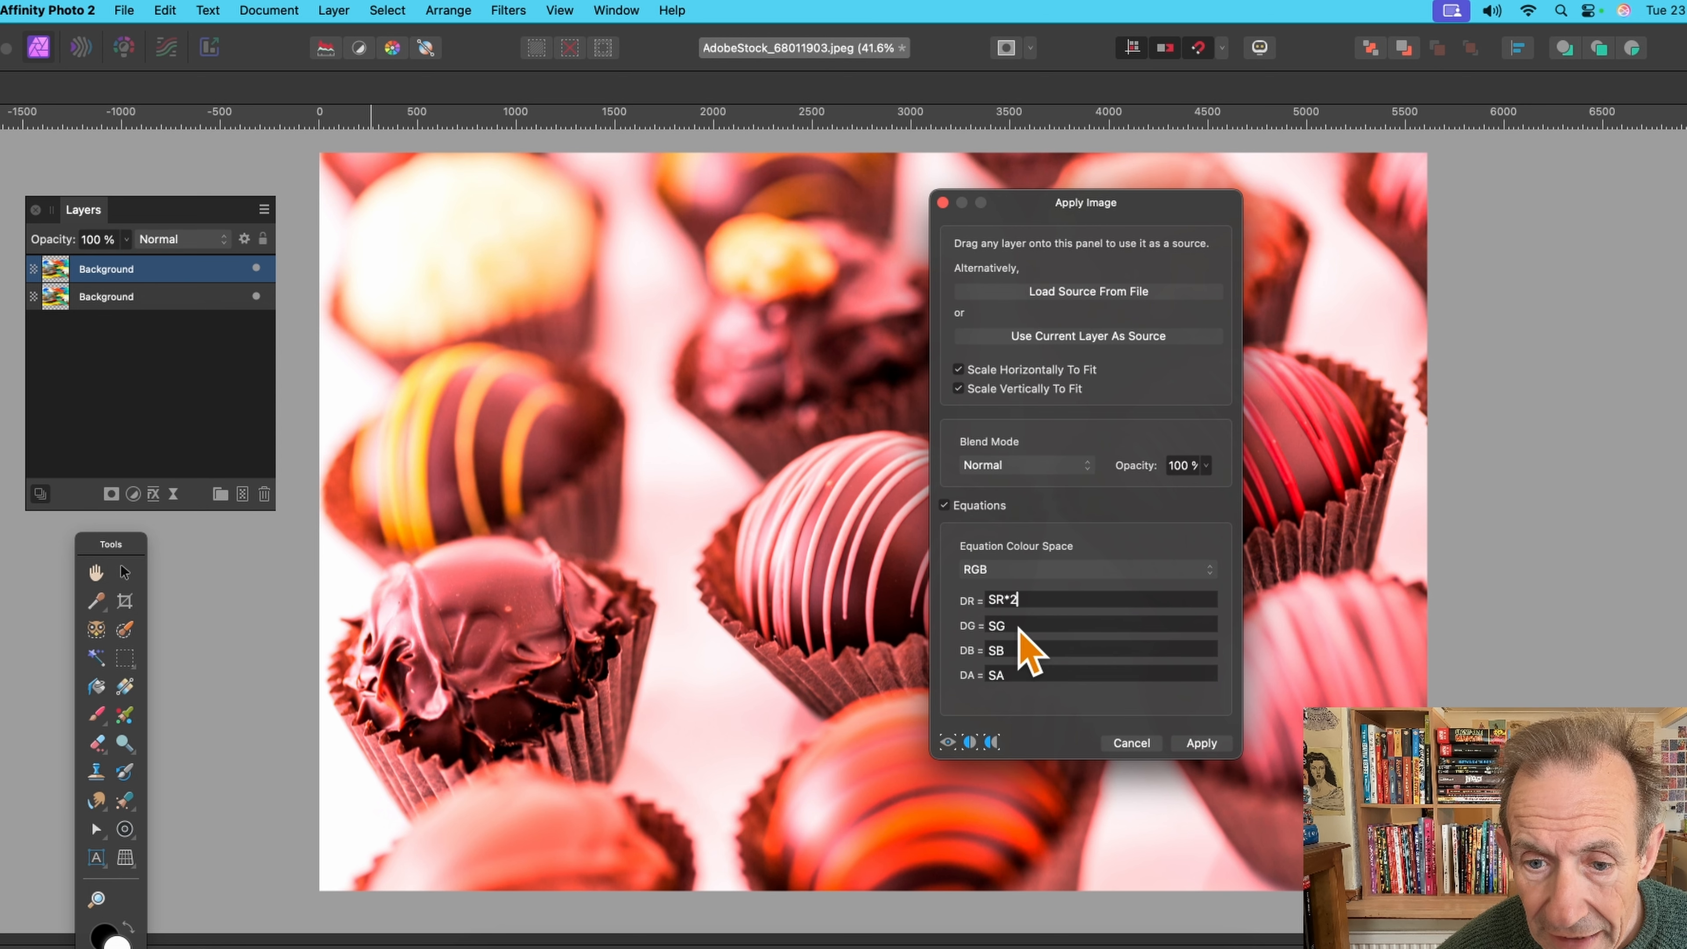
# - Try SR and DR as the alpha channel equation (DA), then clear the equation
pyautogui.click(1003, 673)
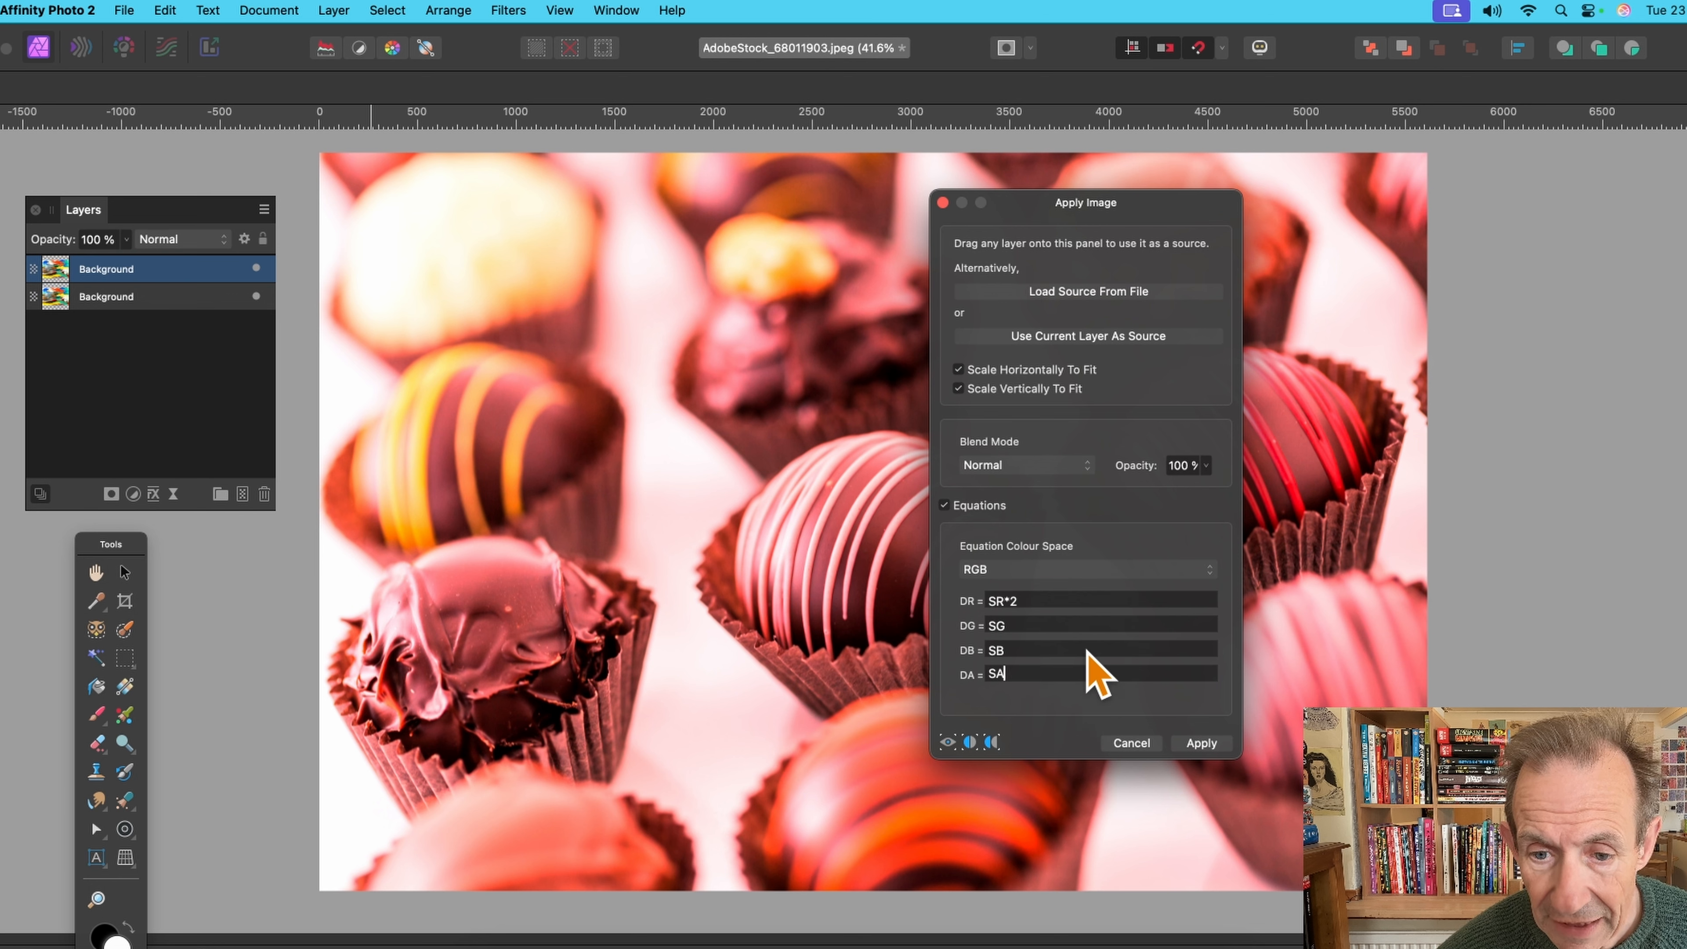
pyautogui.write('*')
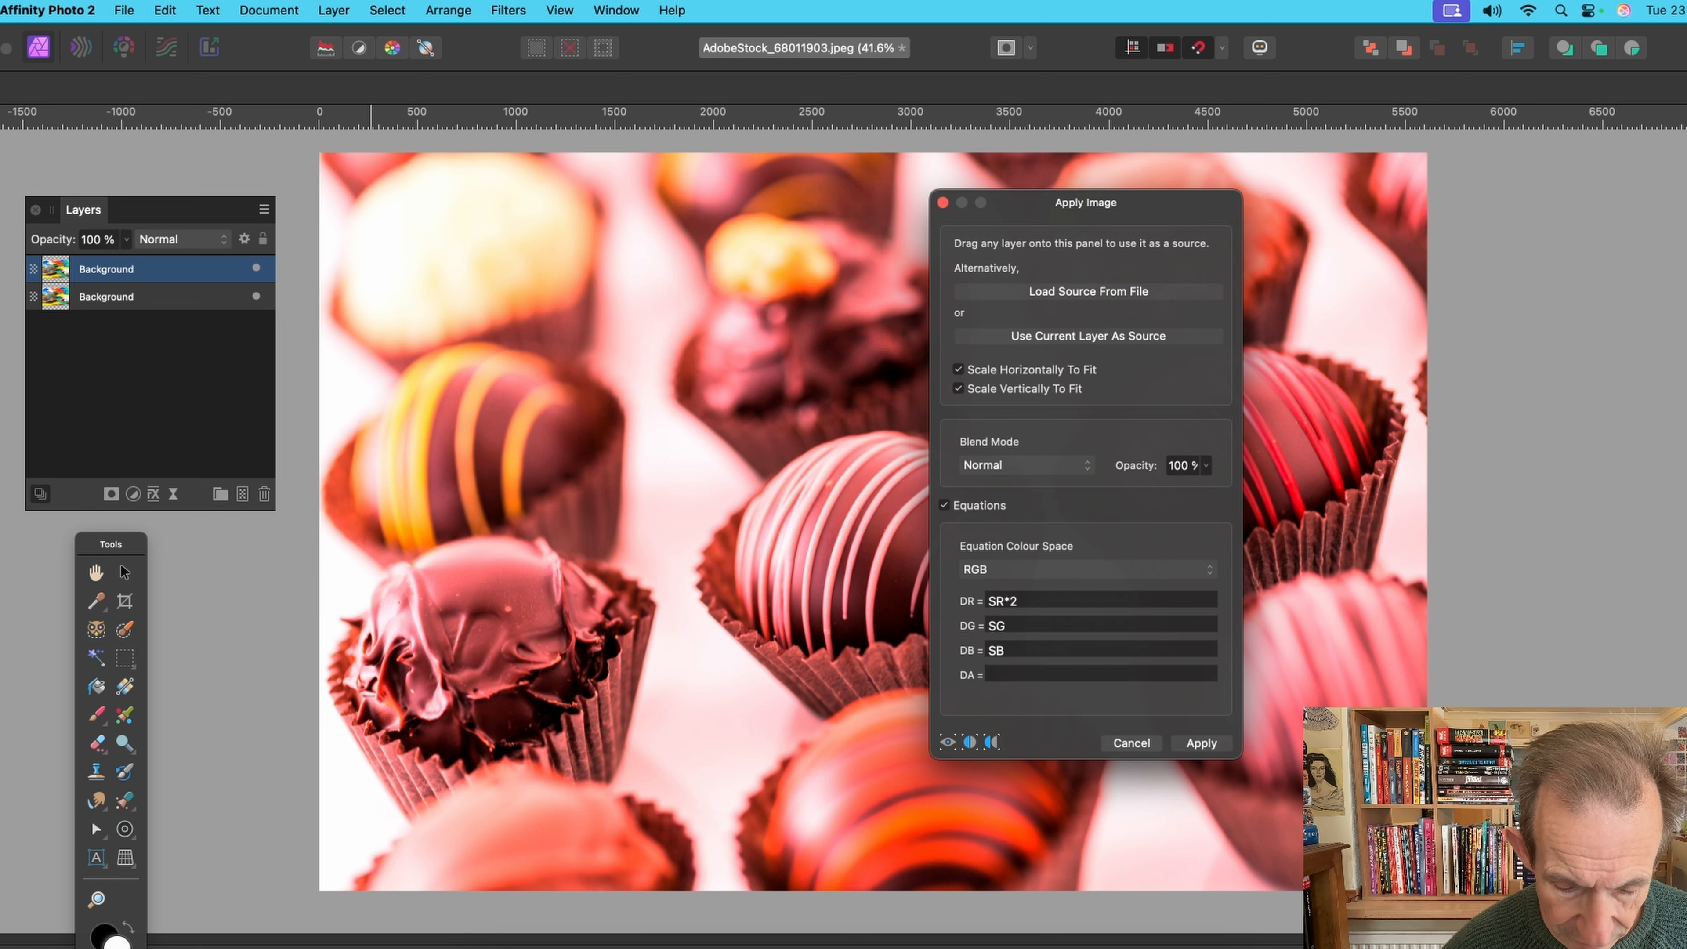
pyautogui.write('R')
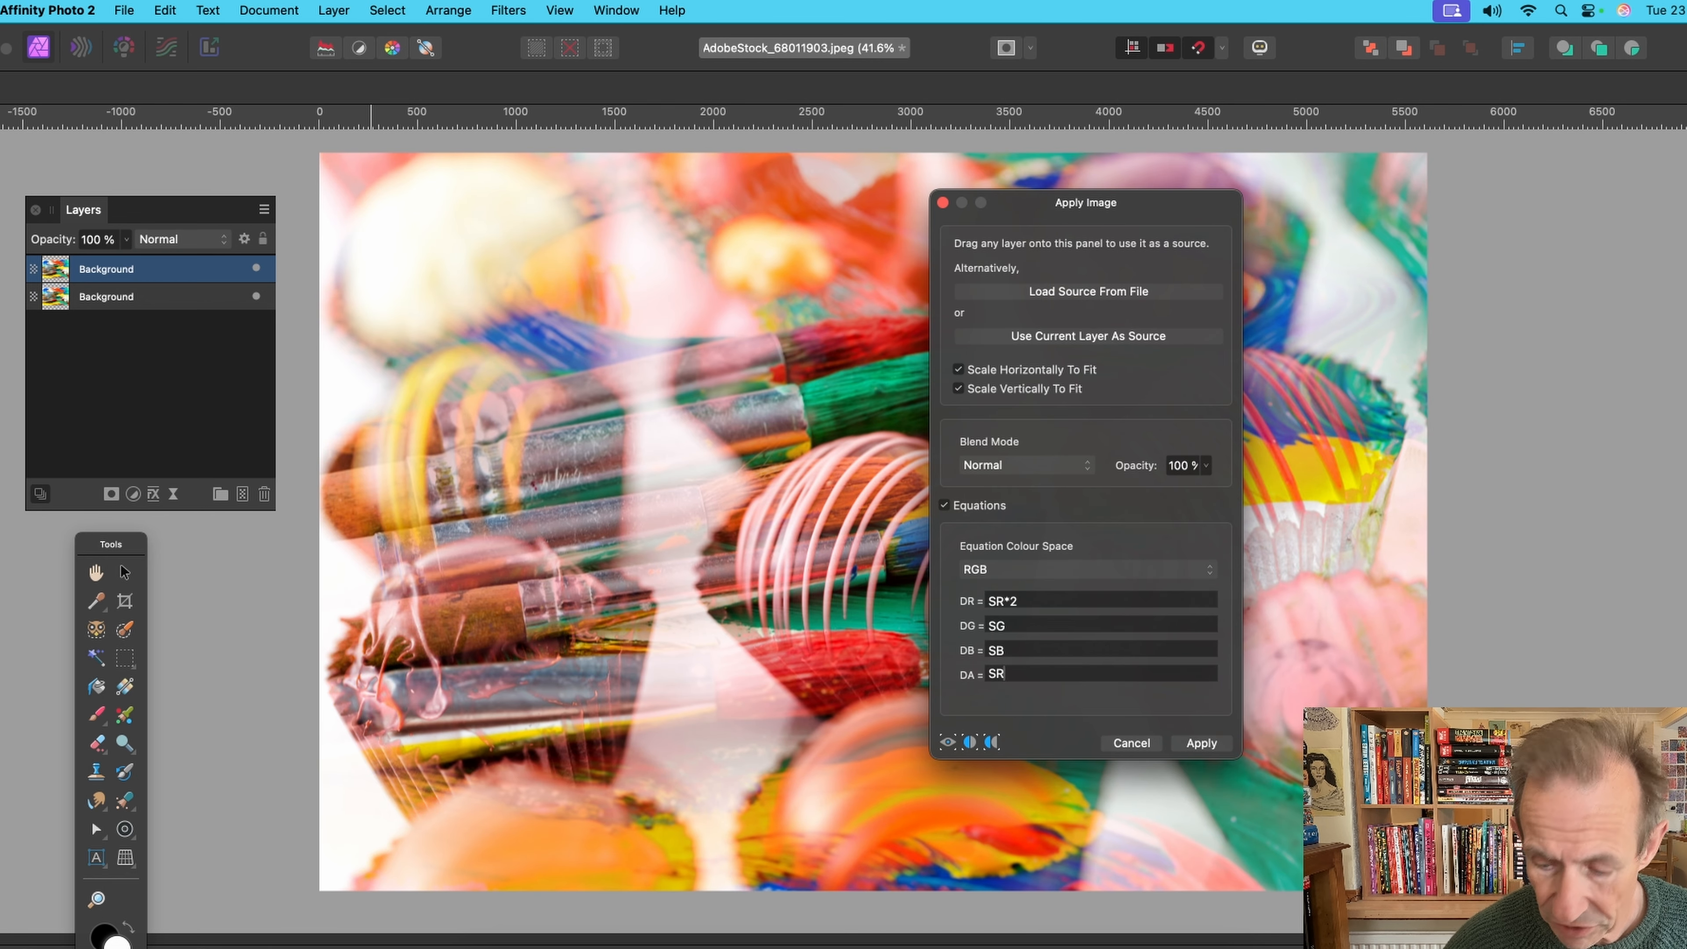
pyautogui.press('BackSpace')
pyautogui.press('BackSpace')
pyautogui.write('DR')
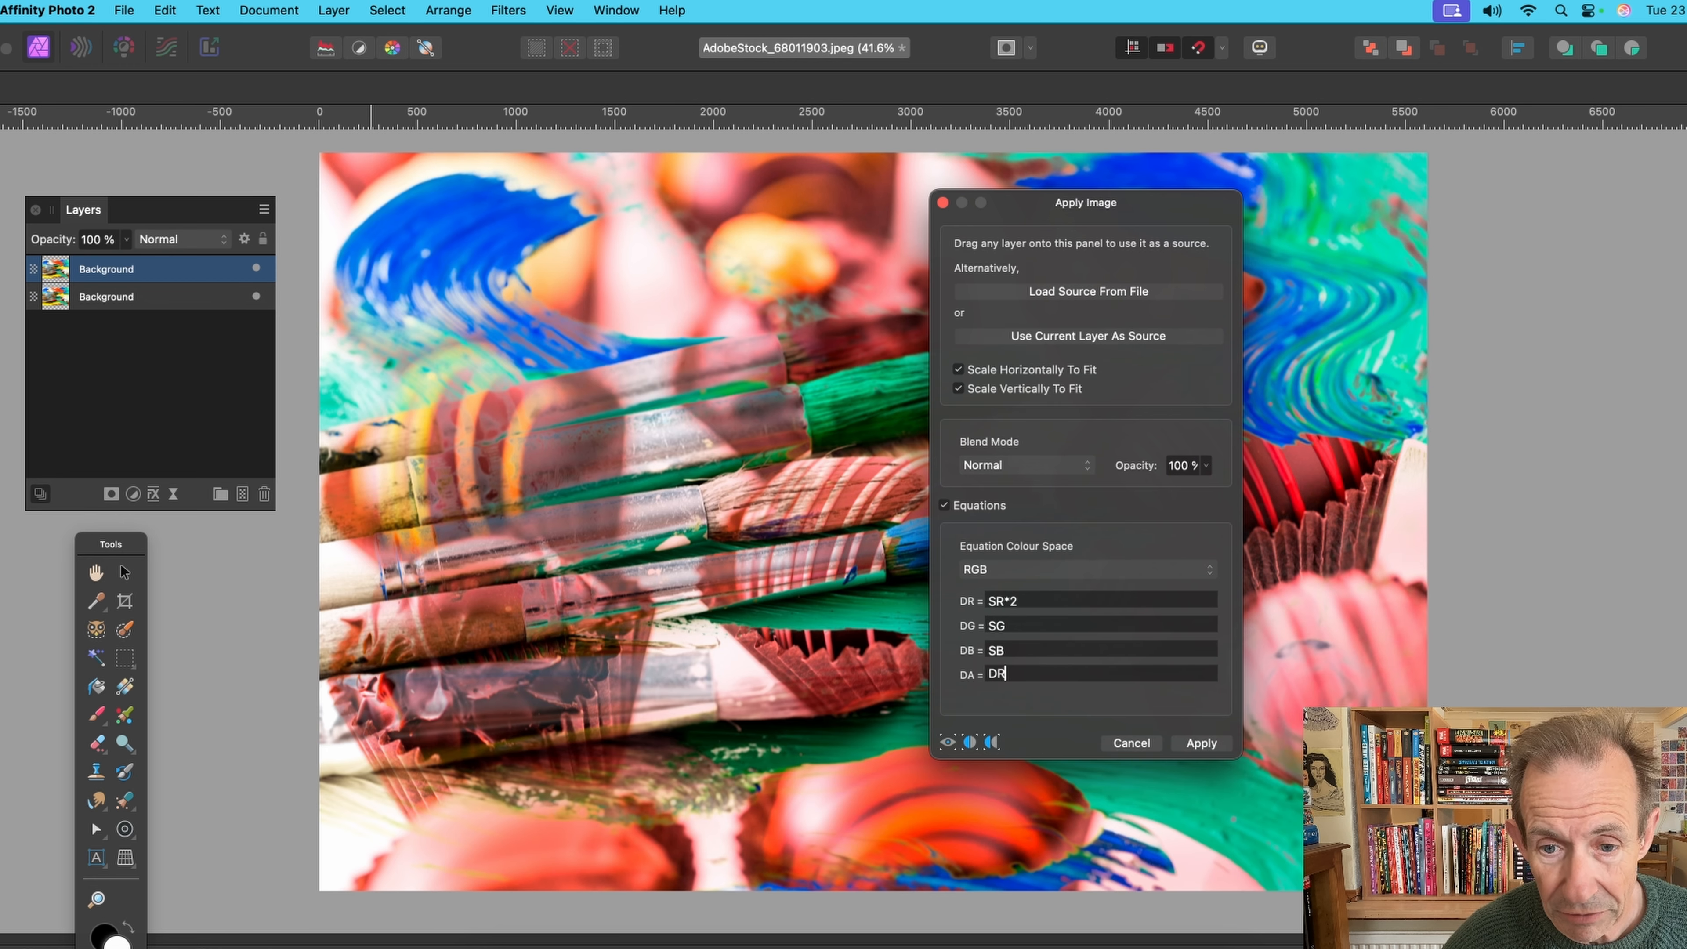
pyautogui.press('BackSpace')
pyautogui.press('BackSpace')
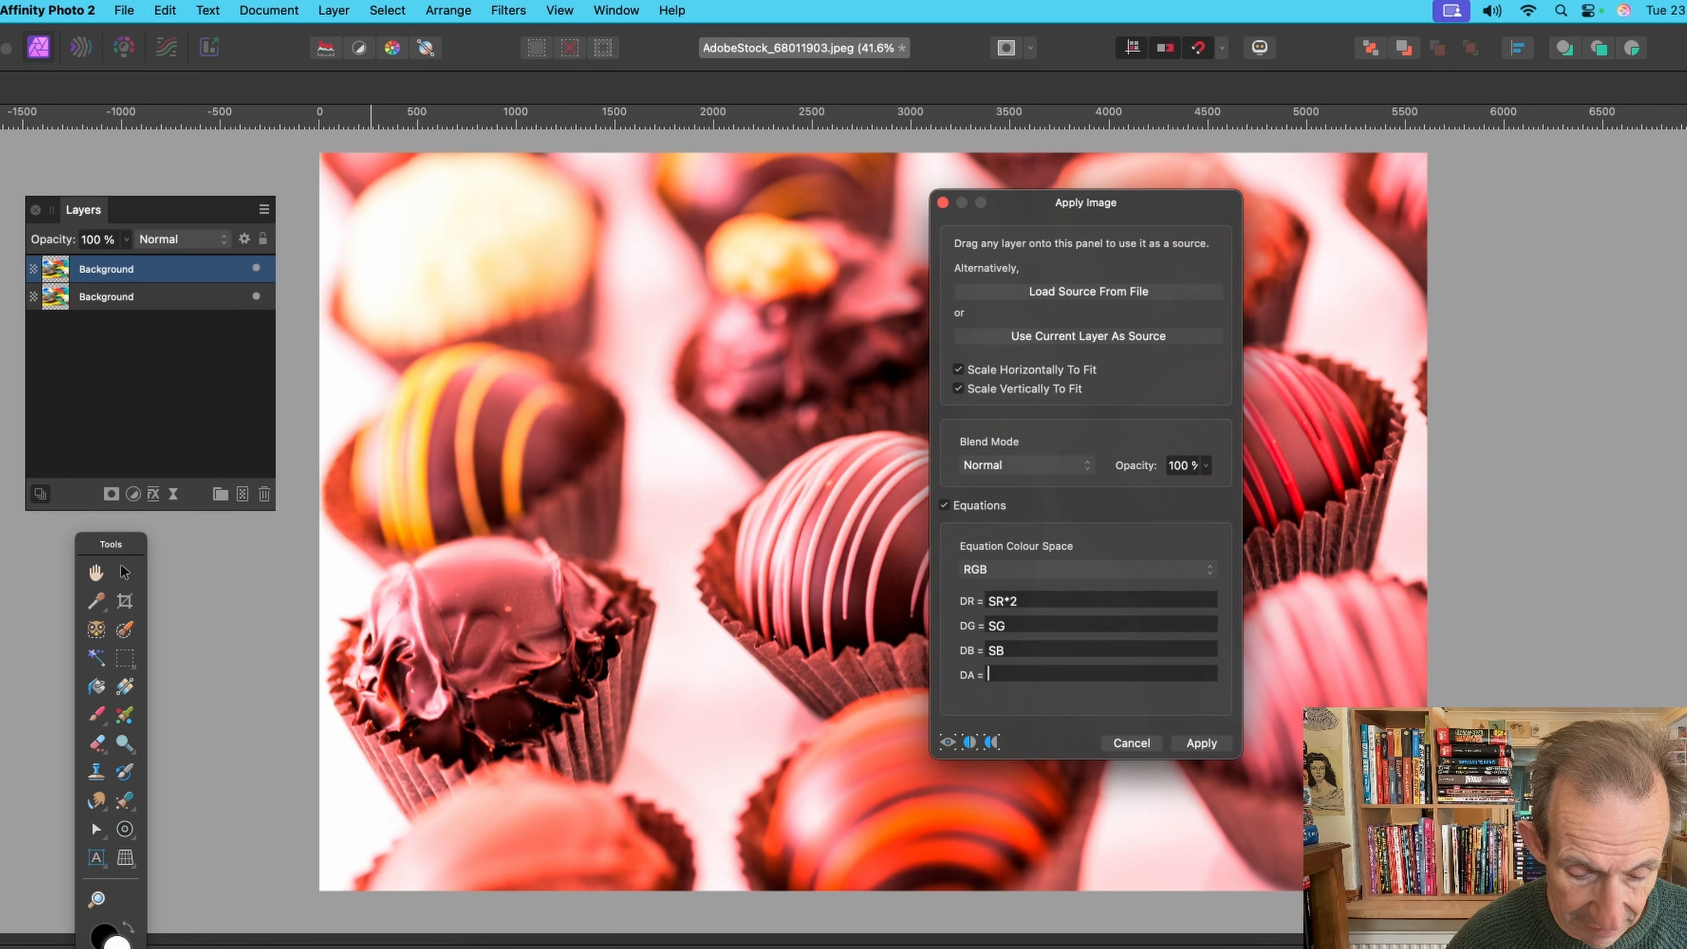
# - Set the alpha channel equation (DA) to SR*SG and apply the image with the Normal blend mode
pyautogui.write('SR')
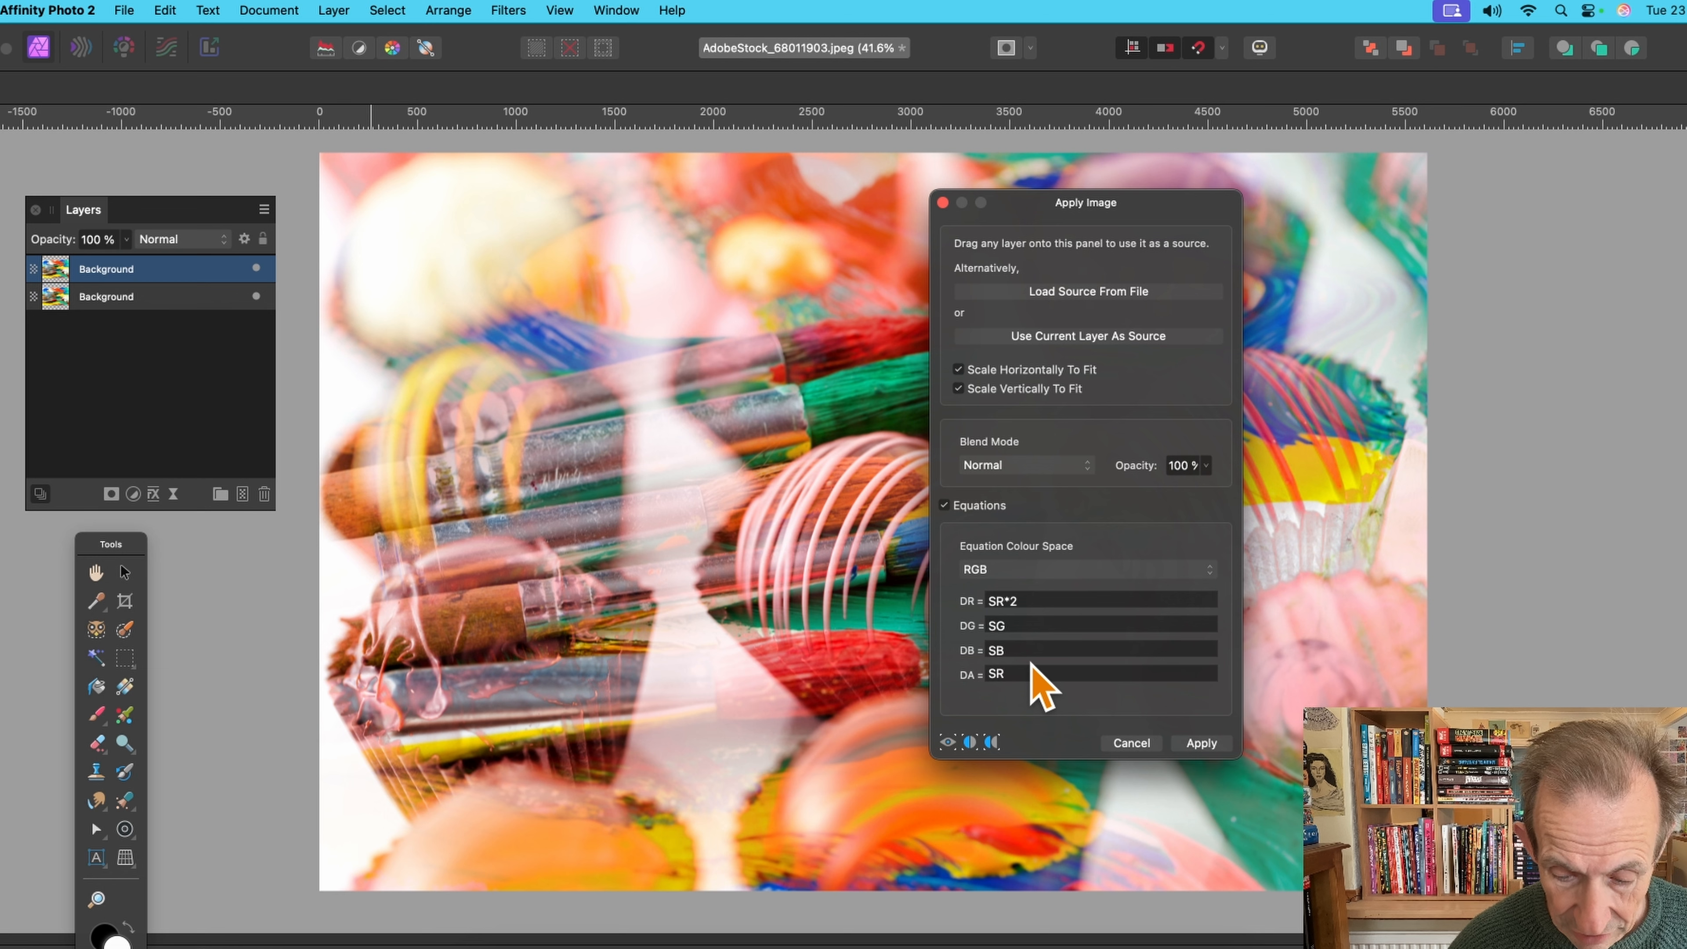
pyautogui.write('*')
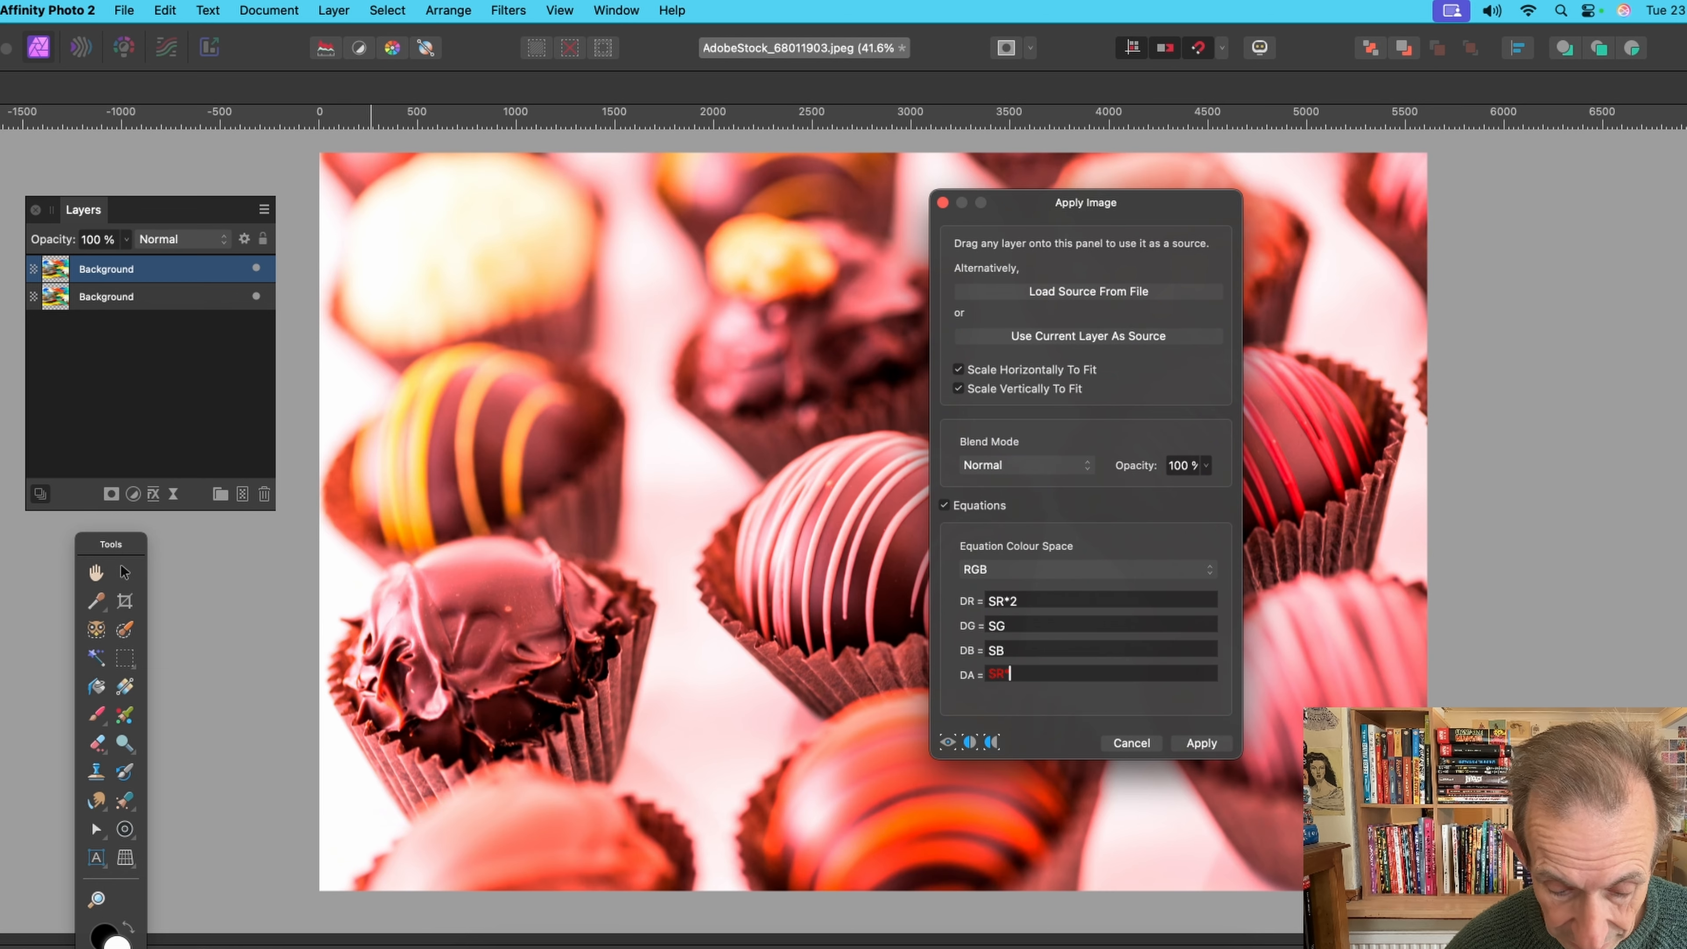
pyautogui.write('SG')
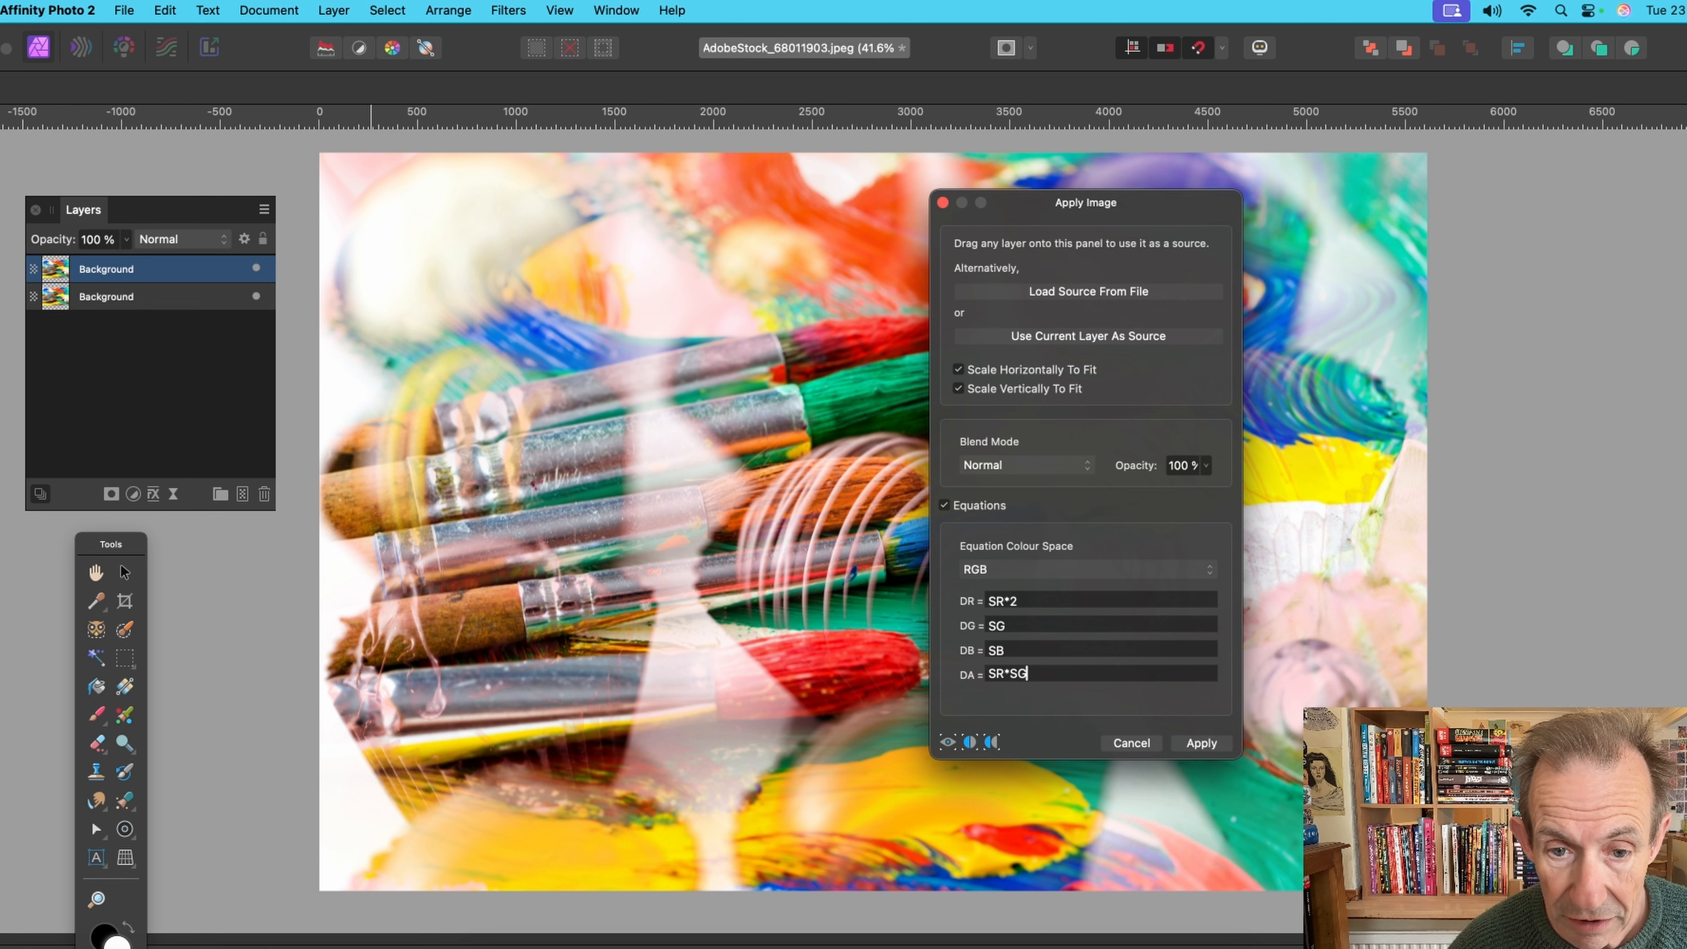
pyautogui.write('/2')
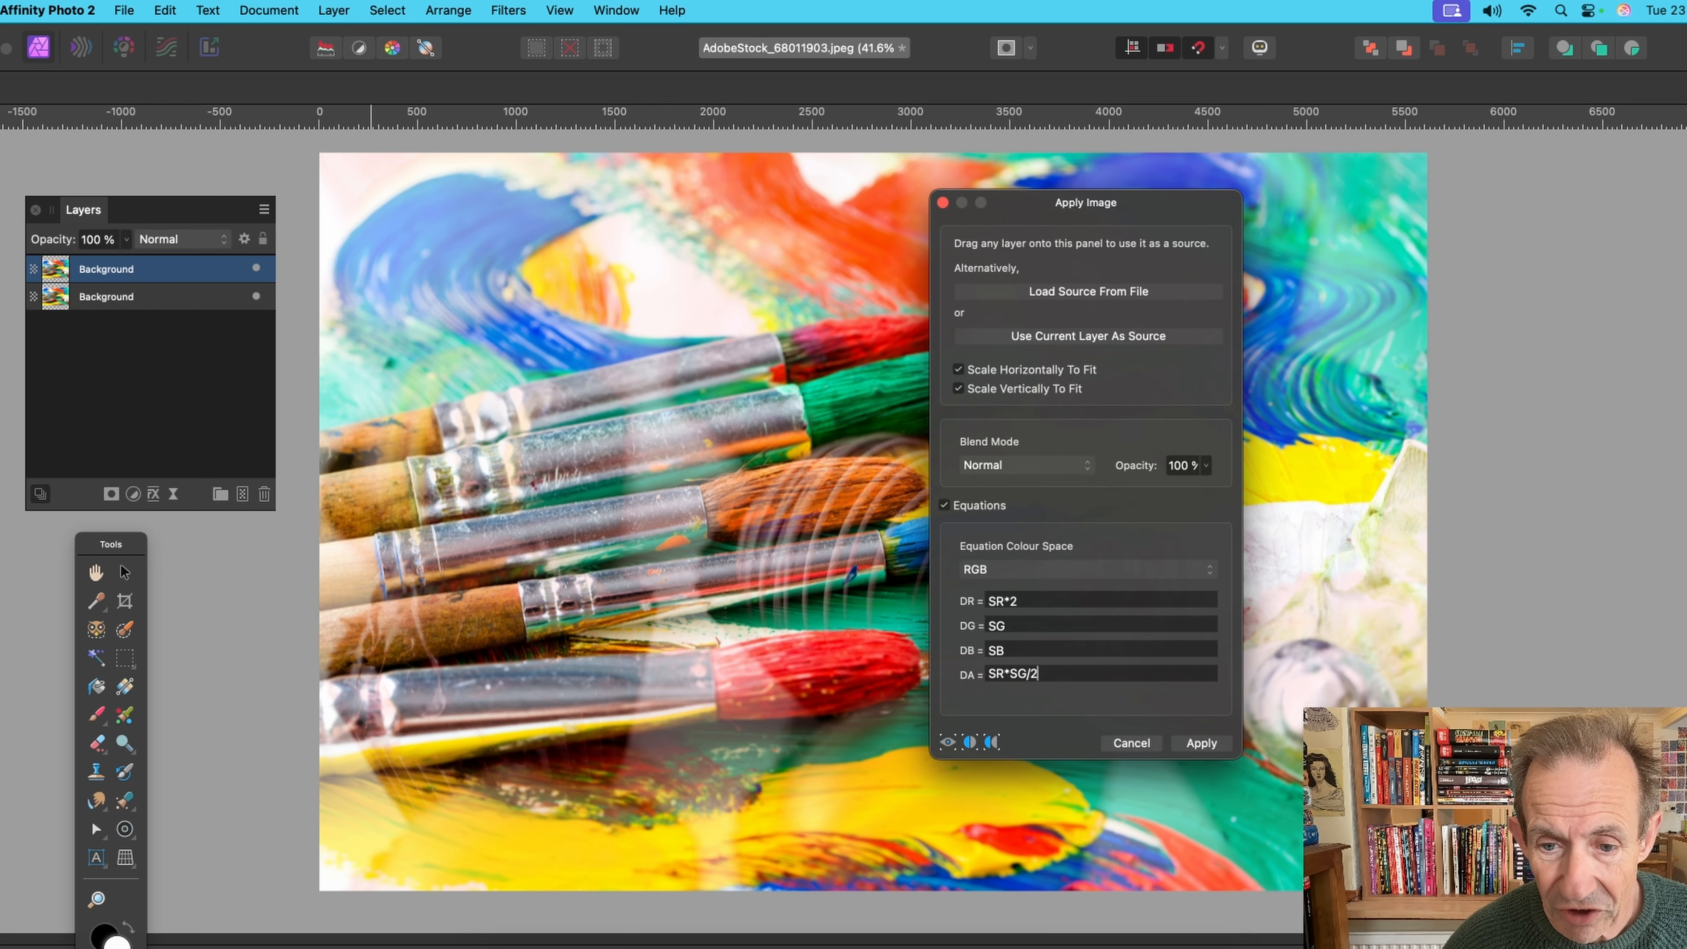
pyautogui.press('BackSpace')
pyautogui.press('BackSpace')
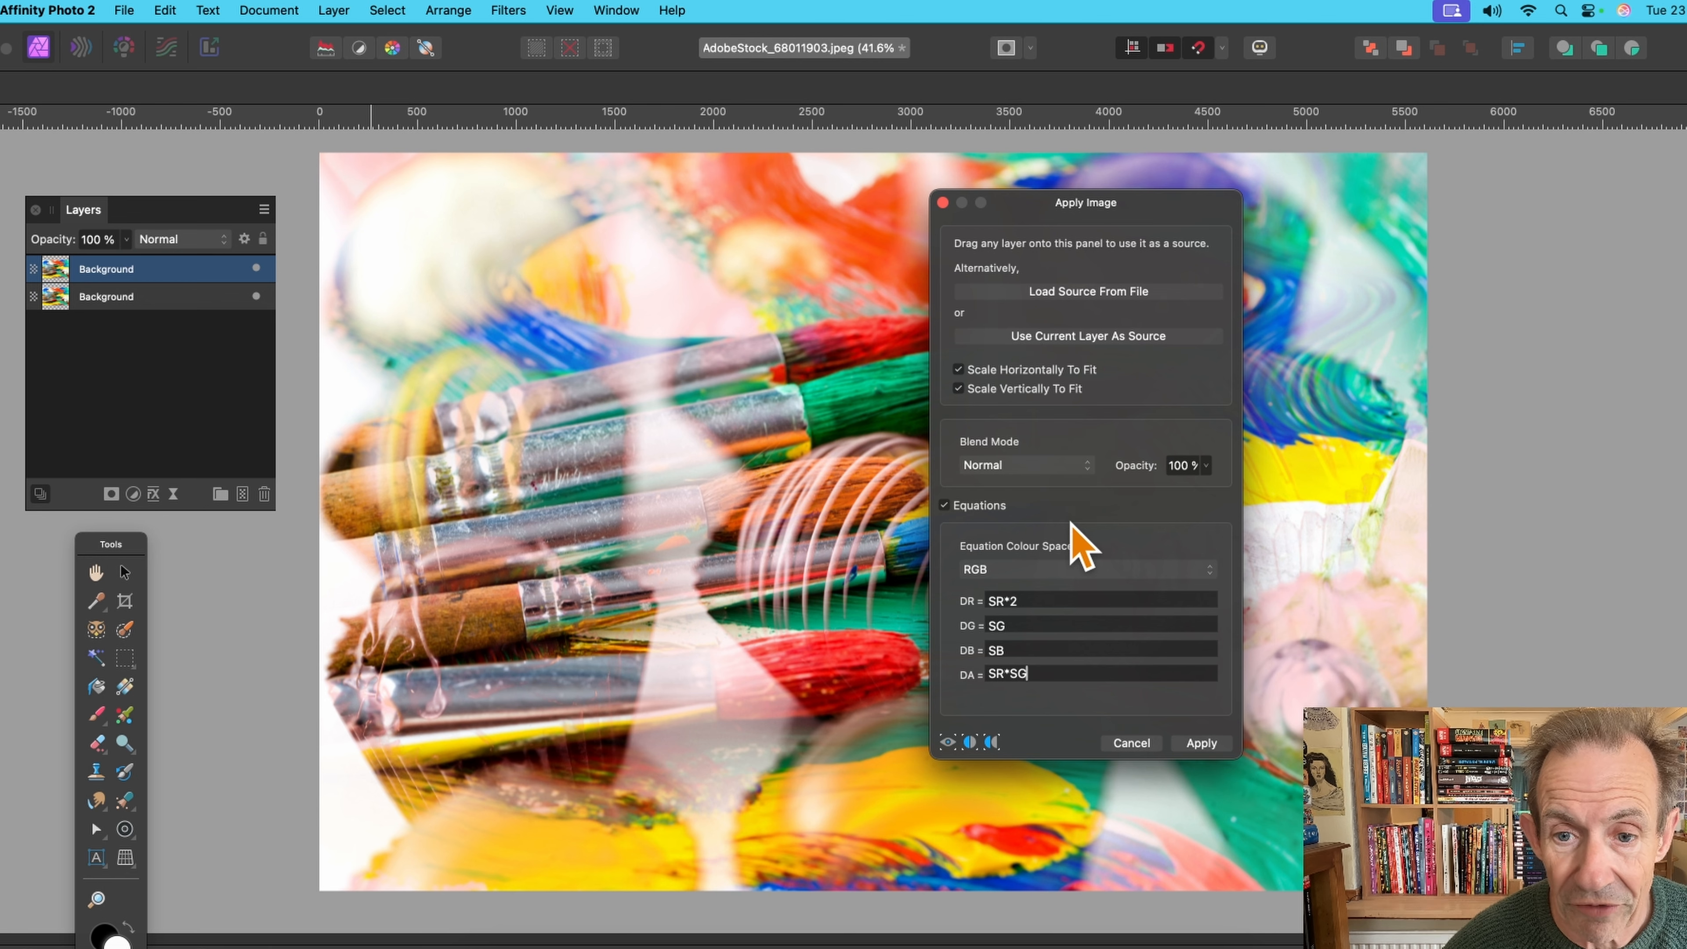
pyautogui.click(1048, 467)
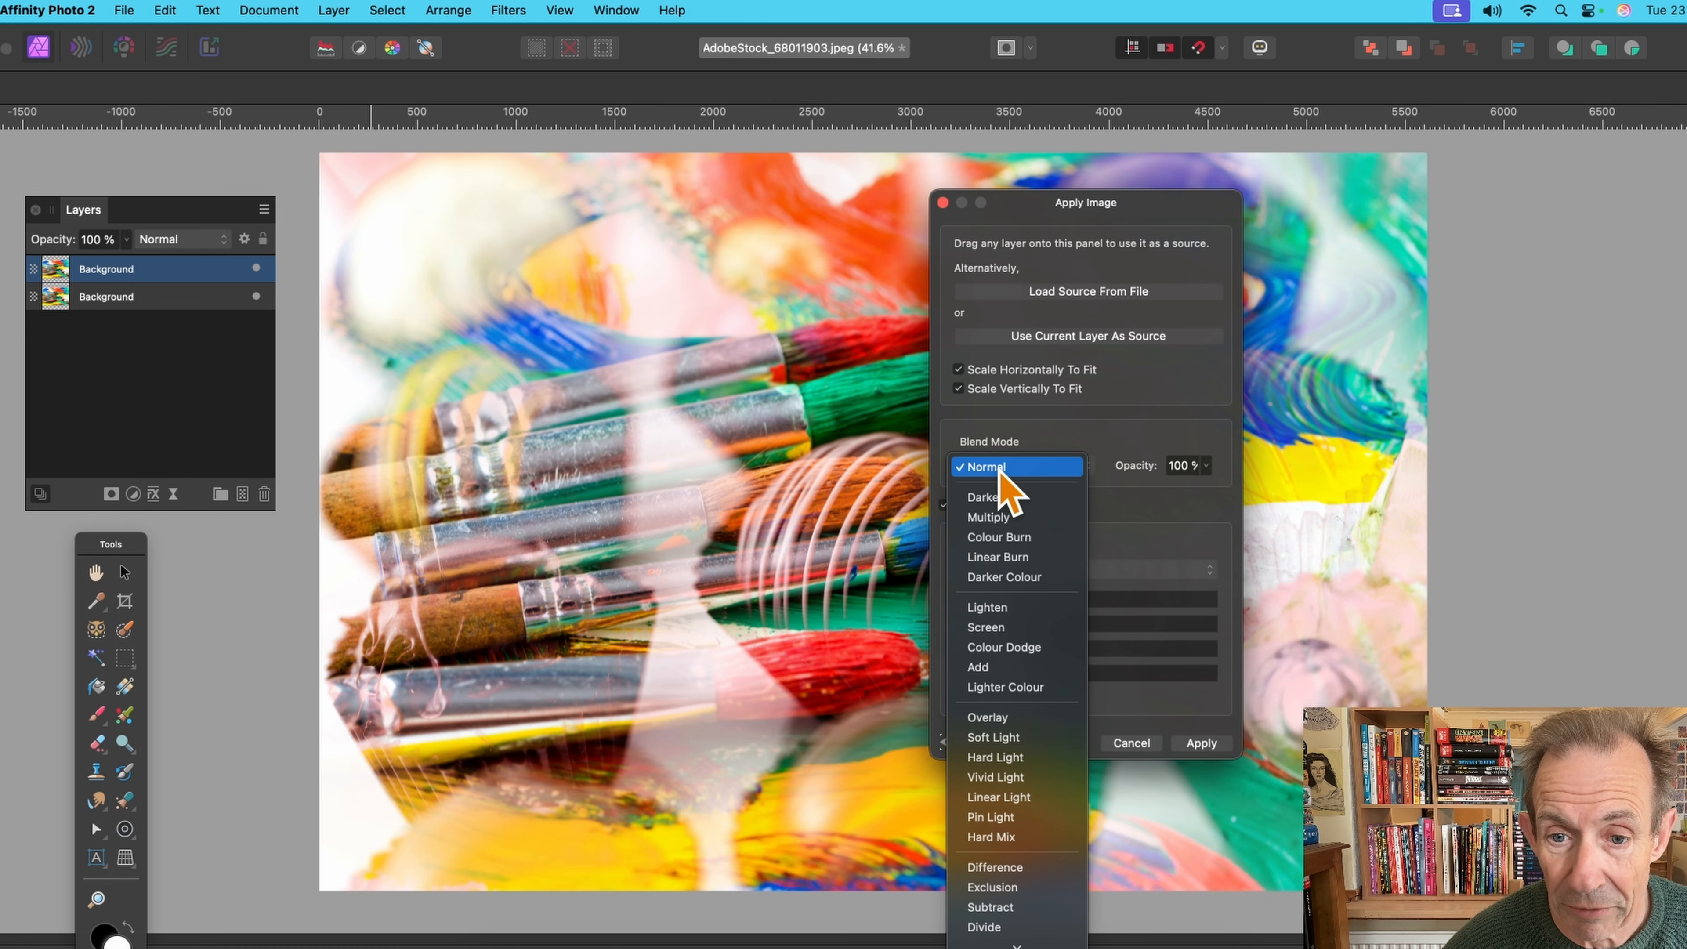
pyautogui.click(999, 469)
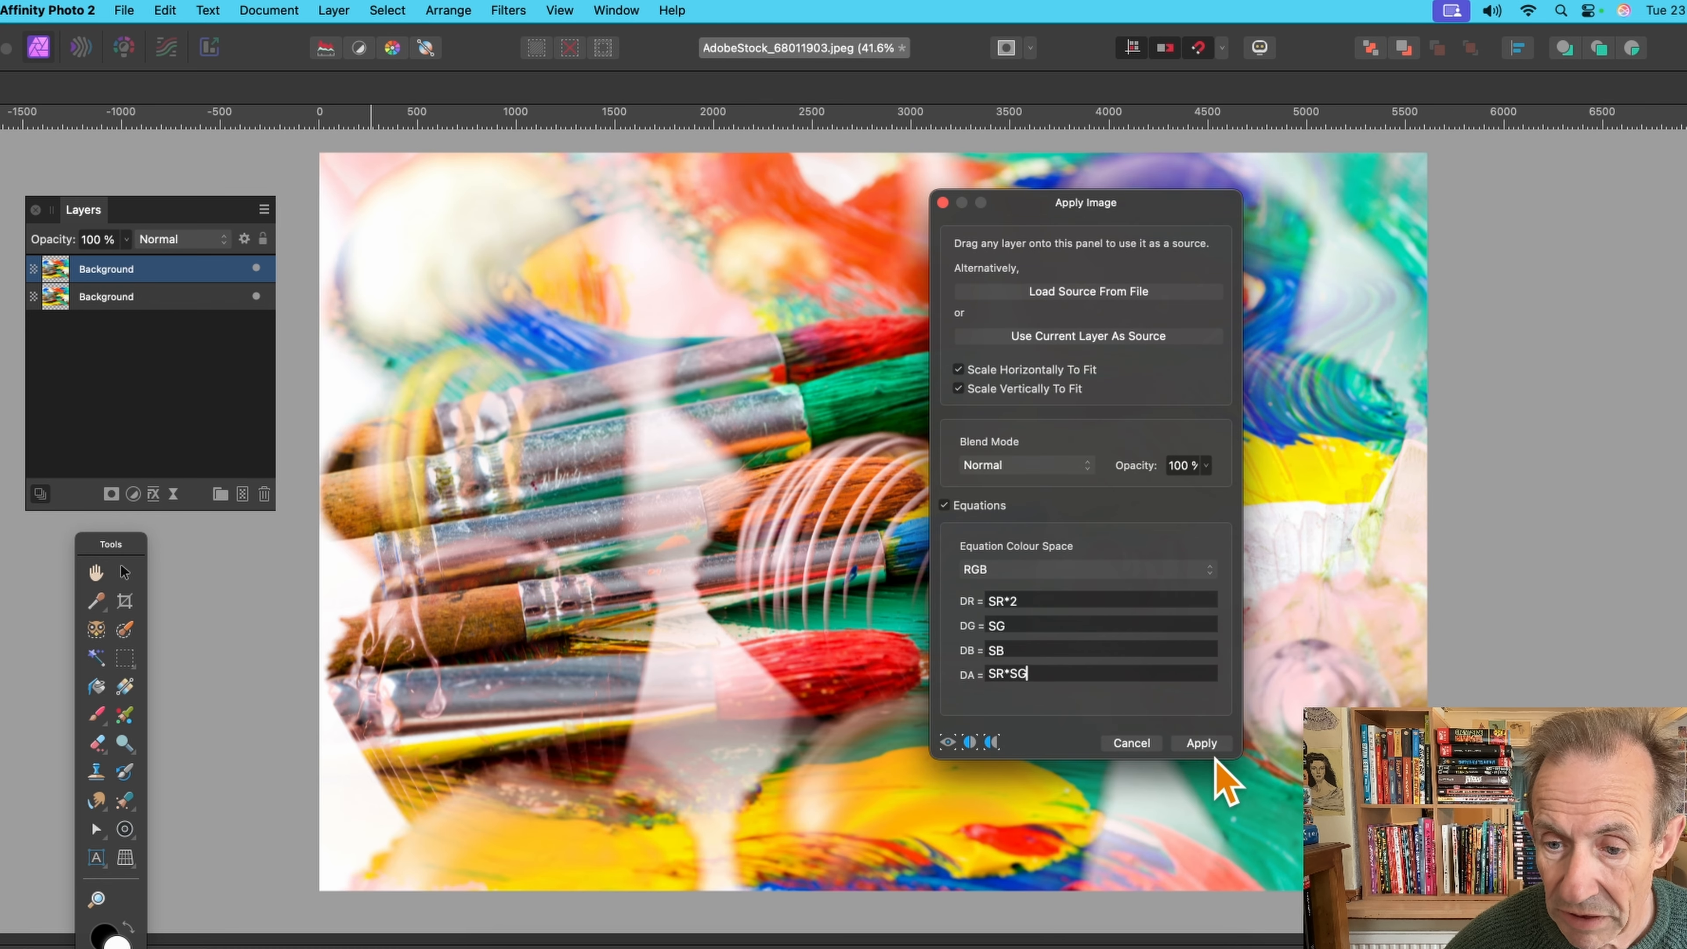
pyautogui.click(1203, 743)
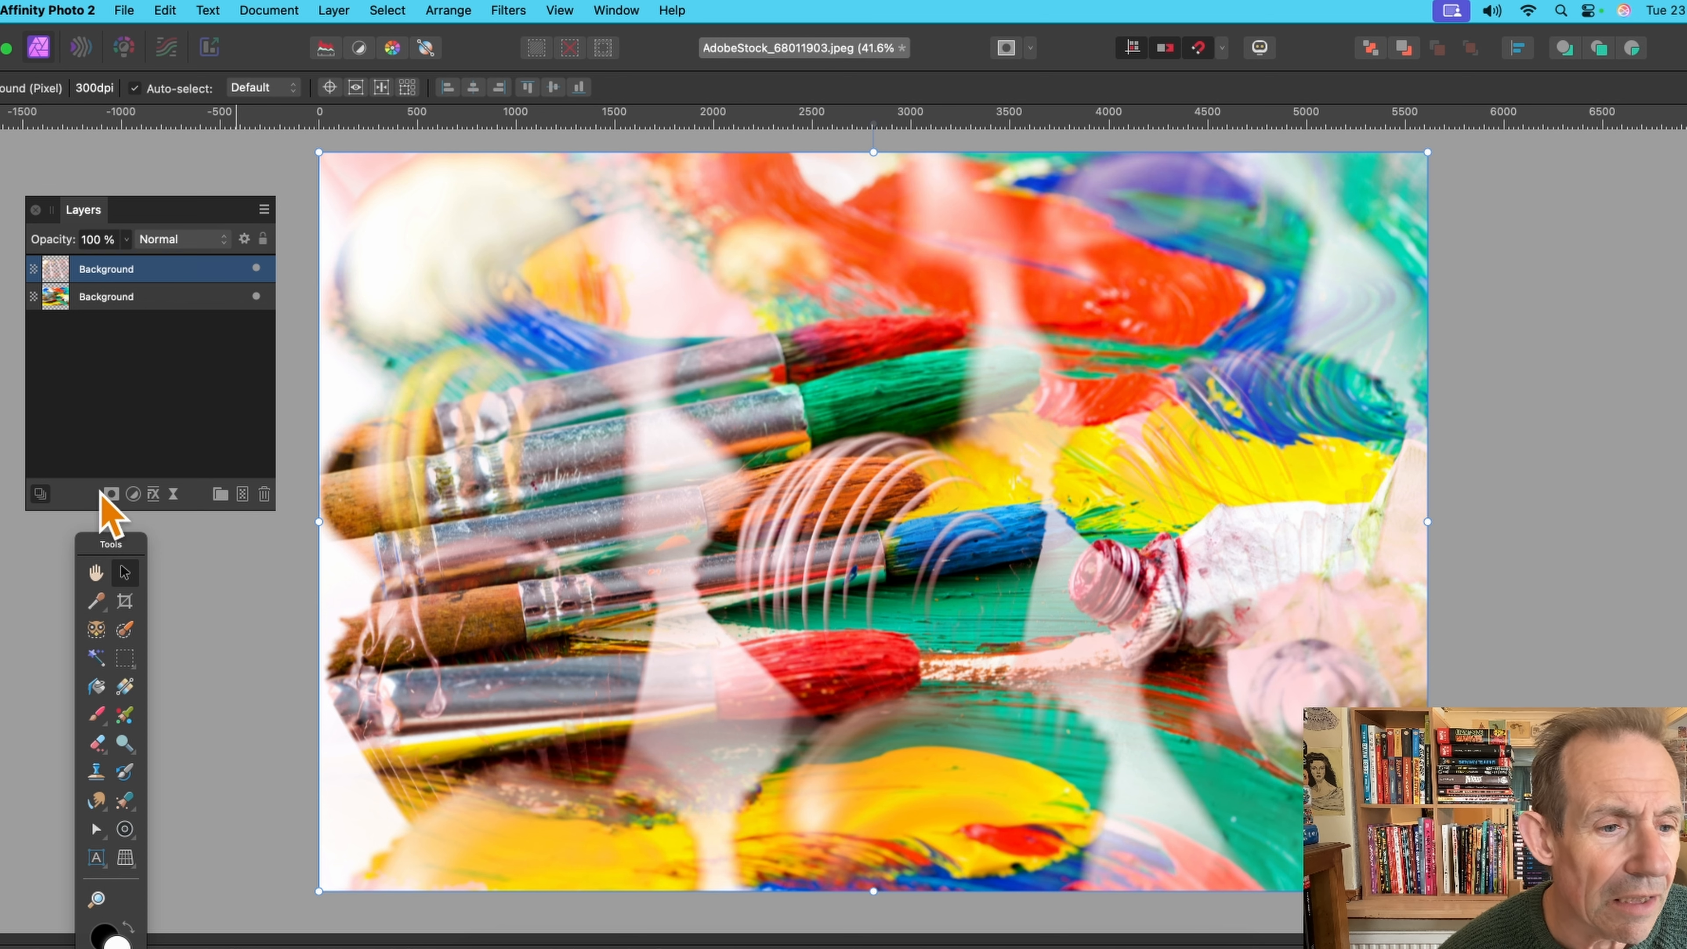
# - Add an Outer Bevel / Emboss effect to the top layer with an 80.2 px radius and 0.3 px soften
pyautogui.click(154, 495)
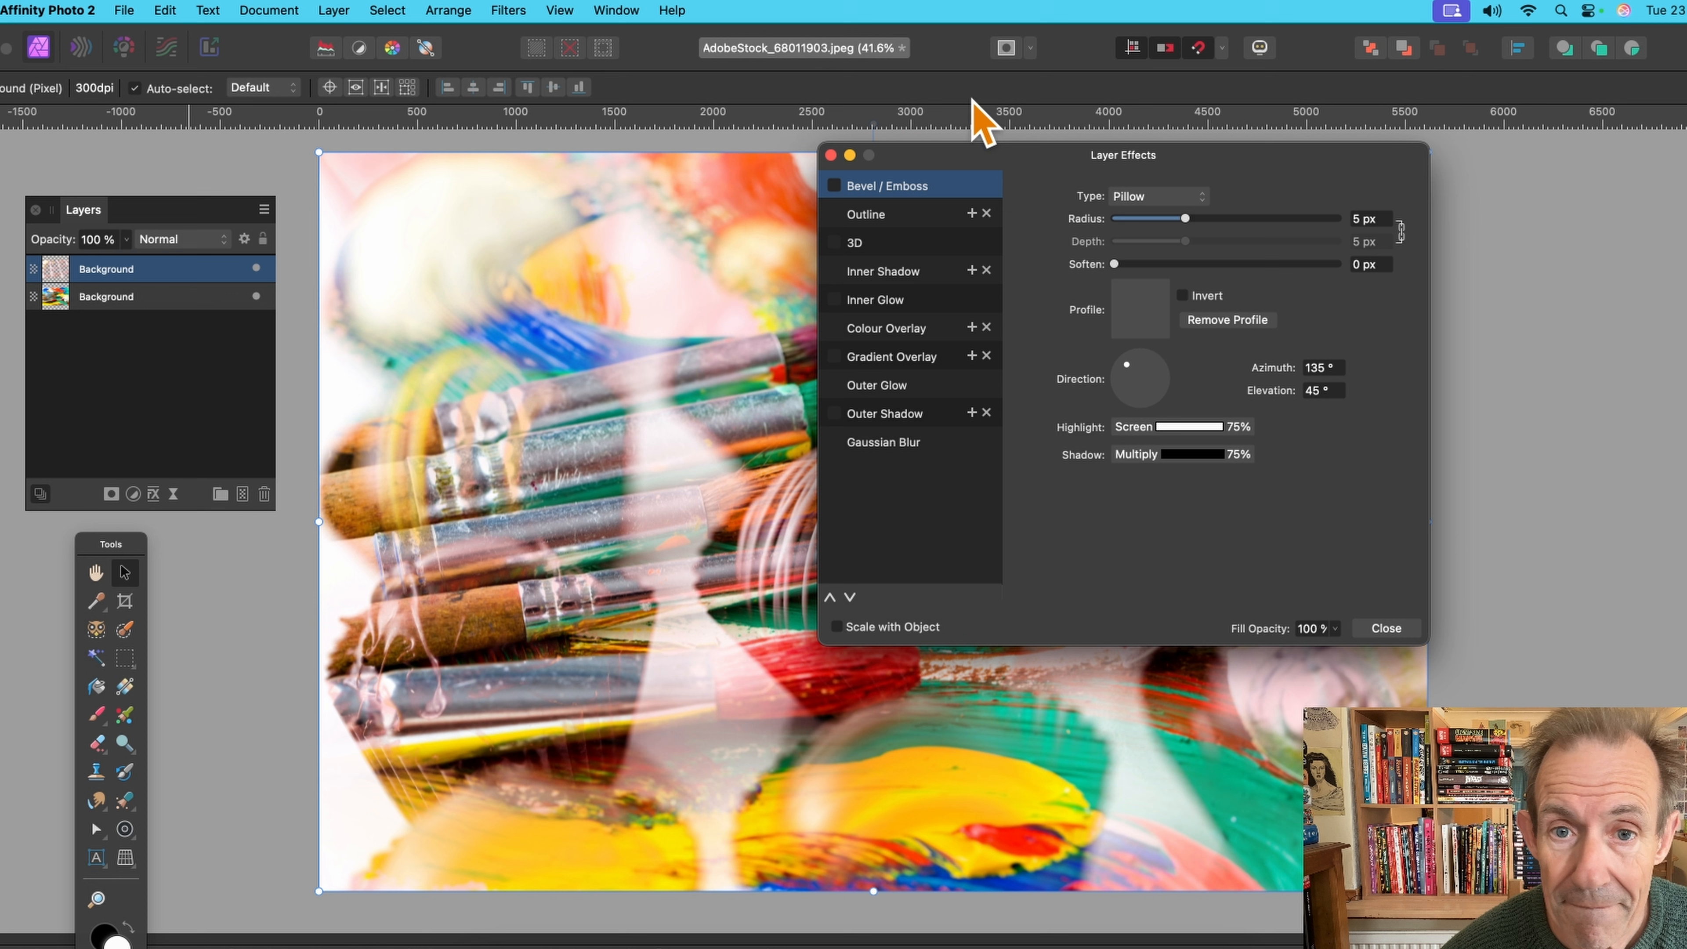
pyautogui.click(838, 186)
pyautogui.moveTo(1190, 218); pyautogui.dragTo(1327, 236)
pyautogui.moveTo(1093, 161); pyautogui.dragTo(1256, 141)
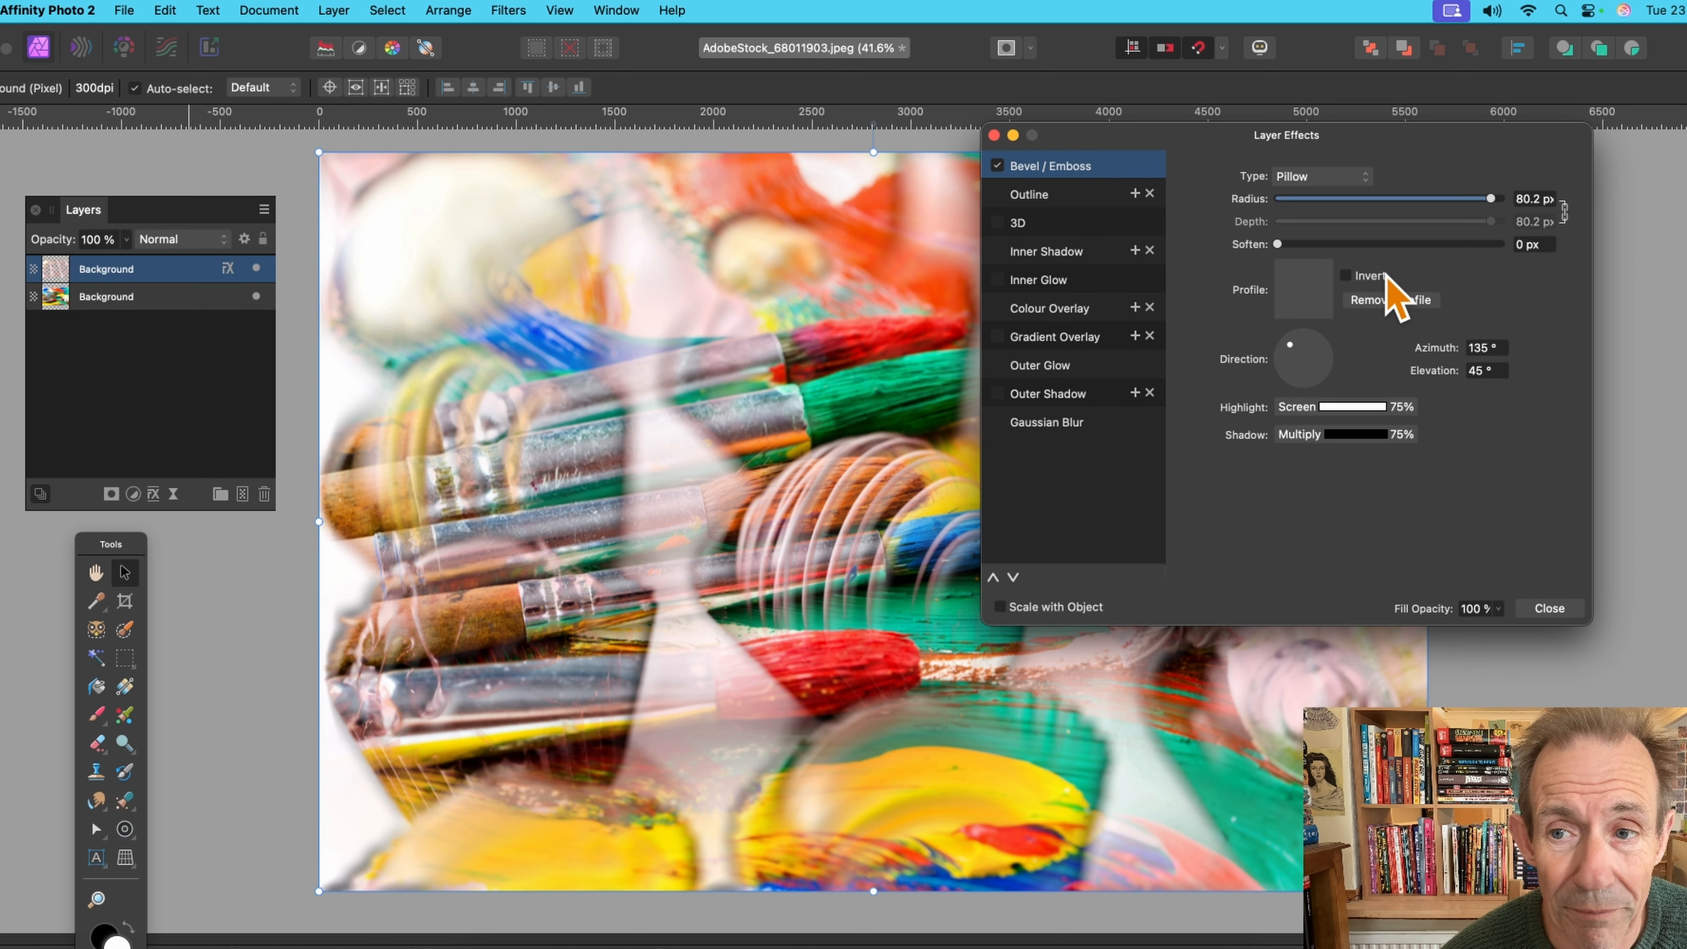
pyautogui.click(1319, 178)
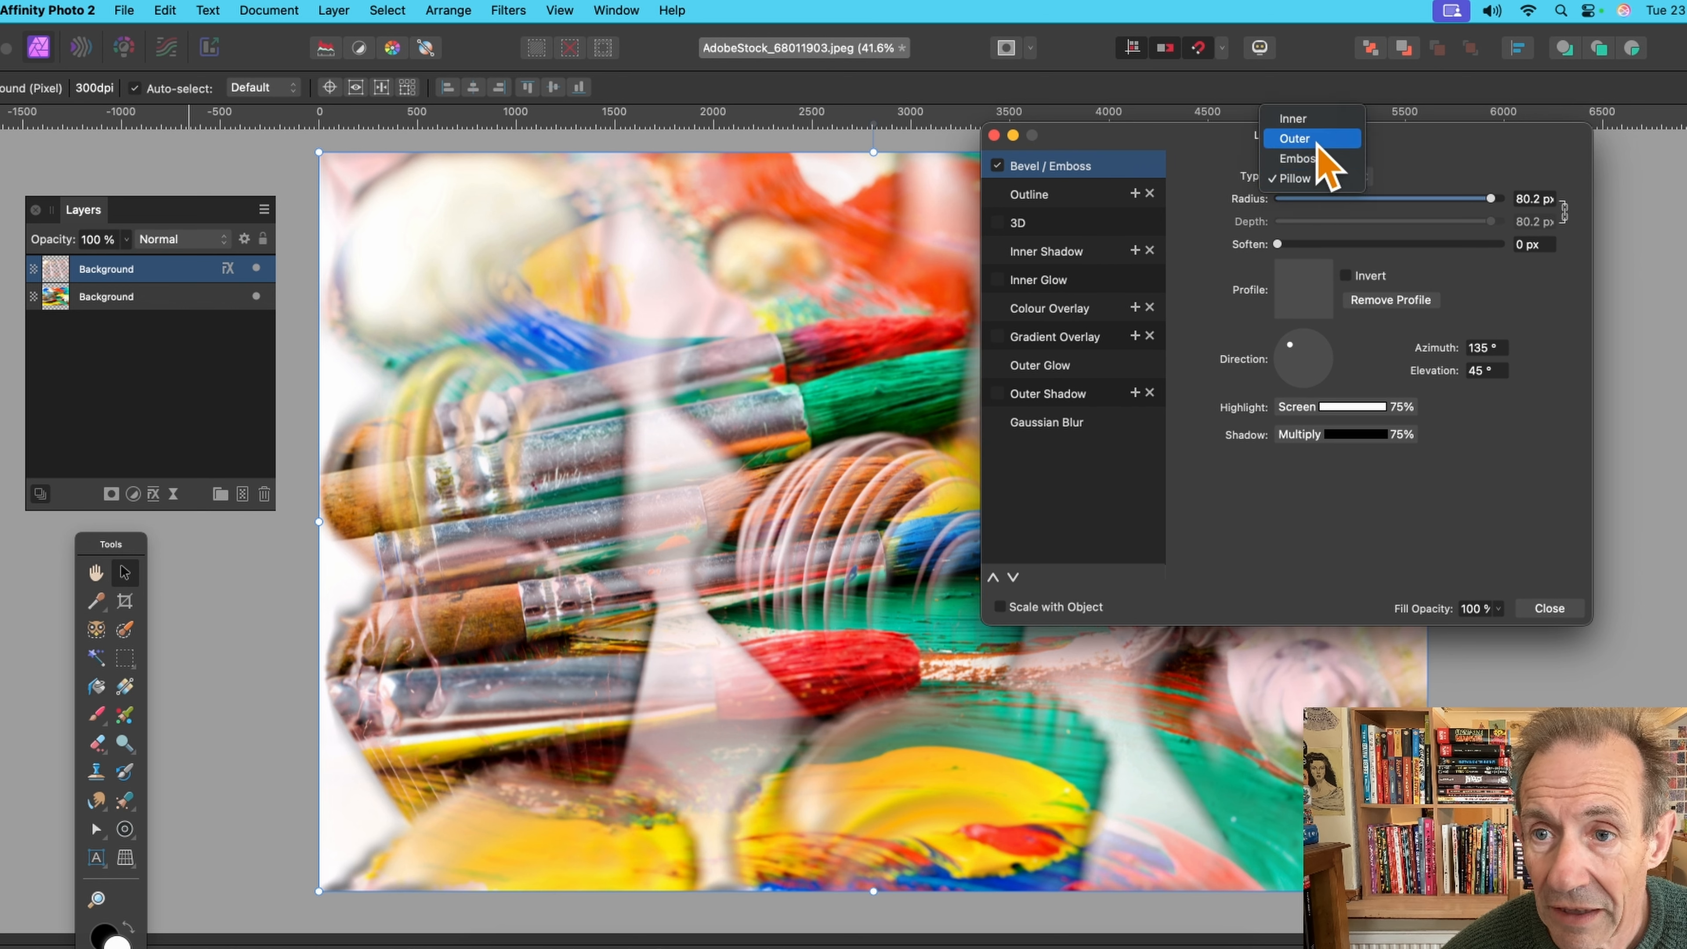
pyautogui.click(1319, 147)
pyautogui.click(1285, 244)
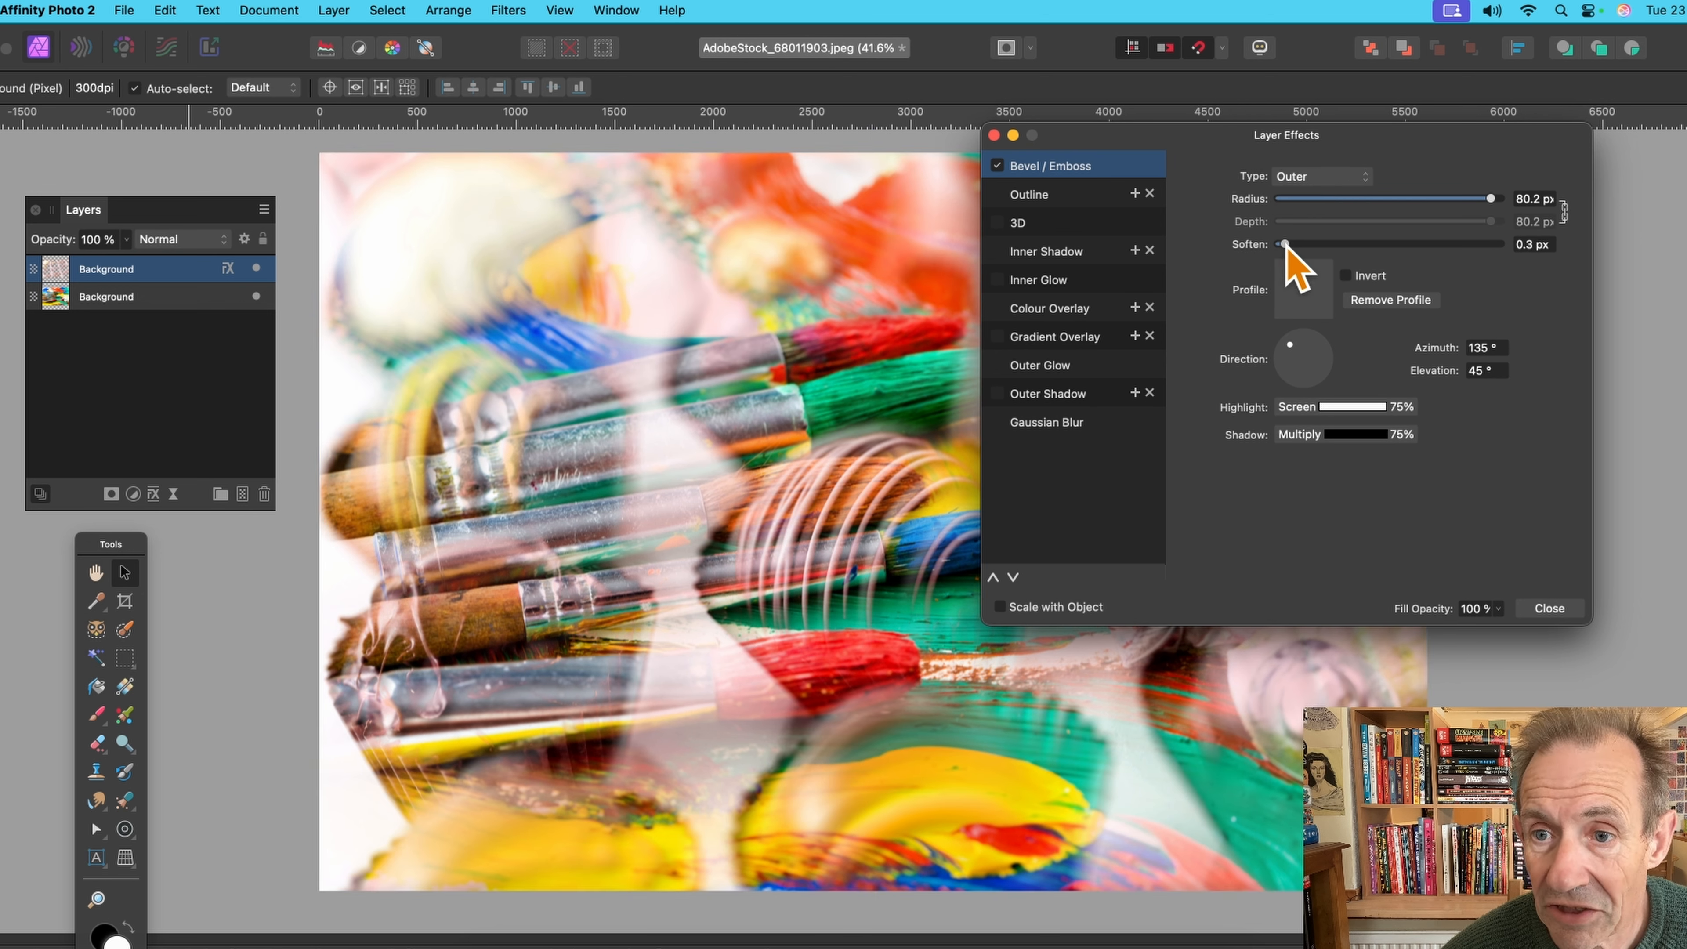
# - Try the S-curve and rounded standard profiles on the Bevel / Emboss effect, then remove the profile
pyautogui.click(1304, 293)
pyautogui.click(1349, 598)
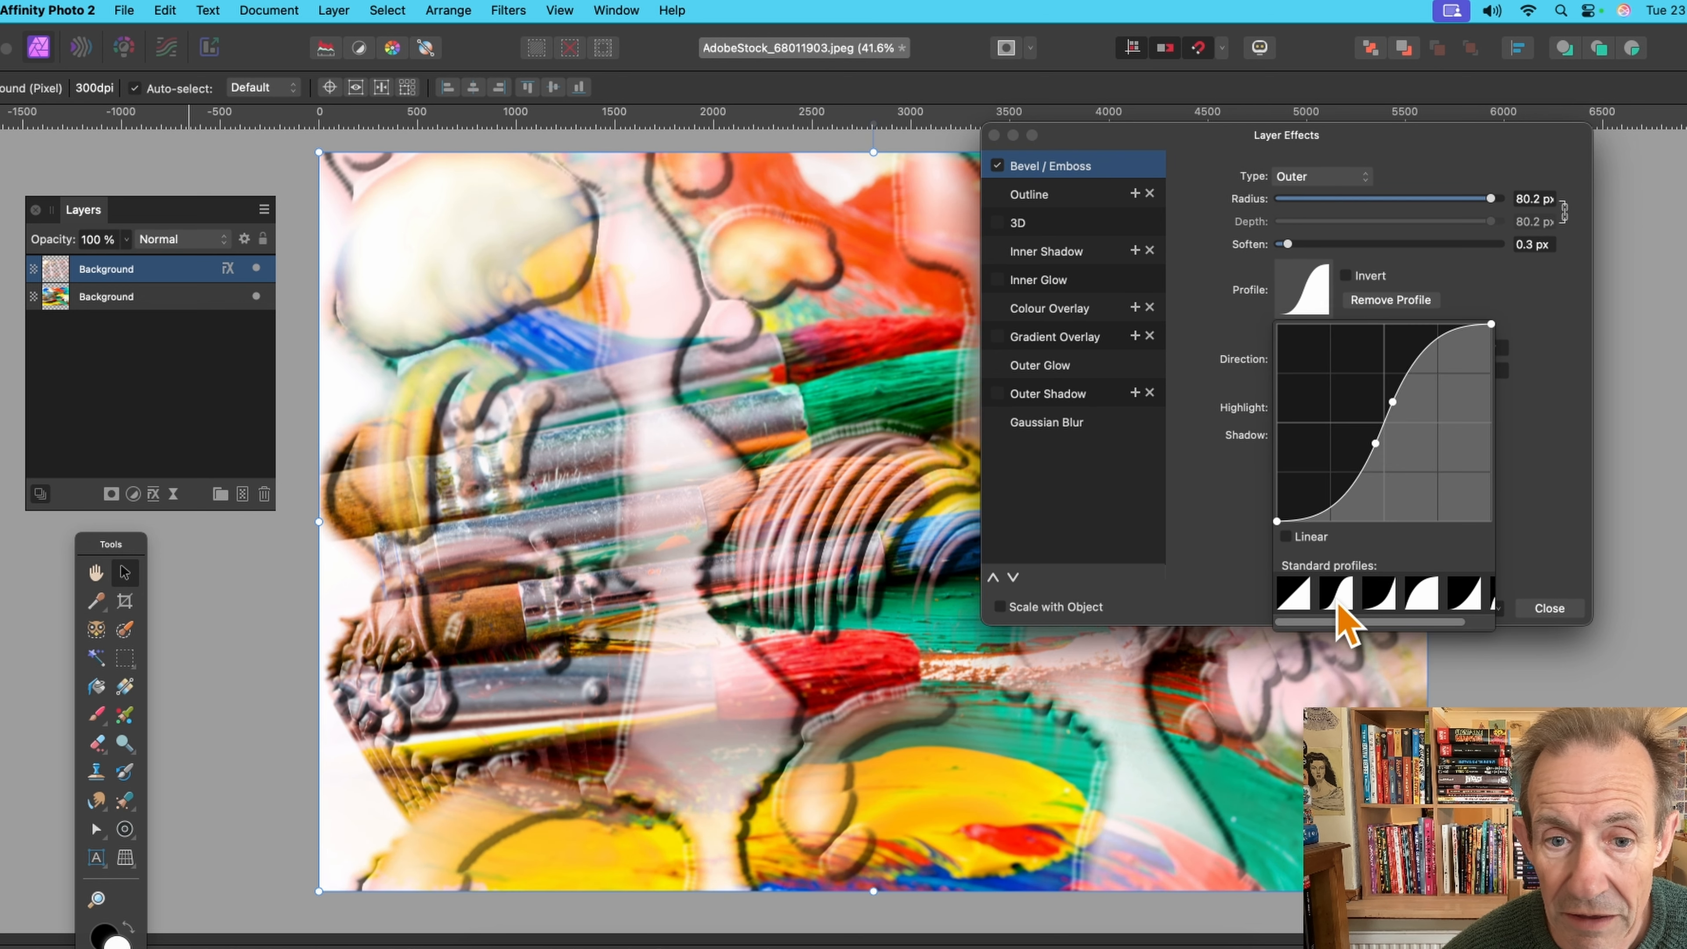
pyautogui.click(1435, 596)
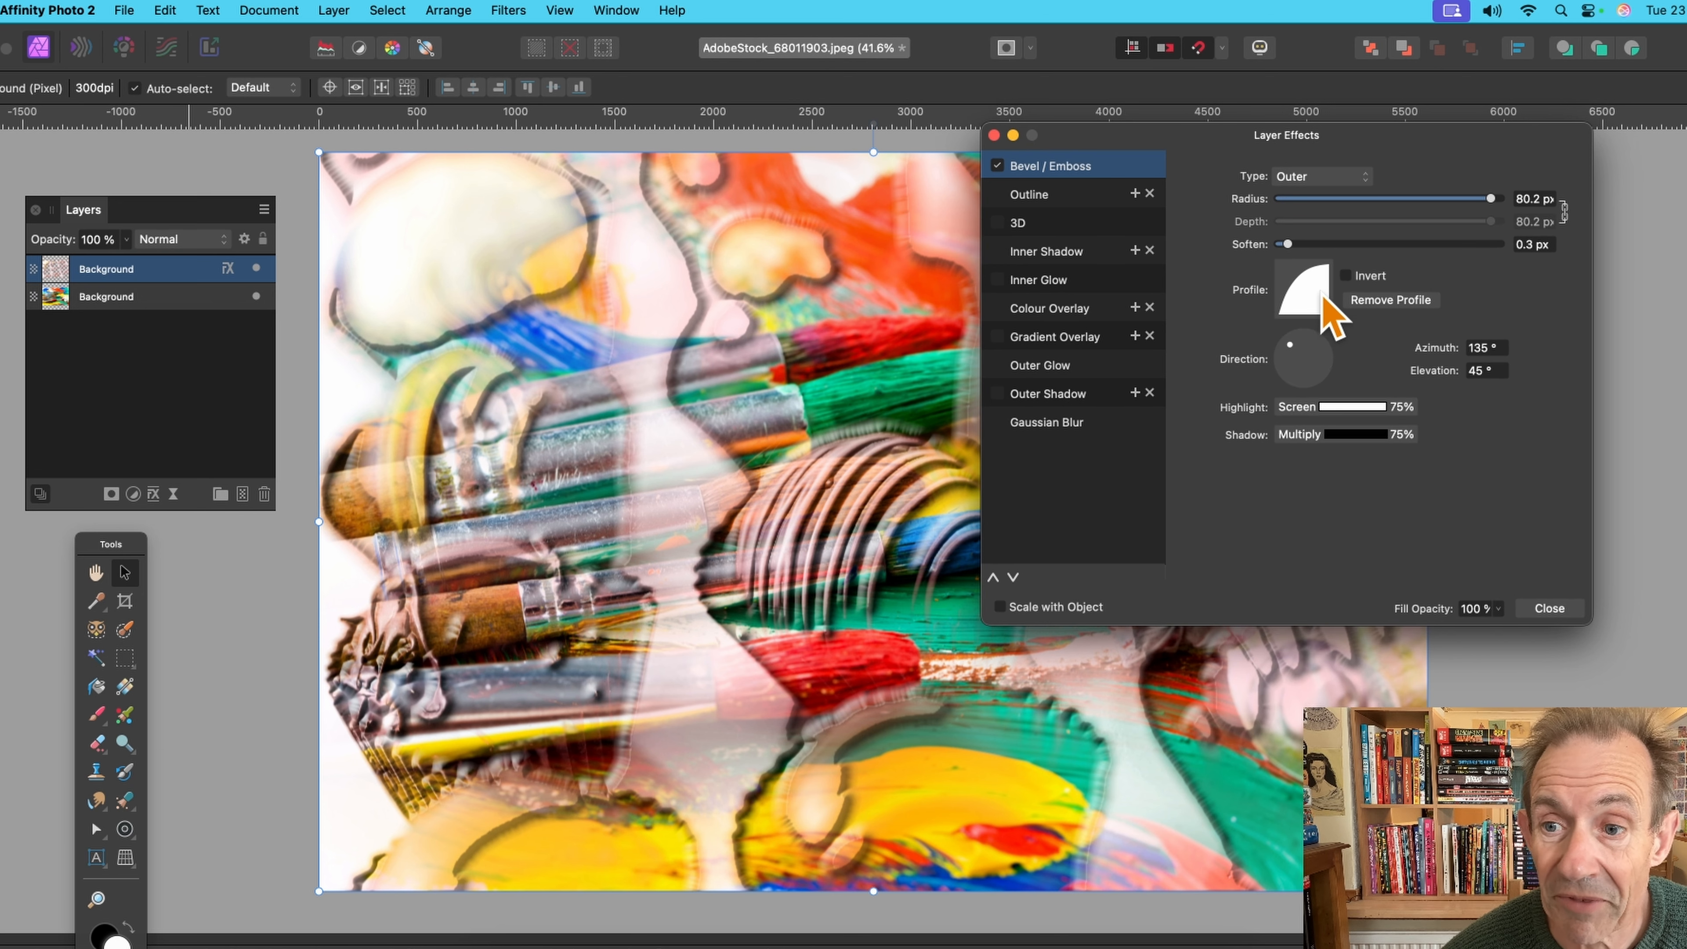
pyautogui.click(1402, 301)
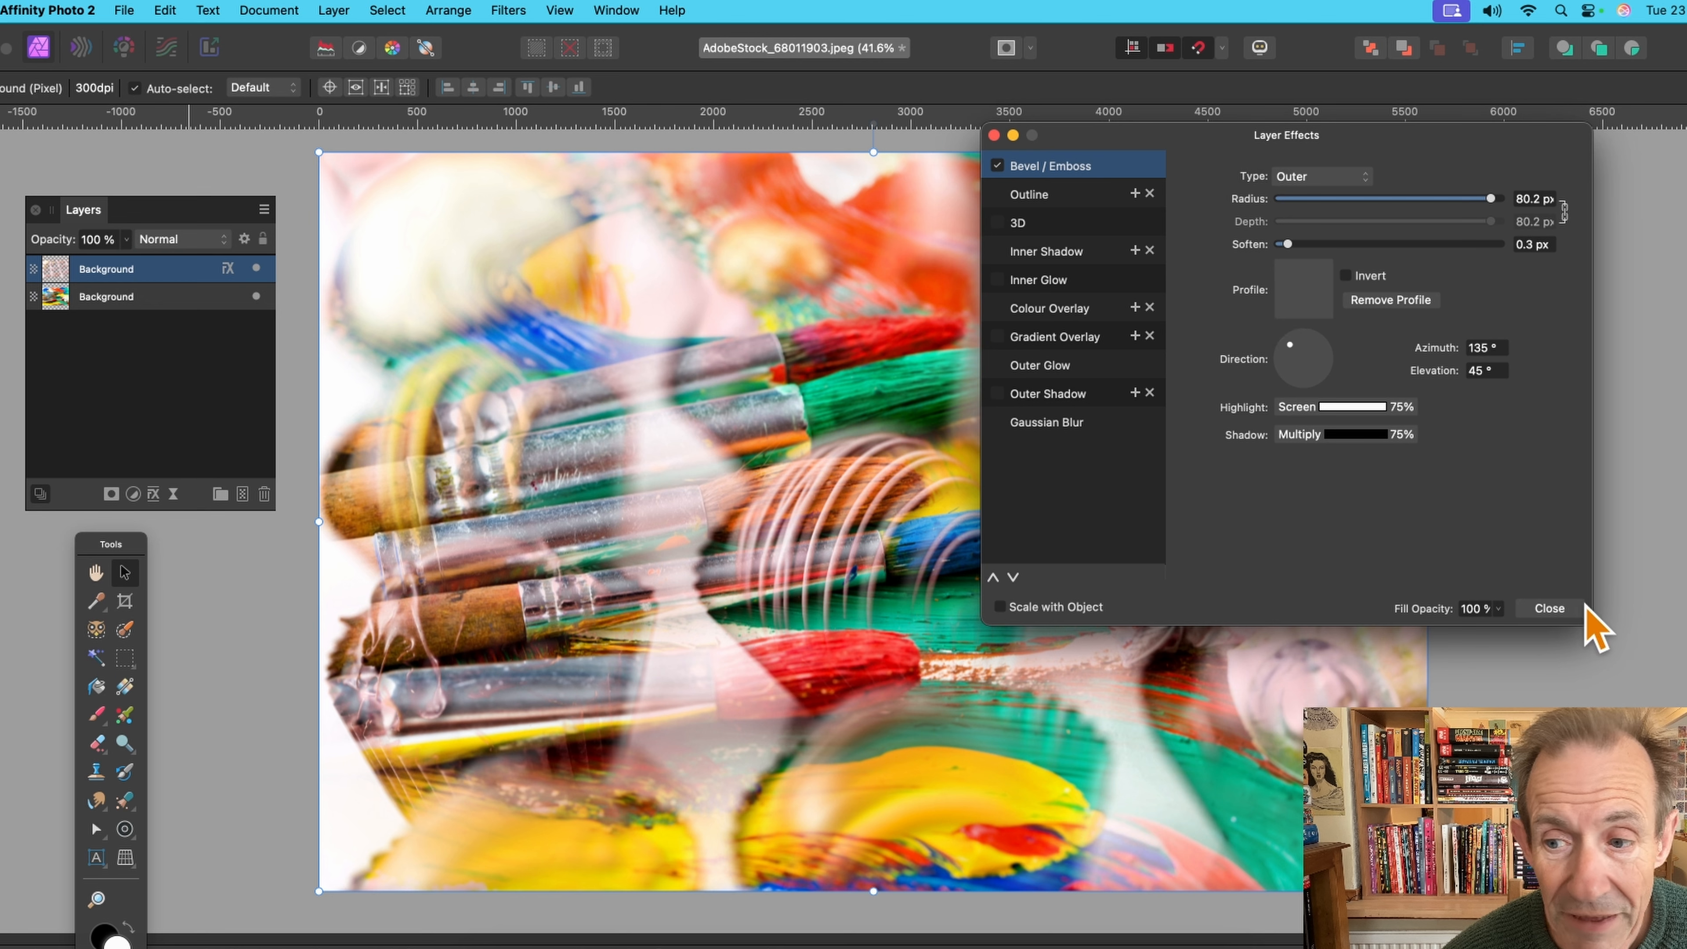
# - Close the layer effects and merge all visible layers into a new pixel layer
pyautogui.click(1550, 608)
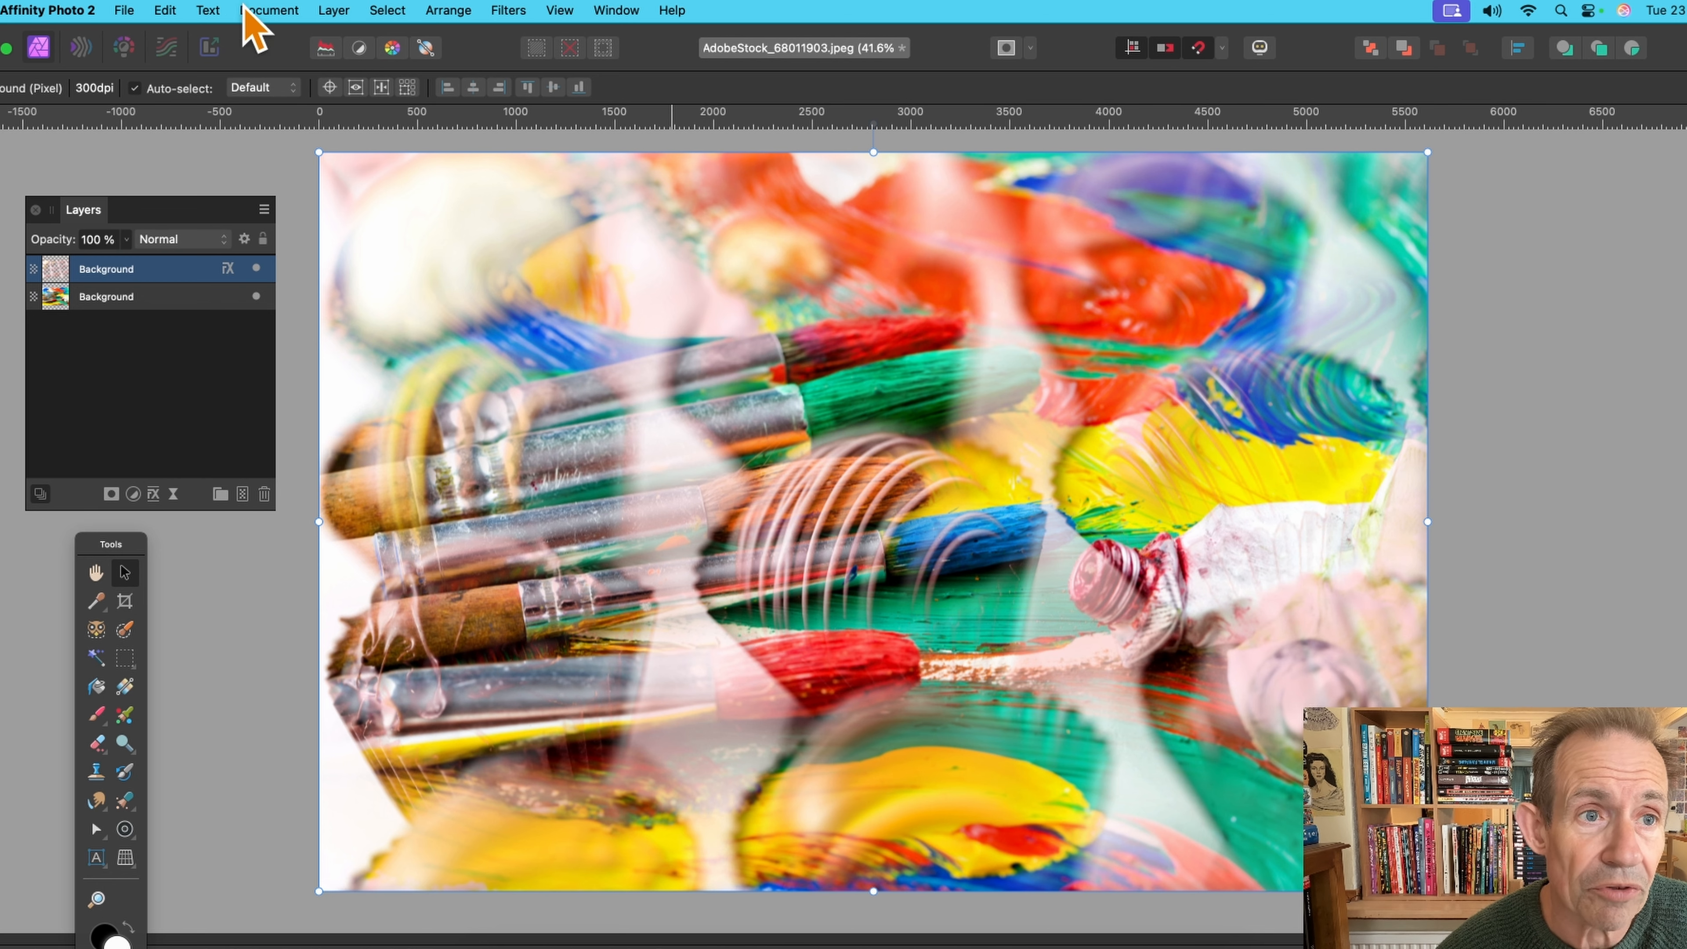
pyautogui.click(334, 11)
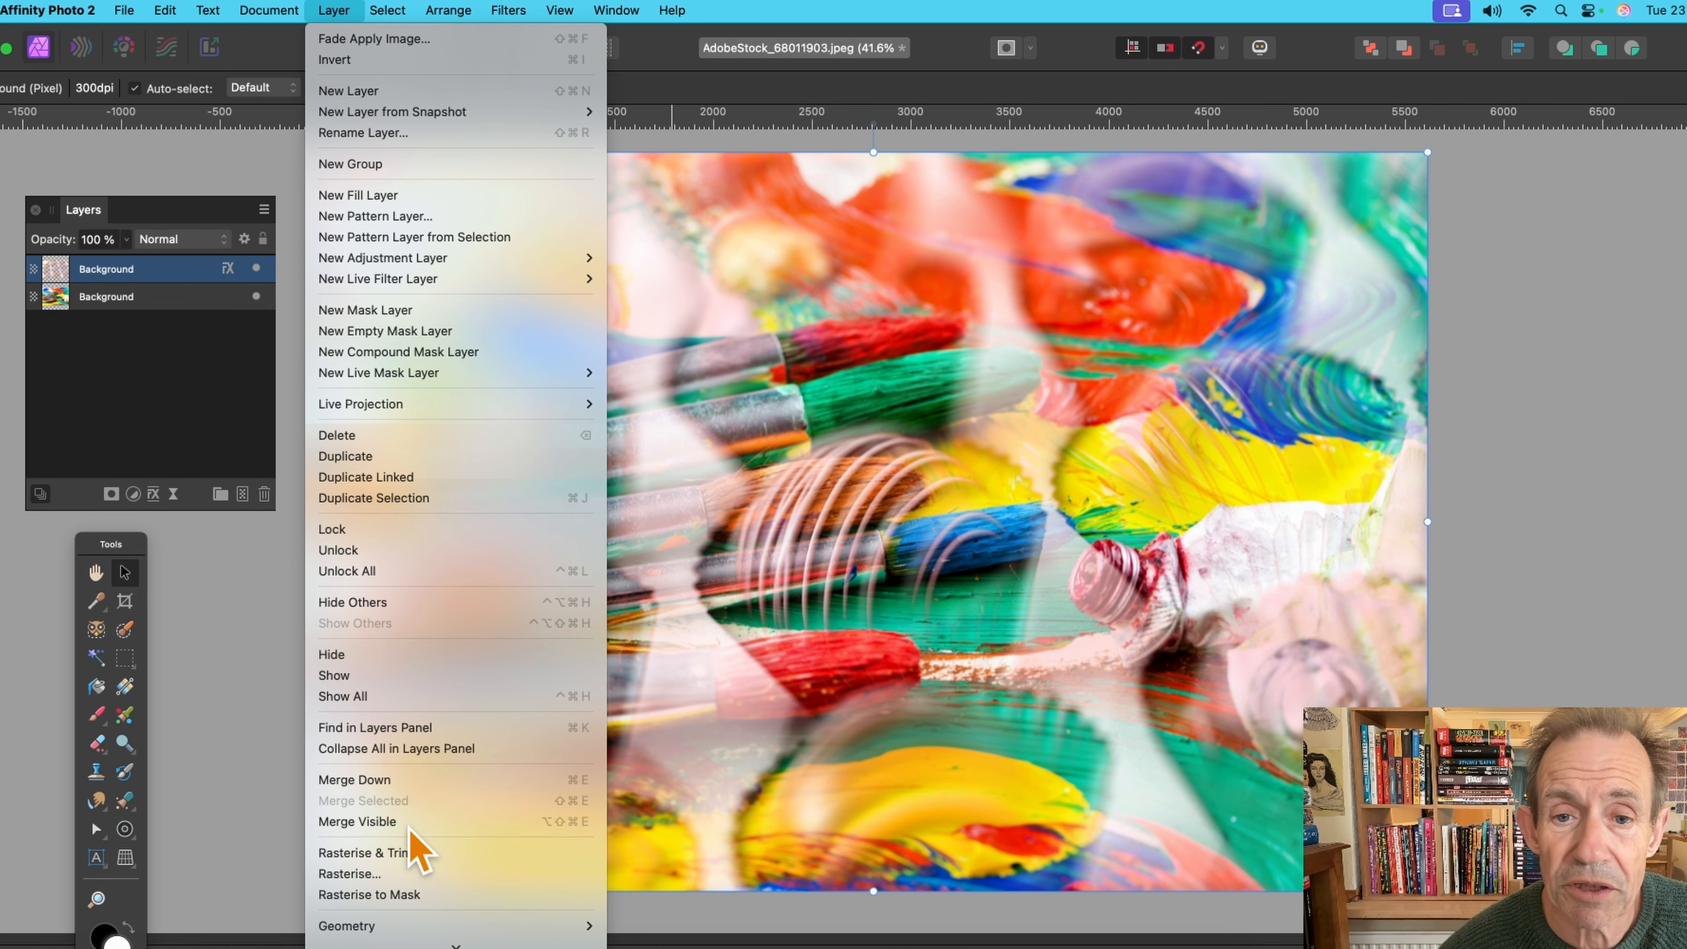
pyautogui.click(426, 822)
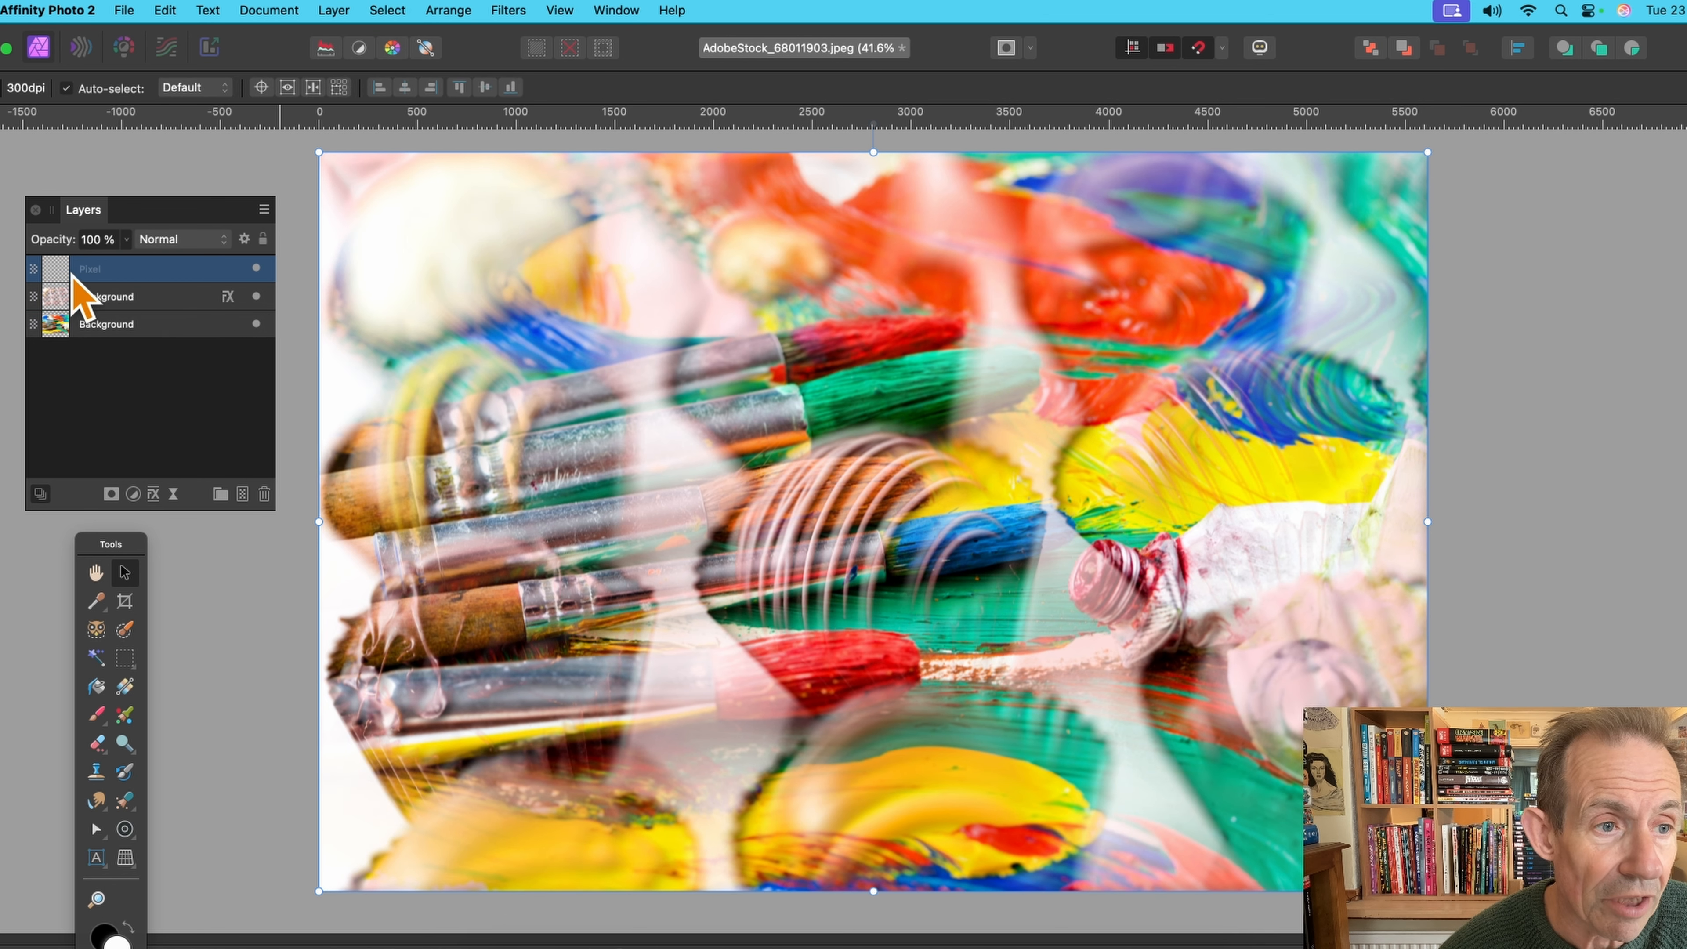